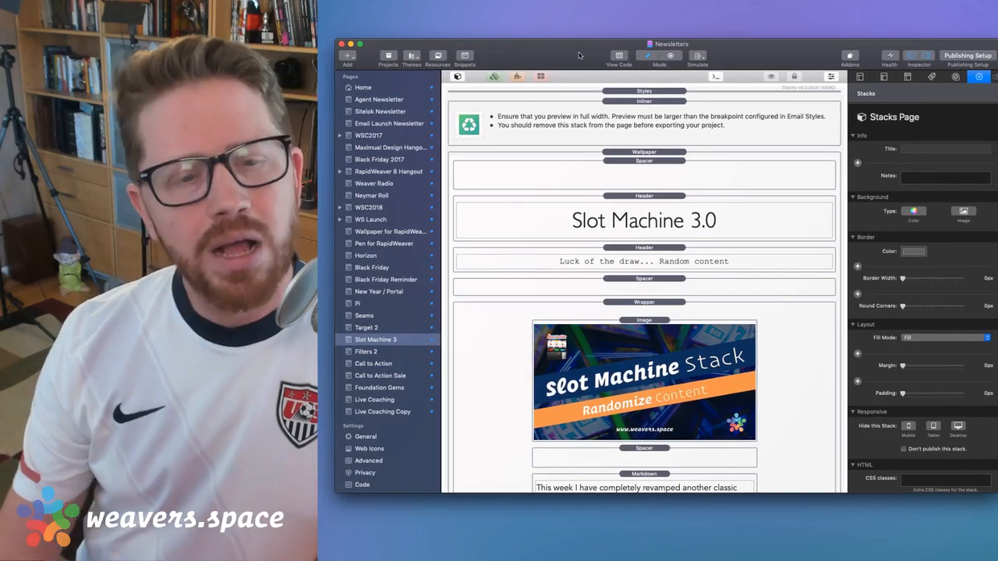
Examine the Live Coaching newsletter page from header to footer and compare it with the Live Coaching Copy page
{"action": "scroll", "coordinate": [388, 256], "scroll_direction": "down", "scroll_amount": 2}
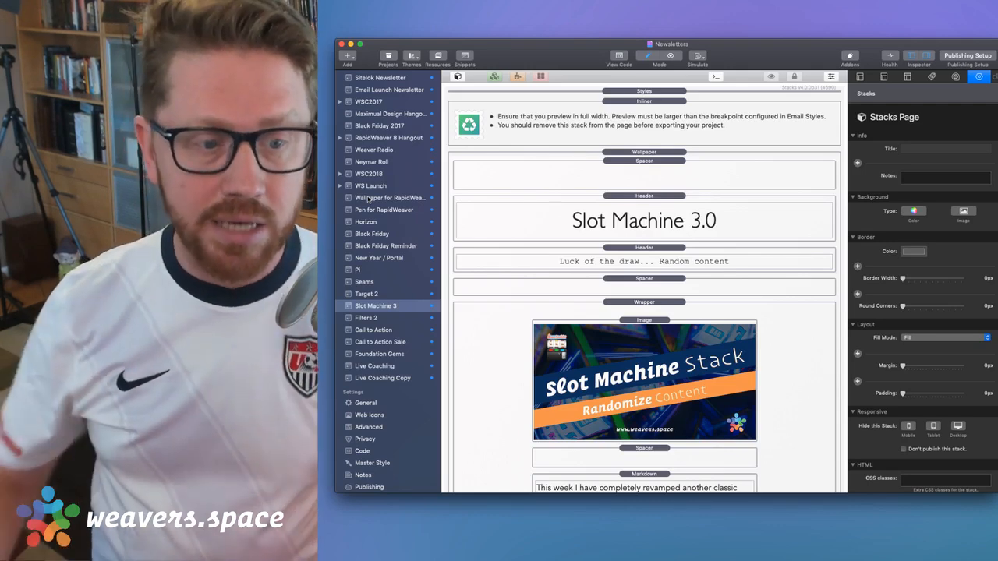
{"action": "left_click", "coordinate": [381, 366]}
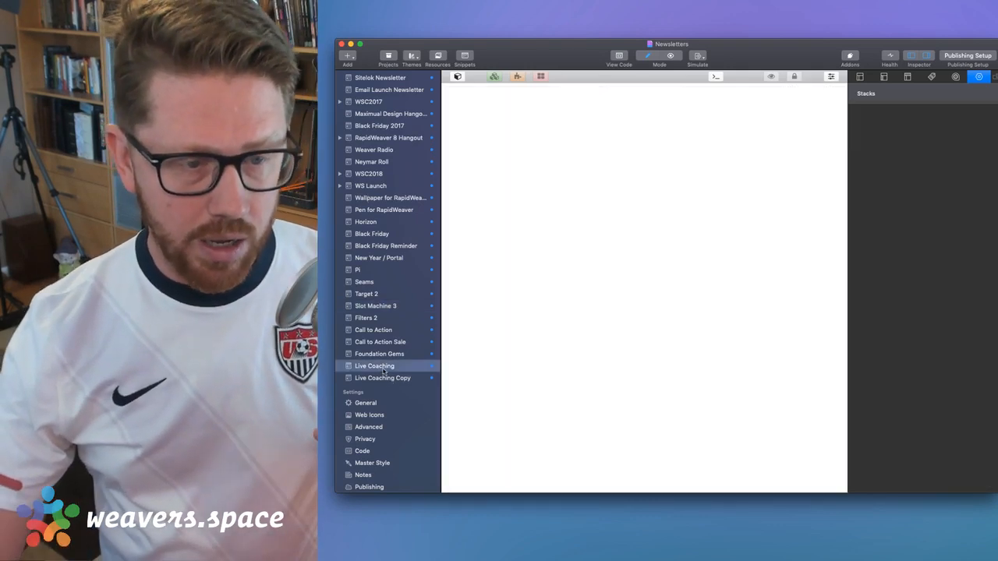
{"action": "scroll", "coordinate": [528, 273], "scroll_direction": "down", "scroll_amount": 10}
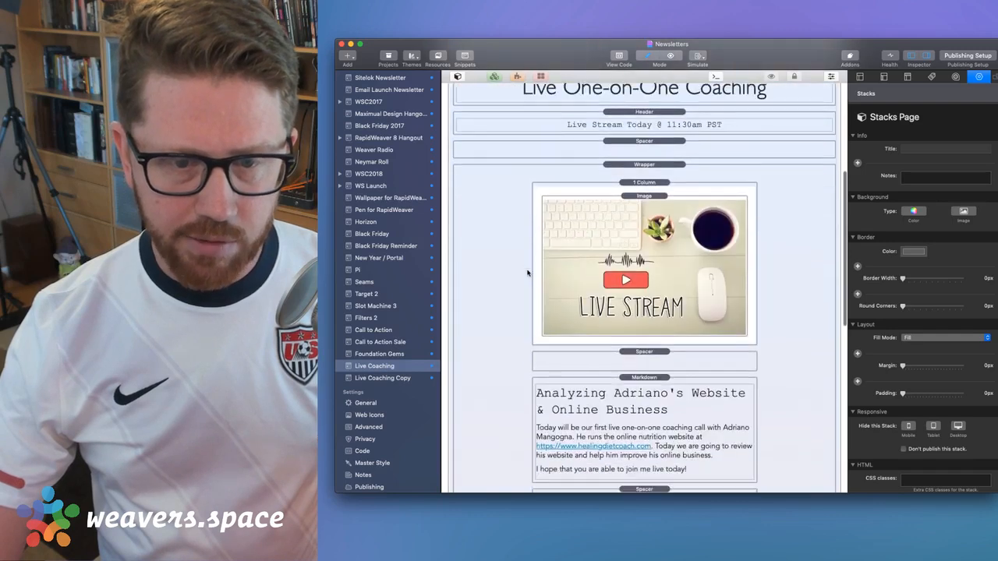
{"action": "scroll", "coordinate": [518, 277], "scroll_direction": "up", "scroll_amount": 4}
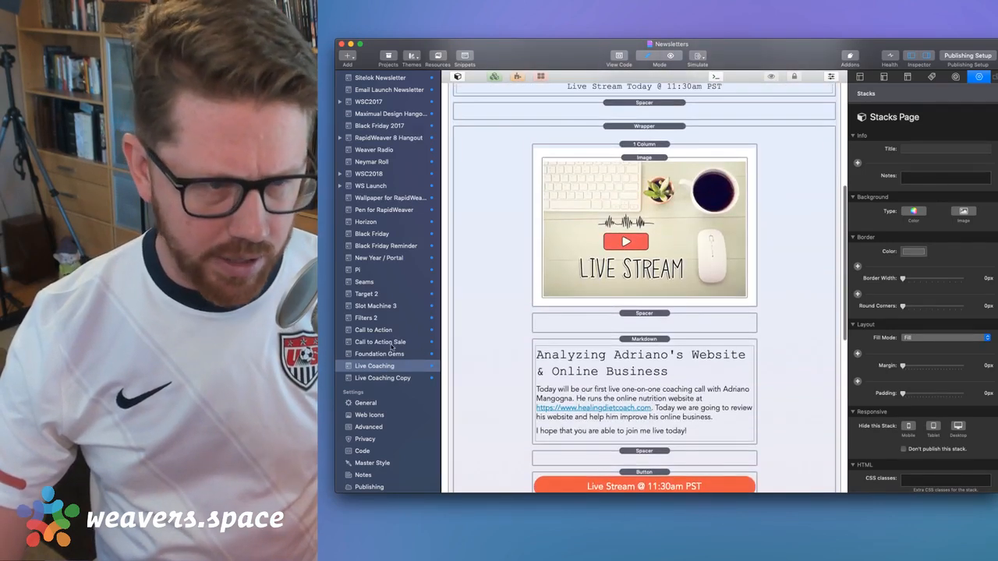
{"action": "left_click", "coordinate": [387, 380]}
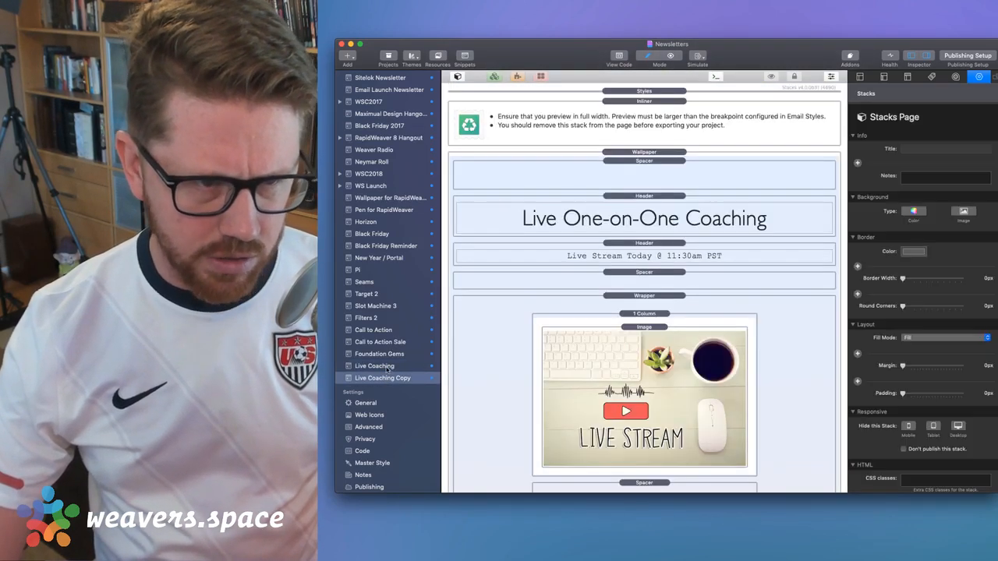
{"action": "left_click", "coordinate": [387, 366]}
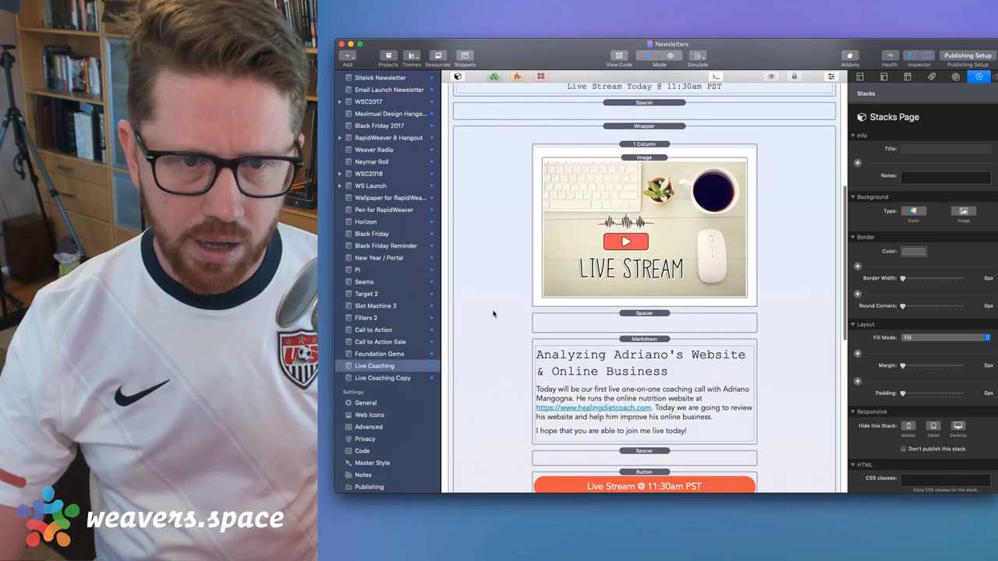
{"action": "scroll", "coordinate": [487, 329], "scroll_direction": "down", "scroll_amount": 4}
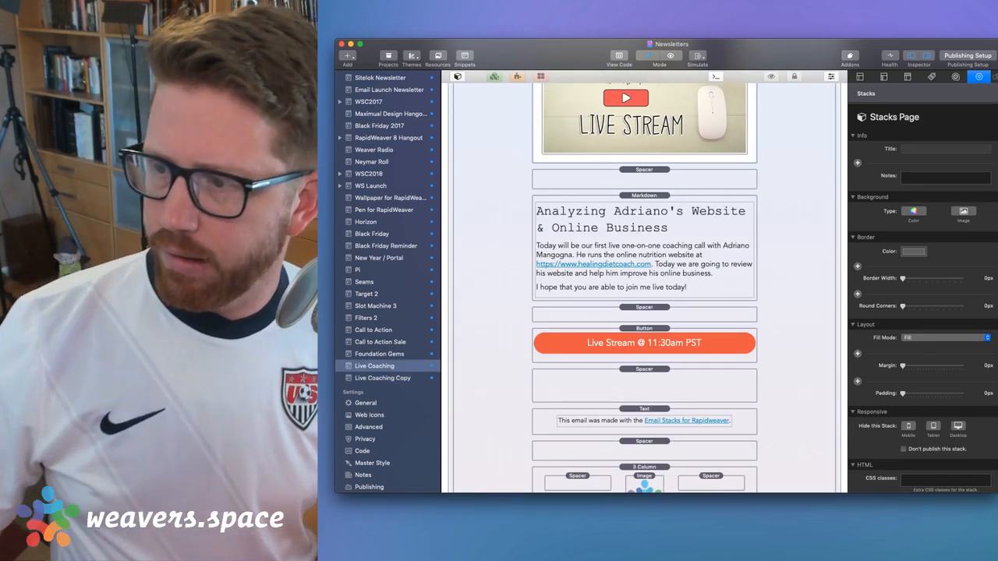
Close the Newsletters project, reopen it from the recent projects, and reposition its window fully on screen
{"action": "key", "text": "super+Tab"}
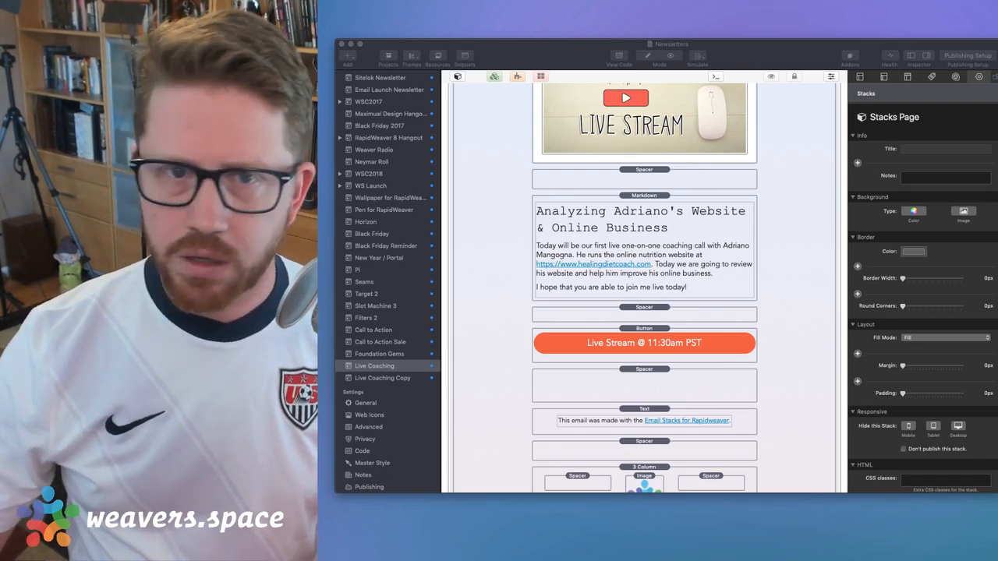
{"action": "left_click", "coordinate": [457, 50]}
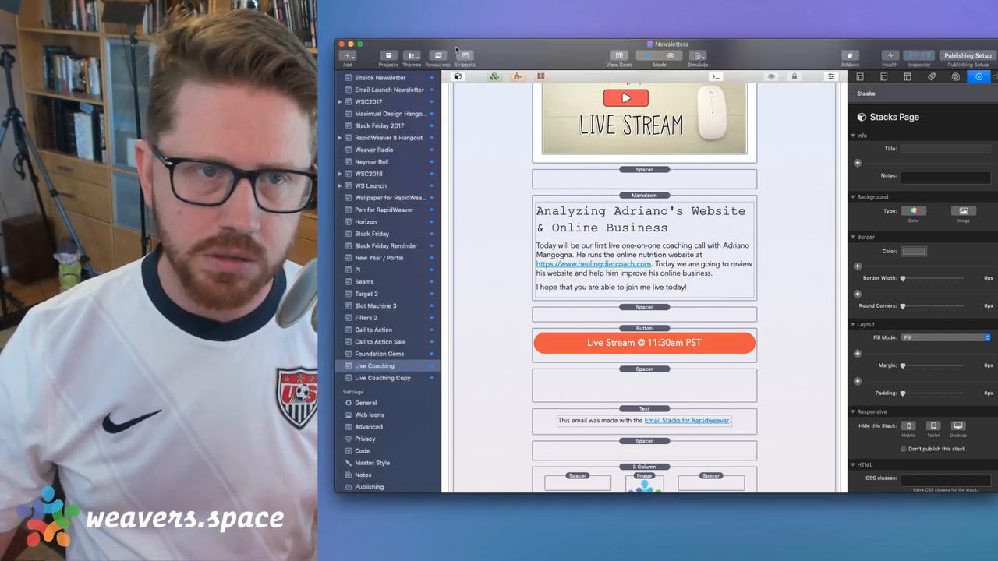
{"action": "left_click", "coordinate": [342, 45]}
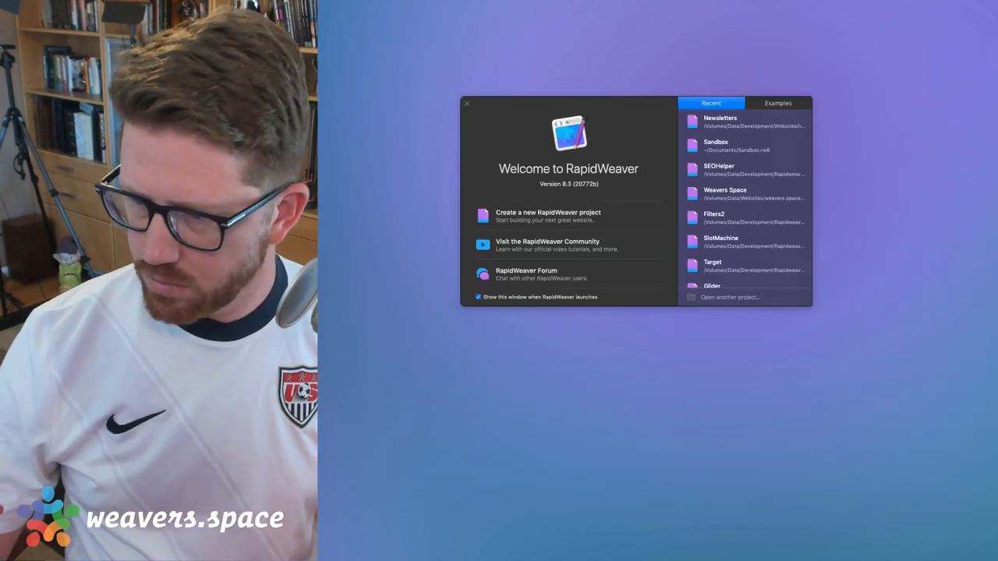
{"action": "key", "text": "super+Tab"}
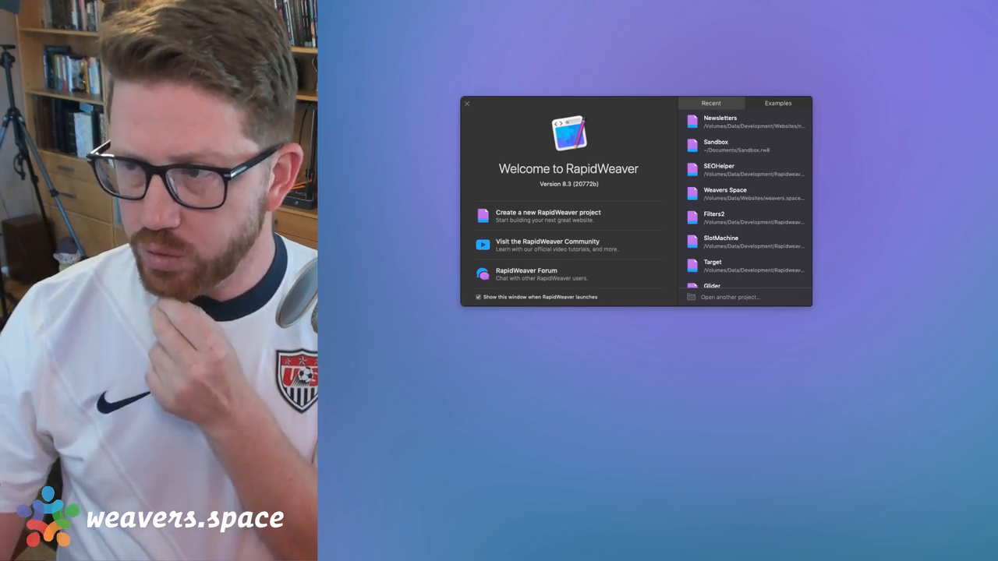
{"action": "key", "text": "ctrl+Up"}
{"action": "key", "text": "ctrl+Up"}
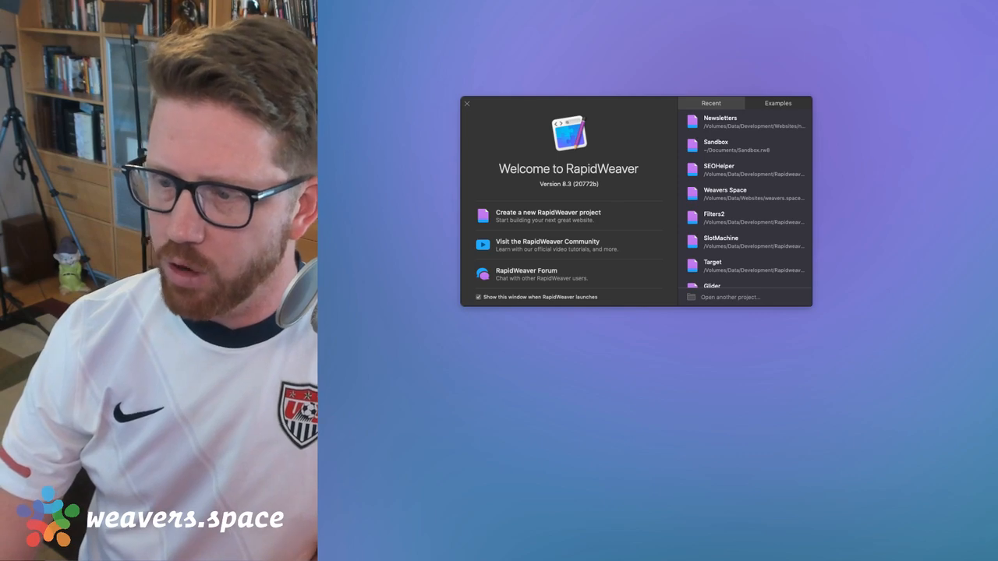
{"action": "double_click", "coordinate": [726, 121]}
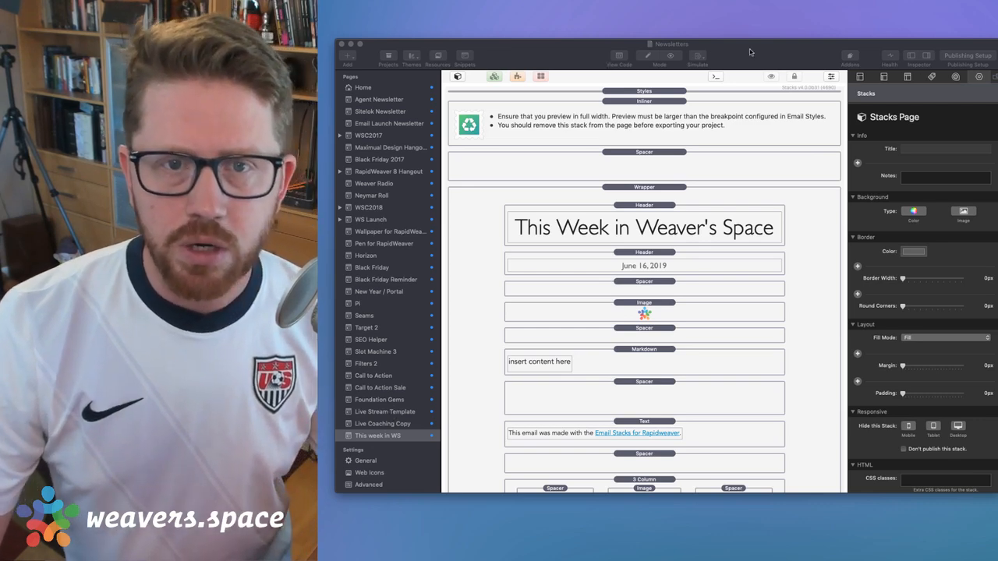
{"action": "mouse_move", "coordinate": [752, 53]}
{"action": "left_mouse_down"}
{"action": "mouse_move", "coordinate": [729, 58]}
{"action": "mouse_move", "coordinate": [737, 56]}
{"action": "left_mouse_up"}
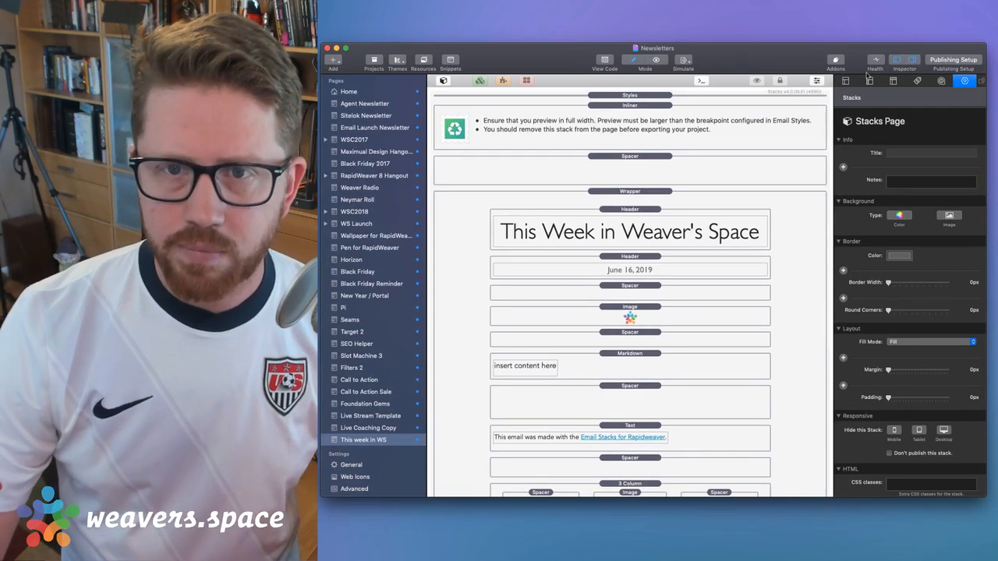
Examine the This week in WS template's stack layout down to the footer and inspect the Inliner stack's options
{"action": "scroll", "coordinate": [597, 244], "scroll_direction": "down", "scroll_amount": 10}
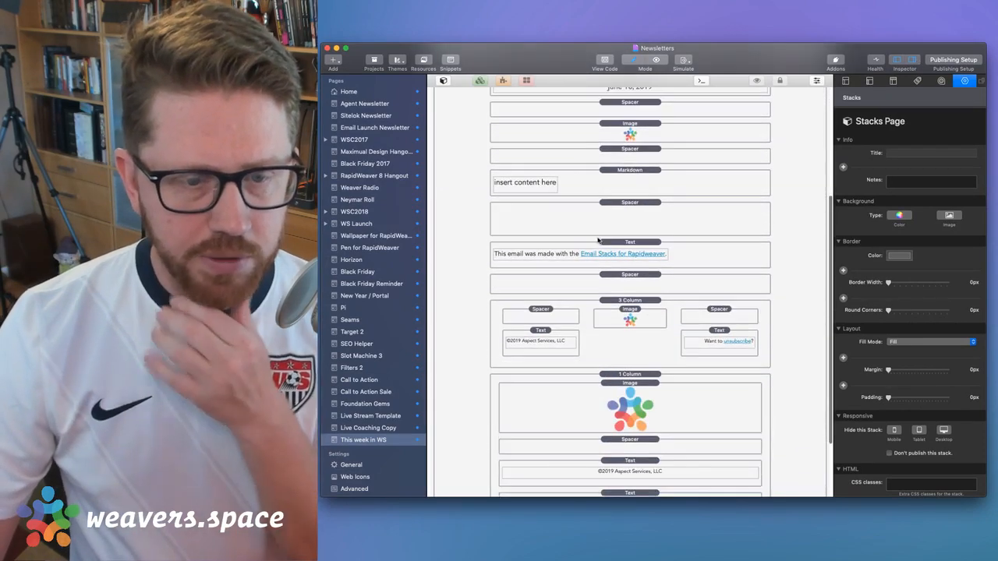
{"action": "scroll", "coordinate": [597, 245], "scroll_direction": "up", "scroll_amount": 10}
{"action": "scroll", "coordinate": [593, 226], "scroll_direction": "down", "scroll_amount": 4}
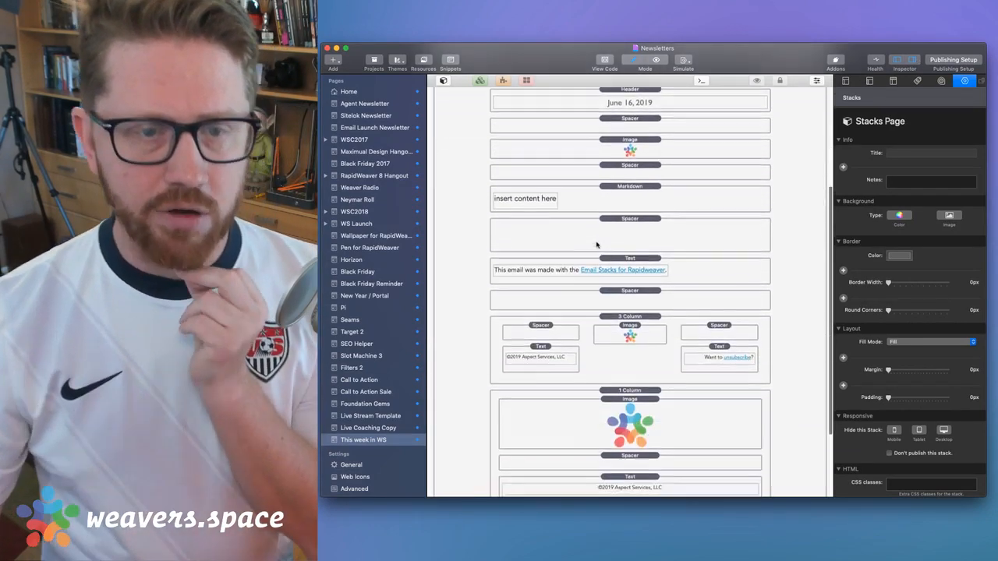
{"action": "scroll", "coordinate": [585, 195], "scroll_direction": "up", "scroll_amount": 4}
{"action": "left_click", "coordinate": [577, 126]}
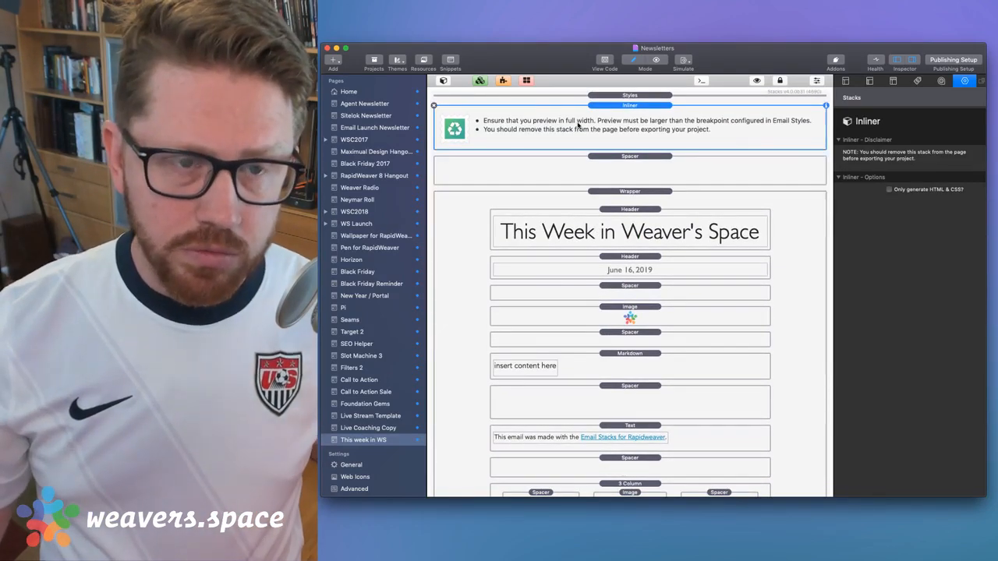
{"action": "scroll", "coordinate": [642, 187], "scroll_direction": "down", "scroll_amount": 3}
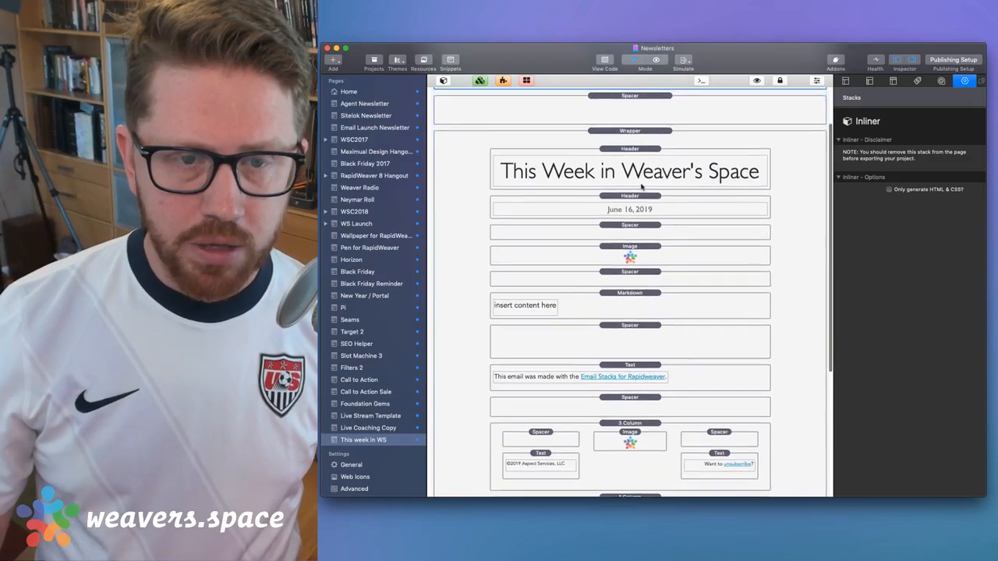
{"action": "scroll", "coordinate": [642, 187], "scroll_direction": "up", "scroll_amount": 3}
Preview the weekly newsletter without the inlined code panel, check its title, date and content placeholder, and return to editing
{"action": "key", "text": "super+r"}
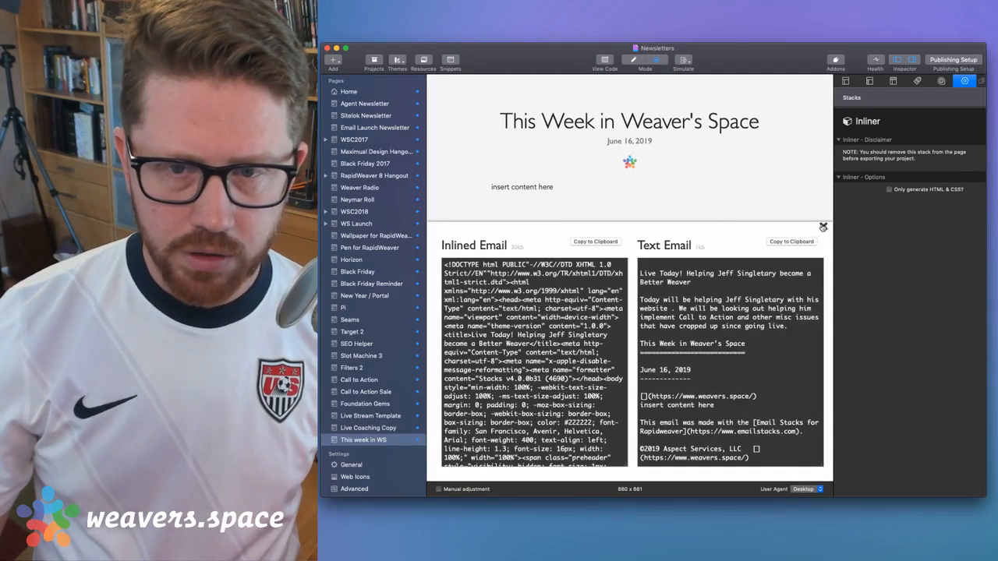
{"action": "left_click", "coordinate": [822, 226]}
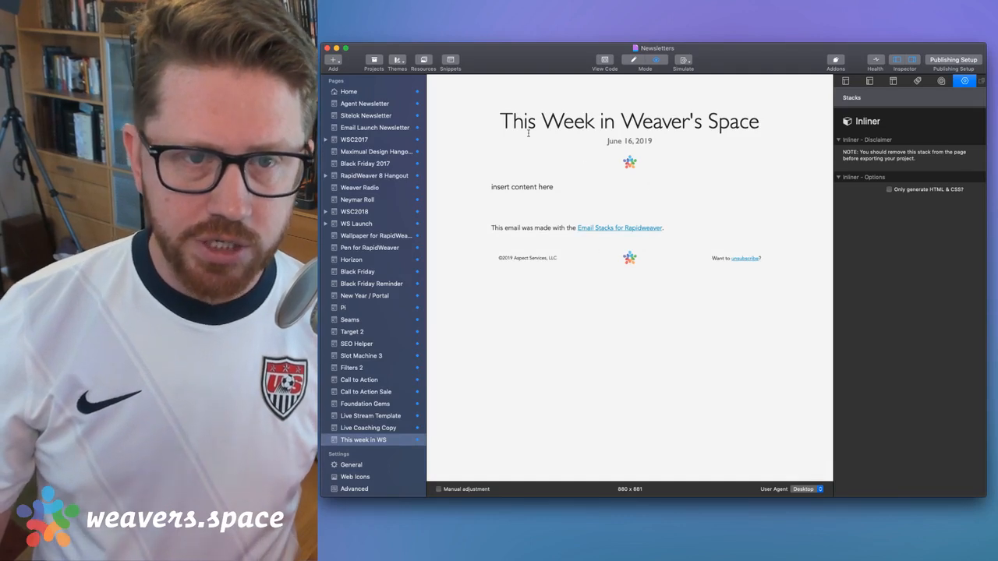
{"action": "left_click_drag", "start_coordinate": [503, 127], "coordinate": [764, 123]}
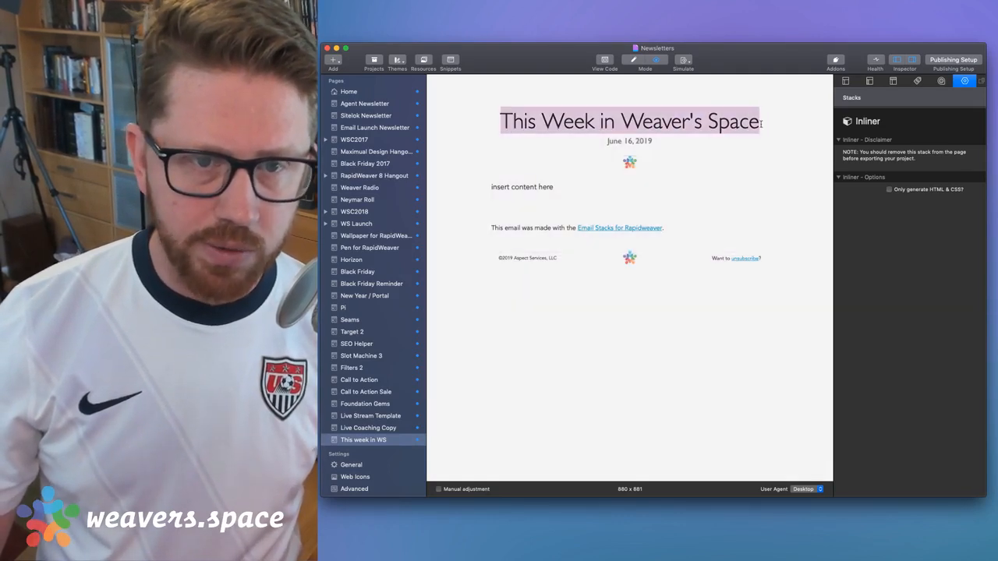
{"action": "left_click_drag", "start_coordinate": [609, 145], "coordinate": [655, 145]}
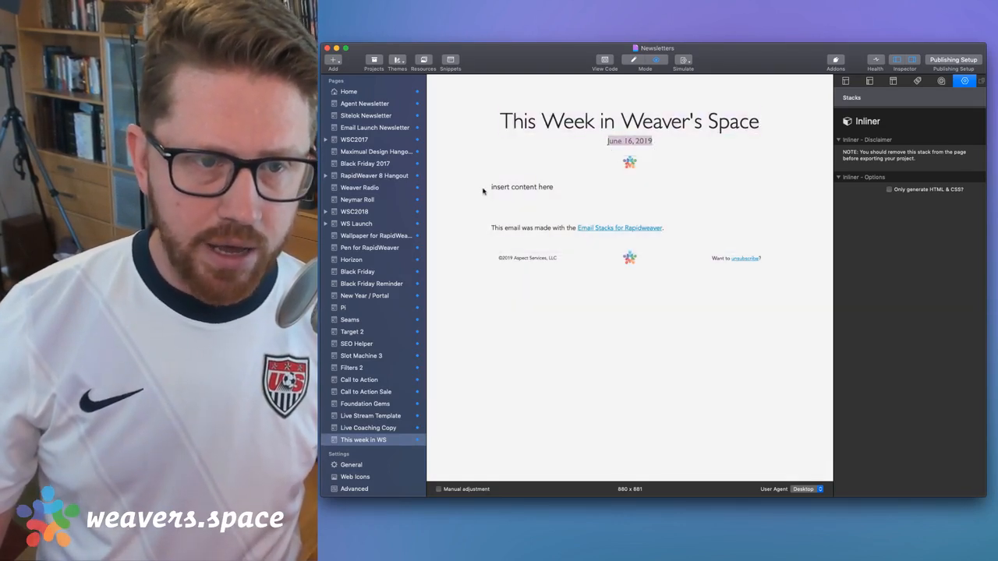
{"action": "left_click_drag", "start_coordinate": [490, 189], "coordinate": [579, 188]}
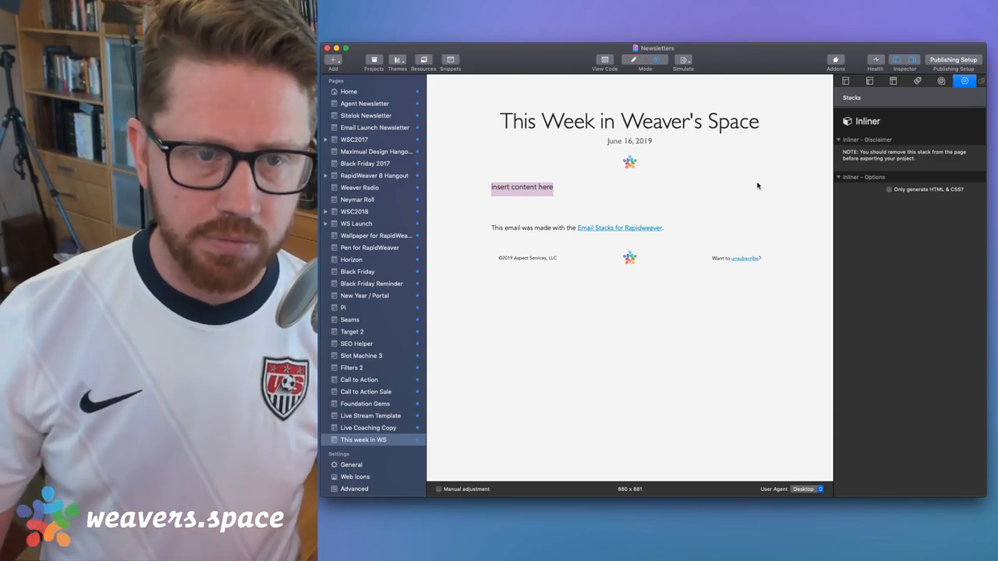
{"action": "left_click", "coordinate": [501, 192]}
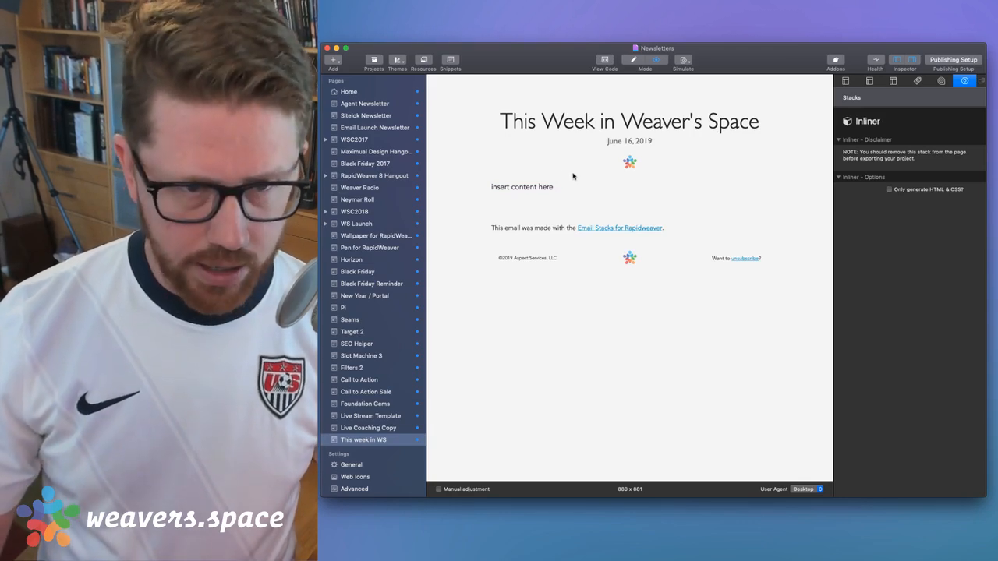
{"action": "key", "text": "super+r"}
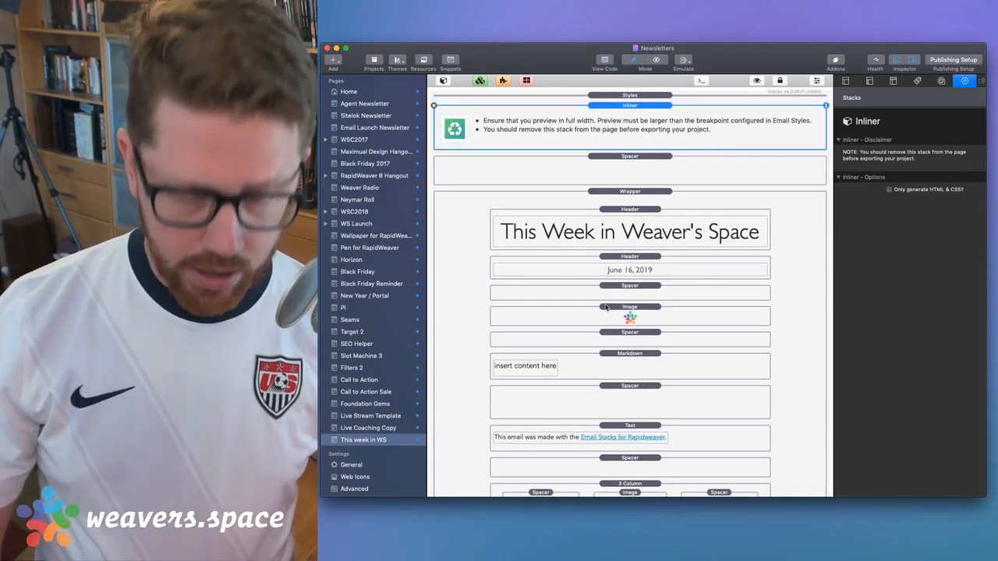
Switch to the Mail app, dismissing the SpamSieve welcome message and declining its software update
{"action": "key", "text": "alt+space"}
{"action": "type", "text": "mai"}
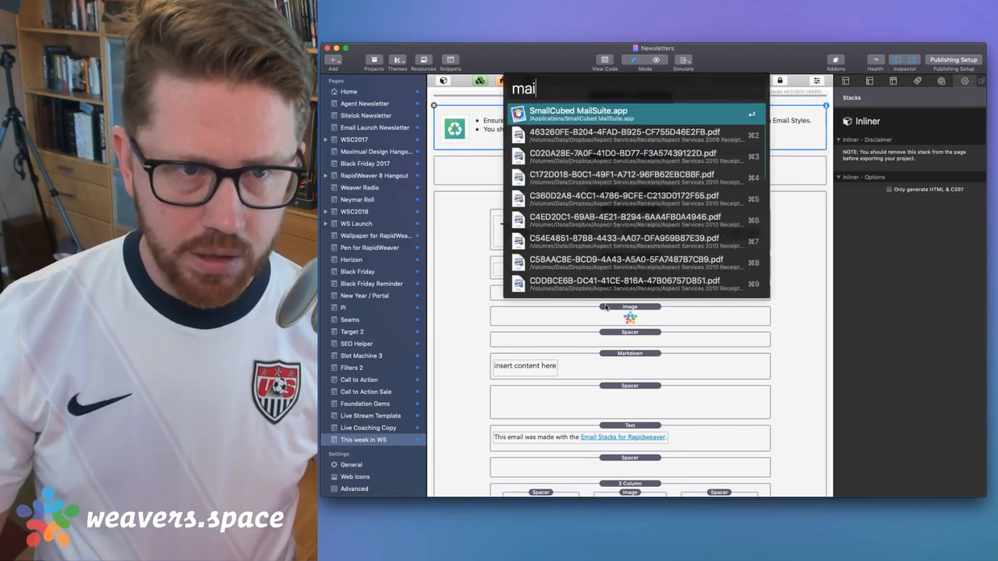
{"action": "type", "text": "l"}
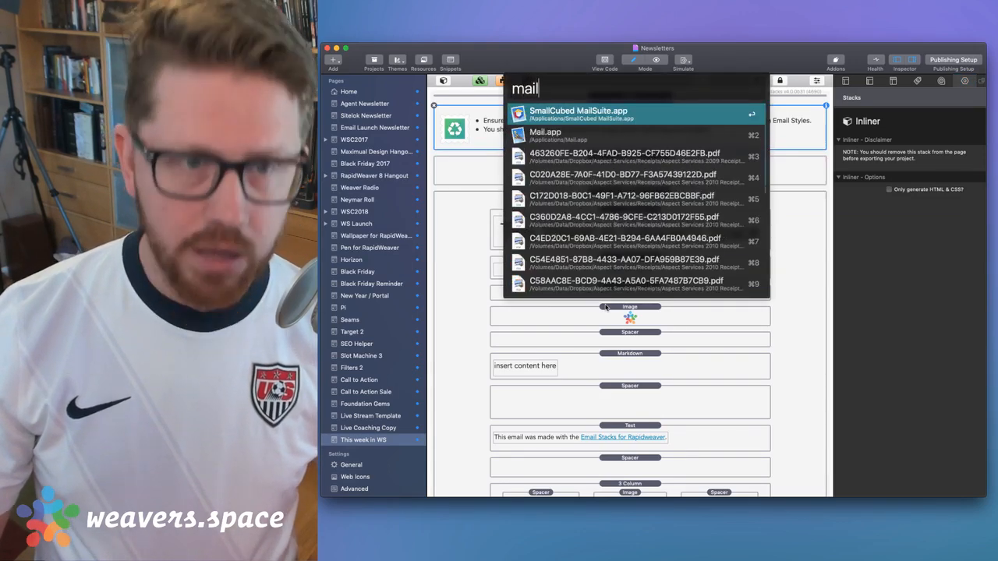
{"action": "key", "text": "Escape"}
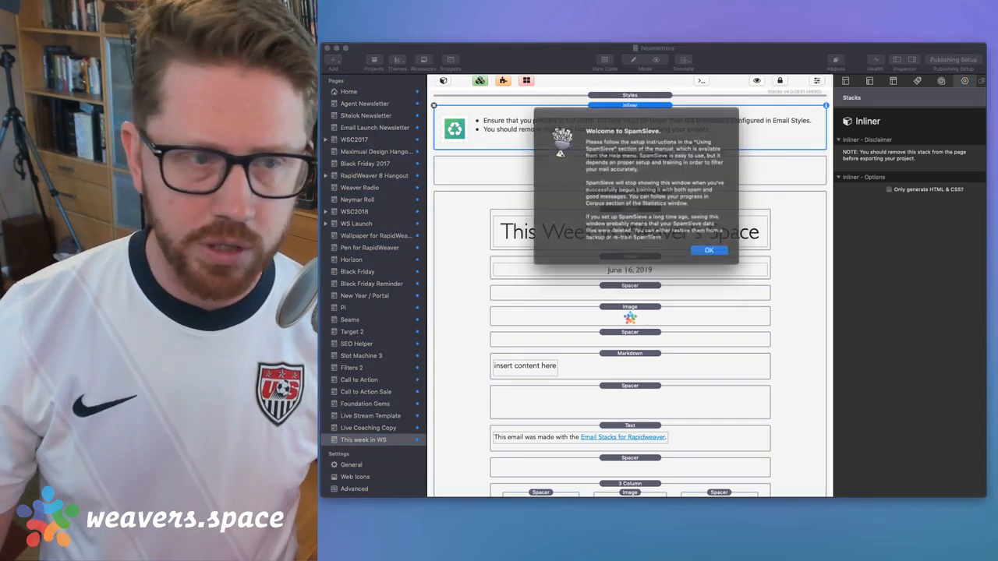
{"action": "left_click", "coordinate": [705, 247]}
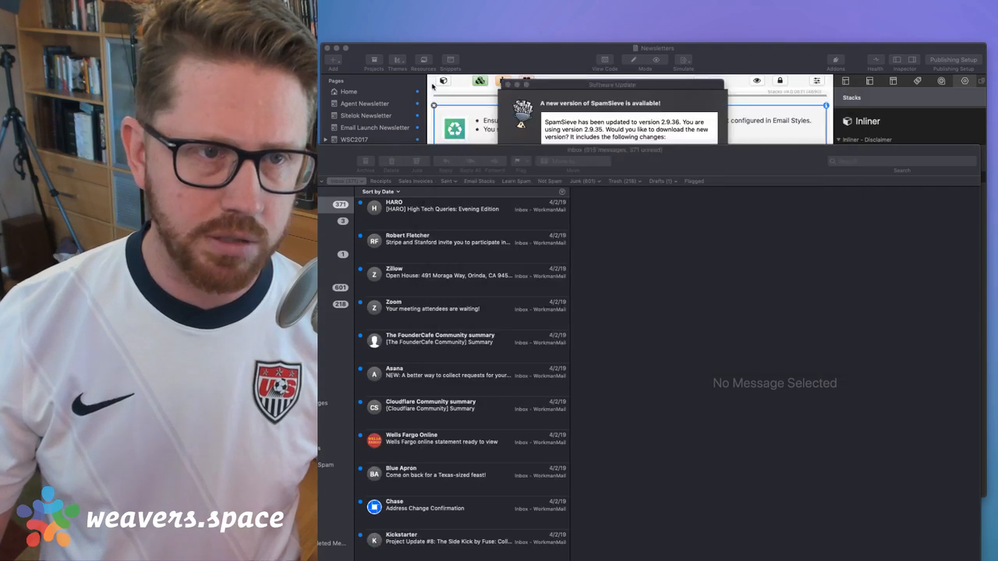
{"action": "left_click", "coordinate": [556, 191]}
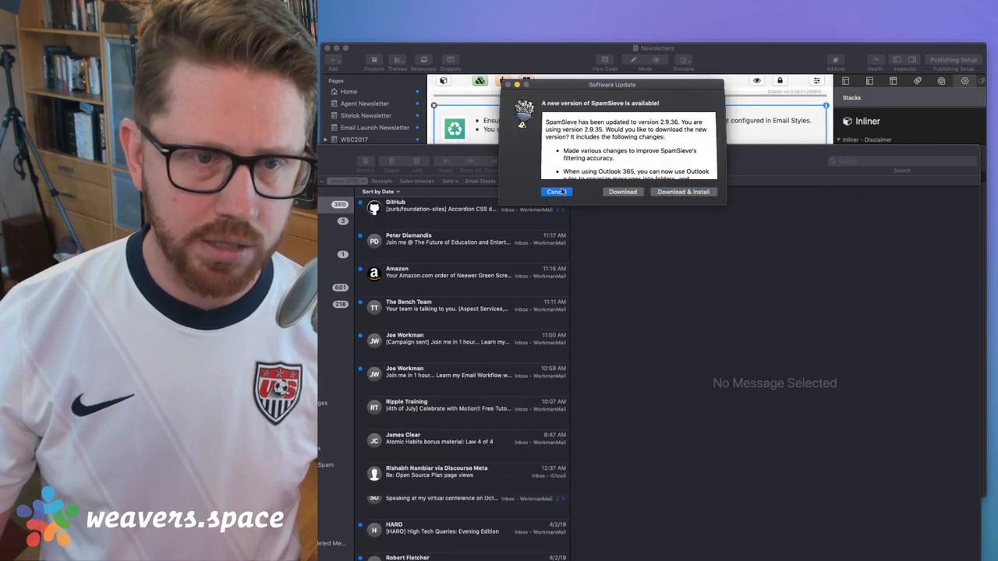
{"action": "left_click", "coordinate": [508, 85]}
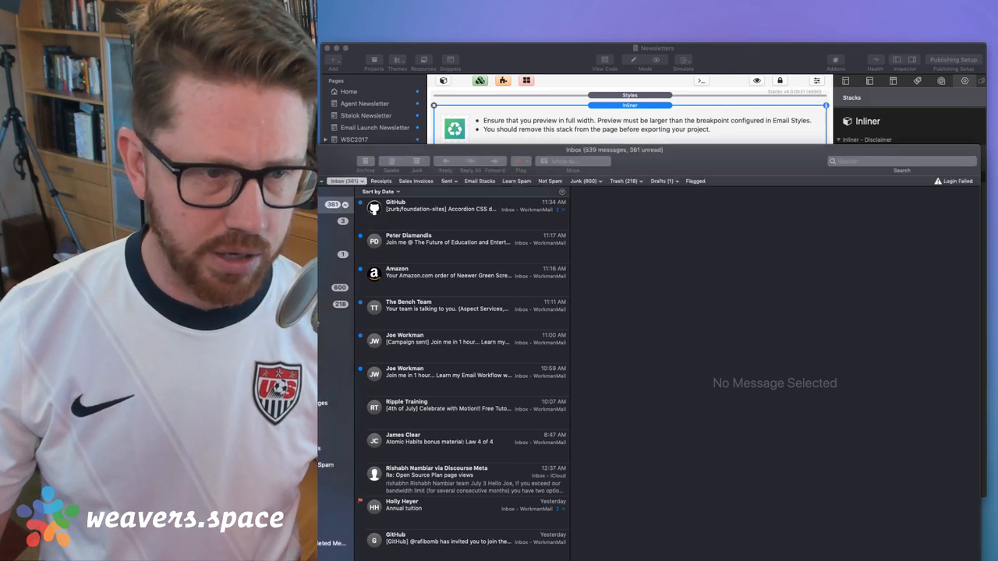
View the Call to Action Live Stream newsletter in the Archive mailbox and check the list for more recent emails
{"action": "left_click", "coordinate": [328, 321]}
{"action": "left_click", "coordinate": [426, 218]}
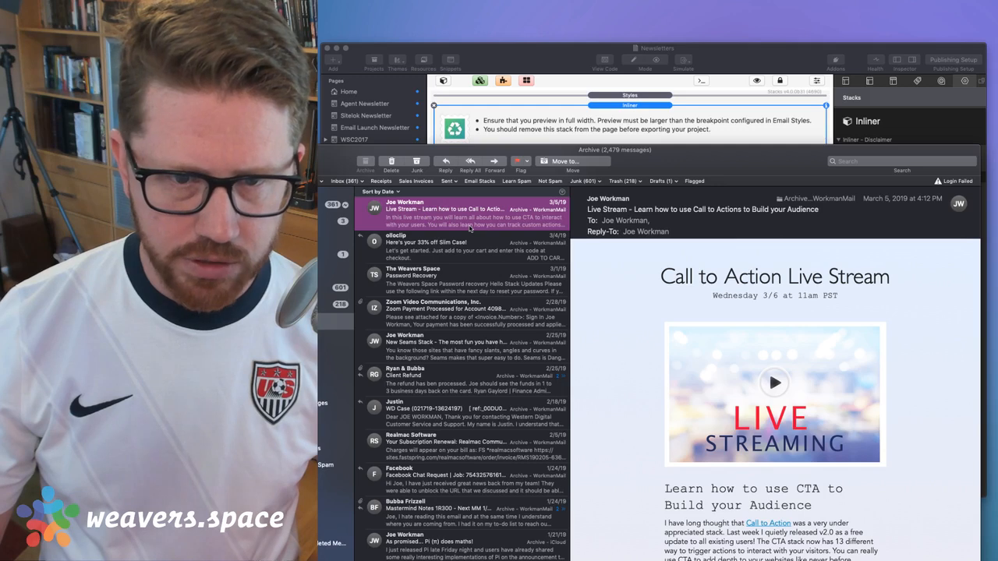
{"action": "scroll", "coordinate": [472, 226], "scroll_direction": "up", "scroll_amount": 3}
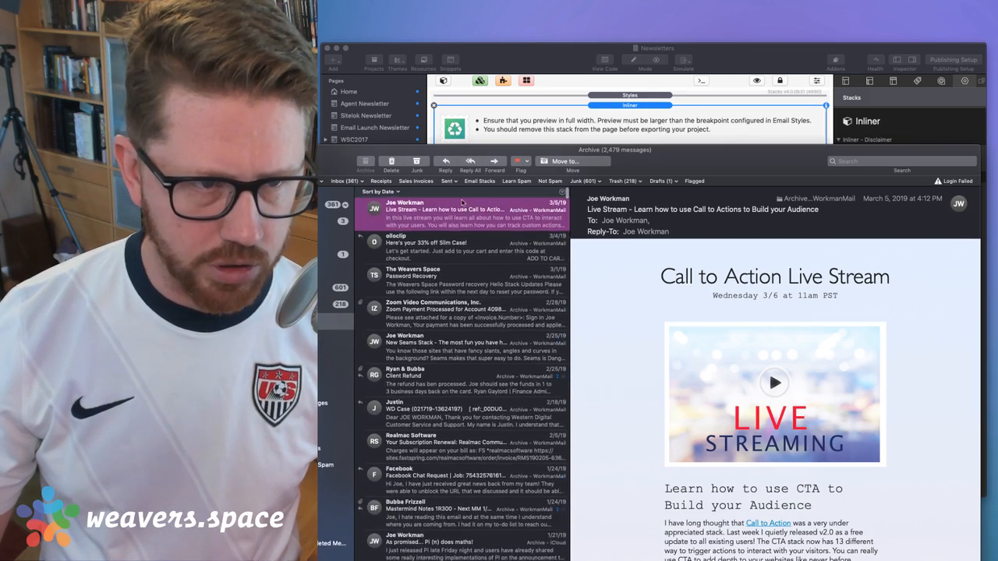
{"action": "scroll", "coordinate": [394, 269], "scroll_direction": "up", "scroll_amount": 3}
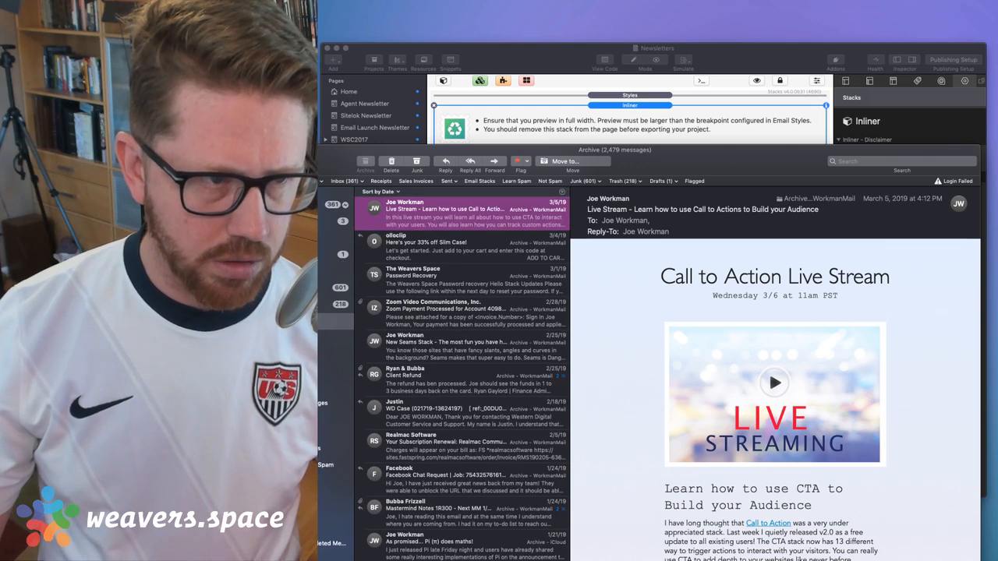
Quit Mail and launch the Spark email app
{"action": "key", "text": "super+q"}
{"action": "key", "text": "super+space"}
{"action": "type", "text": "spark"}
{"action": "key", "text": "Return"}
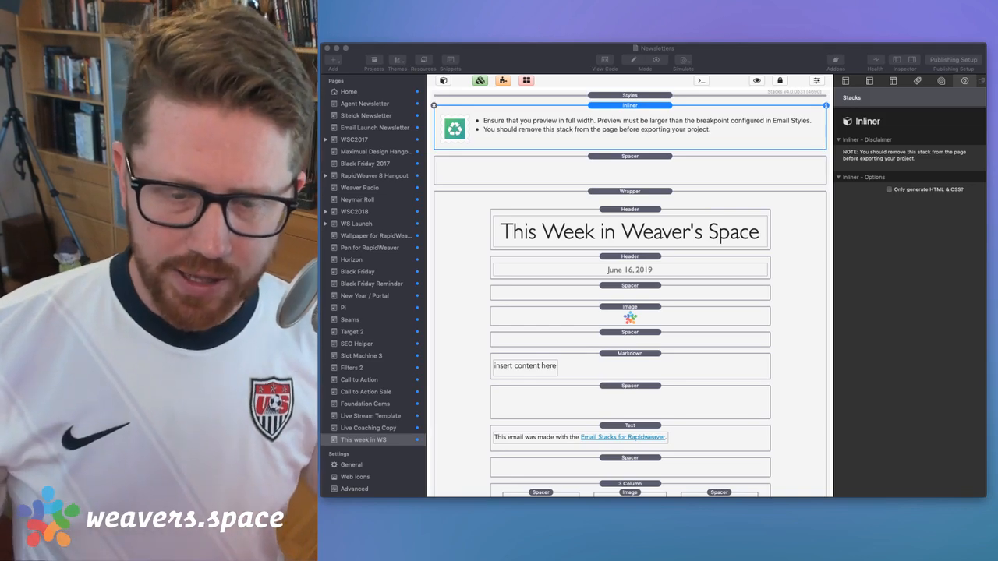
Switch to Spark and open the archived This Week in Weaver's Space #3 newsletter in its own window
{"action": "key", "text": "super+Tab"}
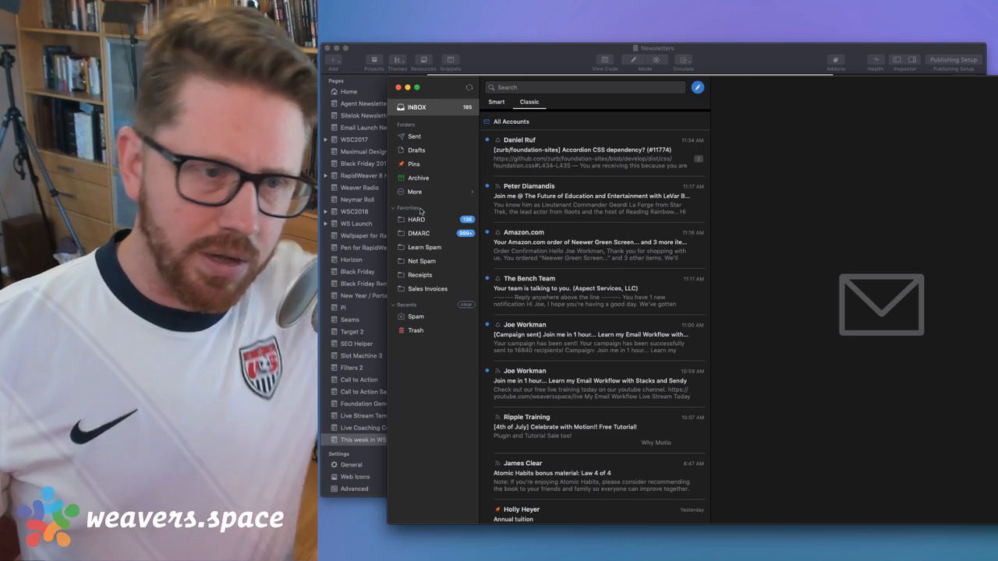
{"action": "left_click", "coordinate": [419, 178]}
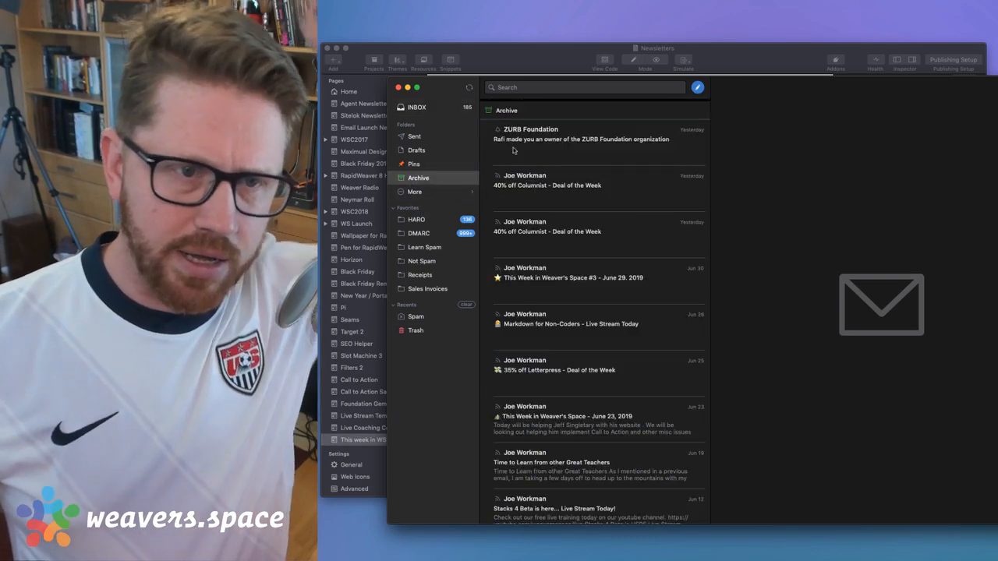
{"action": "left_click", "coordinate": [586, 188]}
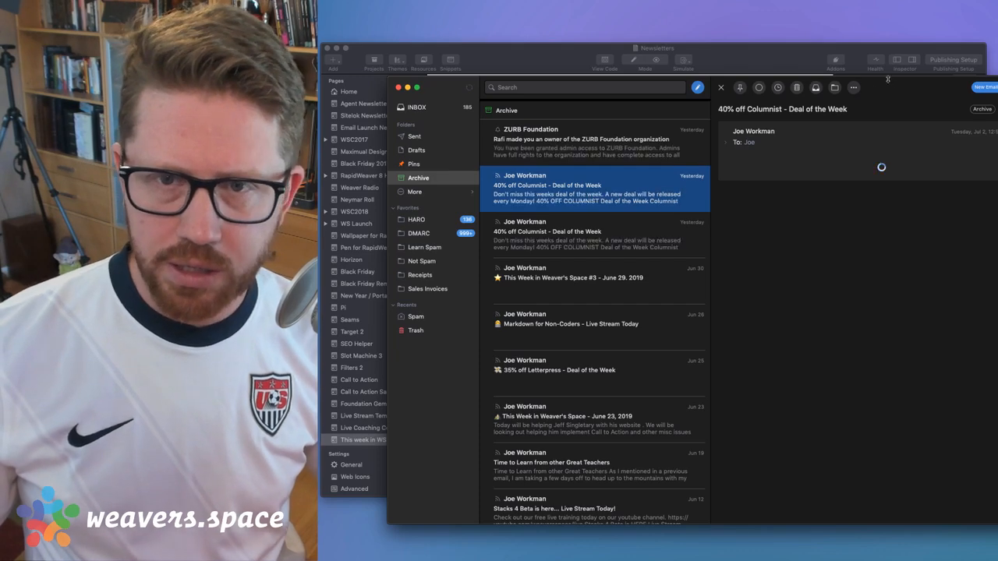
{"action": "left_click", "coordinate": [610, 289]}
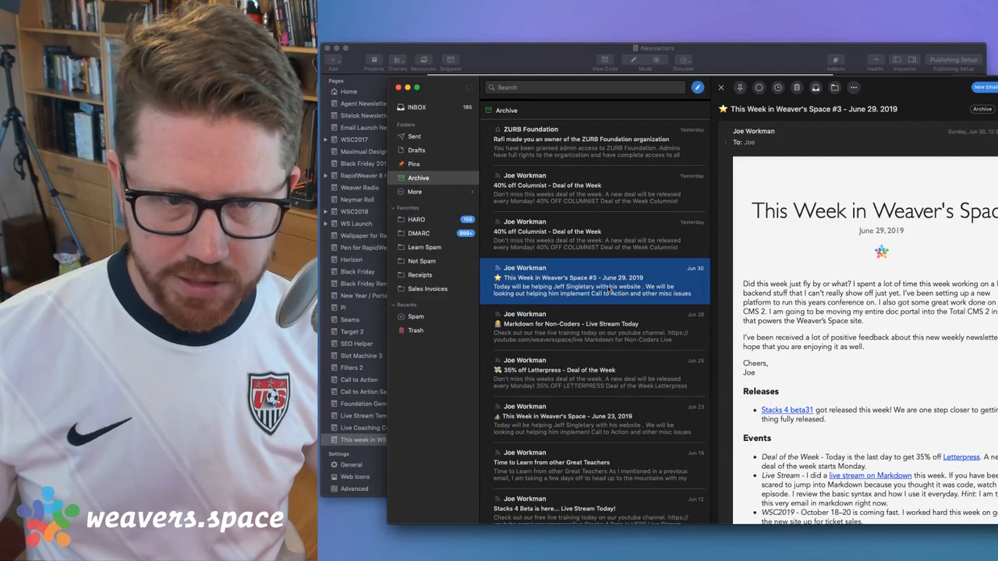
{"action": "double_click", "coordinate": [610, 289]}
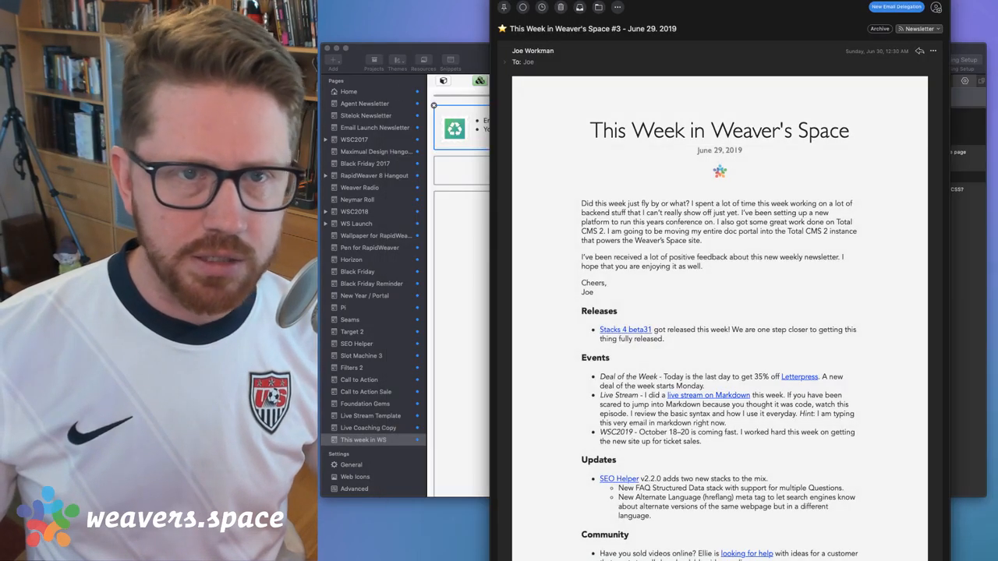
Reposition and widen the newsletter's window so the whole email width fits on screen
{"action": "left_click_drag", "start_coordinate": [741, 6], "coordinate": [708, 6]}
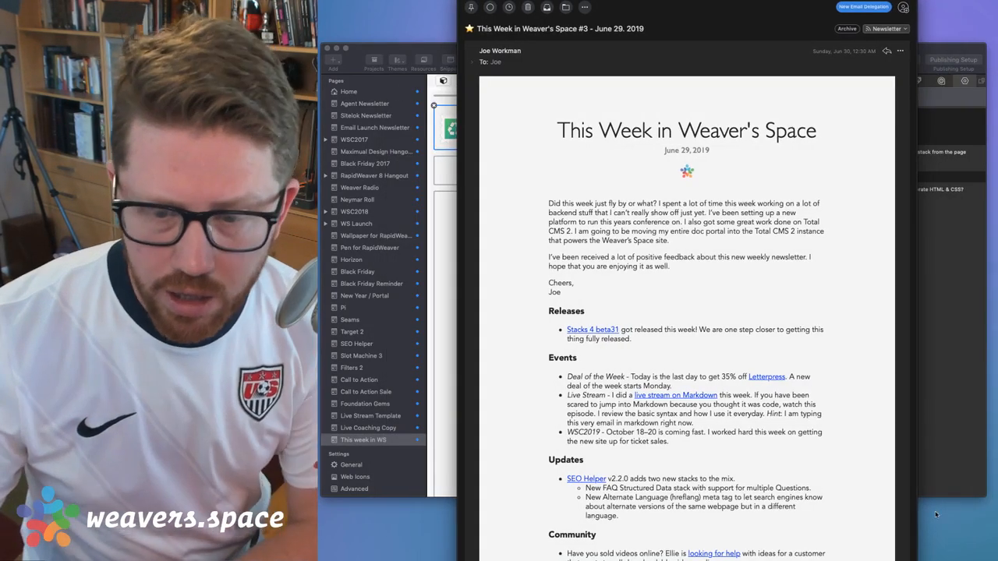
{"action": "left_click_drag", "start_coordinate": [917, 560], "coordinate": [997, 493]}
{"action": "left_click_drag", "start_coordinate": [797, 2], "coordinate": [762, 22]}
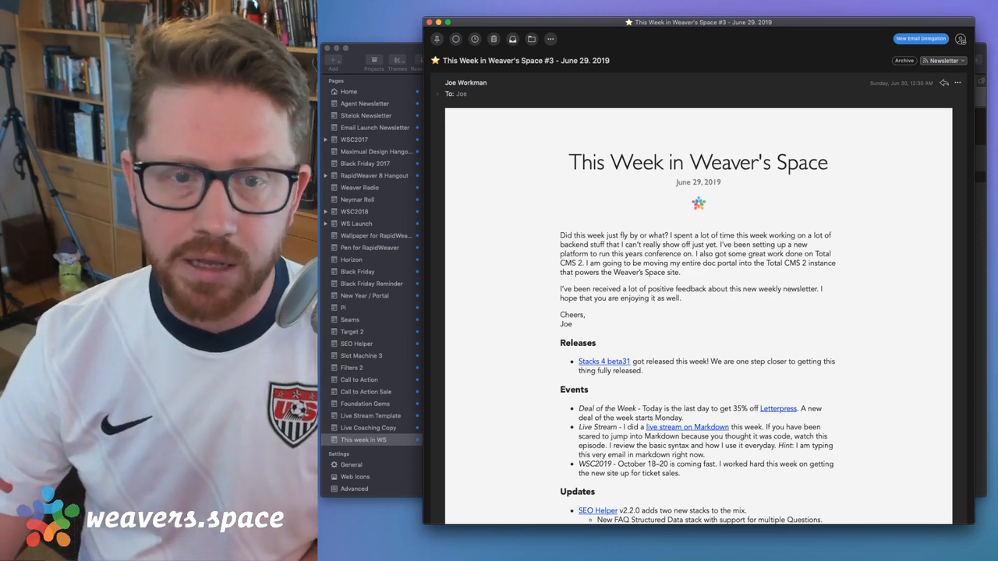
Examine the weekly newsletter's layout from the introduction through Releases, Events, Updates, Community and Around the Web to the footer
{"action": "scroll", "coordinate": [819, 285], "scroll_direction": "down", "scroll_amount": 5}
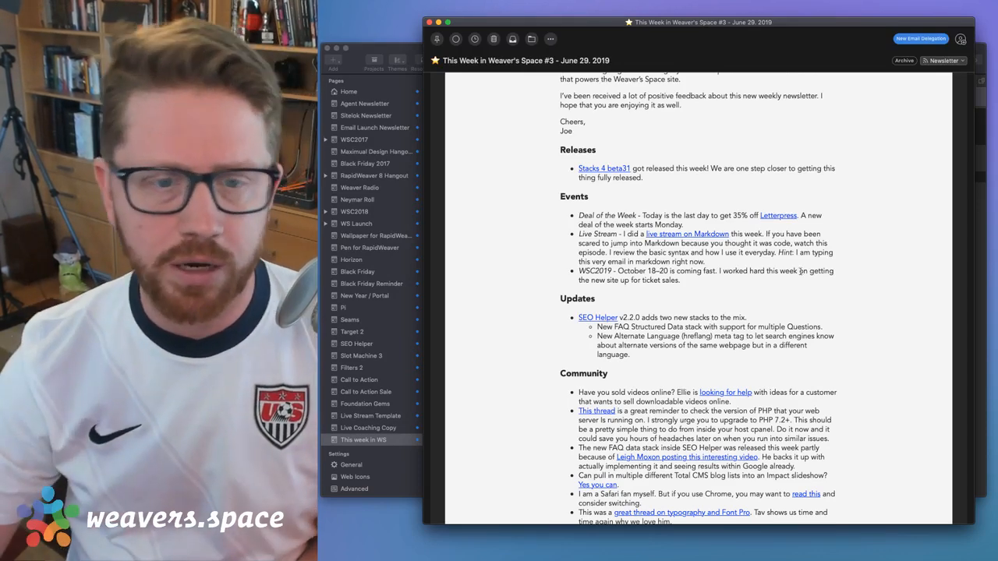
{"action": "scroll", "coordinate": [800, 271], "scroll_direction": "up", "scroll_amount": 5}
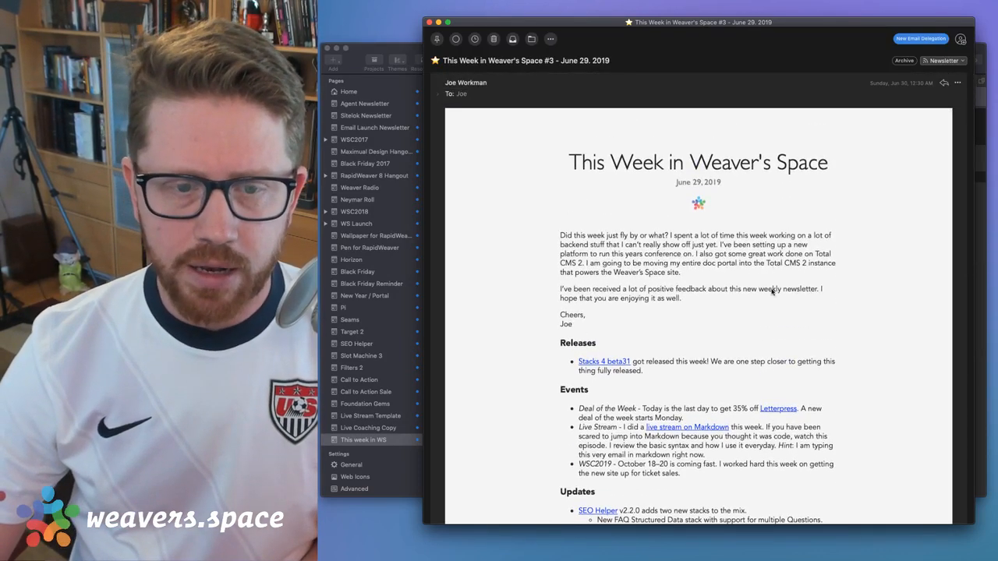
{"action": "scroll", "coordinate": [772, 291], "scroll_direction": "down", "scroll_amount": 5}
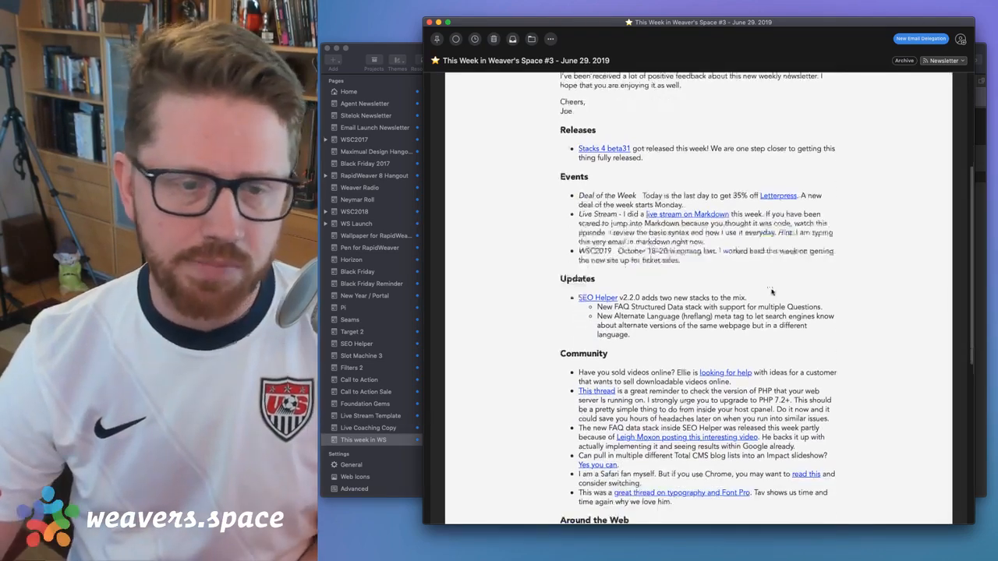
{"action": "scroll", "coordinate": [772, 291], "scroll_direction": "down", "scroll_amount": 5}
{"action": "scroll", "coordinate": [772, 291], "scroll_direction": "up", "scroll_amount": 6}
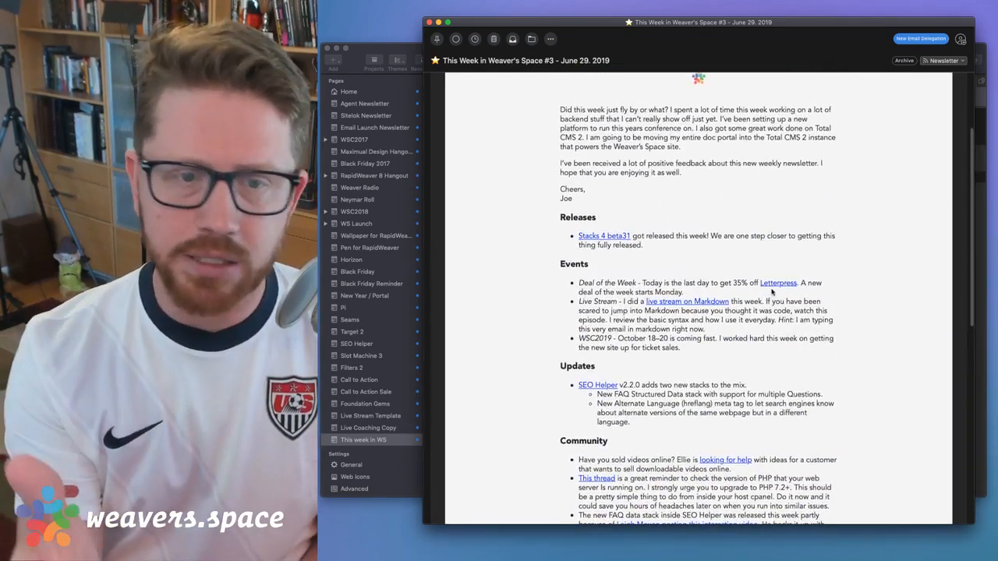
{"action": "scroll", "coordinate": [772, 291], "scroll_direction": "down", "scroll_amount": 9}
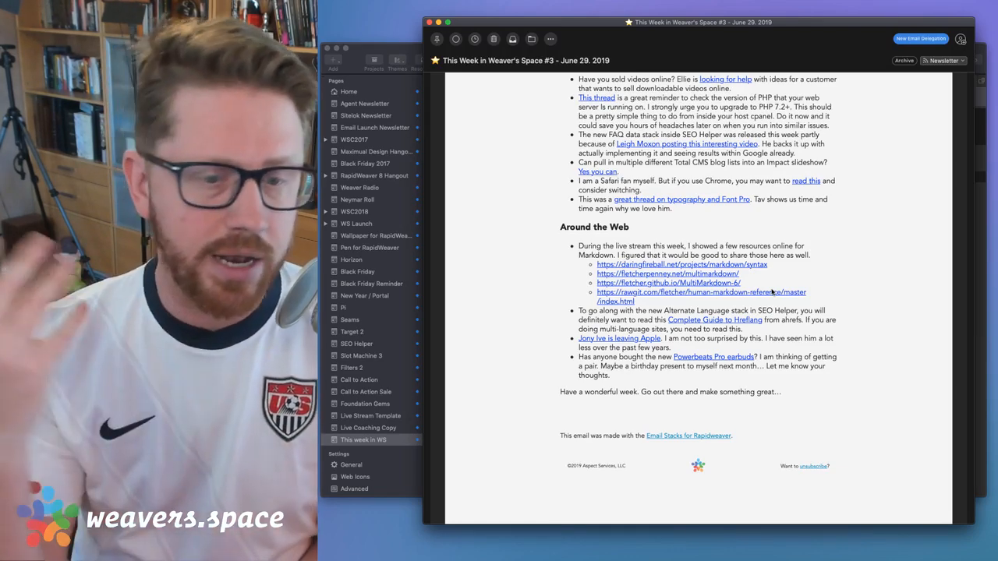
{"action": "scroll", "coordinate": [772, 291], "scroll_direction": "up", "scroll_amount": 15}
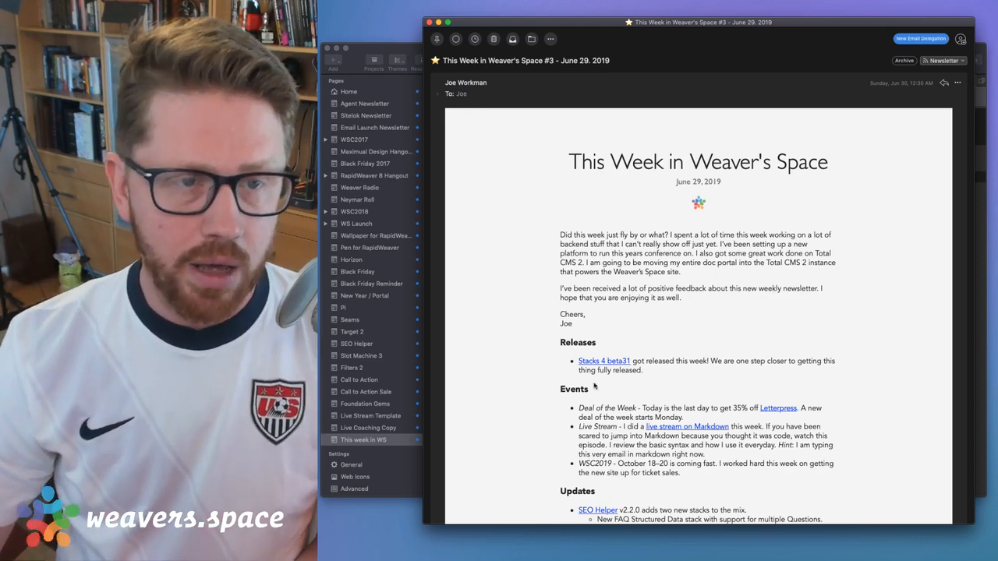
Open the archived 40% off Columnist - Deal of the Week email in the separate message window and reposition it
{"action": "key", "text": "super+Tab"}
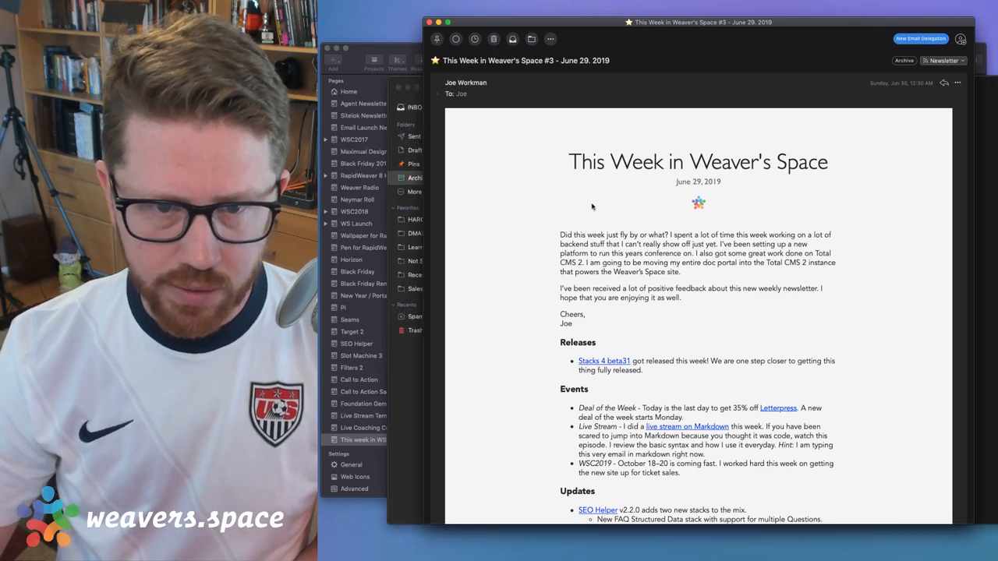
{"action": "left_click", "coordinate": [399, 99]}
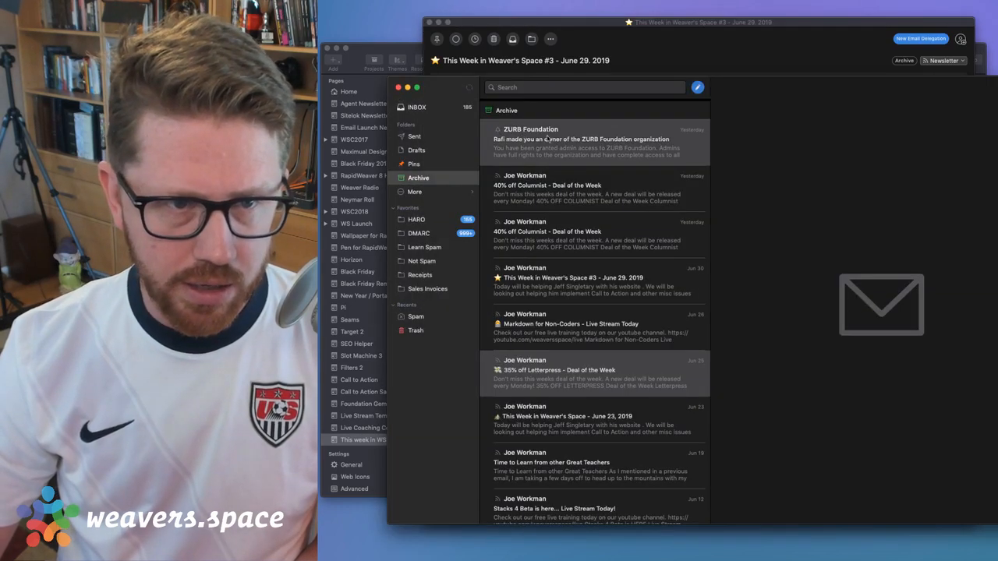
{"action": "left_click", "coordinate": [556, 180]}
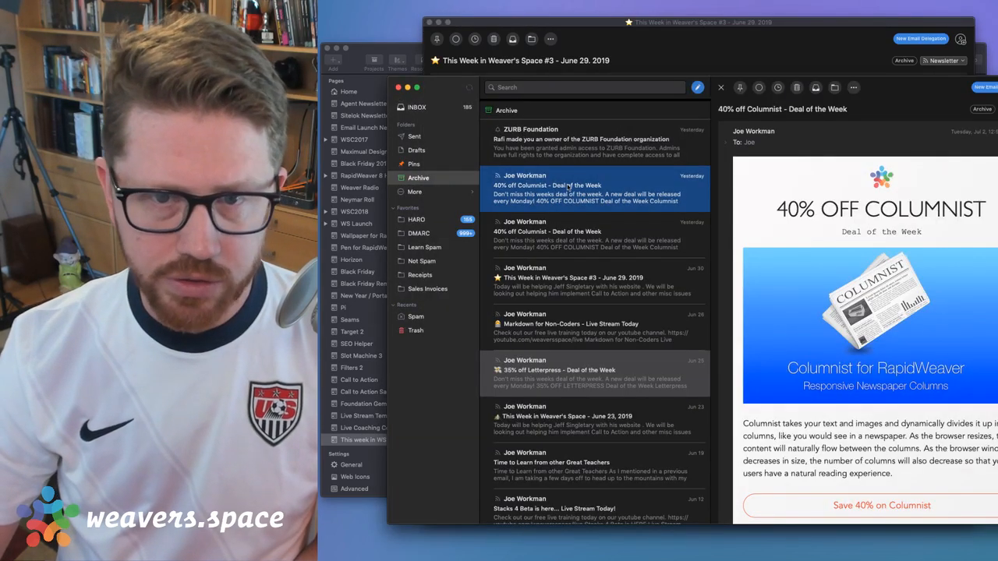
{"action": "double_click", "coordinate": [568, 187]}
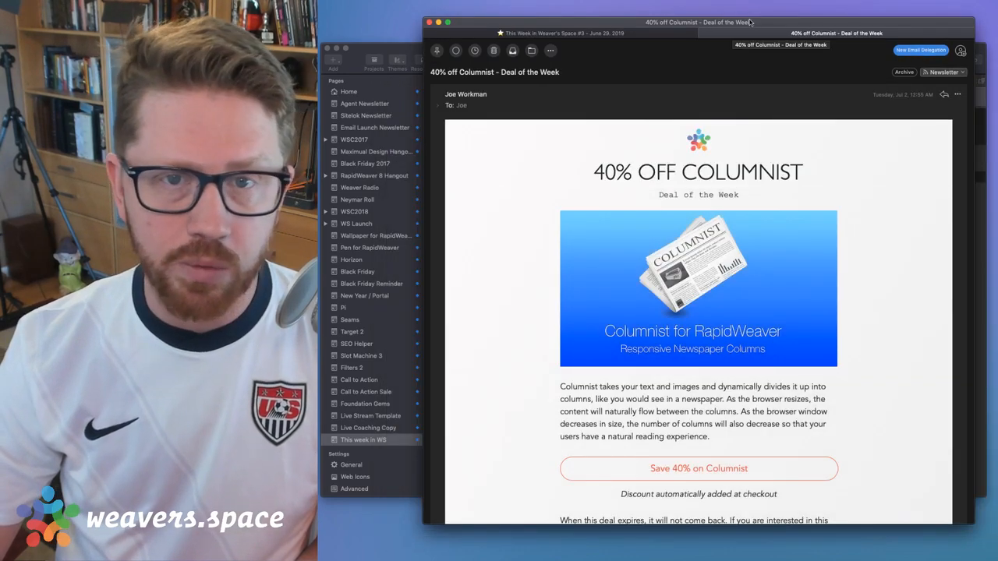
{"action": "left_click_drag", "start_coordinate": [767, 30], "coordinate": [793, 28]}
Examine the Columnist deal email's banner, discount button and This Week's Live Stream box
{"action": "scroll", "coordinate": [809, 221], "scroll_direction": "down", "scroll_amount": 10}
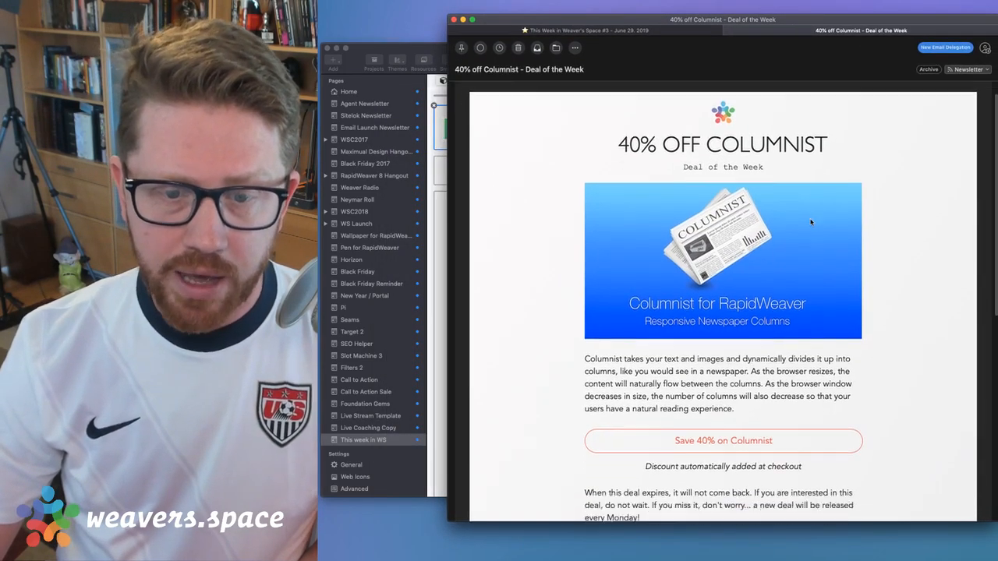
{"action": "scroll", "coordinate": [812, 222], "scroll_direction": "up", "scroll_amount": 8}
{"action": "scroll", "coordinate": [811, 222], "scroll_direction": "down", "scroll_amount": 2}
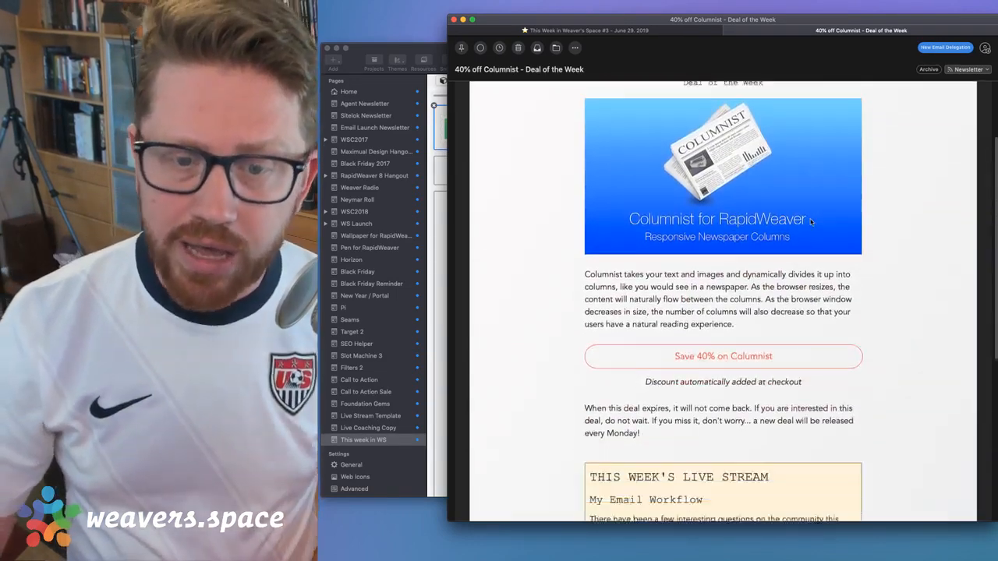
{"action": "scroll", "coordinate": [811, 222], "scroll_direction": "up", "scroll_amount": 5}
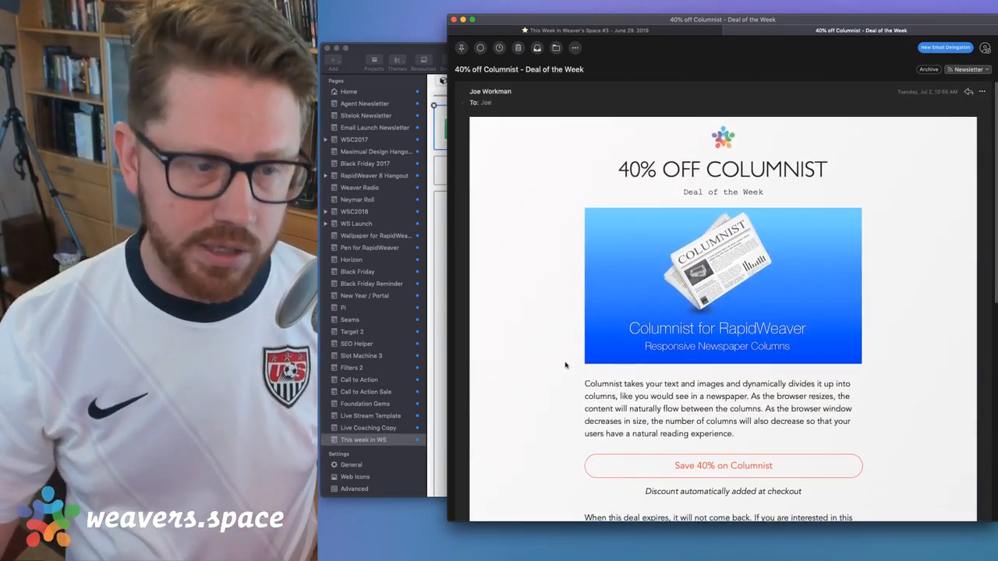
Return to RapidWeaver and check the Live Coaching Copy, Live Stream Template and Foundation Gems pages for the matching deal template
{"action": "left_click", "coordinate": [373, 418]}
{"action": "left_click", "coordinate": [372, 427]}
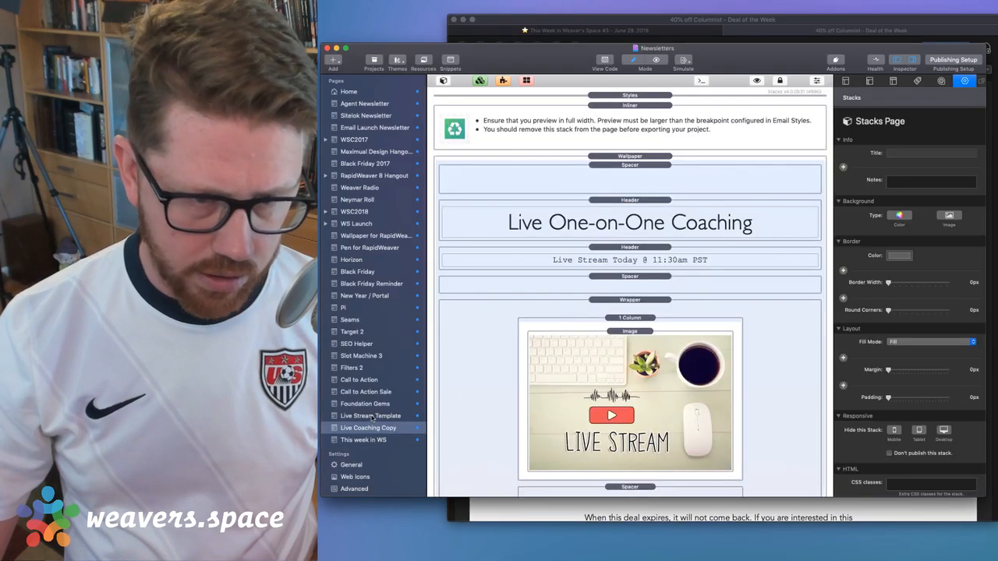
{"action": "left_click", "coordinate": [372, 416]}
{"action": "scroll", "coordinate": [534, 346], "scroll_direction": "down", "scroll_amount": 10}
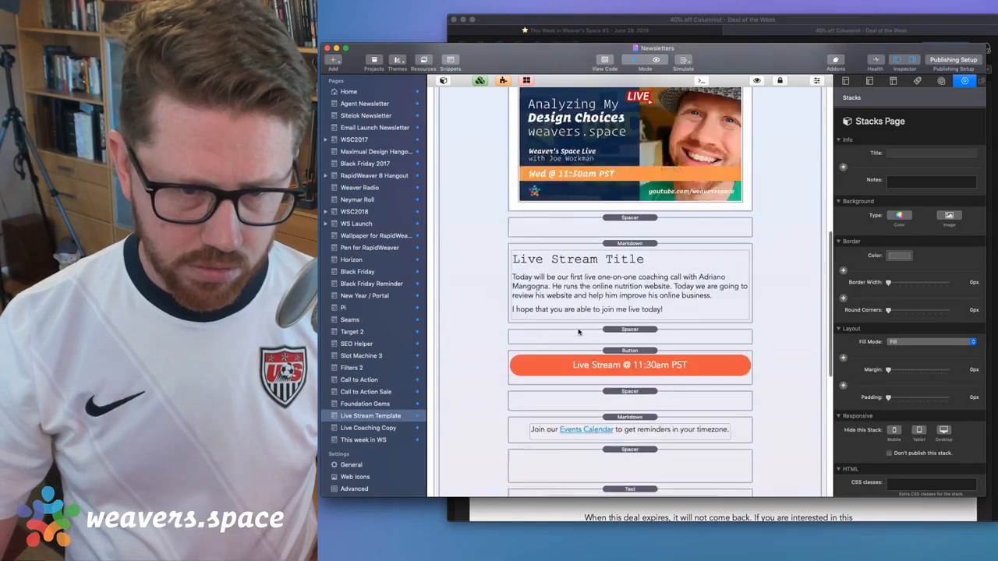
{"action": "left_click", "coordinate": [372, 404]}
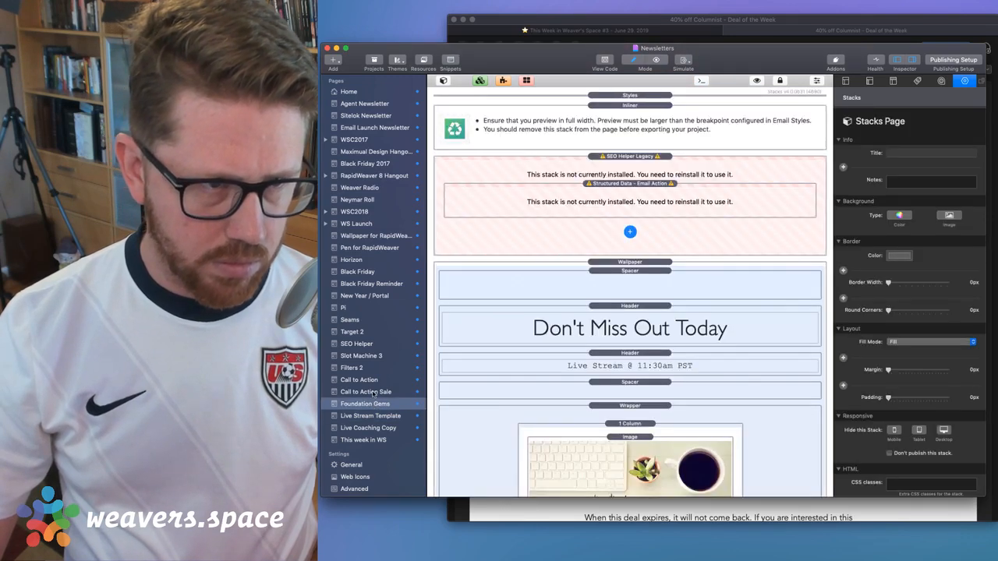
Open the Call to Action Sale page and examine its sale header, buttons and live stream callout
{"action": "left_click", "coordinate": [373, 392]}
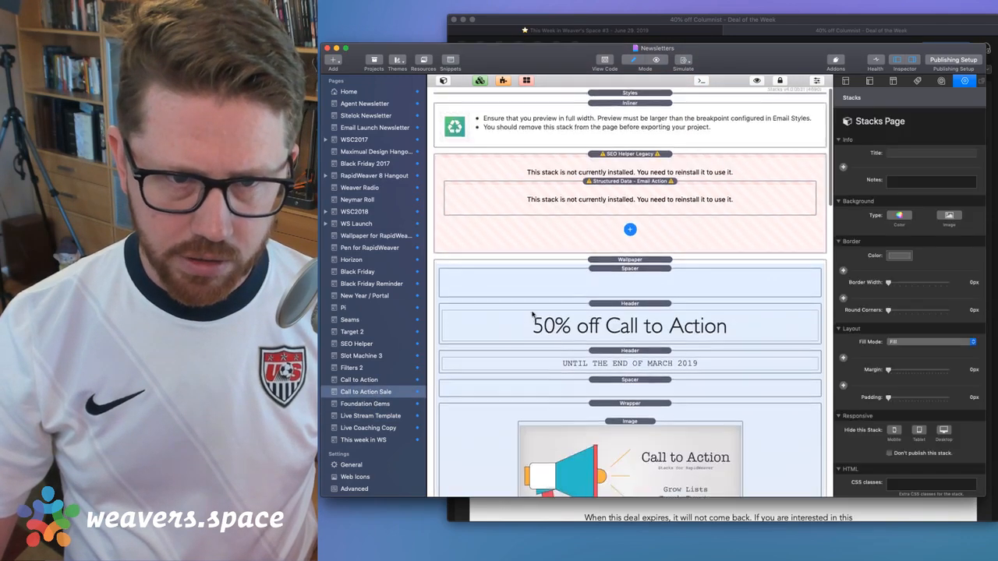
{"action": "scroll", "coordinate": [533, 314], "scroll_direction": "down", "scroll_amount": 10}
{"action": "scroll", "coordinate": [532, 314], "scroll_direction": "down", "scroll_amount": 3}
{"action": "scroll", "coordinate": [532, 314], "scroll_direction": "up", "scroll_amount": 8}
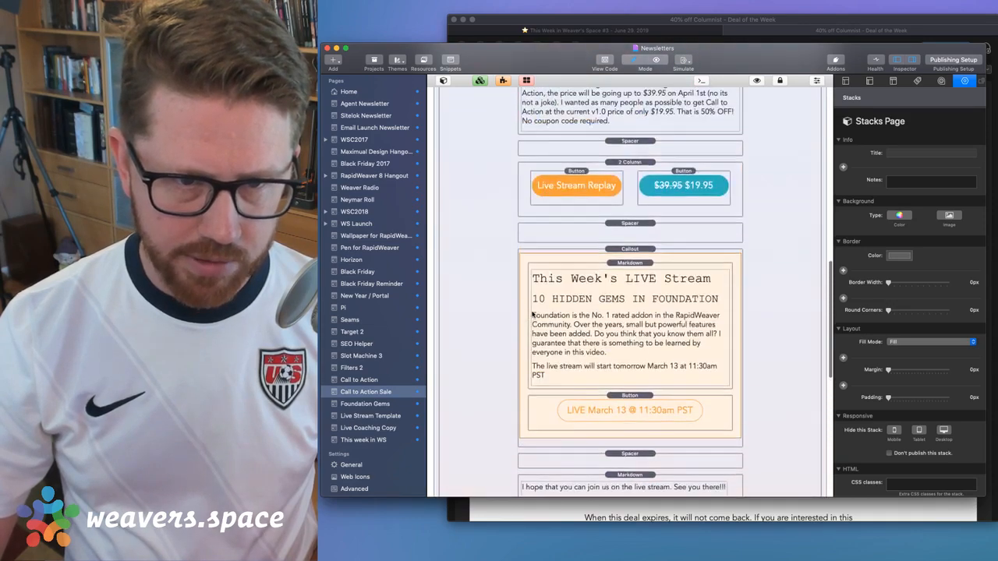
{"action": "scroll", "coordinate": [533, 314], "scroll_direction": "down", "scroll_amount": 2}
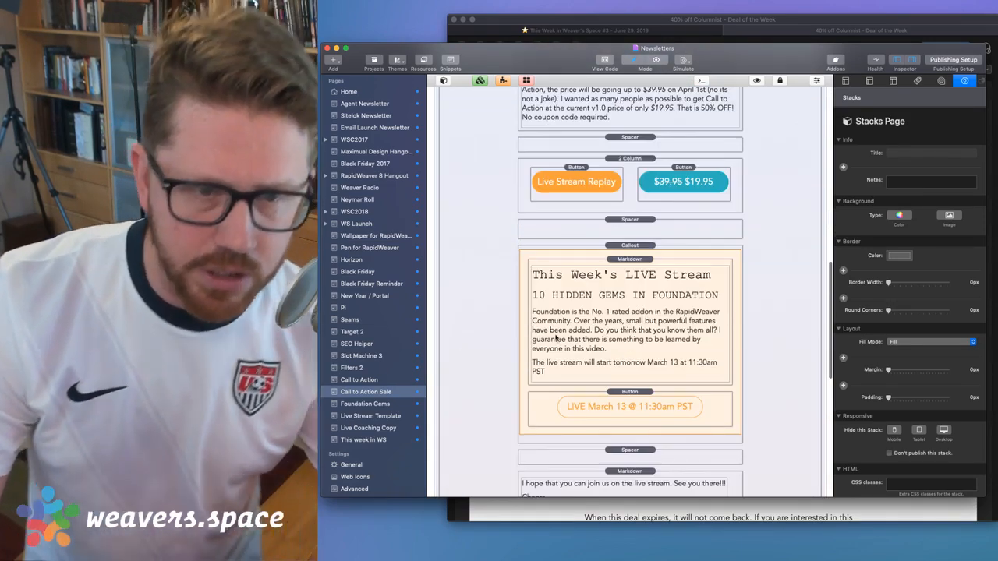
{"action": "scroll", "coordinate": [556, 338], "scroll_direction": "up", "scroll_amount": 8}
Hide the inspector and review the Call to Action Sale layout from the product image to the closing text
{"action": "left_click", "coordinate": [912, 59]}
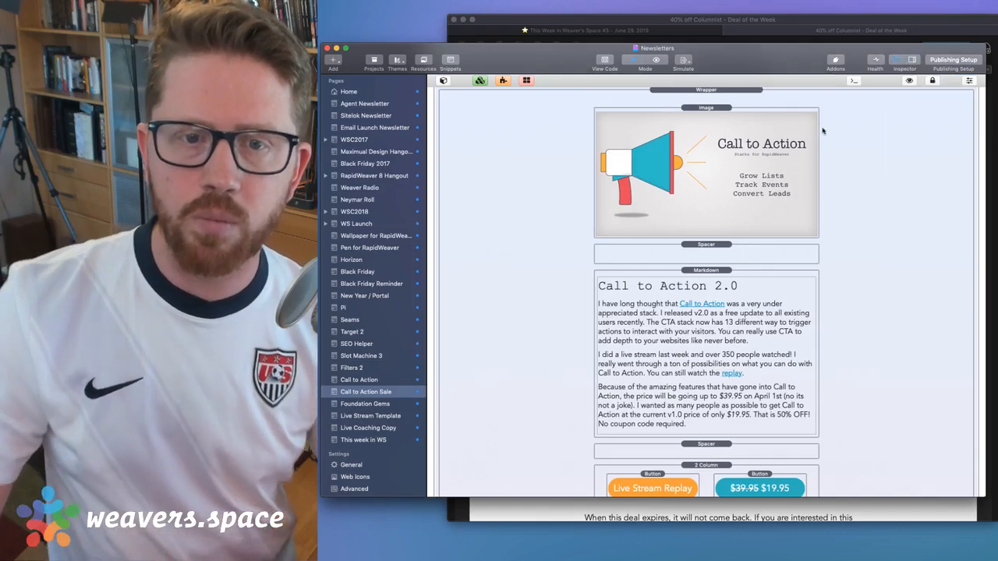
{"action": "scroll", "coordinate": [754, 199], "scroll_direction": "up", "scroll_amount": 10}
{"action": "scroll", "coordinate": [753, 200], "scroll_direction": "down", "scroll_amount": 12}
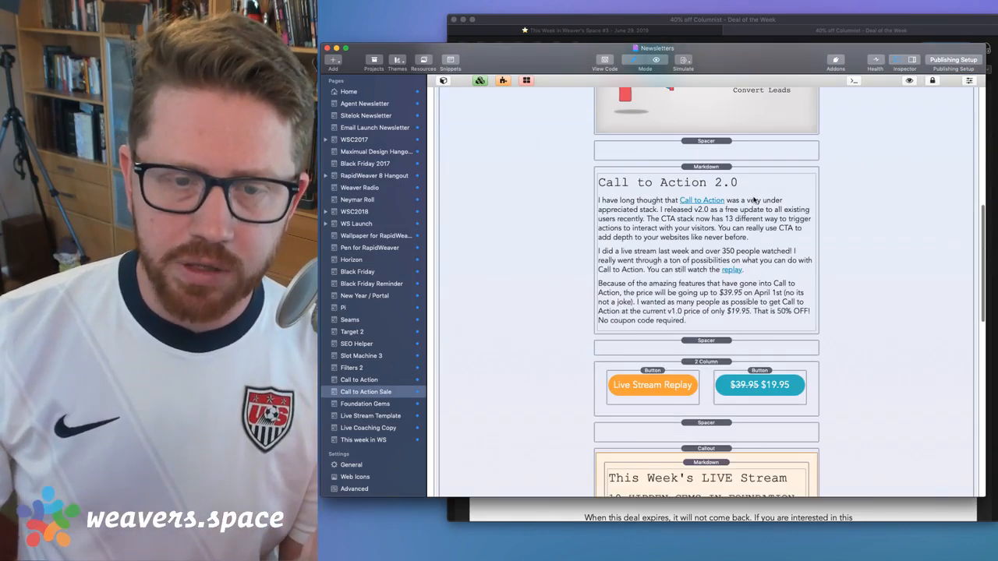
{"action": "scroll", "coordinate": [678, 237], "scroll_direction": "down", "scroll_amount": 4}
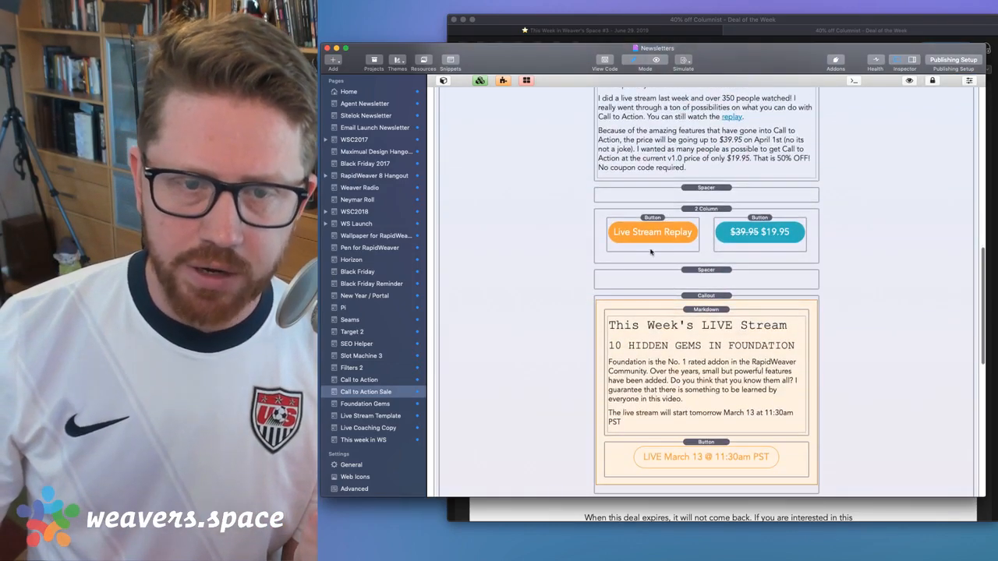
{"action": "scroll", "coordinate": [687, 290], "scroll_direction": "down", "scroll_amount": 3}
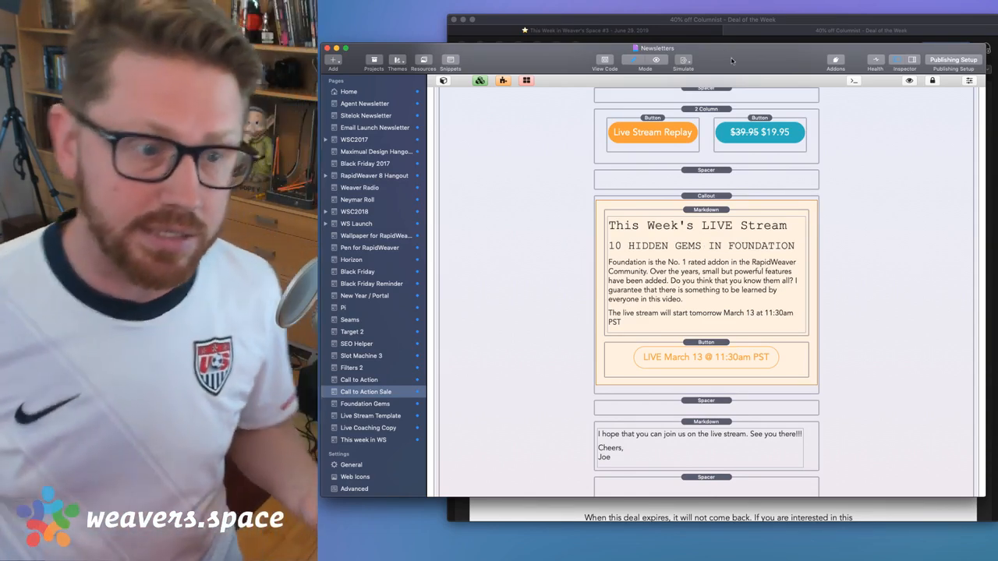
Open the Sendy bookmark in the browser and sign in with the saved account email and password
{"action": "key", "text": "alt+space"}
{"action": "type", "text": "send"}
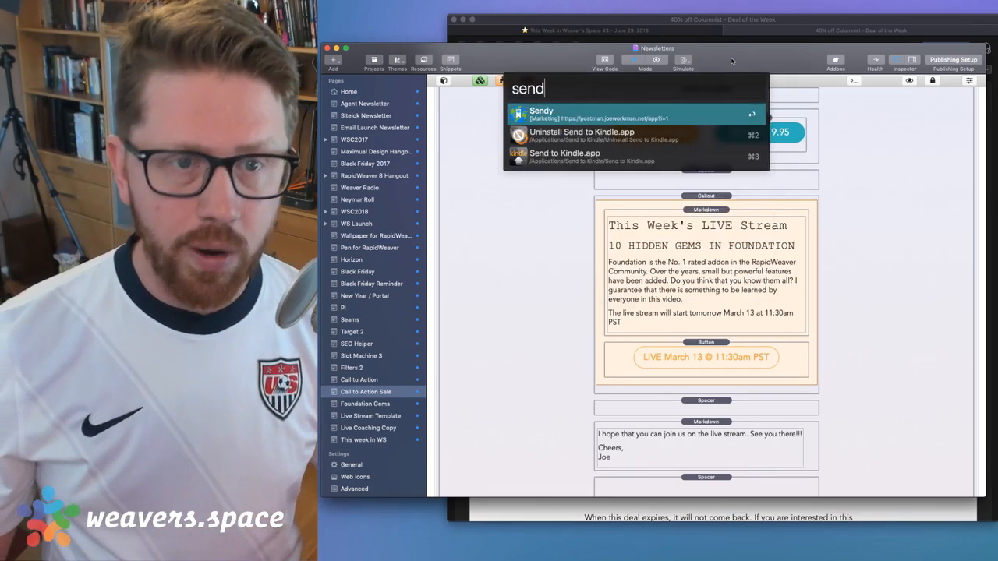
{"action": "key", "text": "Return"}
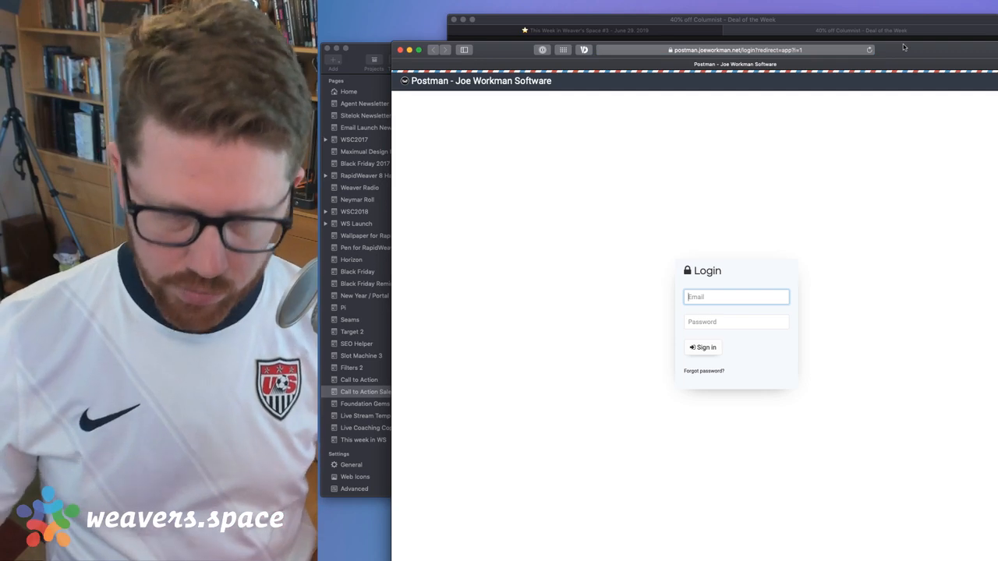
{"action": "key", "text": "super+backslash"}
{"action": "left_click", "coordinate": [712, 351]}
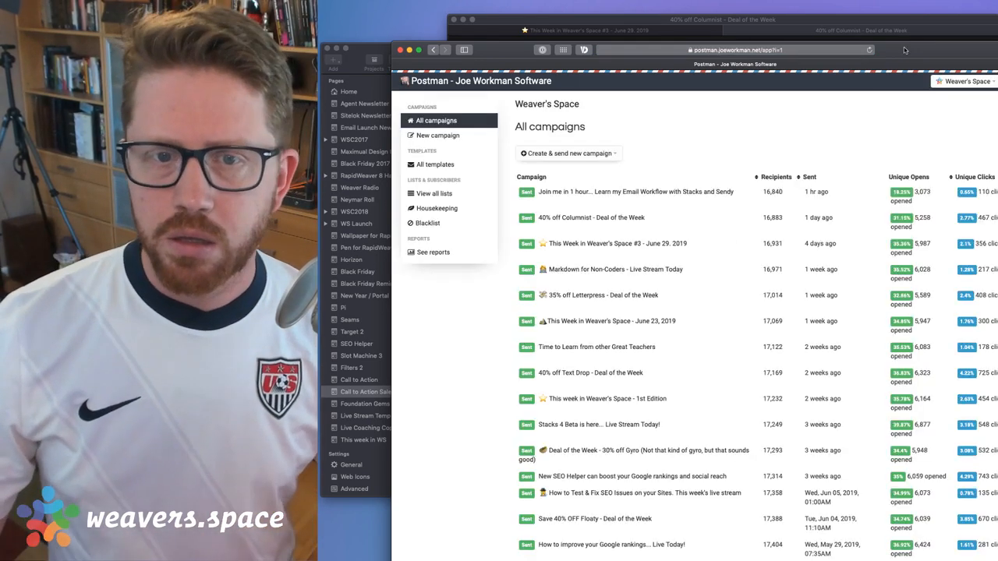
Reposition and widen the browser window to fit the sent campaigns table
{"action": "left_click_drag", "start_coordinate": [904, 47], "coordinate": [905, 41]}
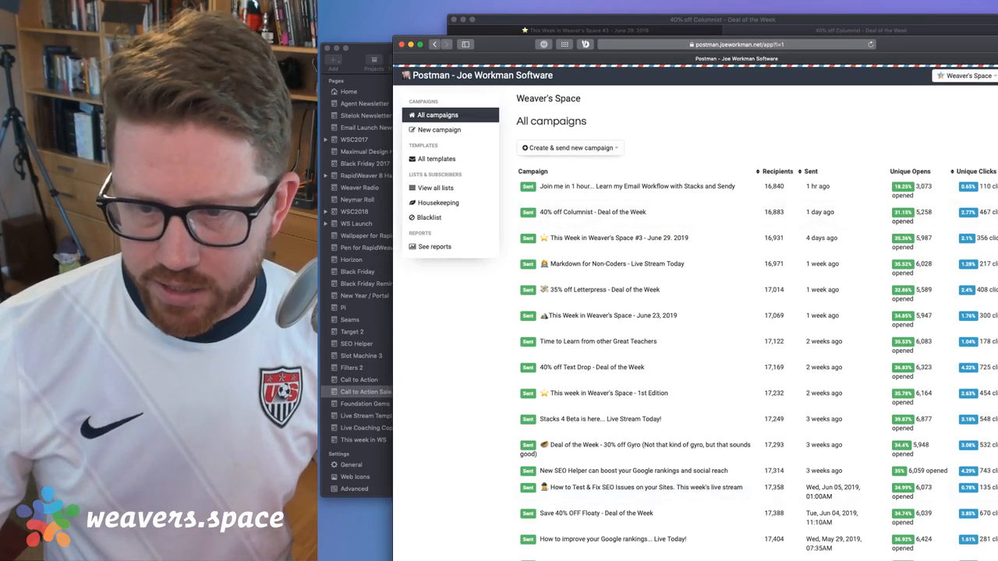
{"action": "mouse_move", "coordinate": [997, 560]}
{"action": "left_mouse_down"}
{"action": "mouse_move", "coordinate": [997, 494]}
{"action": "mouse_move", "coordinate": [997, 560]}
{"action": "left_mouse_up"}
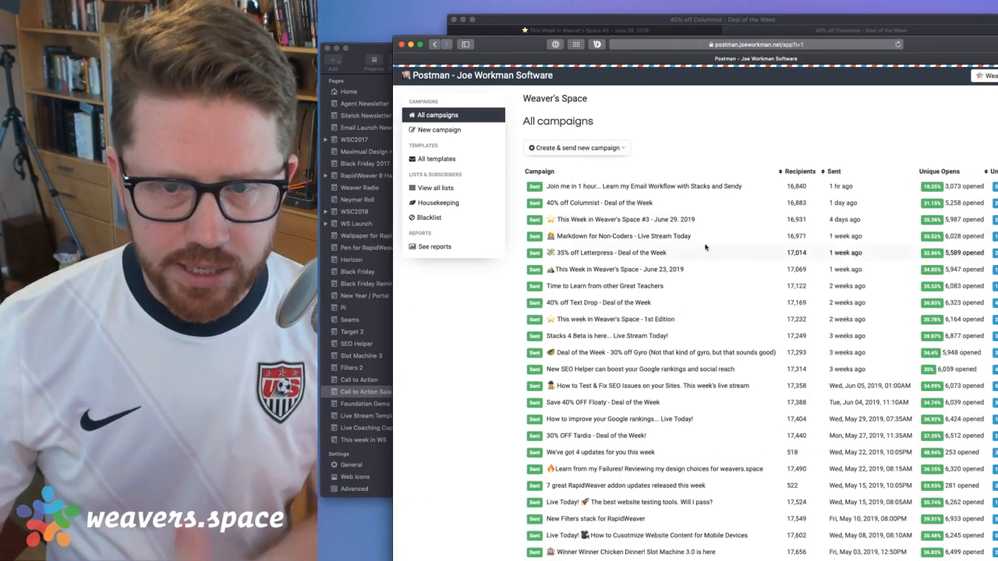
Look through the sent campaigns list and create a new blank campaign
{"action": "scroll", "coordinate": [600, 354], "scroll_direction": "down", "scroll_amount": 3}
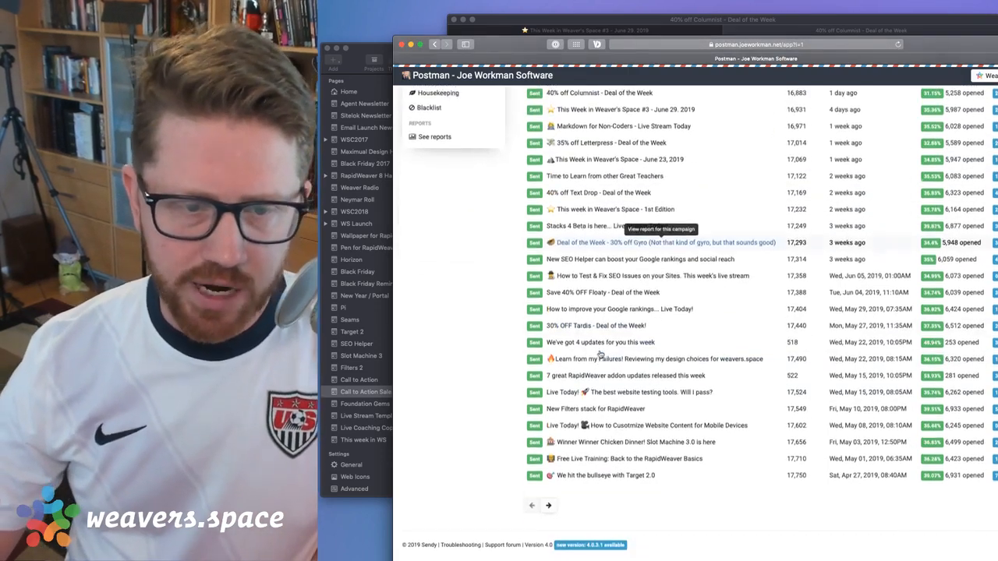
{"action": "scroll", "coordinate": [600, 354], "scroll_direction": "up", "scroll_amount": 3}
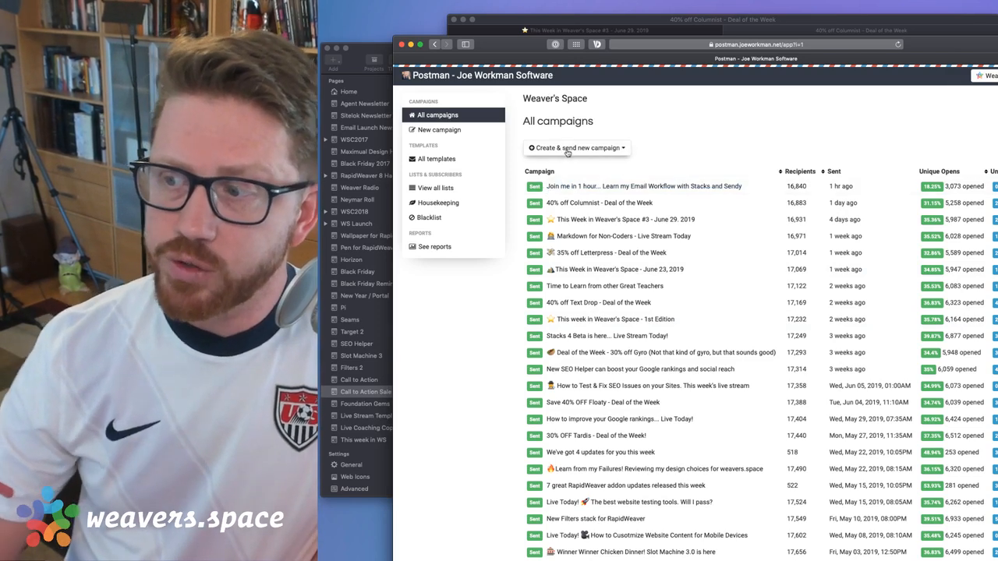
{"action": "left_click", "coordinate": [568, 151]}
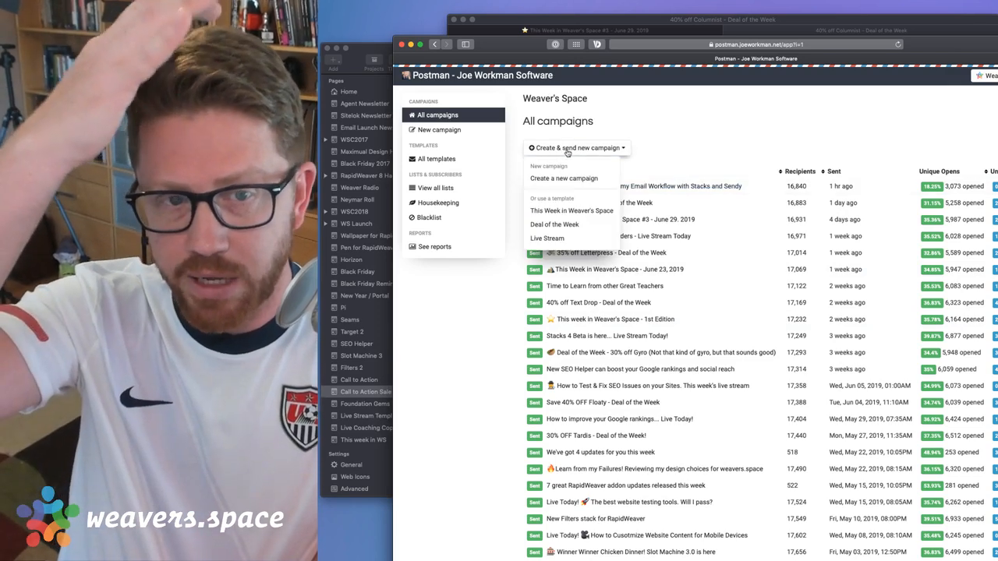
{"action": "left_click", "coordinate": [576, 180]}
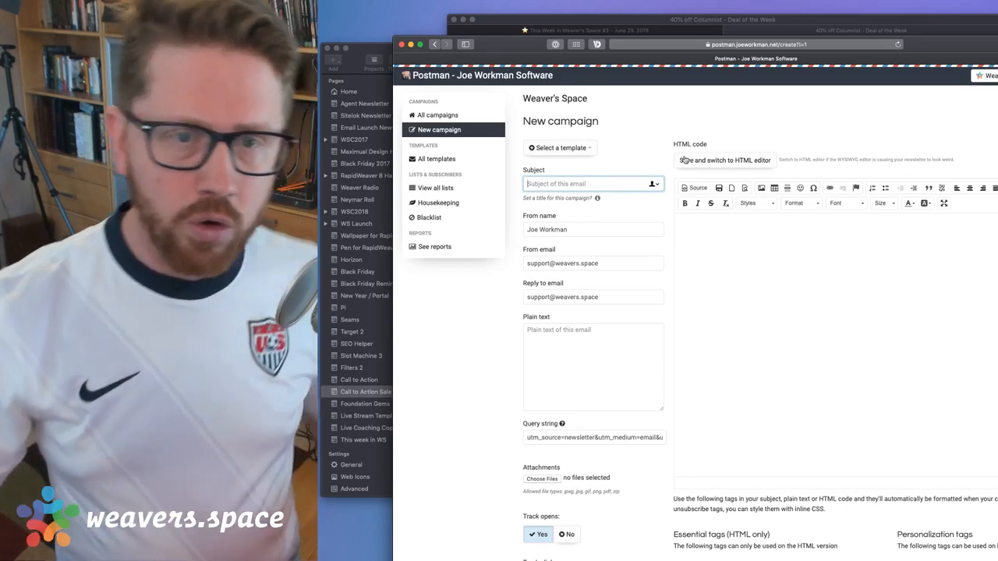
Switch to RapidWeaver, preview the Call to Action Sale page, copy its inlined email code and return to the browser
{"action": "left_click", "coordinate": [372, 52]}
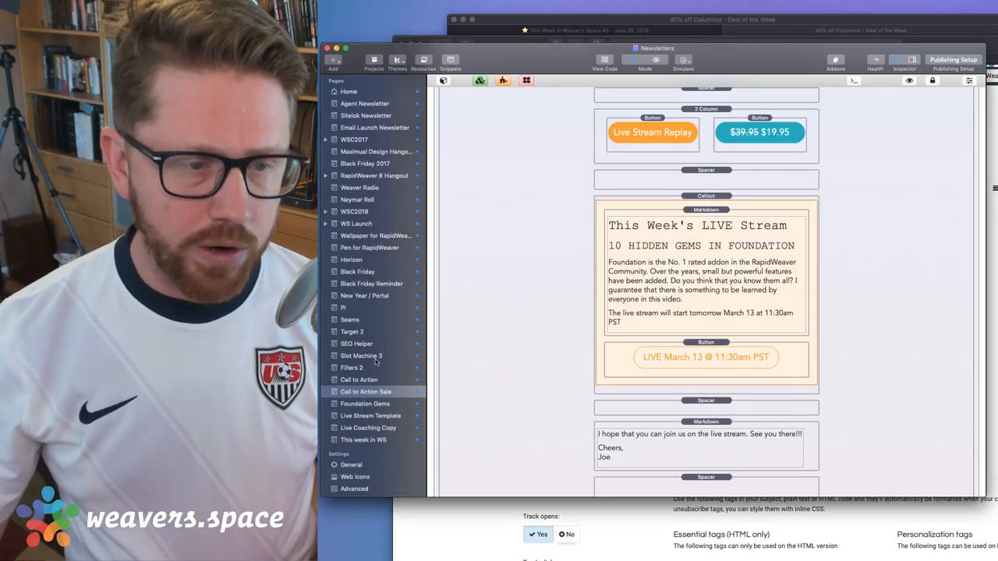
{"action": "key", "text": "super+r"}
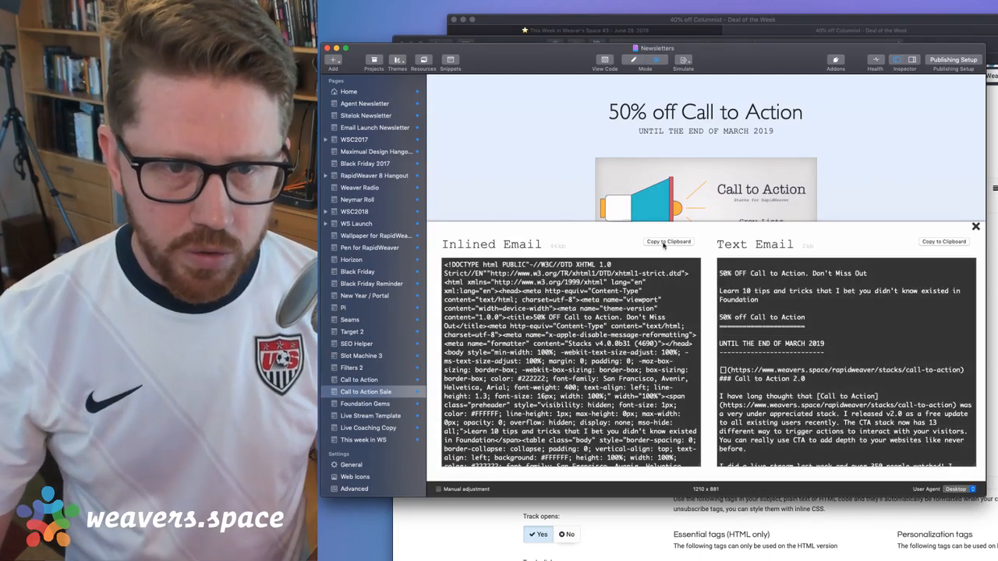
{"action": "left_click", "coordinate": [664, 244]}
{"action": "key", "text": "super+Tab"}
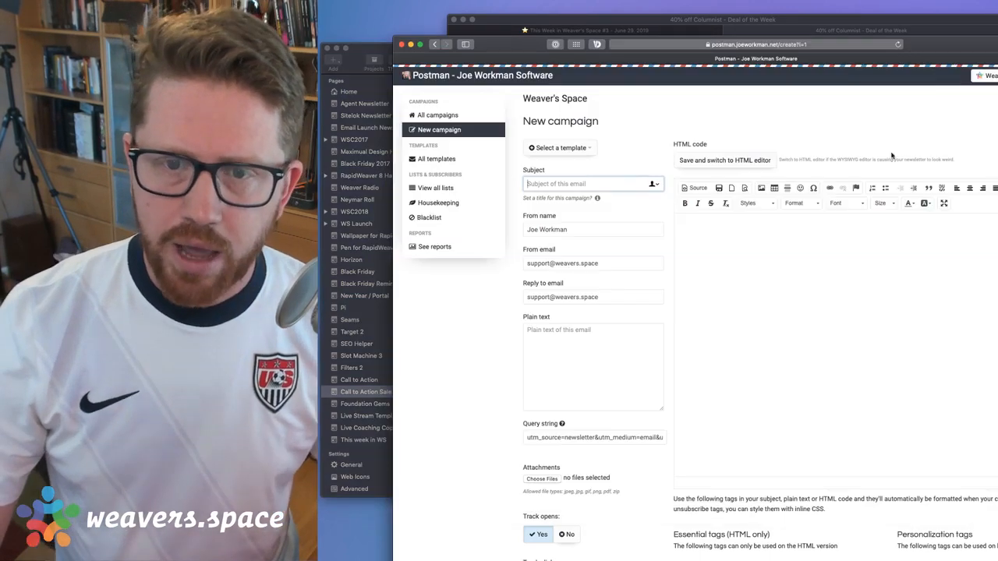
Save the new campaign in the HTML editor and replace its entire HTML code with the copied email code
{"action": "left_click", "coordinate": [710, 162]}
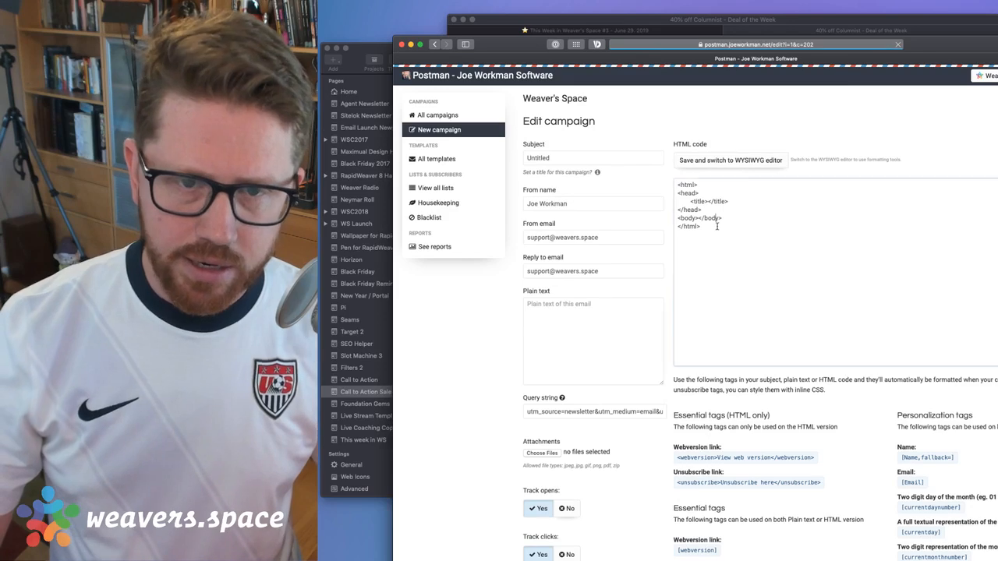
{"action": "key", "text": "super+a"}
{"action": "key", "text": "super+v"}
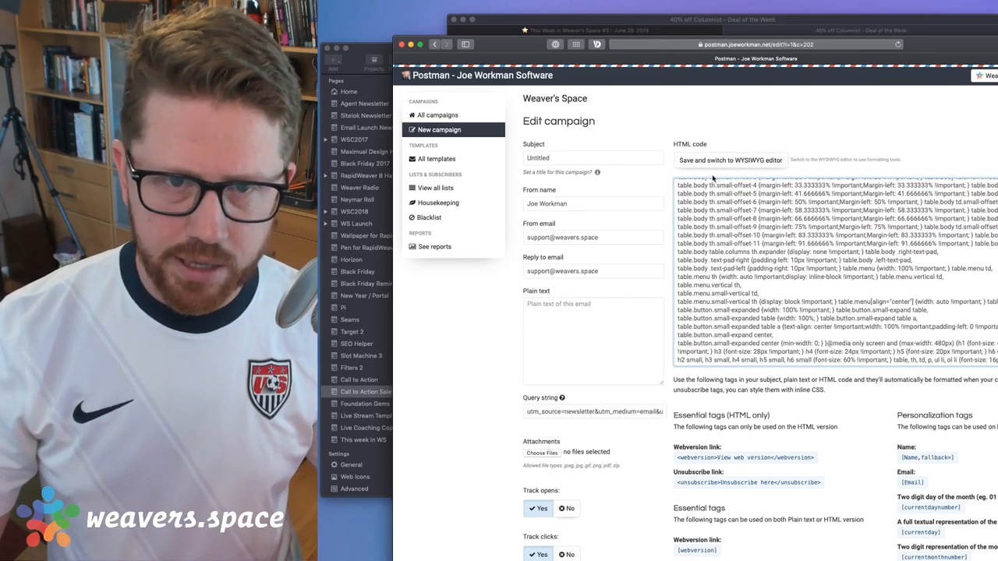
Save and return to the WYSIWYG editor, and review the rendered email with its plain text and subject fields
{"action": "left_click", "coordinate": [730, 160]}
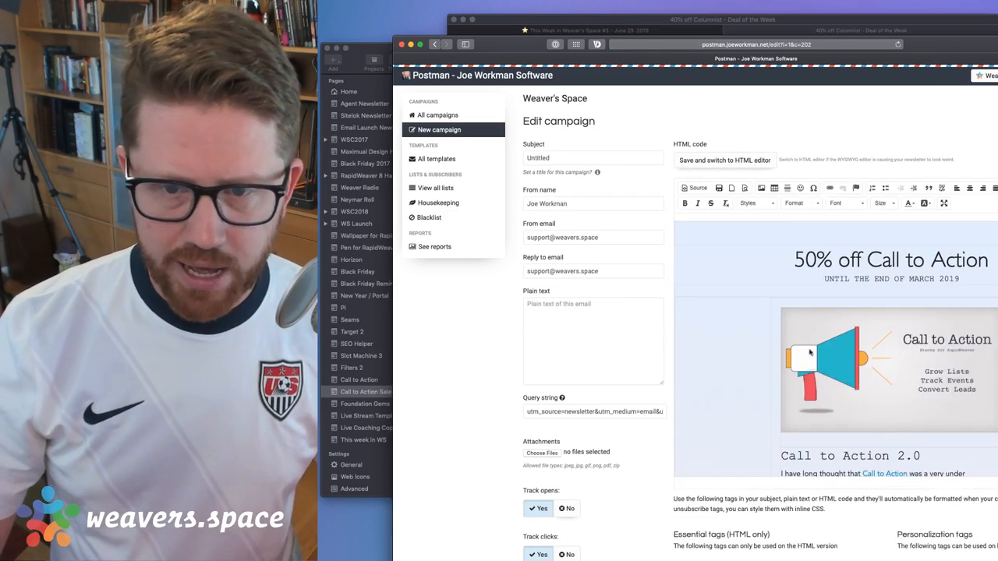
{"action": "scroll", "coordinate": [813, 376], "scroll_direction": "down", "scroll_amount": 10}
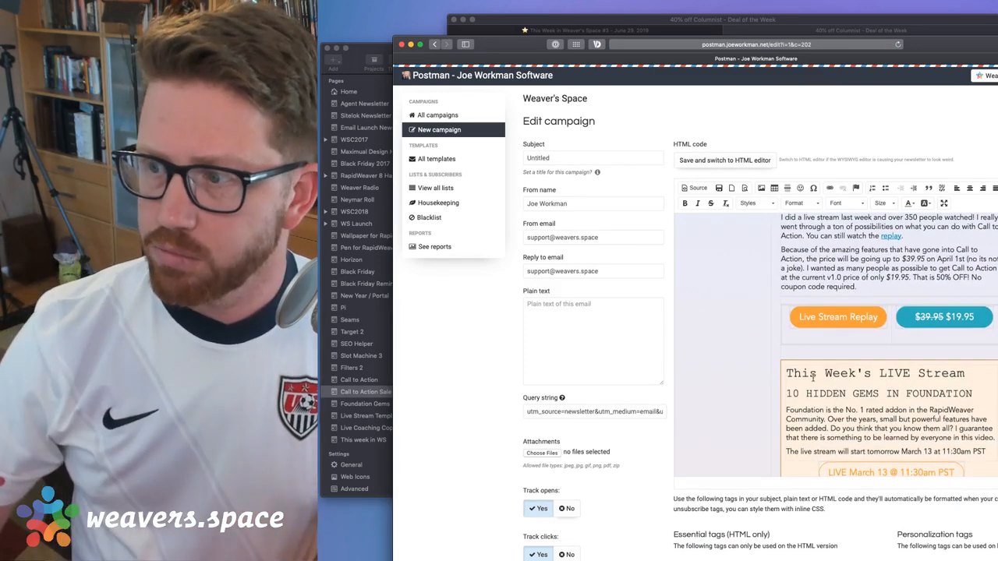
{"action": "scroll", "coordinate": [813, 377], "scroll_direction": "up", "scroll_amount": 10}
{"action": "left_click", "coordinate": [552, 308]}
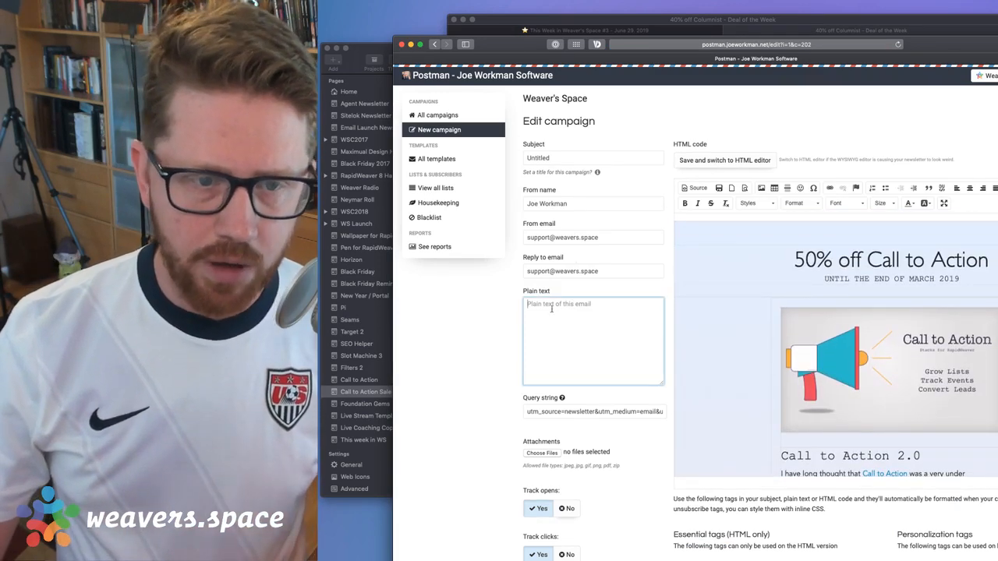
{"action": "left_click", "coordinate": [555, 158]}
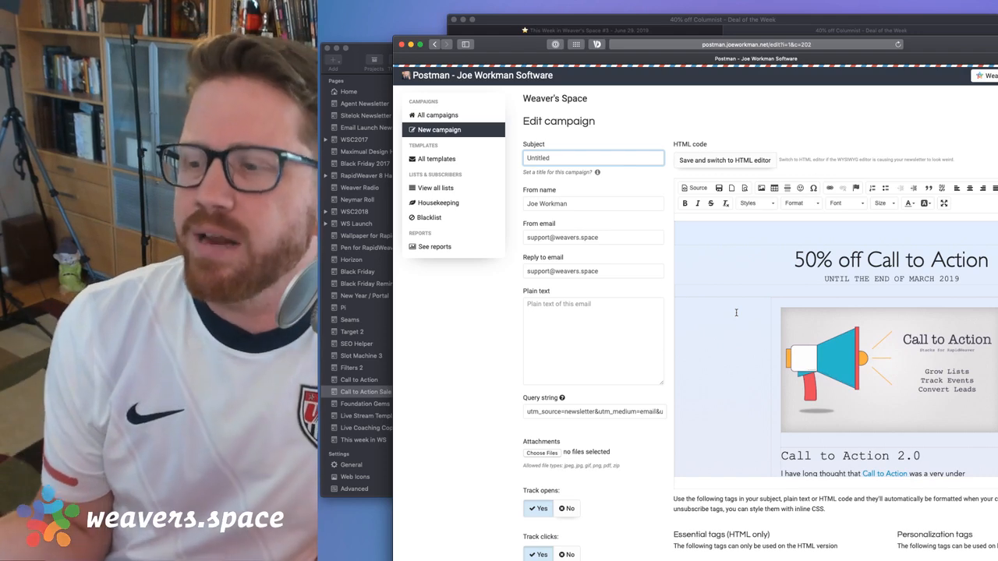
Return to all campaigns, create a campaign from the Live Stream template and review its layout
{"action": "left_click", "coordinate": [434, 116]}
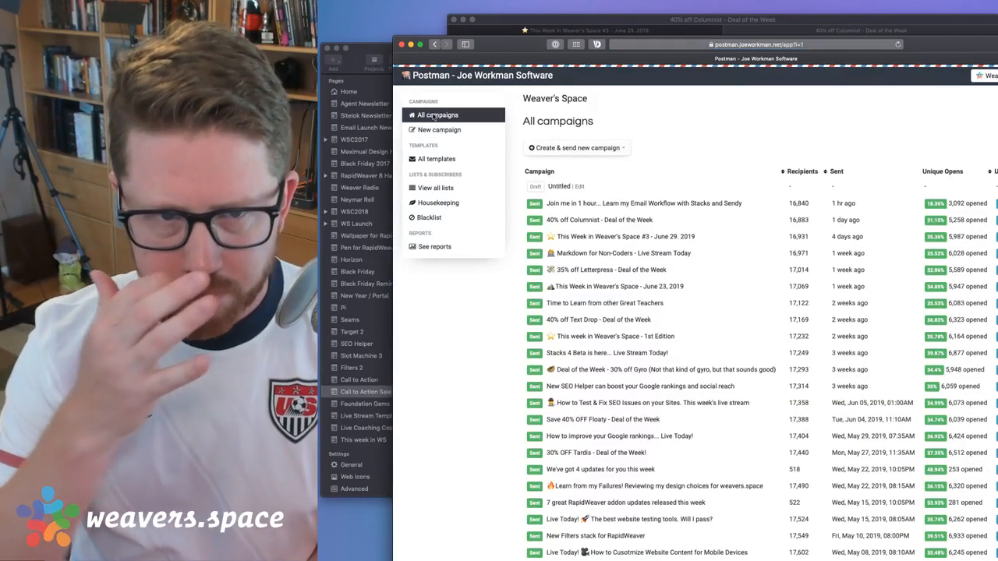
{"action": "left_click", "coordinate": [606, 148]}
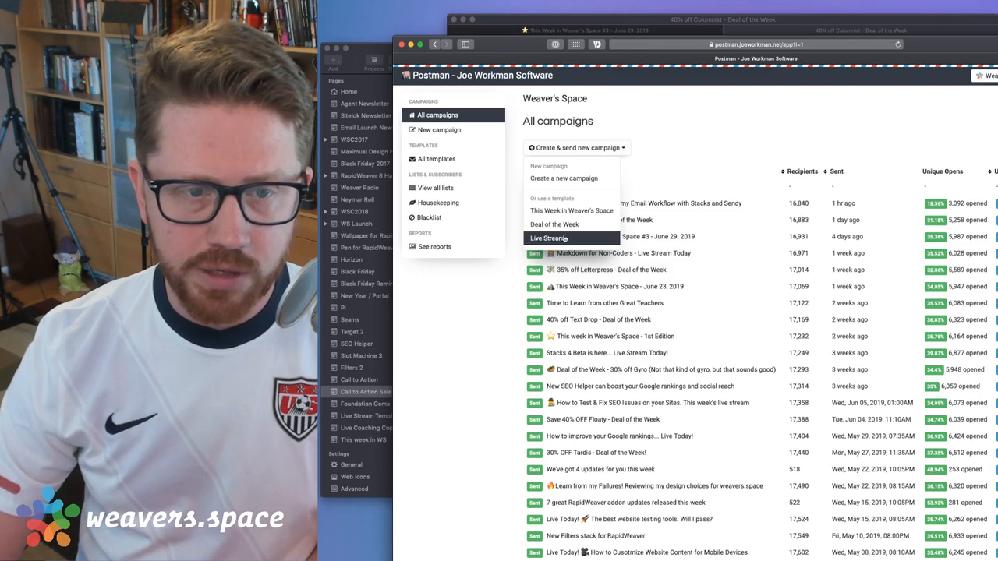
{"action": "left_click", "coordinate": [562, 239]}
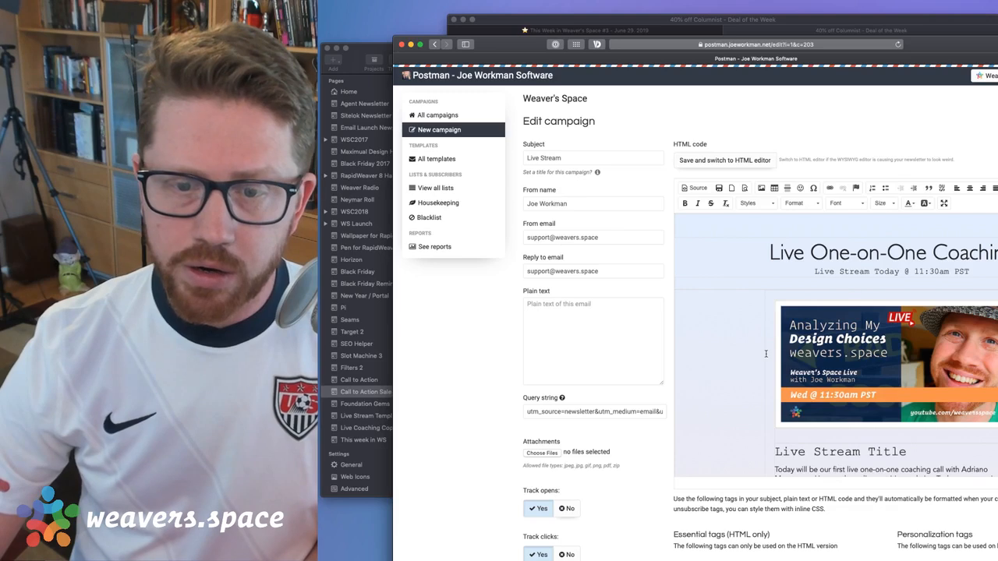
{"action": "scroll", "coordinate": [766, 354], "scroll_direction": "down", "scroll_amount": 10}
{"action": "scroll", "coordinate": [766, 354], "scroll_direction": "up", "scroll_amount": 10}
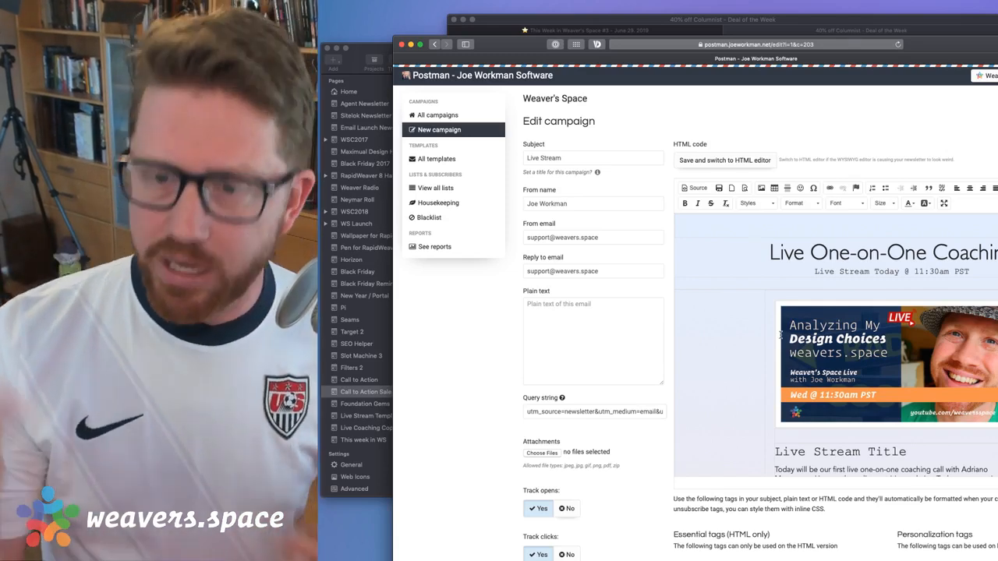
Replace the email's main heading with "Today is Awesome"
{"action": "left_click", "coordinate": [769, 257]}
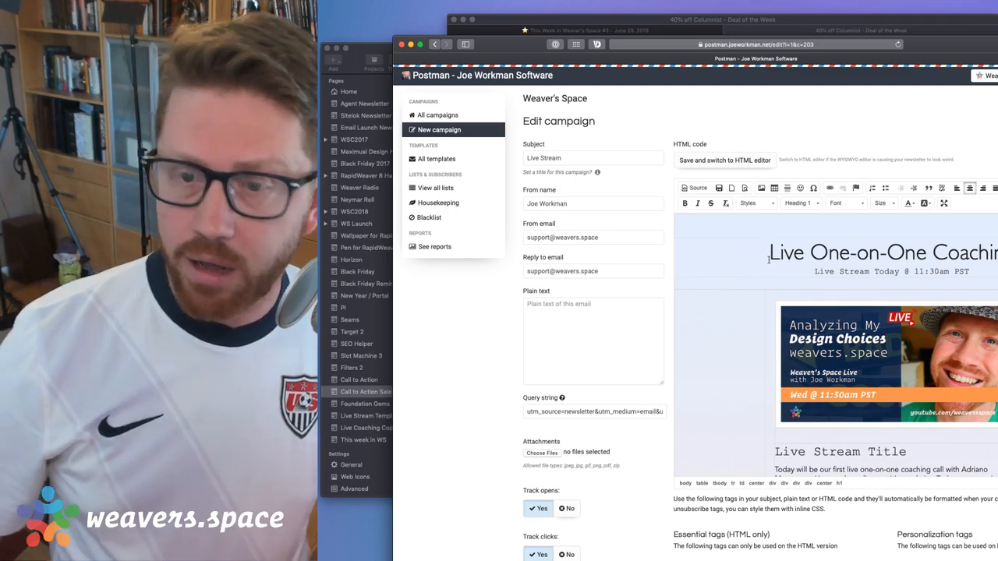
{"action": "key", "text": "alt+shift+Right"}
{"action": "key", "text": "alt+shift+Right"}
{"action": "key", "text": "alt+shift+Right"}
{"action": "key", "text": "alt+shift+Right"}
{"action": "key", "text": "alt+shift+Right"}
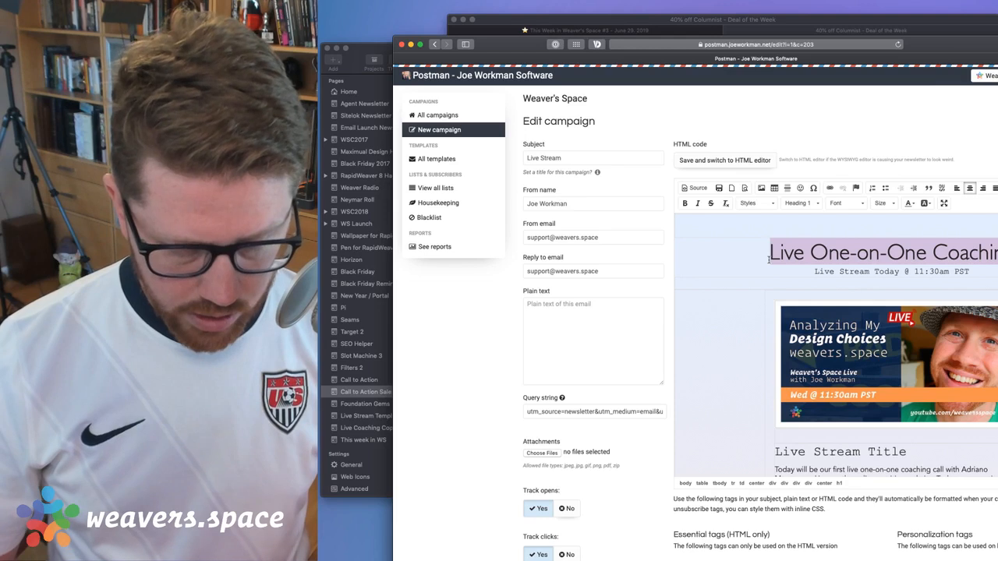
{"action": "type", "text": "Today is Aw"}
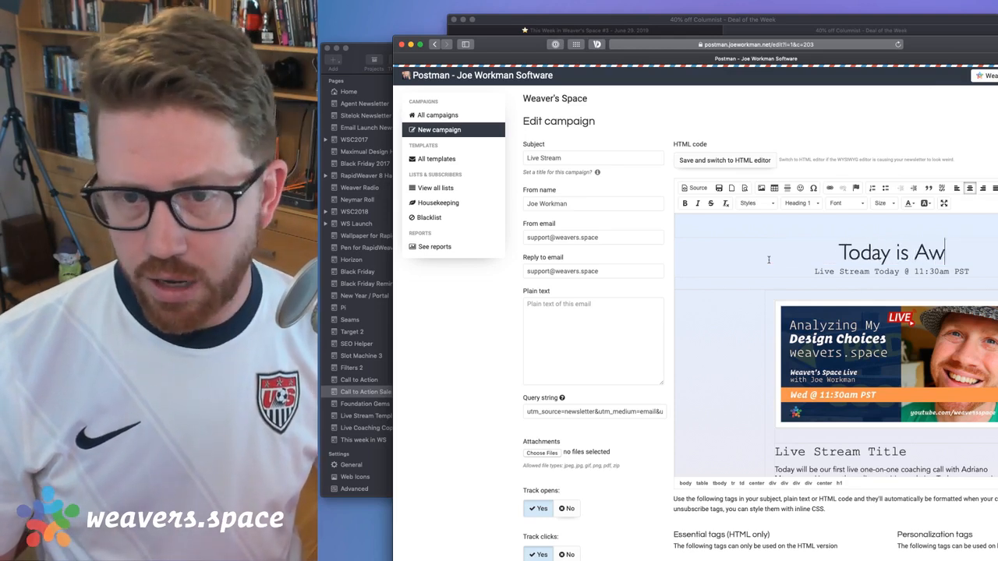
{"action": "type", "text": "esome"}
{"action": "left_click", "coordinate": [740, 351]}
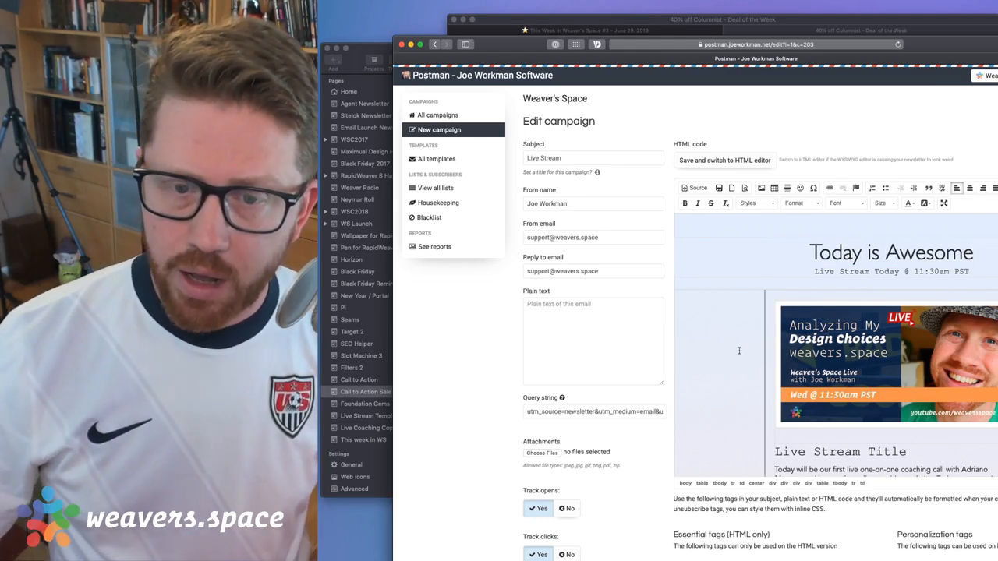
Upload Product-Tutorial-1200x628-layout413-1ecp3i8.png from Downloads to the server as the replacement for the Live Stream banner image
{"action": "left_click", "coordinate": [866, 338]}
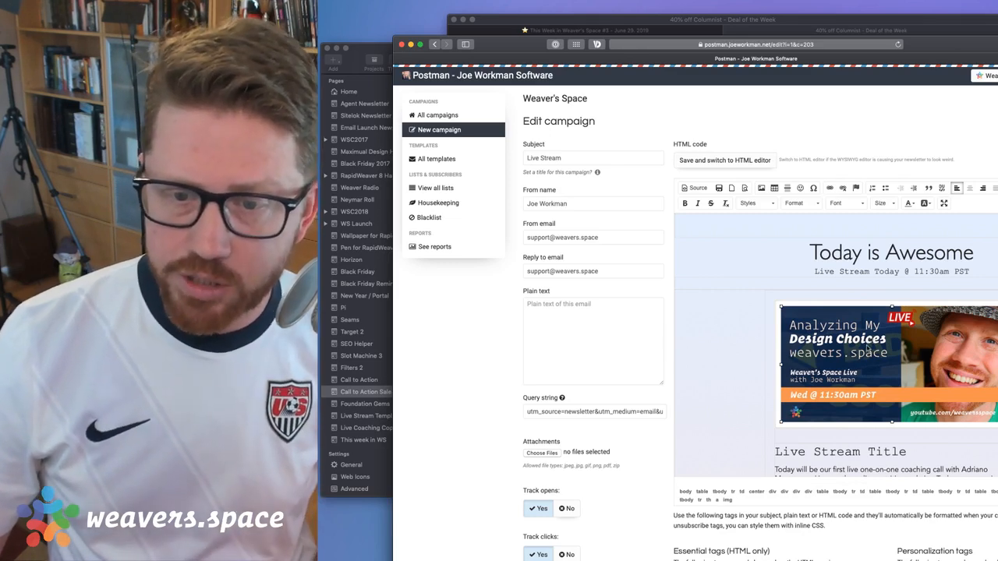
{"action": "double_click", "coordinate": [867, 349]}
{"action": "left_click", "coordinate": [728, 219]}
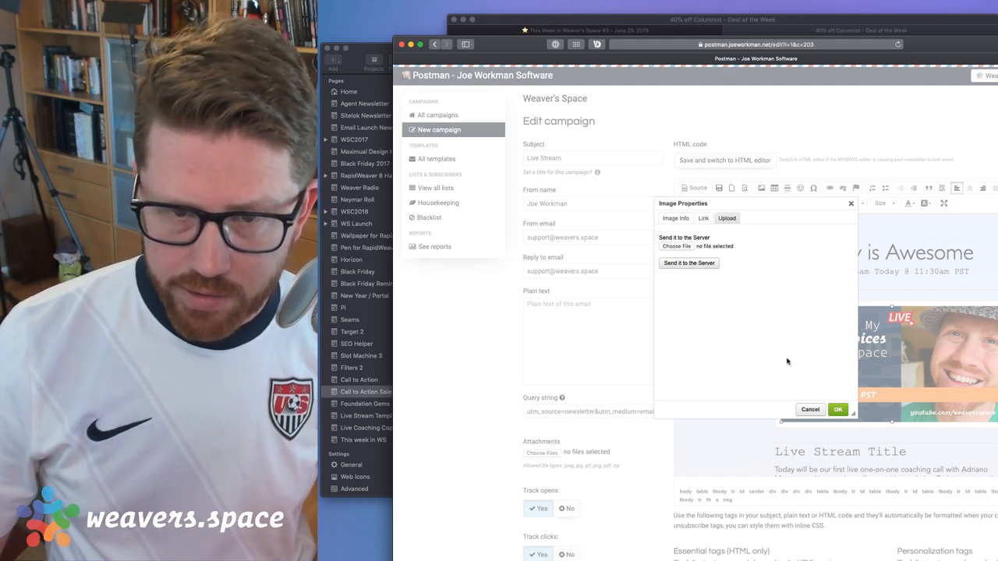
{"action": "left_click", "coordinate": [683, 248]}
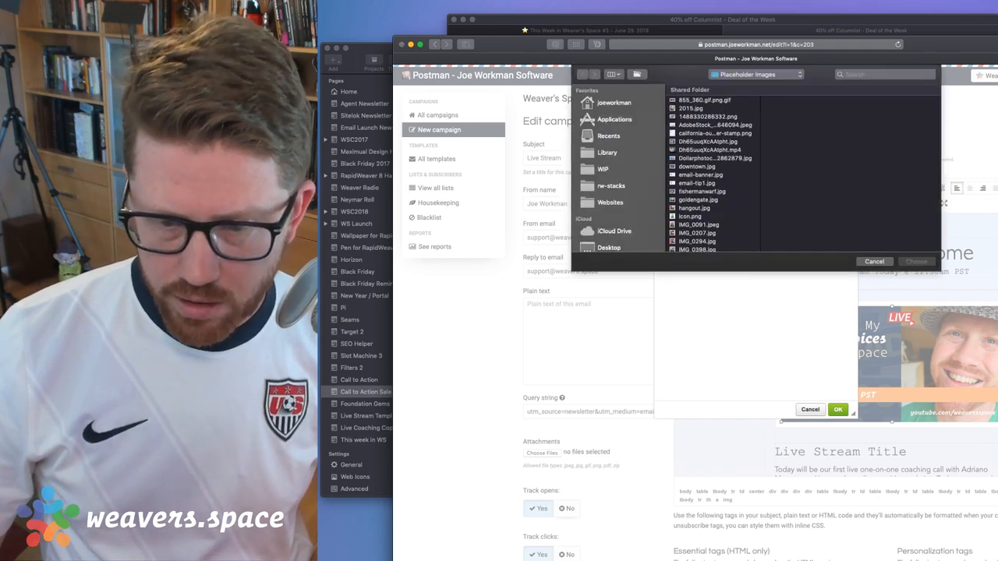
{"action": "left_click", "coordinate": [900, 560]}
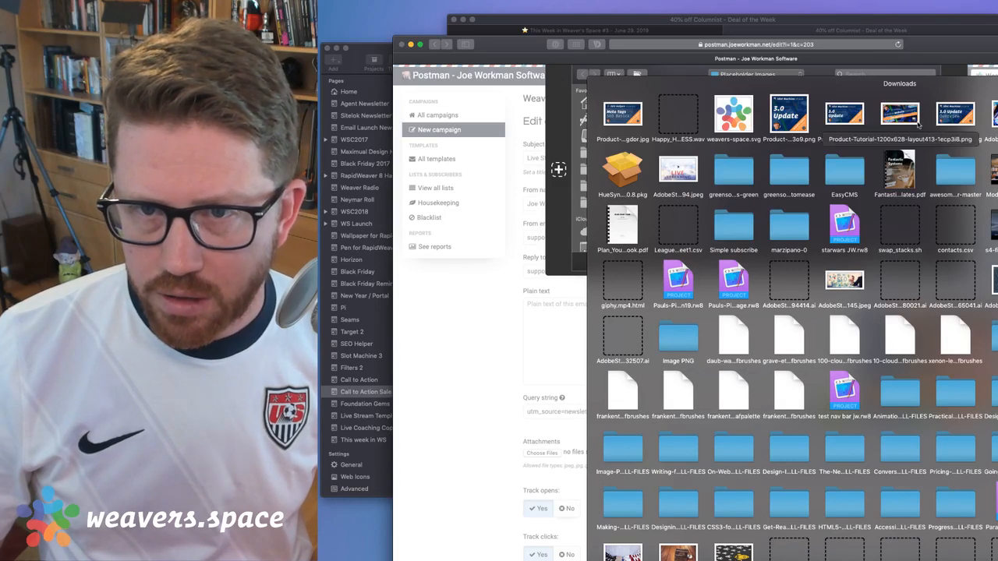
{"action": "left_click_drag", "start_coordinate": [900, 117], "coordinate": [701, 189]}
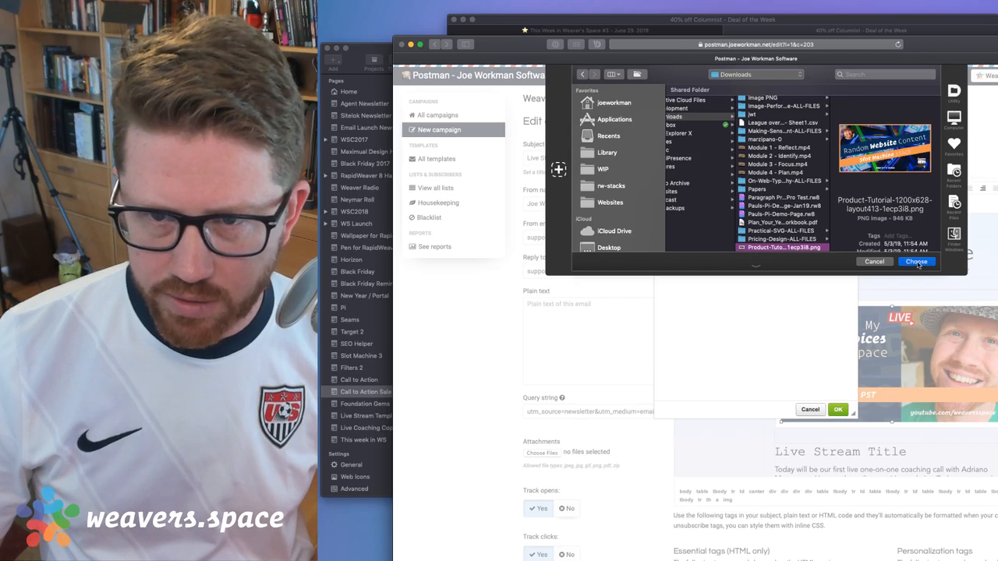
{"action": "left_click", "coordinate": [918, 263]}
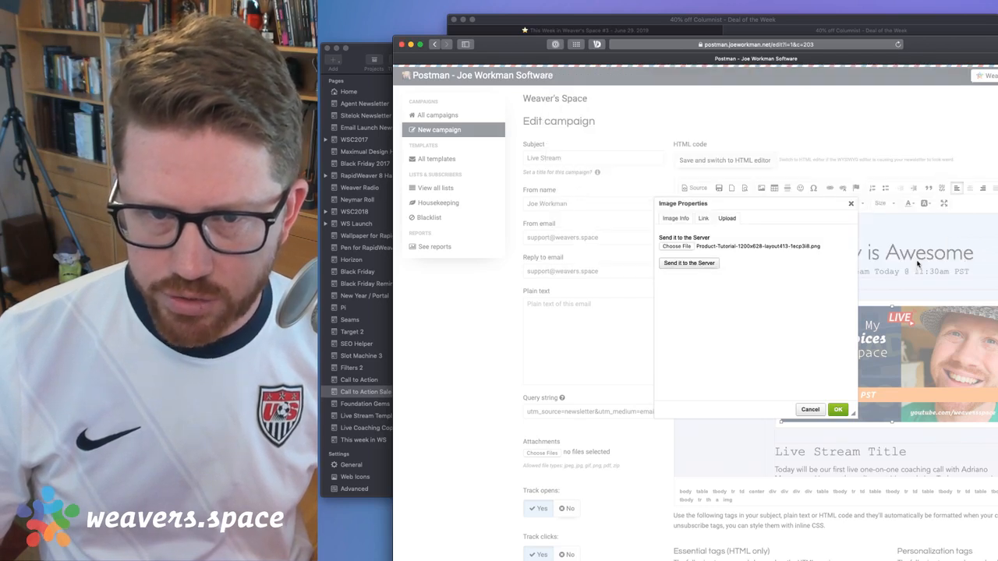
{"action": "left_click", "coordinate": [704, 267]}
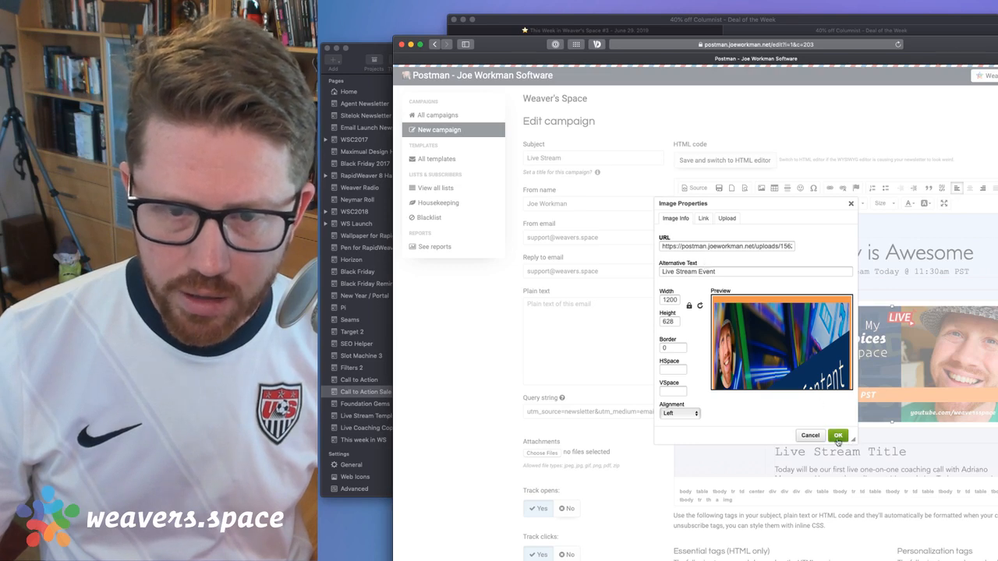
Check the banner image's link URL and apply the image properties
{"action": "left_click", "coordinate": [703, 219]}
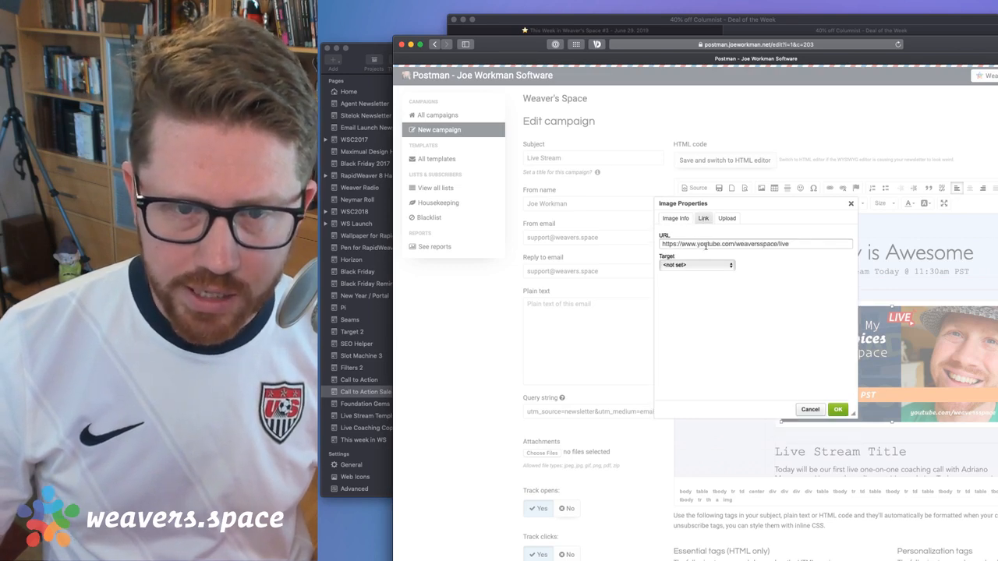
{"action": "left_click_drag", "start_coordinate": [734, 245], "coordinate": [823, 244]}
{"action": "left_click", "coordinate": [823, 244]}
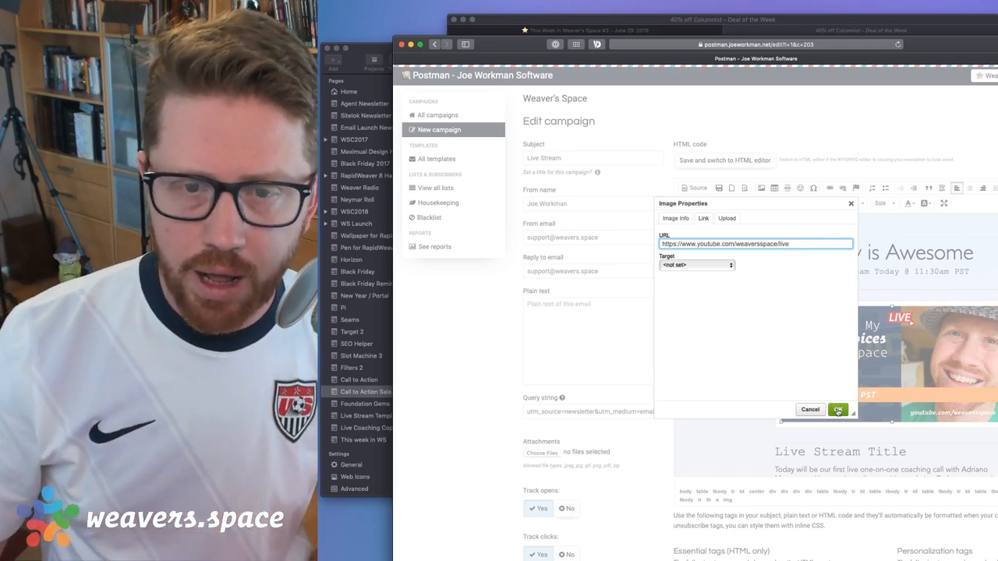
{"action": "left_click", "coordinate": [839, 410]}
Check the replaced banner's proportions, then show the email's HTML source and find its img tag
{"action": "scroll", "coordinate": [931, 358], "scroll_direction": "down", "scroll_amount": 5}
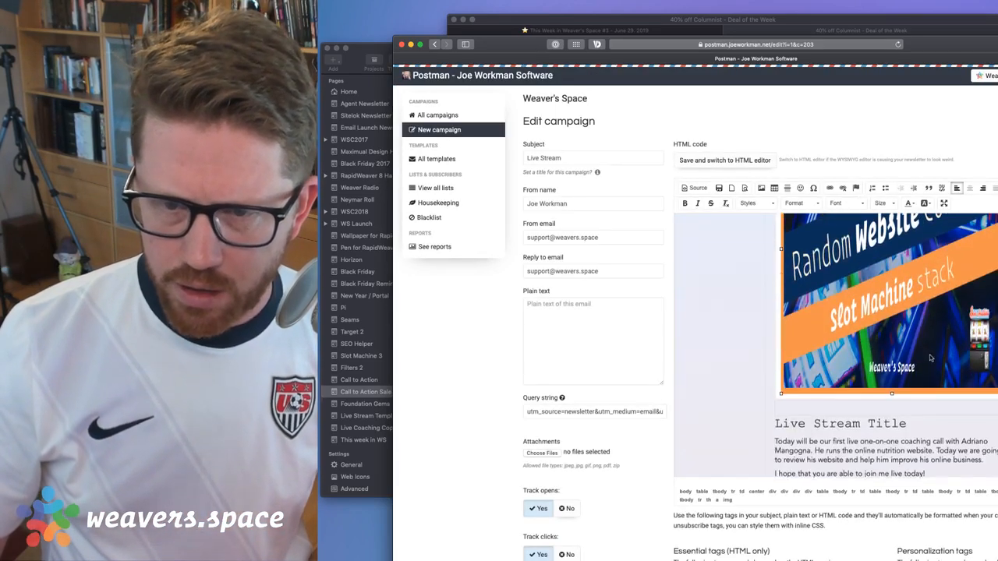
{"action": "scroll", "coordinate": [930, 359], "scroll_direction": "up", "scroll_amount": 3}
{"action": "scroll", "coordinate": [931, 359], "scroll_direction": "down", "scroll_amount": 3}
{"action": "scroll", "coordinate": [931, 359], "scroll_direction": "up", "scroll_amount": 3}
{"action": "scroll", "coordinate": [930, 359], "scroll_direction": "down", "scroll_amount": 3}
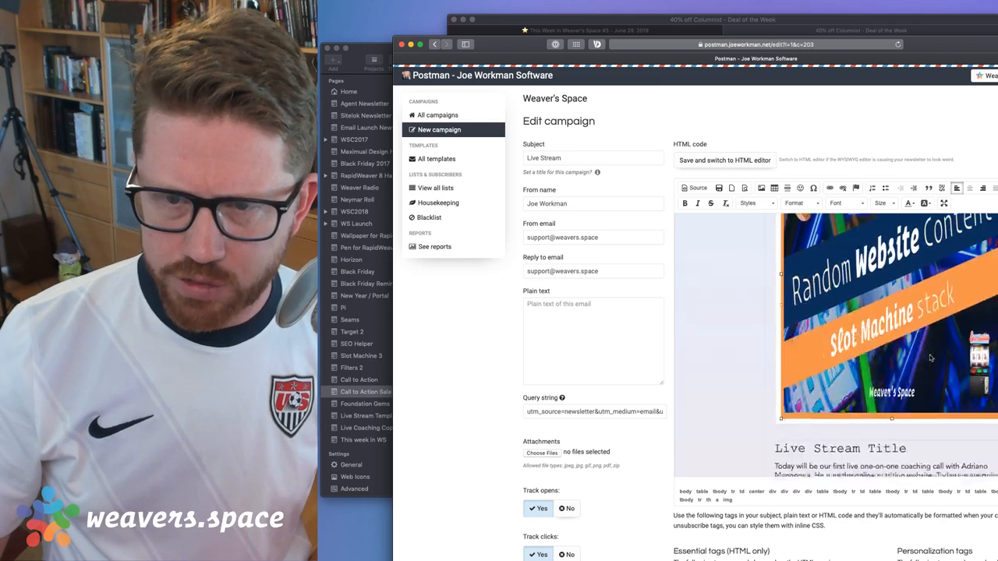
{"action": "scroll", "coordinate": [931, 359], "scroll_direction": "up", "scroll_amount": 4}
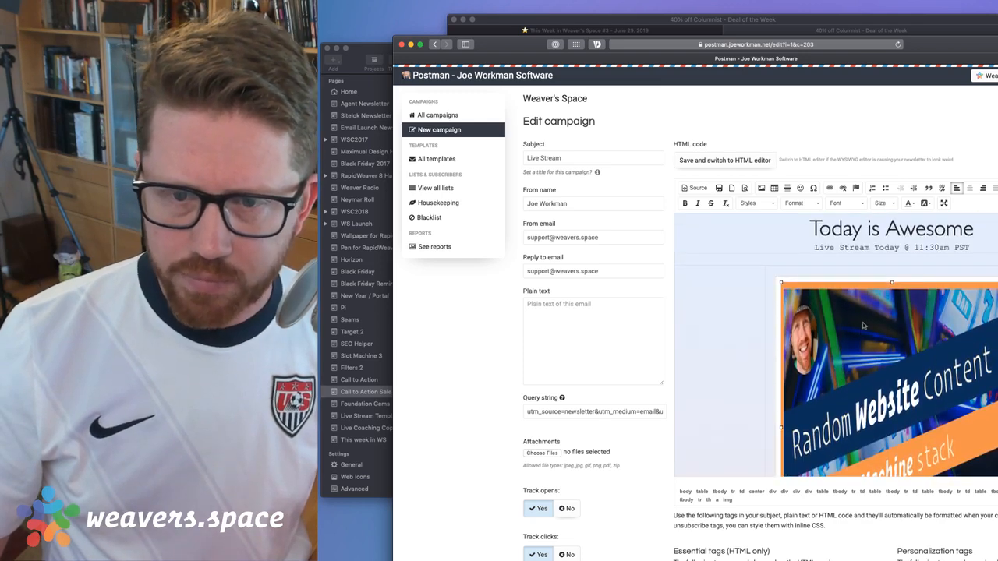
{"action": "left_click", "coordinate": [694, 188]}
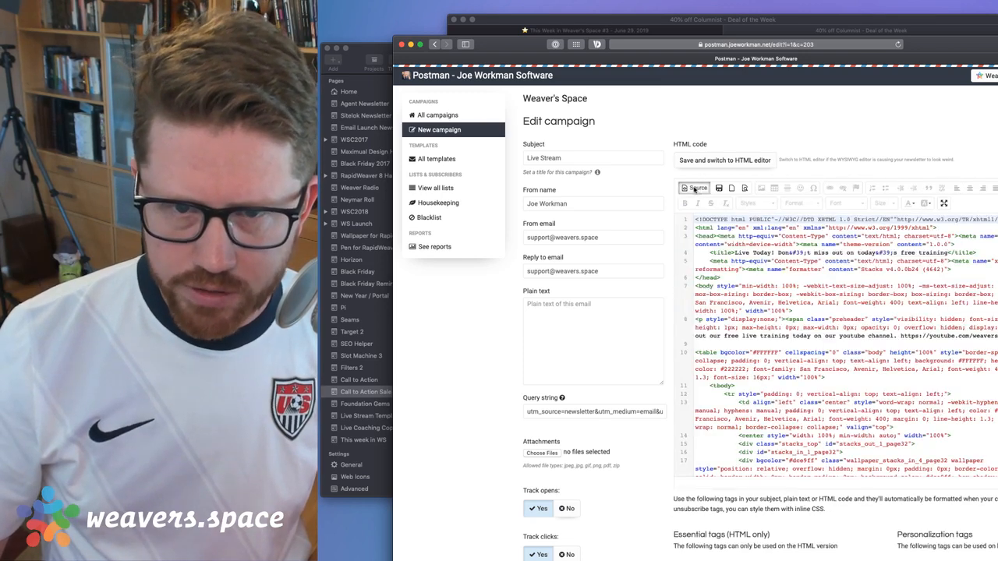
{"action": "key", "text": "super+f"}
{"action": "type", "text": "img"}
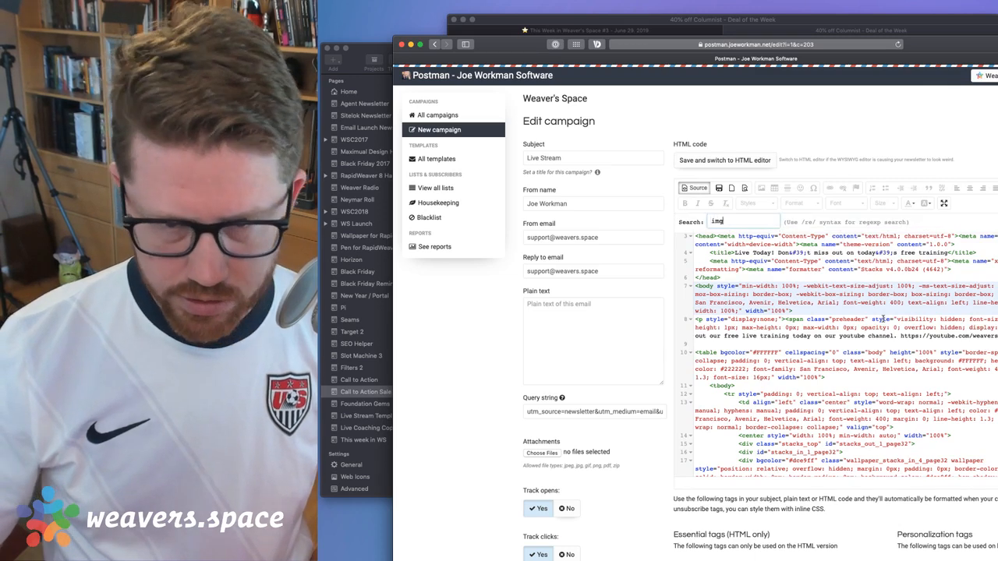
{"action": "key", "text": "Return"}
{"action": "scroll", "coordinate": [842, 371], "scroll_direction": "down", "scroll_amount": 5}
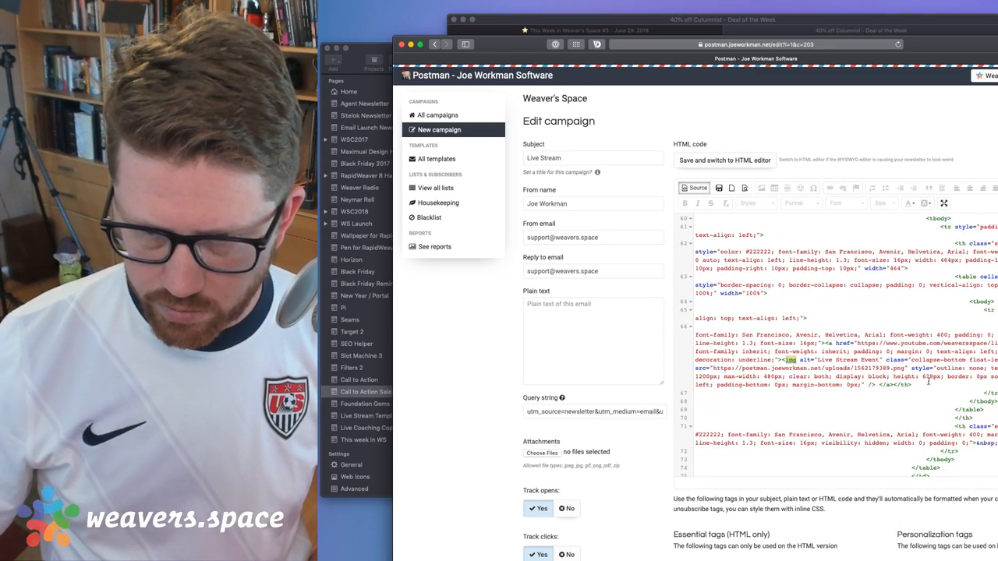
Set the banner image's CSS height to auto, then return to the visual editor and review the banner
{"action": "double_click", "coordinate": [929, 378]}
{"action": "type", "text": "auto"}
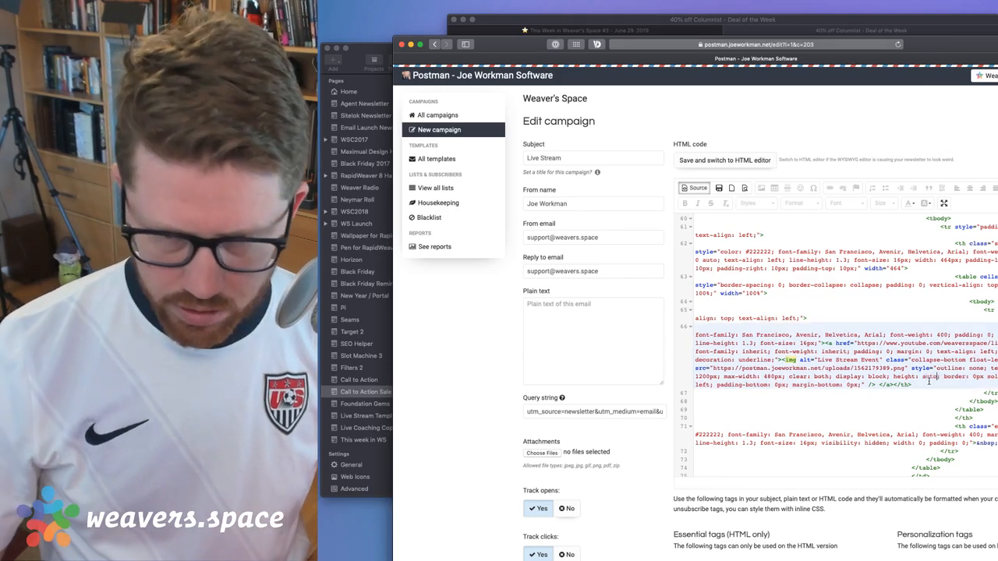
{"action": "left_click", "coordinate": [694, 188]}
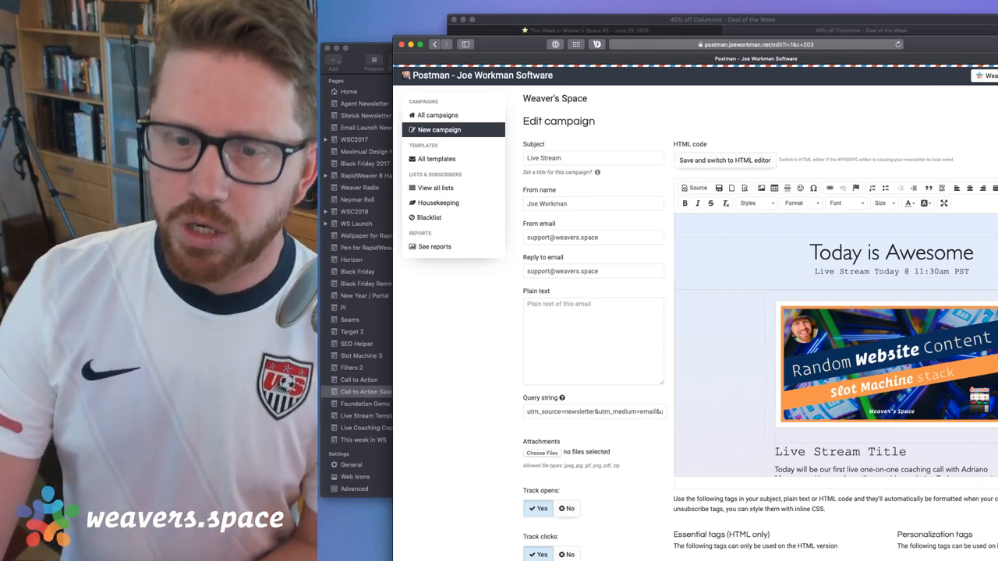
{"action": "scroll", "coordinate": [910, 379], "scroll_direction": "down", "scroll_amount": 2}
{"action": "scroll", "coordinate": [910, 379], "scroll_direction": "up", "scroll_amount": 2}
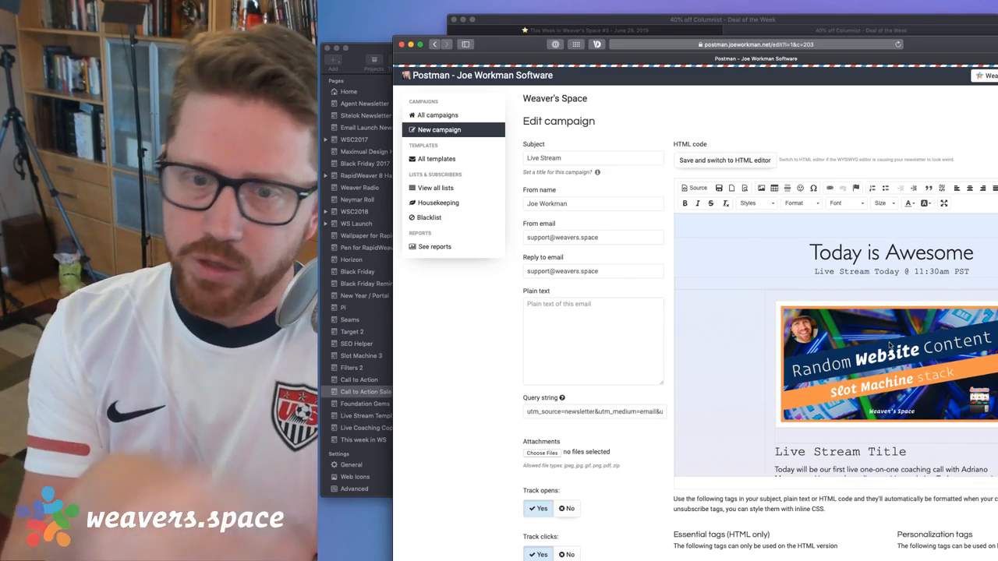
Inspect the banner's image properties and close them without making changes
{"action": "left_click", "coordinate": [890, 323]}
{"action": "double_click", "coordinate": [890, 346]}
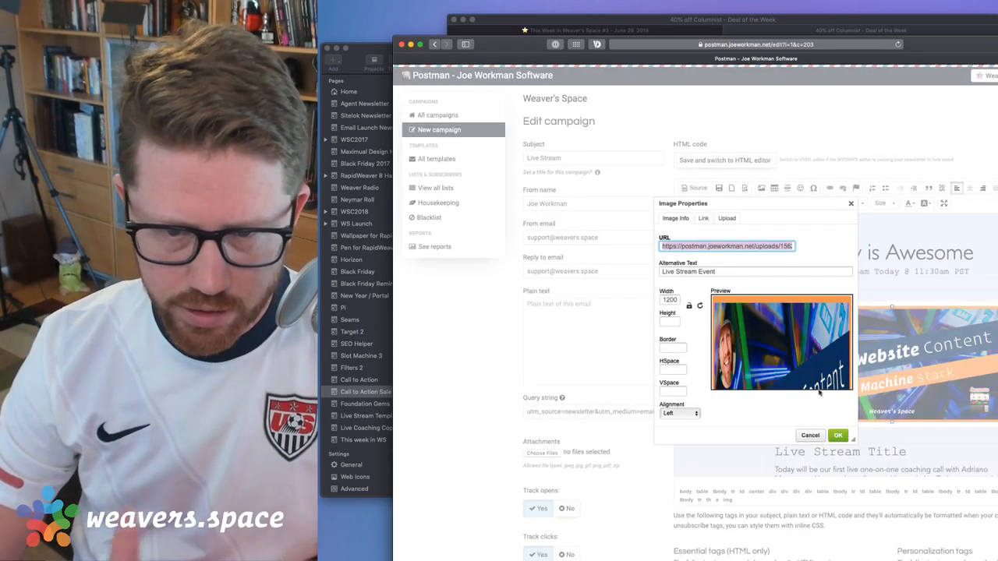
{"action": "left_click", "coordinate": [810, 436]}
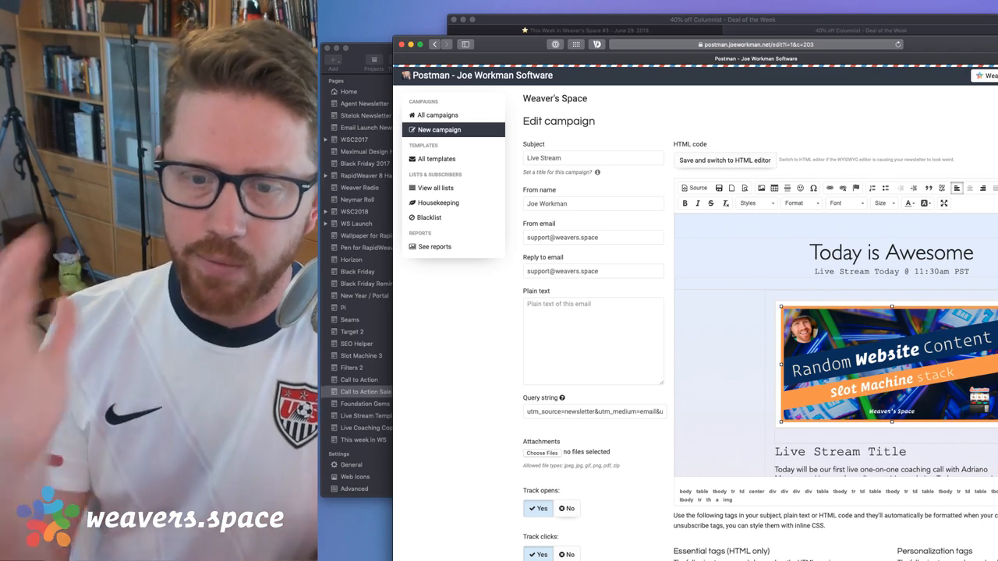
{"action": "double_click", "coordinate": [888, 385]}
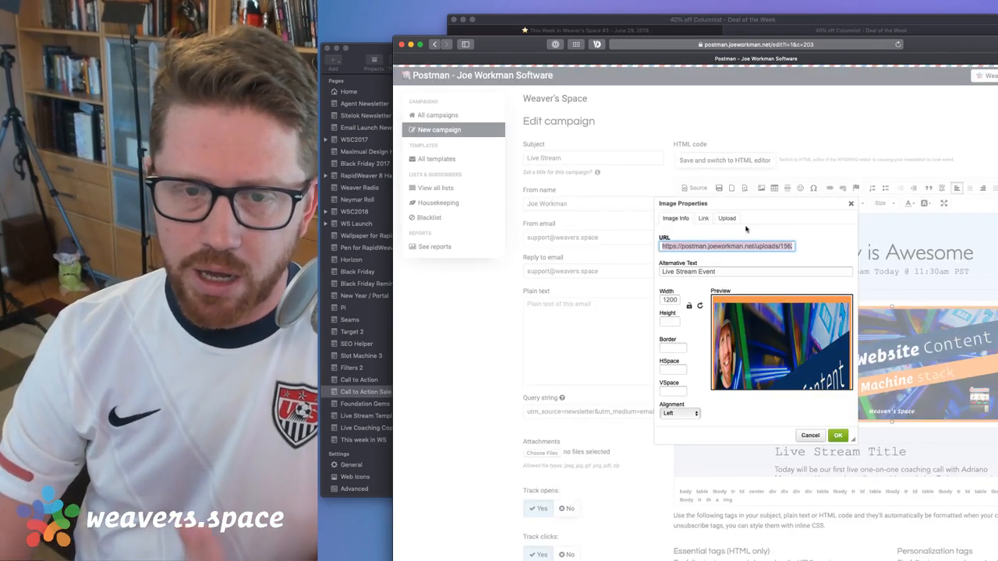
{"action": "left_click", "coordinate": [810, 435]}
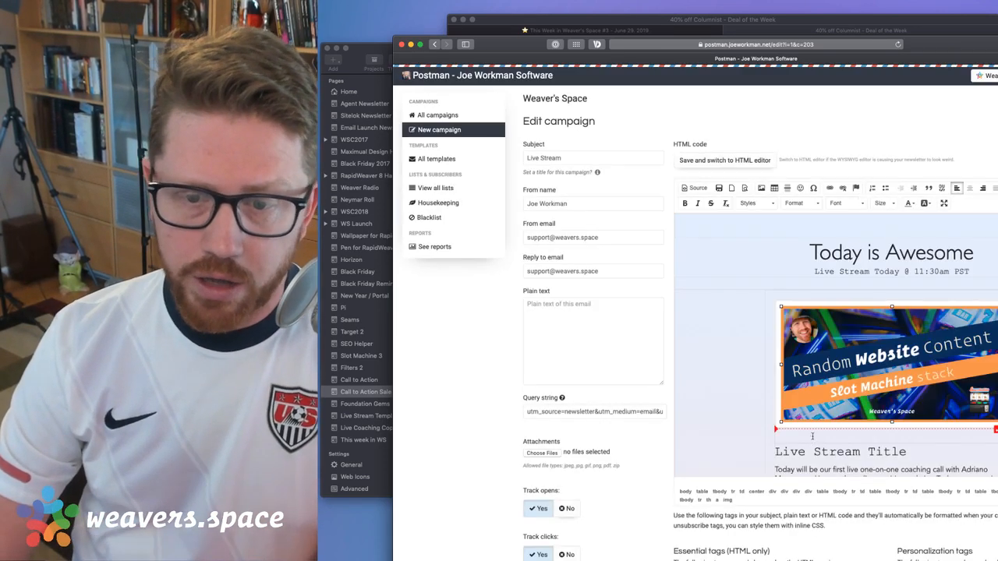
Review the Live Stream title and body text, and check the orange call-to-action button's link URL
{"action": "scroll", "coordinate": [780, 312], "scroll_direction": "down", "scroll_amount": 3}
{"action": "left_click", "coordinate": [778, 235]}
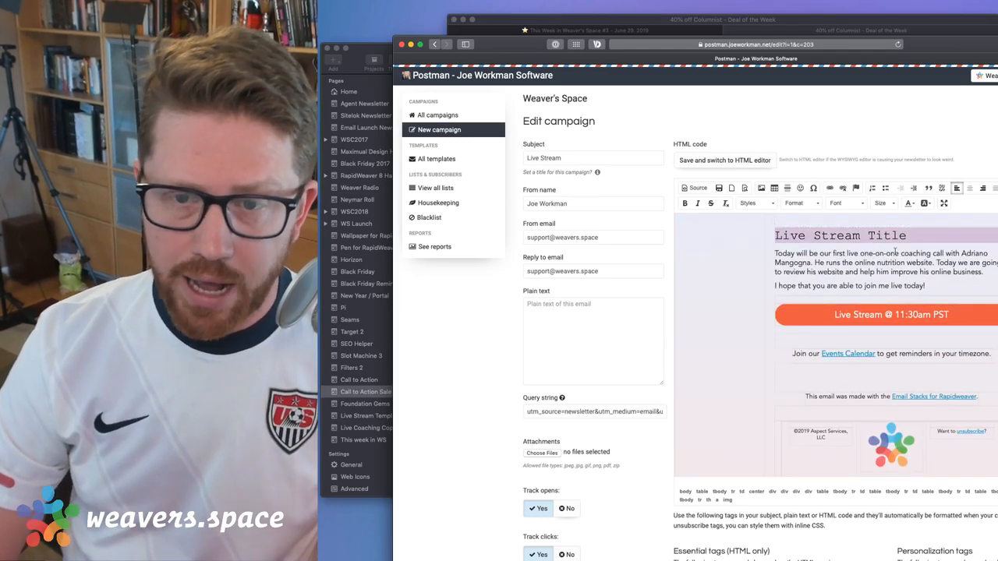
{"action": "left_click", "coordinate": [793, 264]}
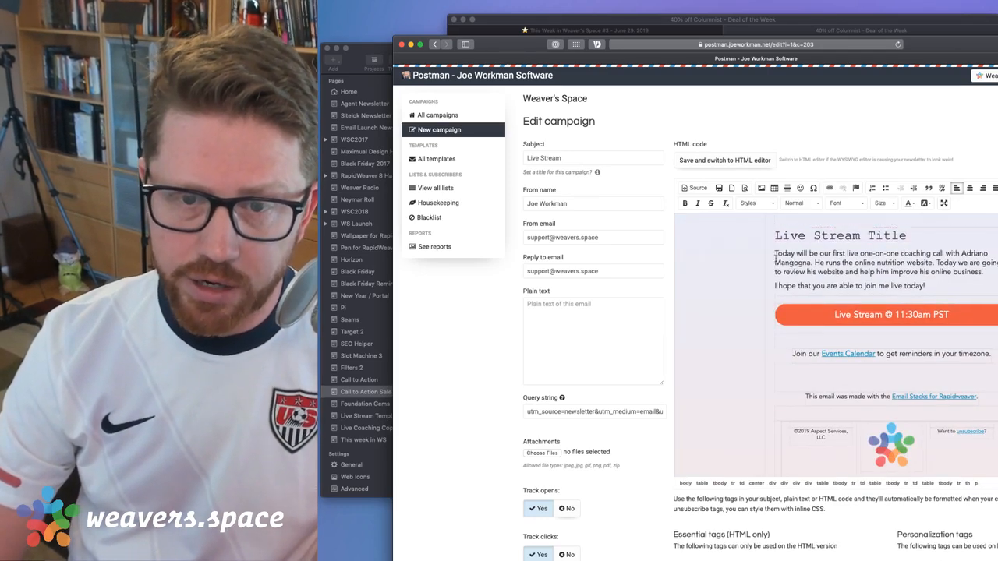
{"action": "left_click_drag", "start_coordinate": [776, 258], "coordinate": [945, 282]}
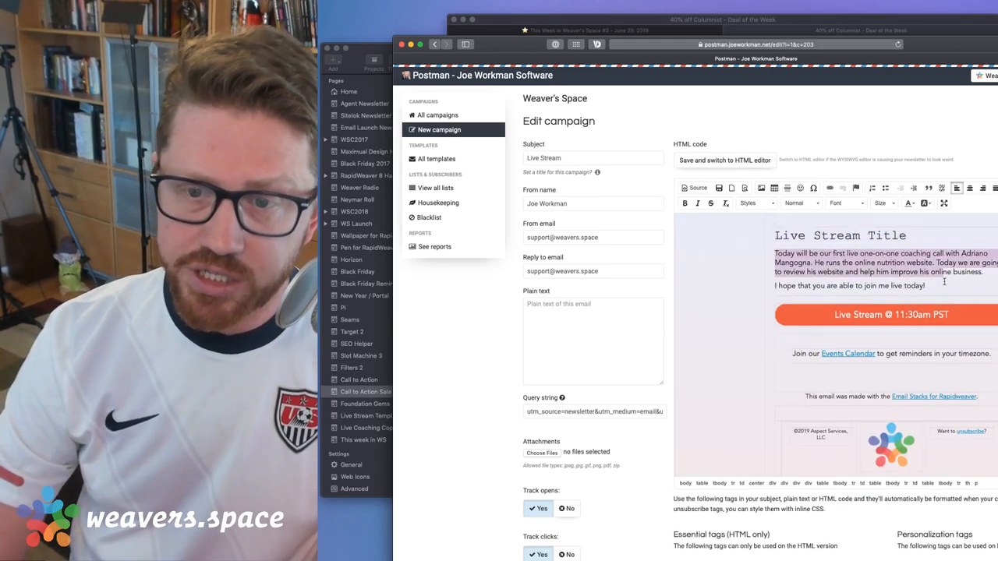
{"action": "double_click", "coordinate": [893, 320]}
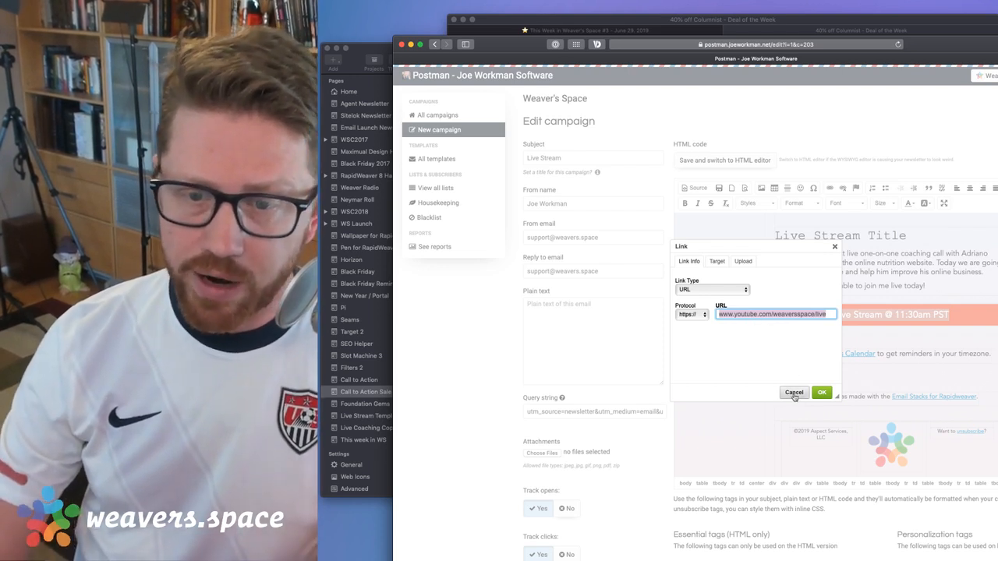
{"action": "left_click", "coordinate": [794, 393]}
{"action": "scroll", "coordinate": [883, 425], "scroll_direction": "down", "scroll_amount": 1}
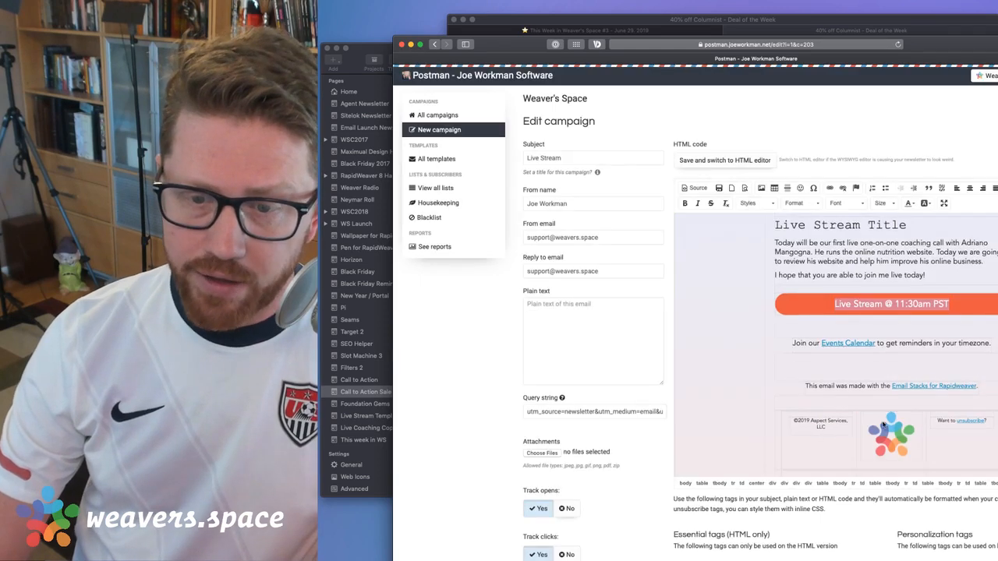
{"action": "scroll", "coordinate": [884, 425], "scroll_direction": "up", "scroll_amount": 10}
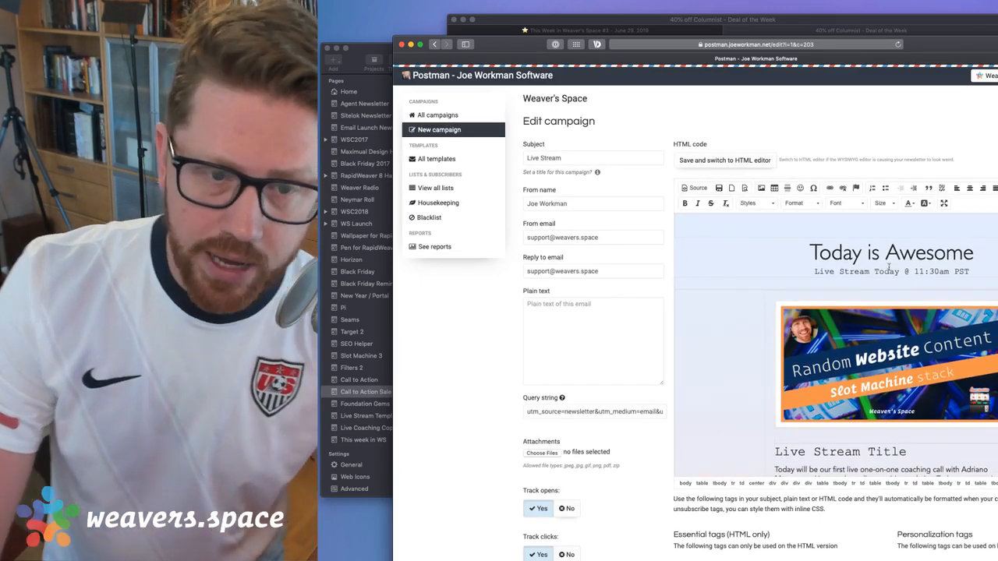
Copy the Live Stream title and body paragraphs from the email into the campaign's plain text version
{"action": "left_click", "coordinate": [556, 348]}
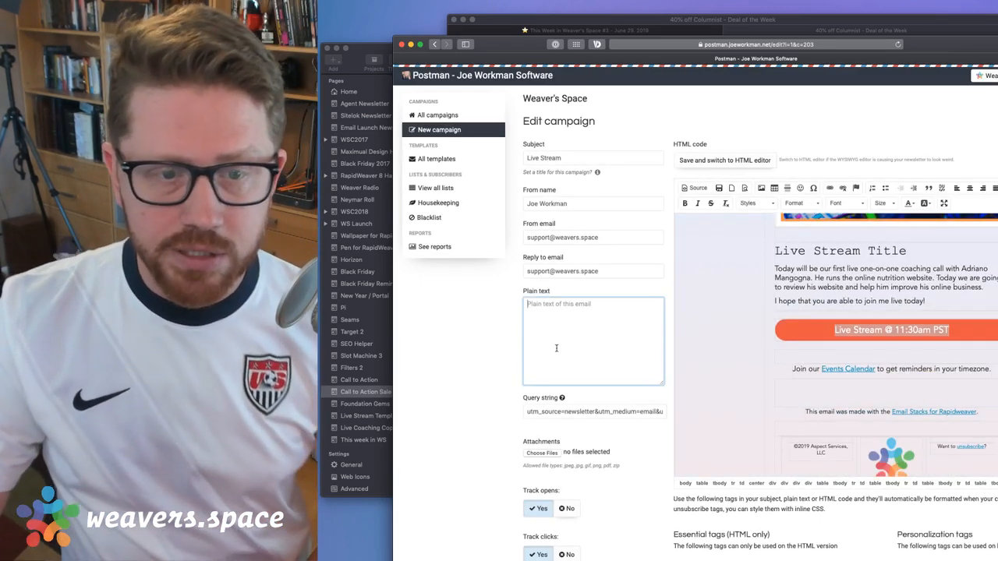
{"action": "left_click_drag", "start_coordinate": [773, 258], "coordinate": [743, 325]}
{"action": "key", "text": "super+c"}
{"action": "left_click", "coordinate": [565, 348]}
{"action": "key", "text": "super+v"}
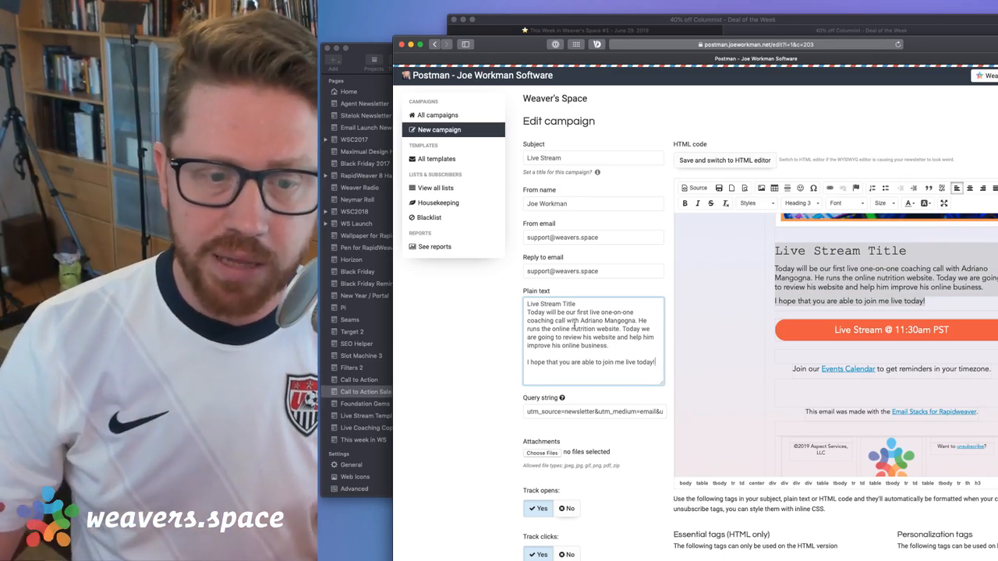
Examine the utm_source, utm_medium and utm_campaign parameters in the campaign's query string
{"action": "left_click", "coordinate": [602, 414]}
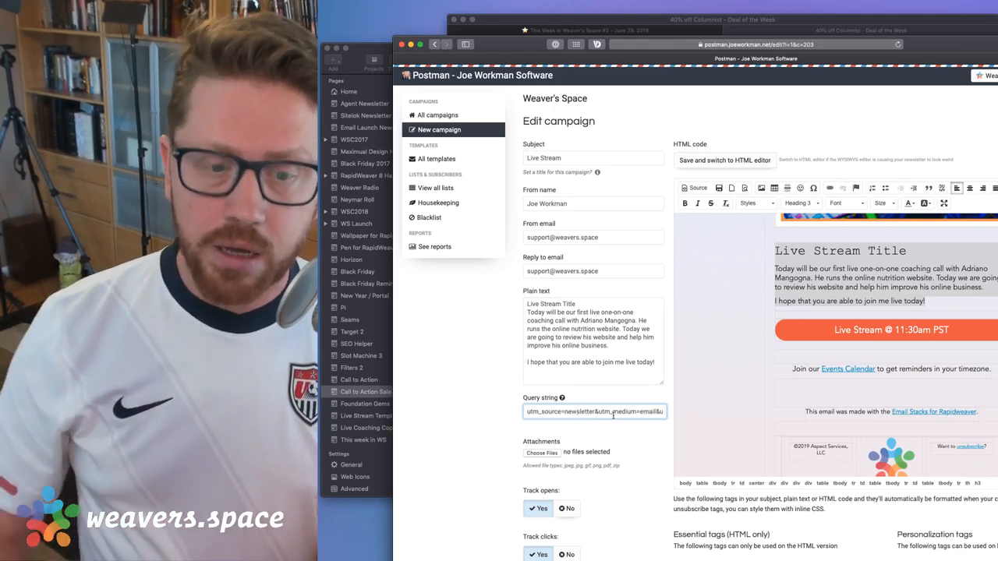
{"action": "type", "text": "tm_campaign=name"}
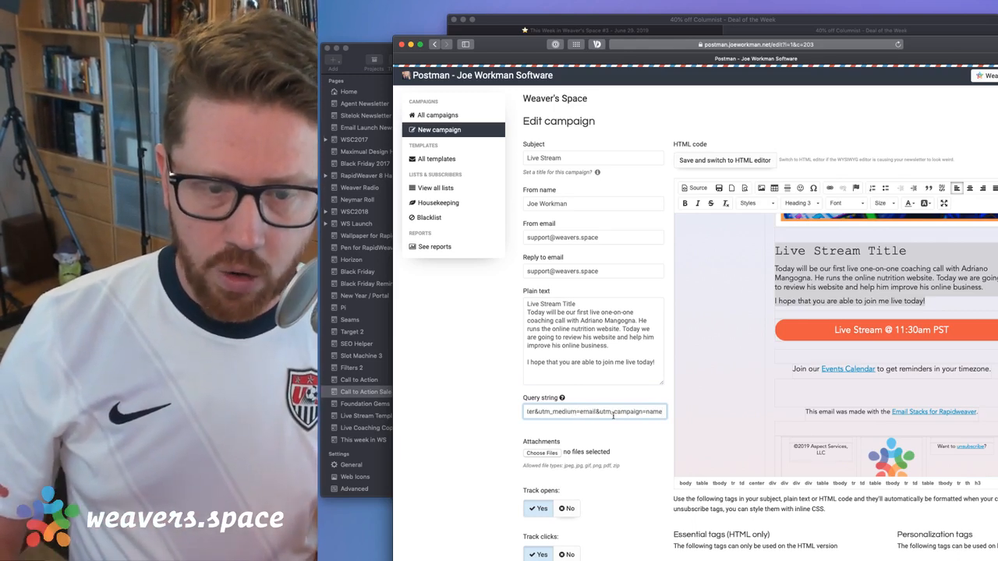
{"action": "key", "text": "alt+shift+Left"}
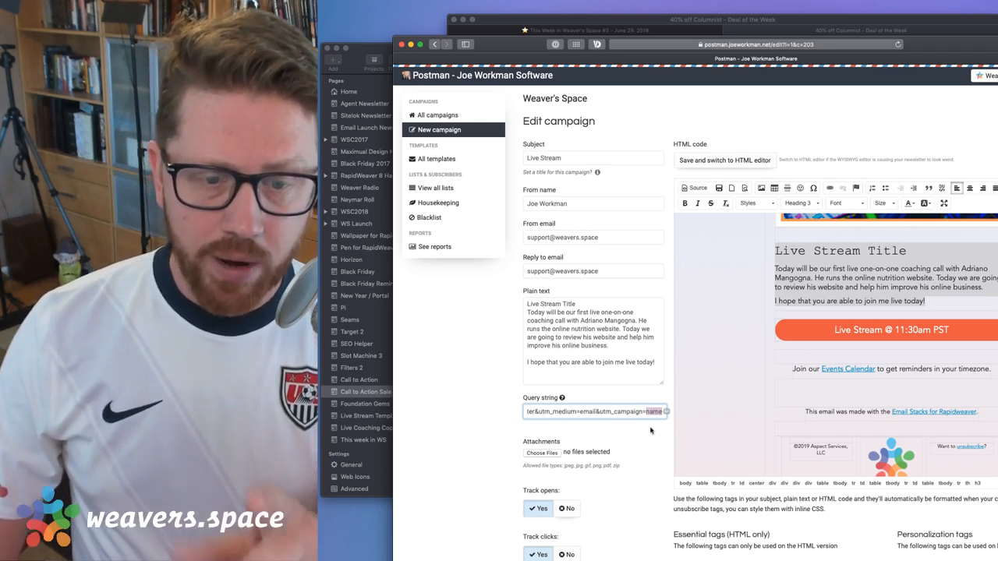
{"action": "left_click", "coordinate": [595, 415]}
{"action": "key", "text": "super+Left"}
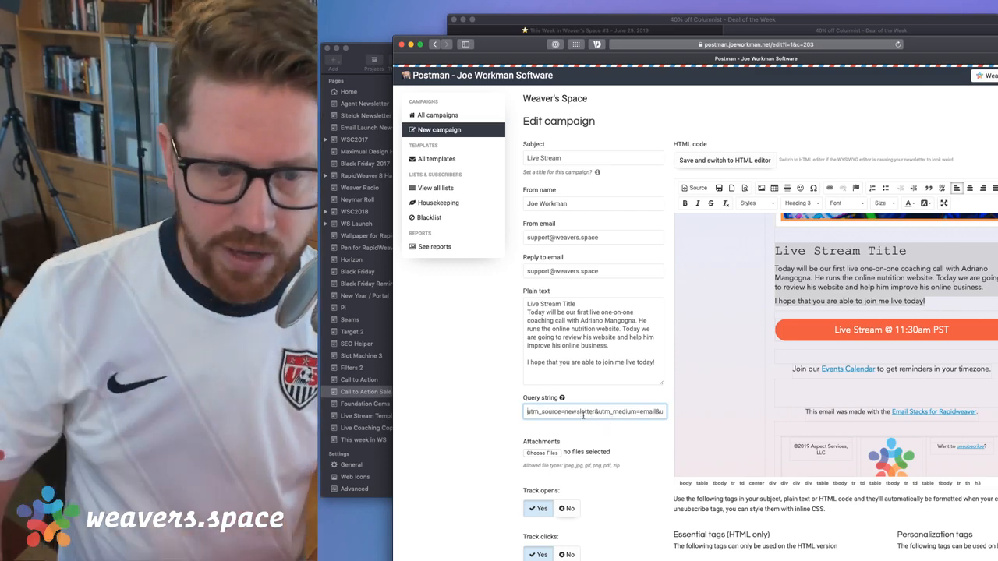
{"action": "key", "text": "alt+shift+Right"}
{"action": "key", "text": "Right"}
{"action": "key", "text": "Right"}
{"action": "key", "text": "alt+shift+Right"}
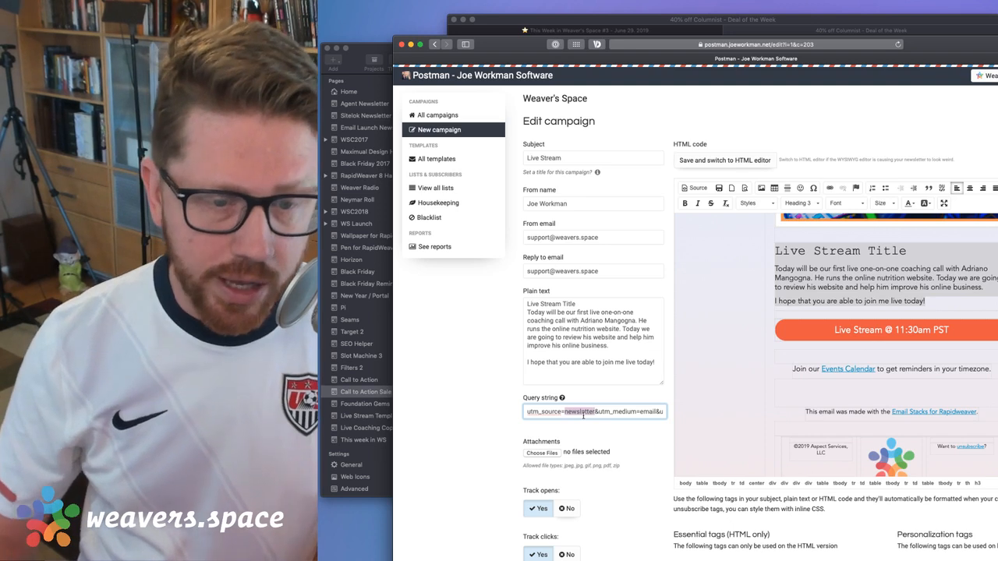
{"action": "key", "text": "Right"}
{"action": "key", "text": "Right"}
{"action": "key", "text": "alt+shift+Right"}
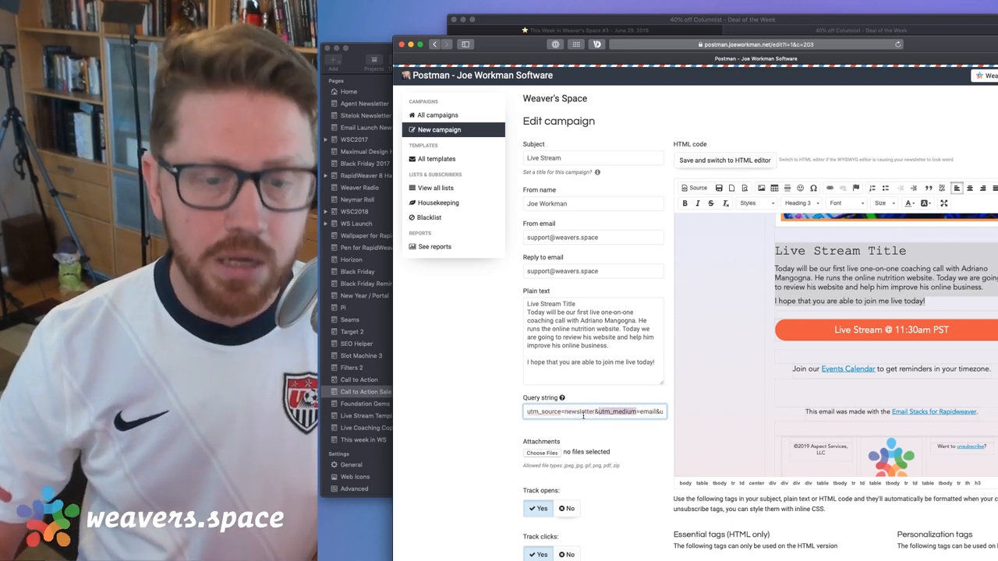
{"action": "key", "text": "Right"}
{"action": "key", "text": "Right"}
{"action": "key", "text": "alt+shift+Right"}
{"action": "key", "text": "Right"}
{"action": "key", "text": "Right"}
{"action": "key", "text": "alt+Right"}
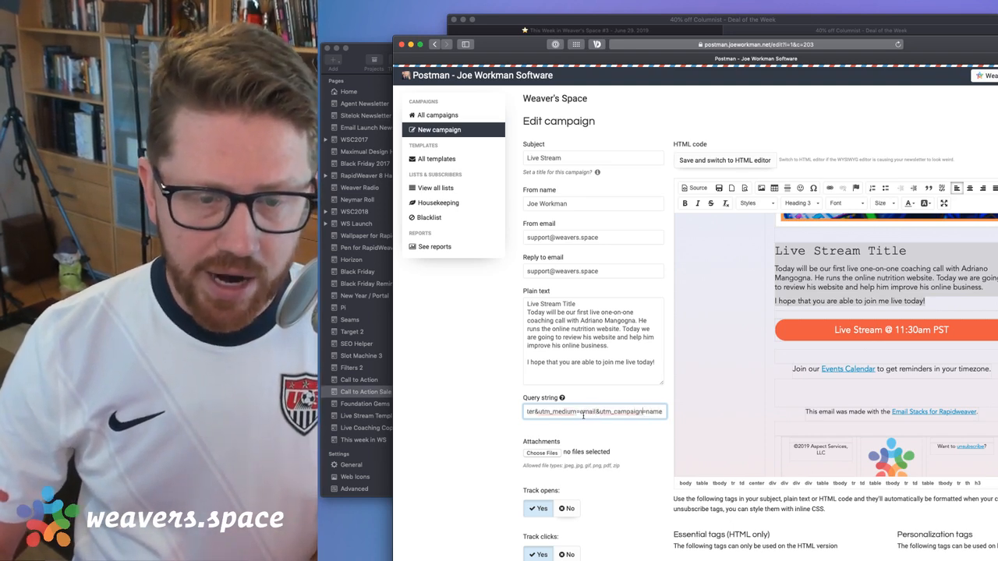
{"action": "key", "text": "Left"}
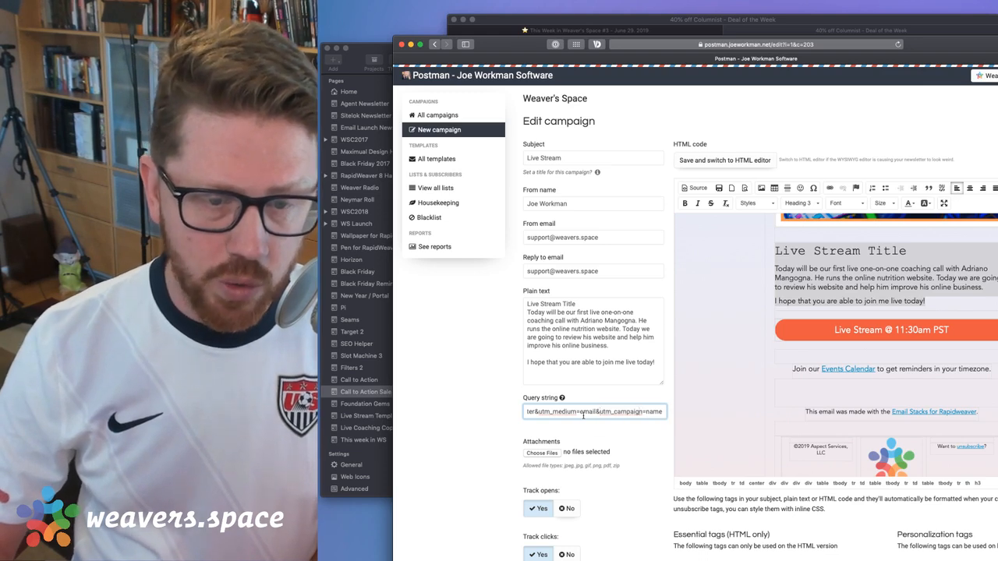
Set the utm_campaign value in the query string to live-stream
{"action": "key", "text": "alt+Left"}
{"action": "key", "text": "alt+shift+Right"}
{"action": "key", "text": "Right"}
{"action": "key", "text": "Right"}
{"action": "key", "text": "alt+shift+Right"}
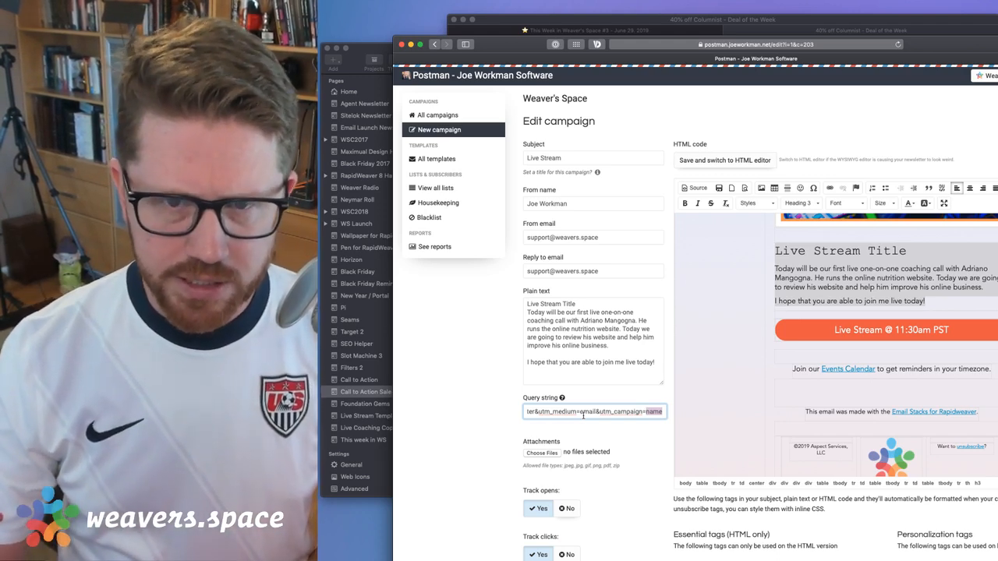
{"action": "type", "text": "live"}
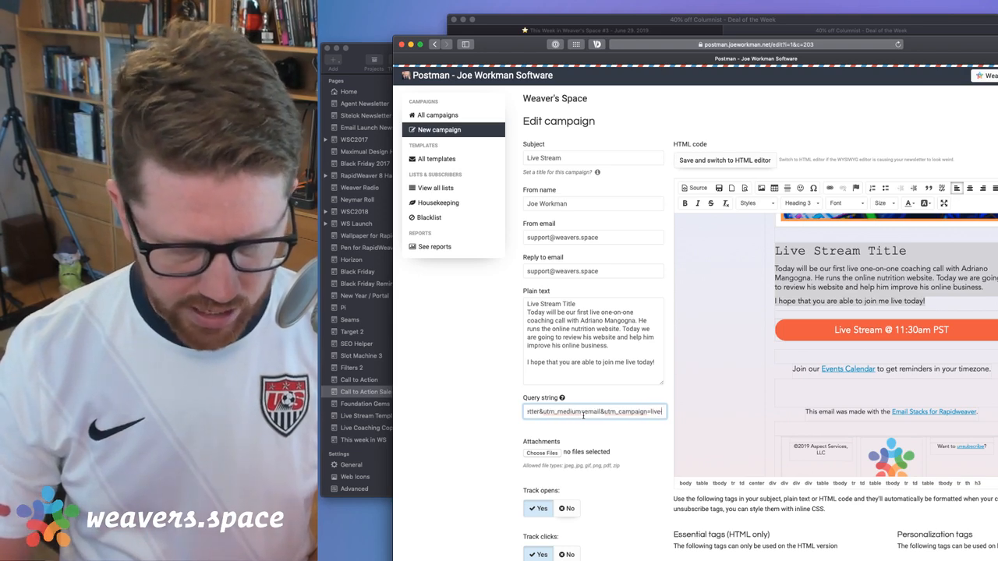
{"action": "type", "text": "-stream"}
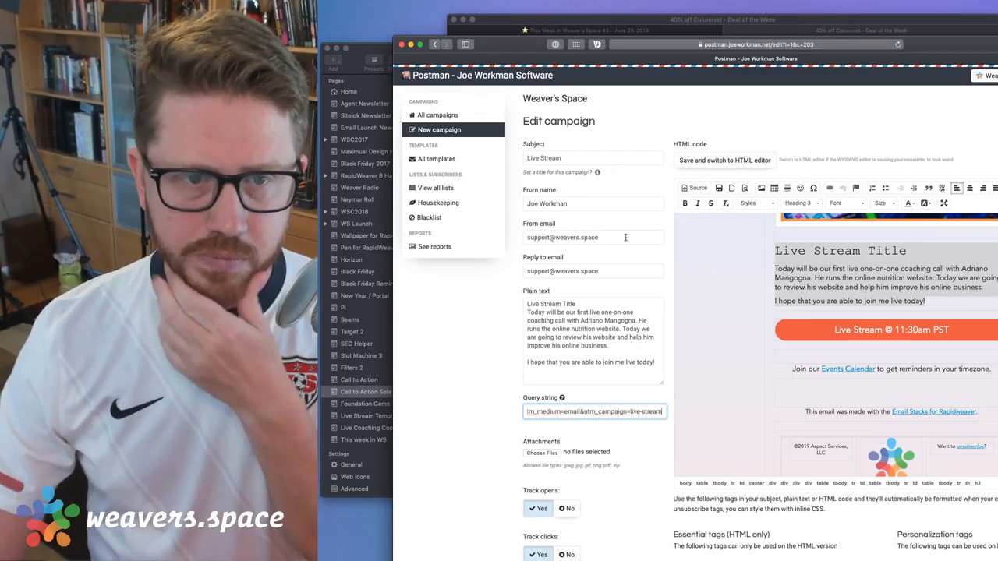
Save the campaign and continue to its sending page, checking the test email field and the newsletter preview
{"action": "scroll", "coordinate": [625, 237], "scroll_direction": "down", "scroll_amount": 5}
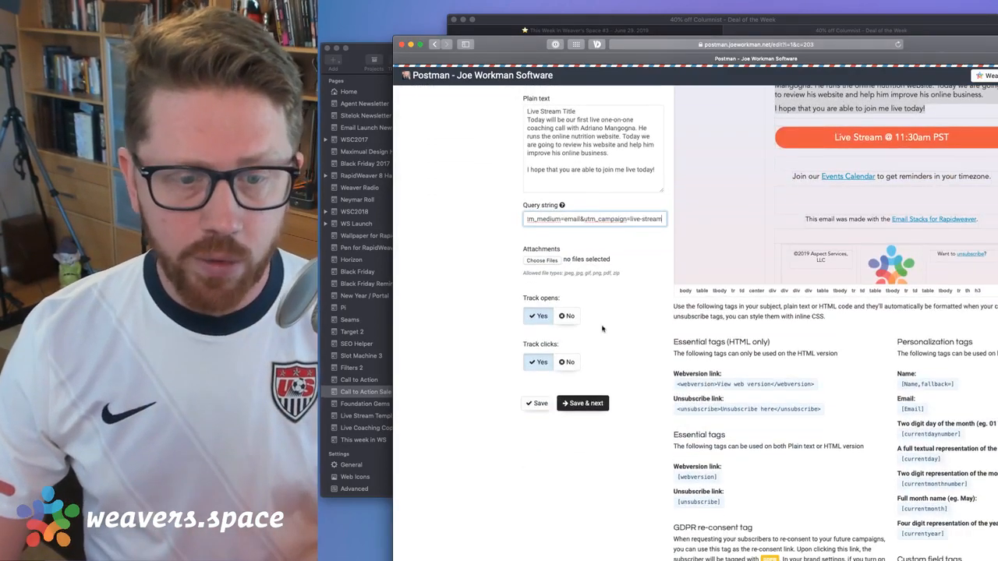
{"action": "left_click", "coordinate": [584, 404]}
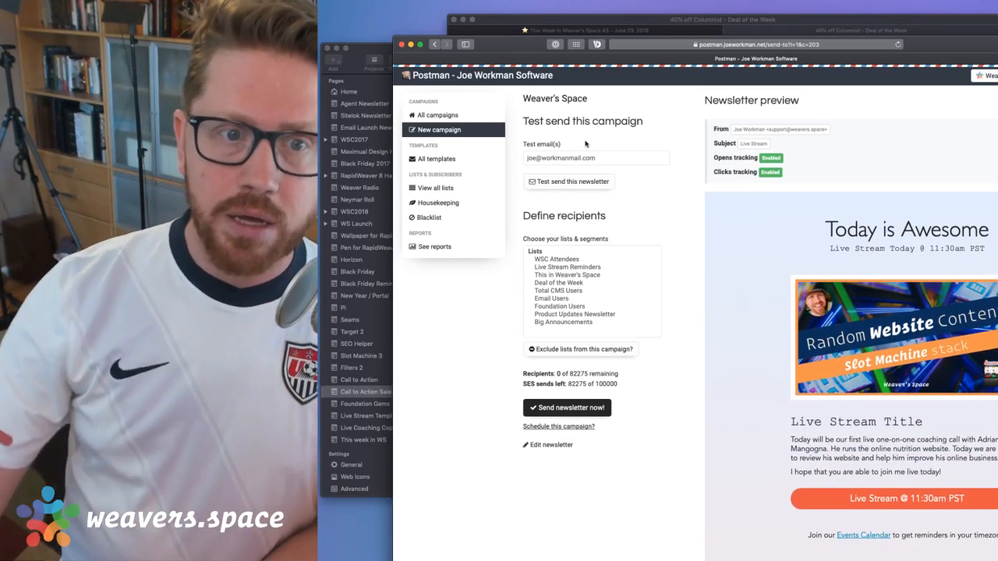
{"action": "left_click", "coordinate": [601, 161]}
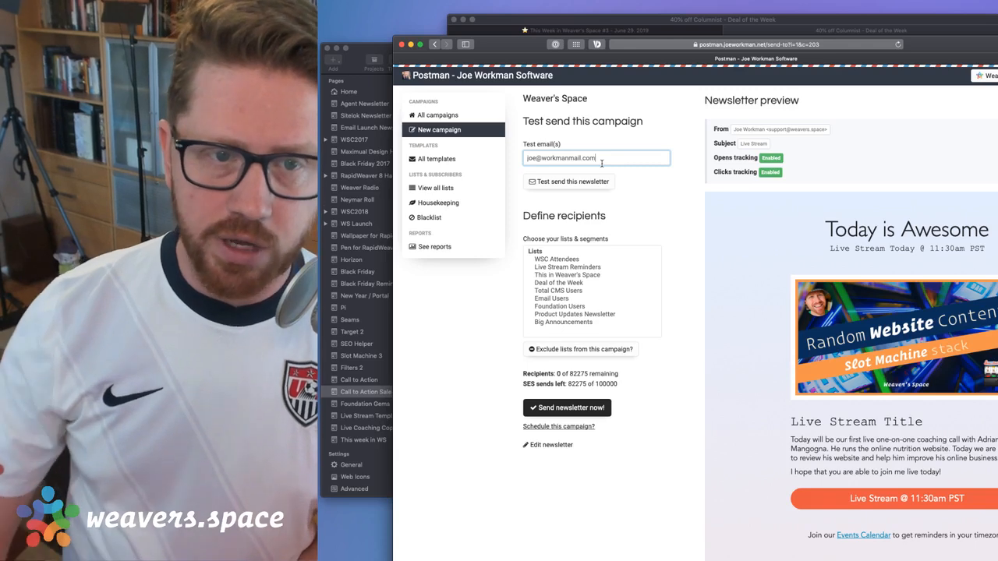
{"action": "left_click_drag", "start_coordinate": [602, 163], "coordinate": [481, 164]}
{"action": "left_click", "coordinate": [625, 163]}
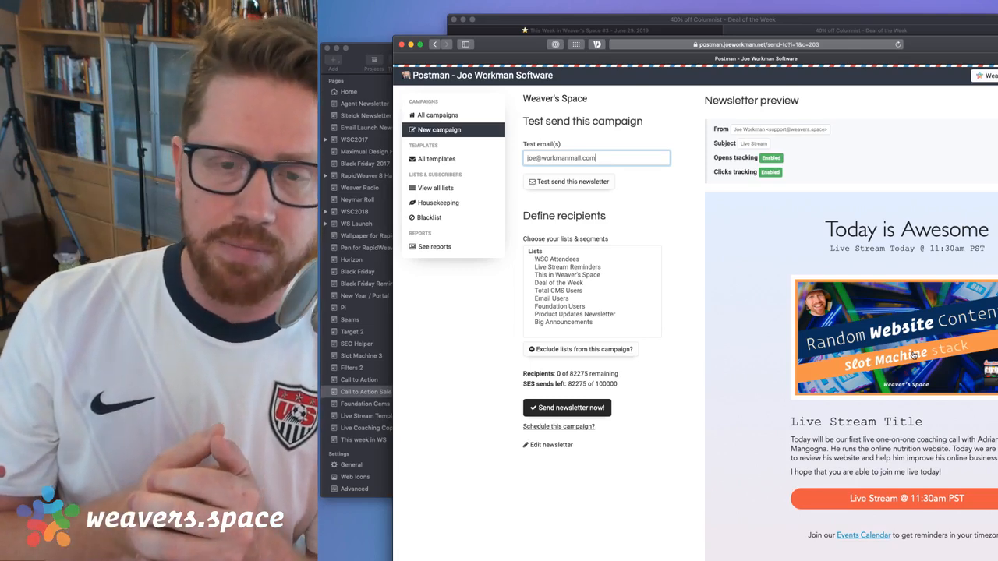
{"action": "scroll", "coordinate": [914, 355], "scroll_direction": "down", "scroll_amount": 4}
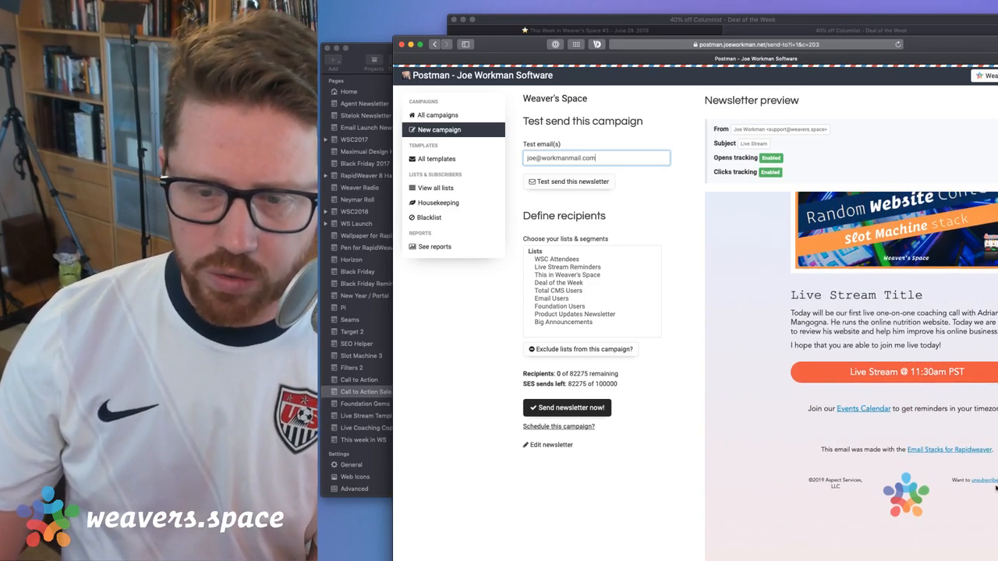
{"action": "scroll", "coordinate": [919, 404], "scroll_direction": "up", "scroll_amount": 4}
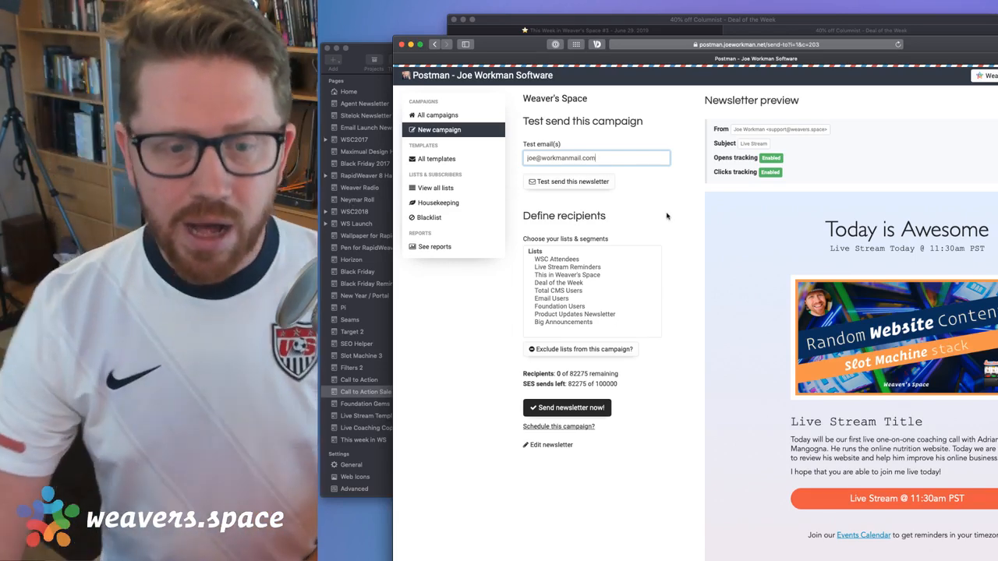
Choose Big Announcements as the recipient list and open the campaign's scheduling options
{"action": "left_click", "coordinate": [569, 322]}
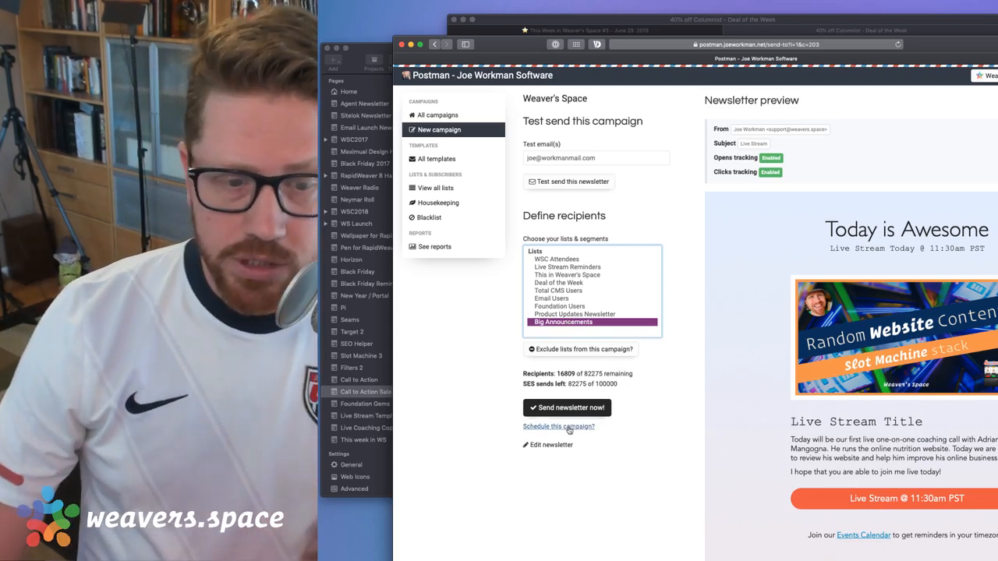
{"action": "left_click", "coordinate": [570, 427]}
{"action": "scroll", "coordinate": [606, 384], "scroll_direction": "down", "scroll_amount": 3}
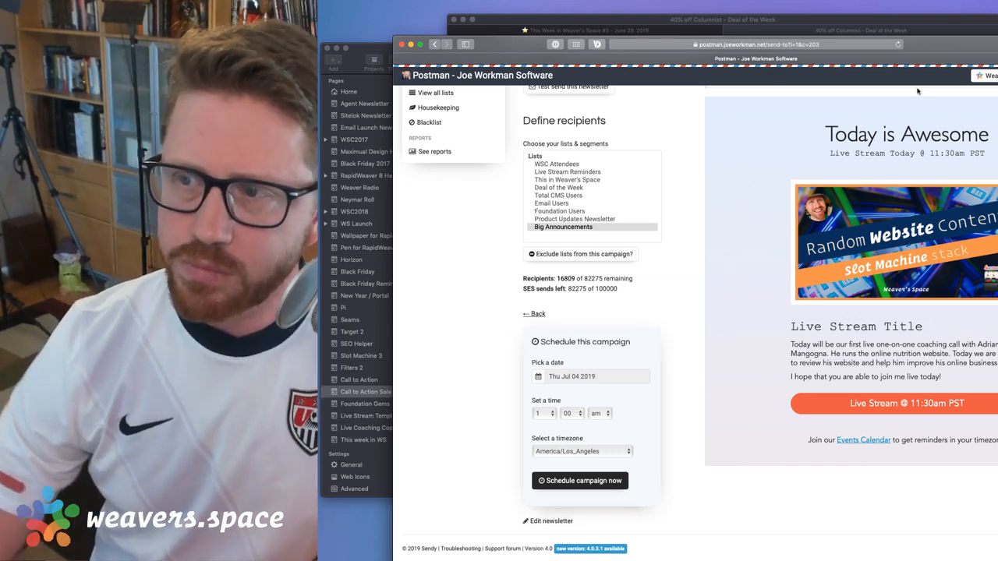
{"action": "scroll", "coordinate": [704, 176], "scroll_direction": "up", "scroll_amount": 3}
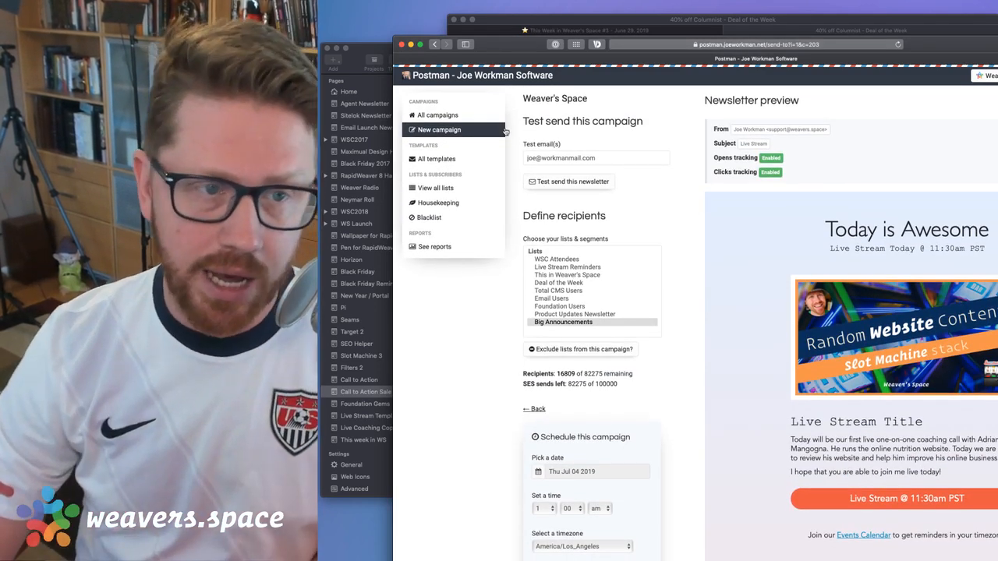
View all campaigns and check which templates are offered for creating a new campaign
{"action": "left_click", "coordinate": [439, 116]}
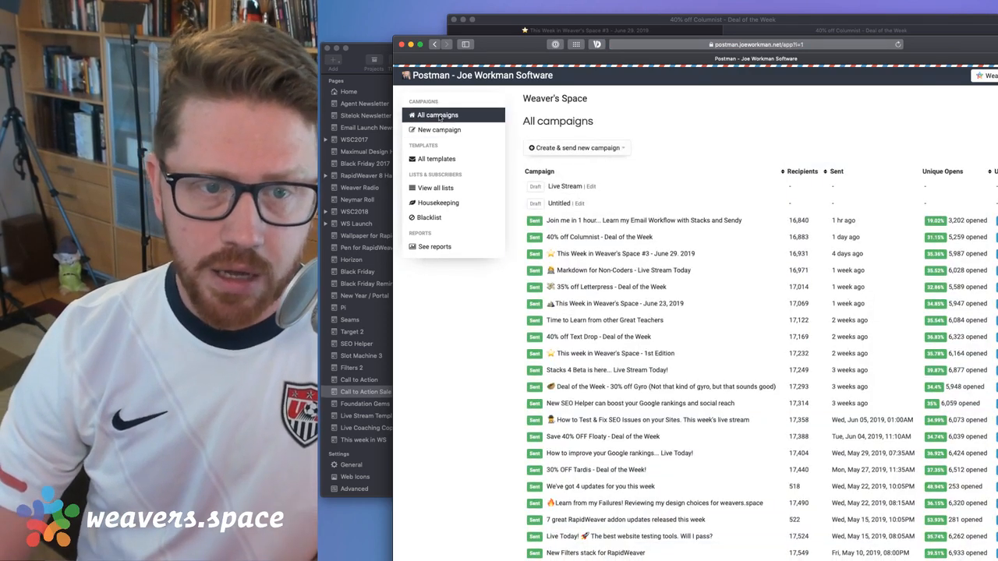
{"action": "left_click", "coordinate": [560, 148]}
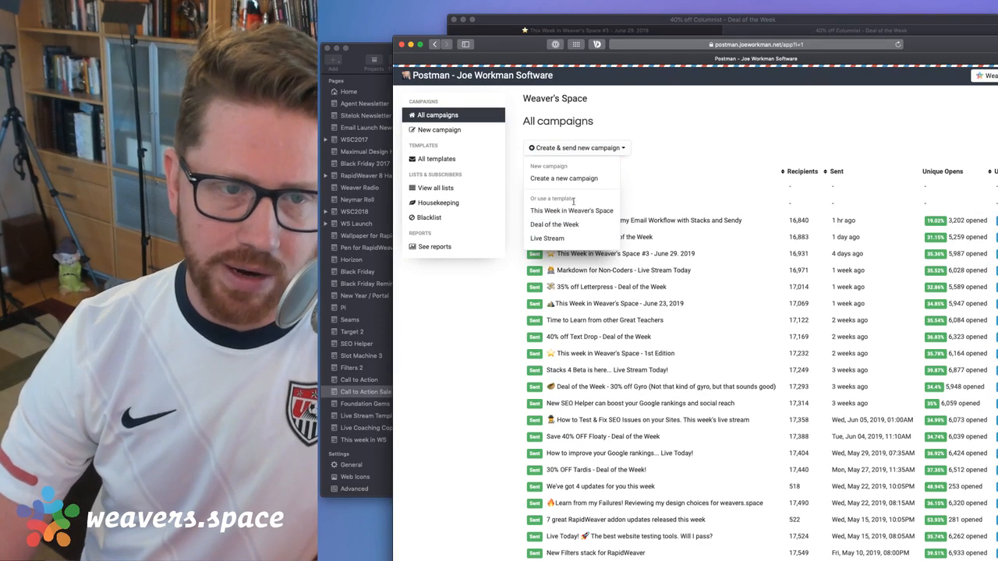
{"action": "left_click", "coordinate": [692, 127]}
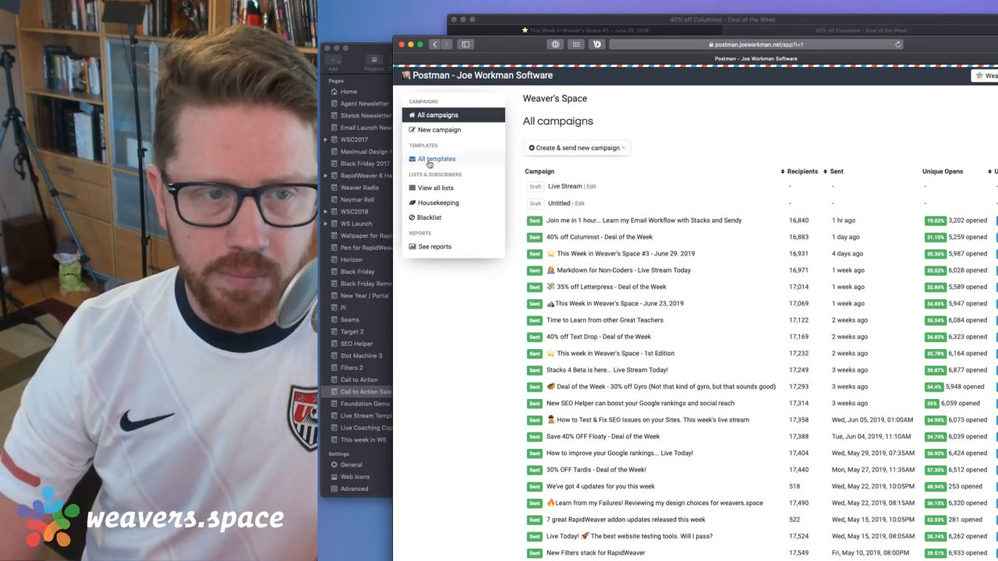
Start a new blank template from the list of all templates and look over the supported tags
{"action": "left_click", "coordinate": [428, 161]}
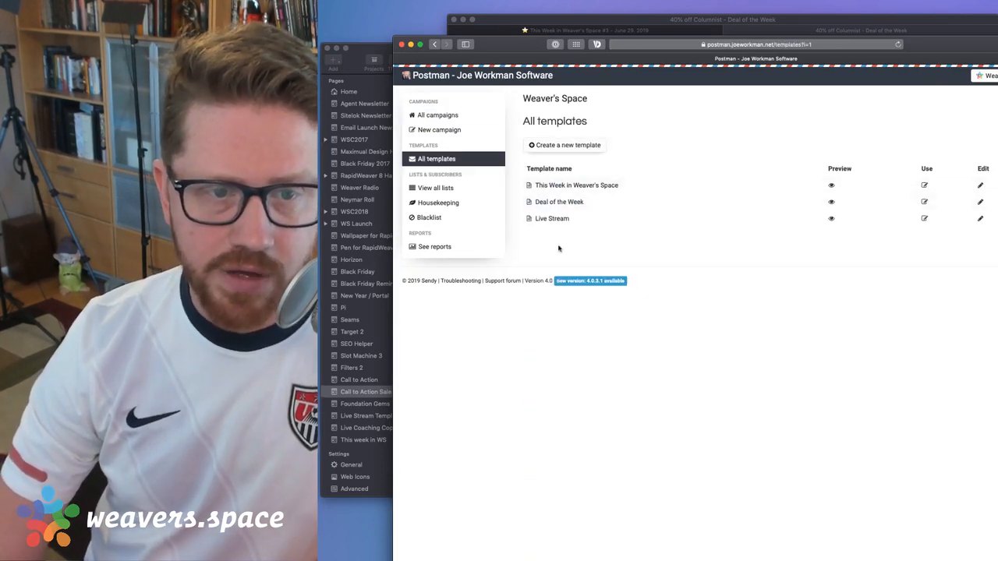
{"action": "left_click", "coordinate": [566, 146]}
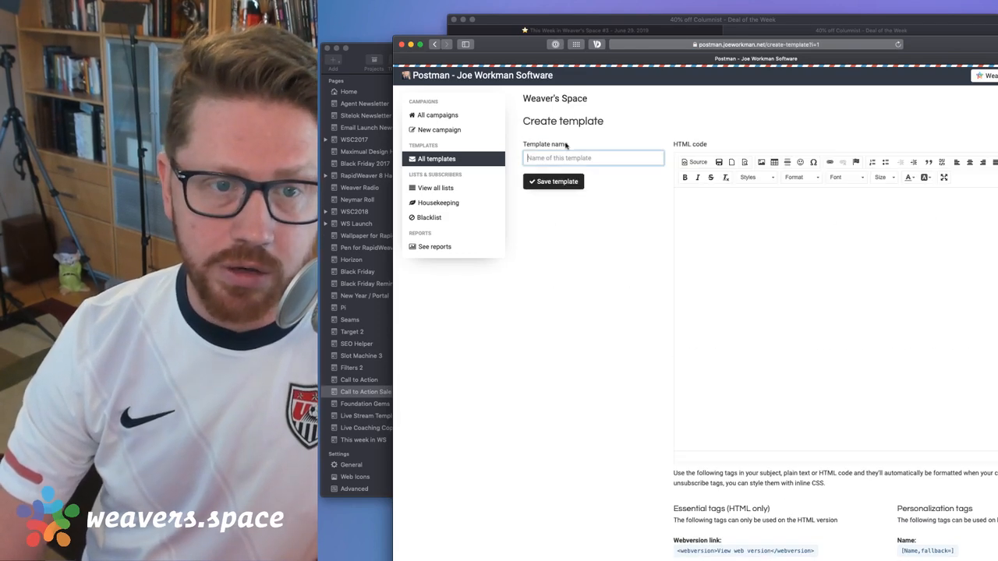
{"action": "left_click", "coordinate": [697, 270]}
{"action": "scroll", "coordinate": [696, 271], "scroll_direction": "down", "scroll_amount": 5}
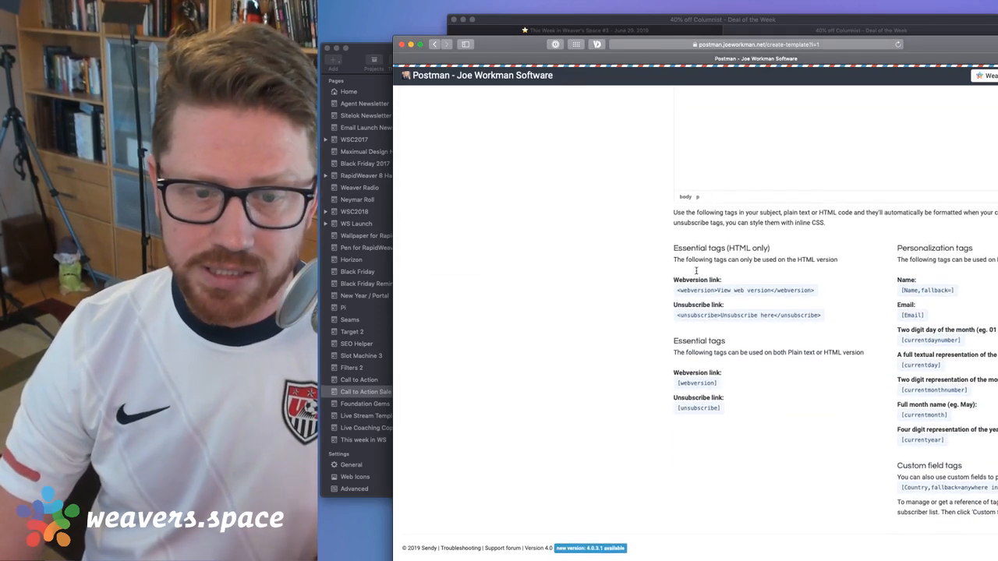
{"action": "scroll", "coordinate": [697, 271], "scroll_direction": "up", "scroll_amount": 5}
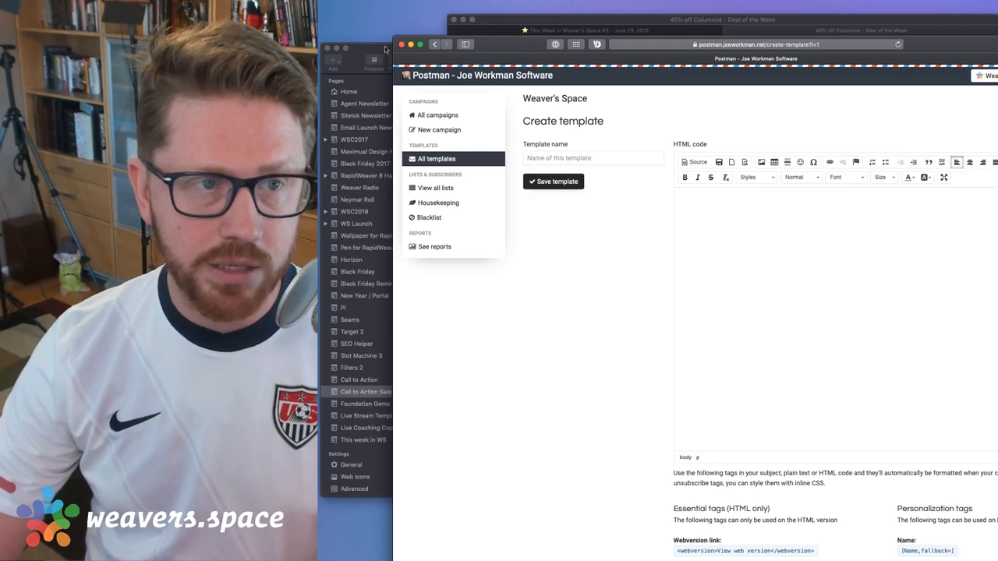
Switch to RapidWeaver and copy the inlined email HTML of the This week in WS page's preview
{"action": "left_click", "coordinate": [387, 89]}
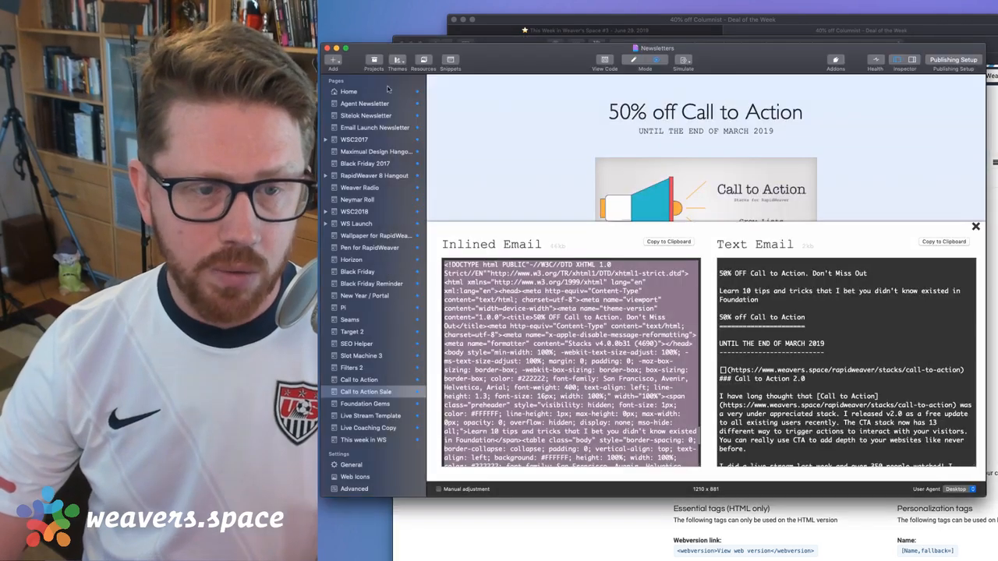
{"action": "left_click", "coordinate": [359, 441]}
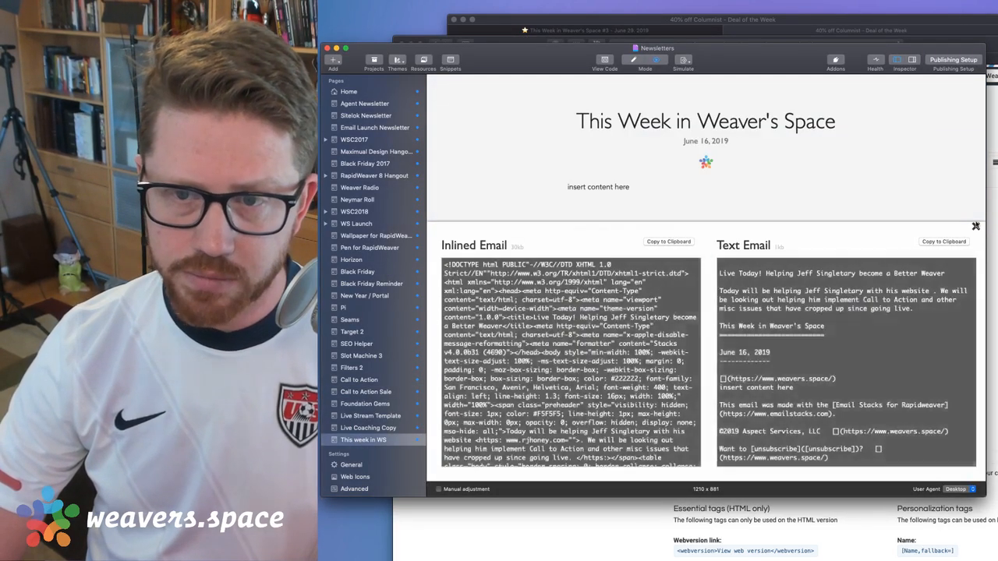
{"action": "left_click", "coordinate": [976, 227]}
{"action": "key", "text": "super+r"}
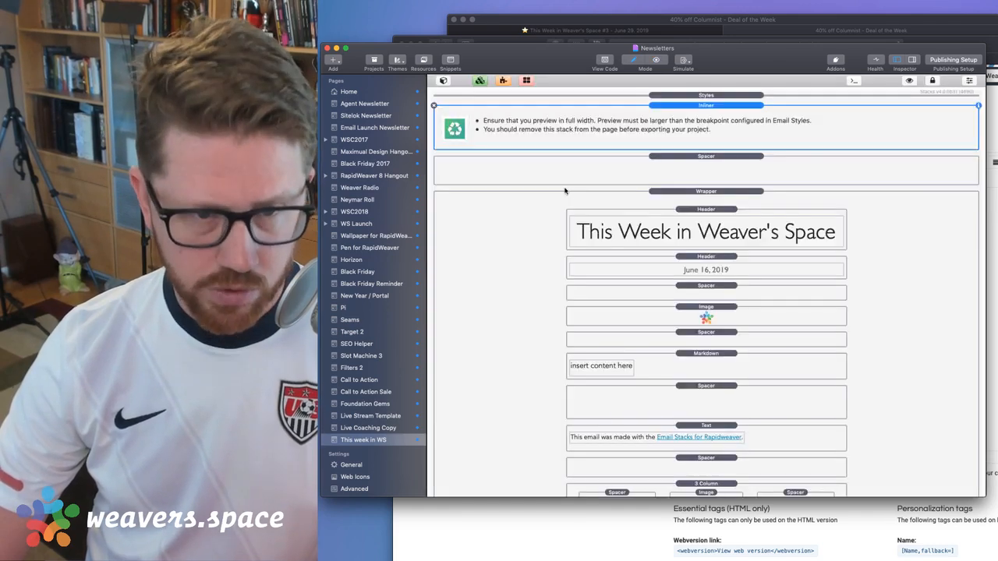
{"action": "key", "text": "super+r"}
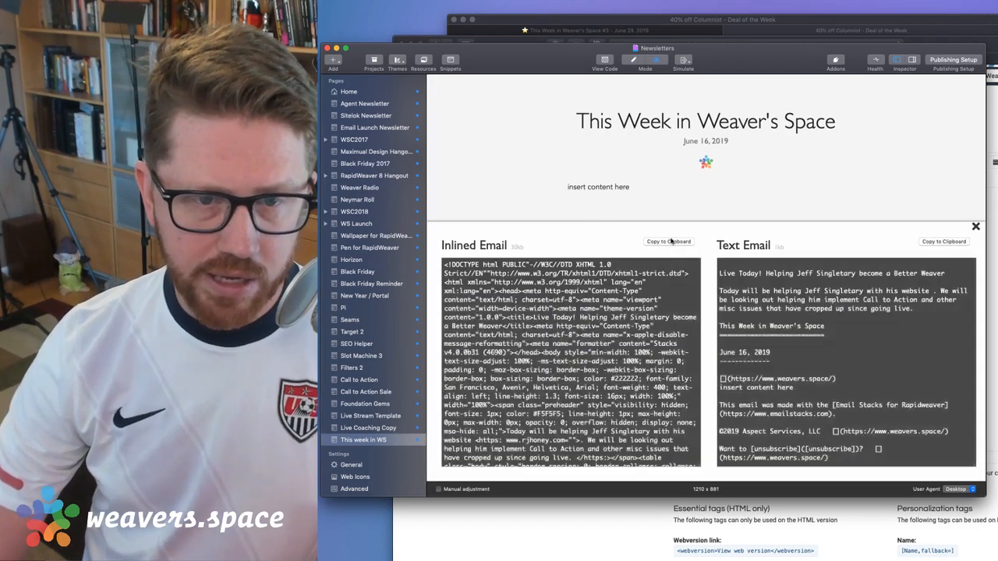
{"action": "left_click", "coordinate": [667, 241]}
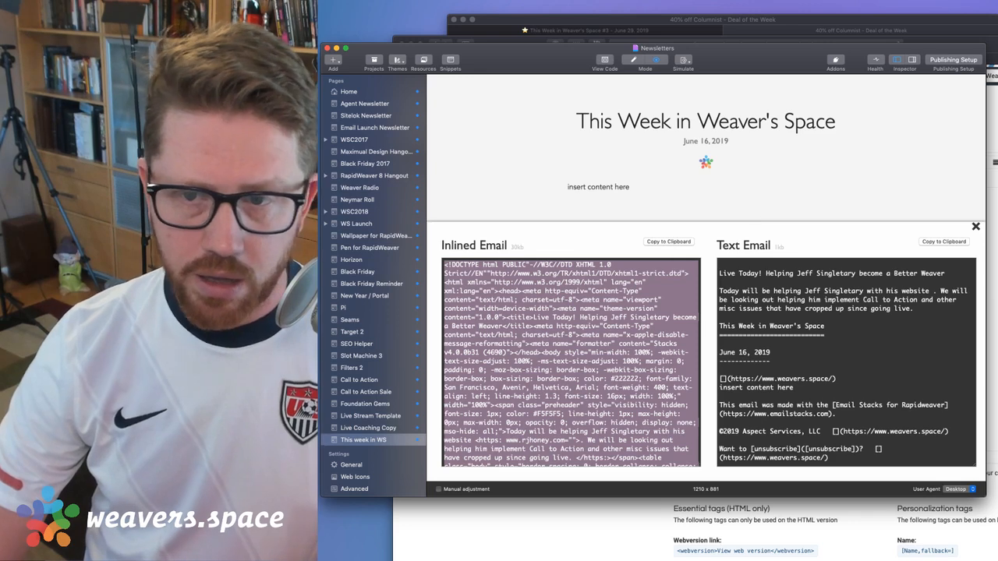
Back in Sendy, replace the new template's default HTML source with the copied email code and view the rendered result
{"action": "key", "text": "super+Tab"}
{"action": "left_click", "coordinate": [698, 165]}
{"action": "left_click", "coordinate": [719, 223]}
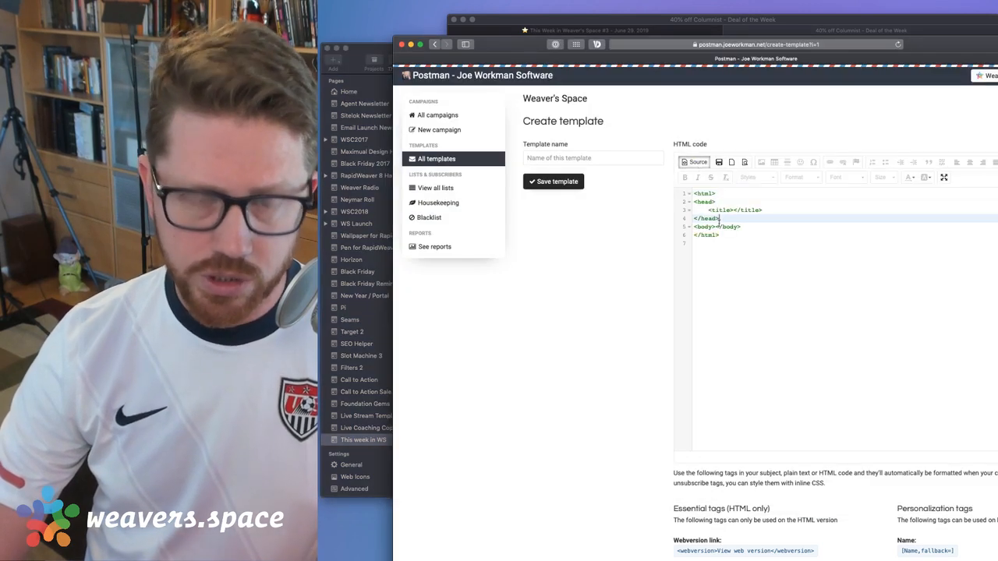
{"action": "key", "text": "super+a"}
{"action": "key", "text": "BackSpace"}
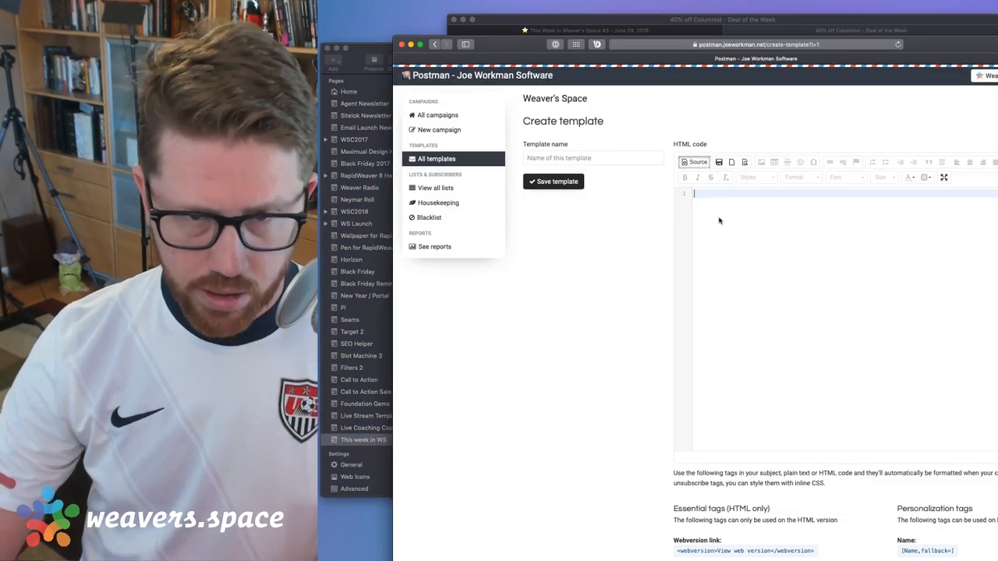
{"action": "key", "text": "super+v"}
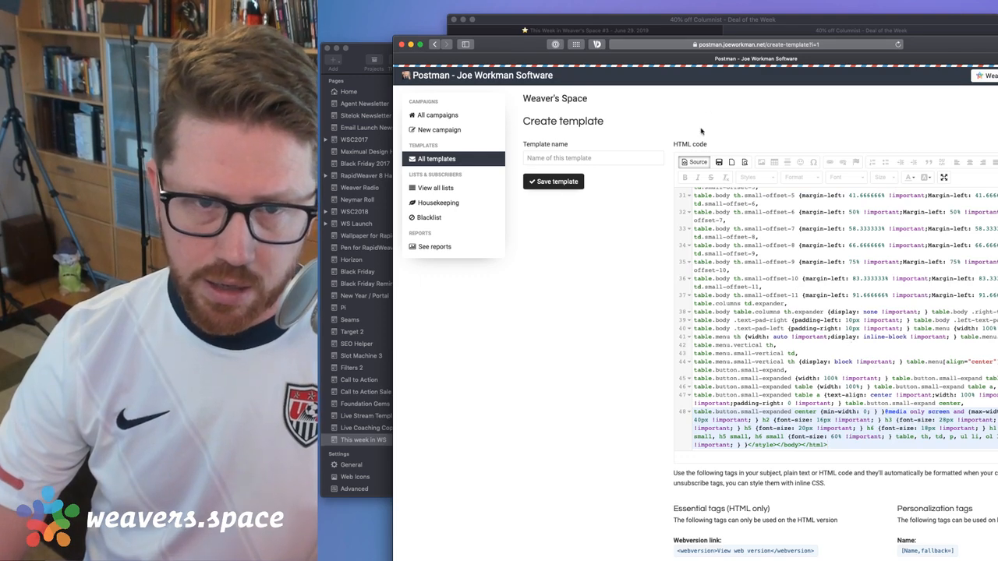
{"action": "left_click", "coordinate": [696, 165]}
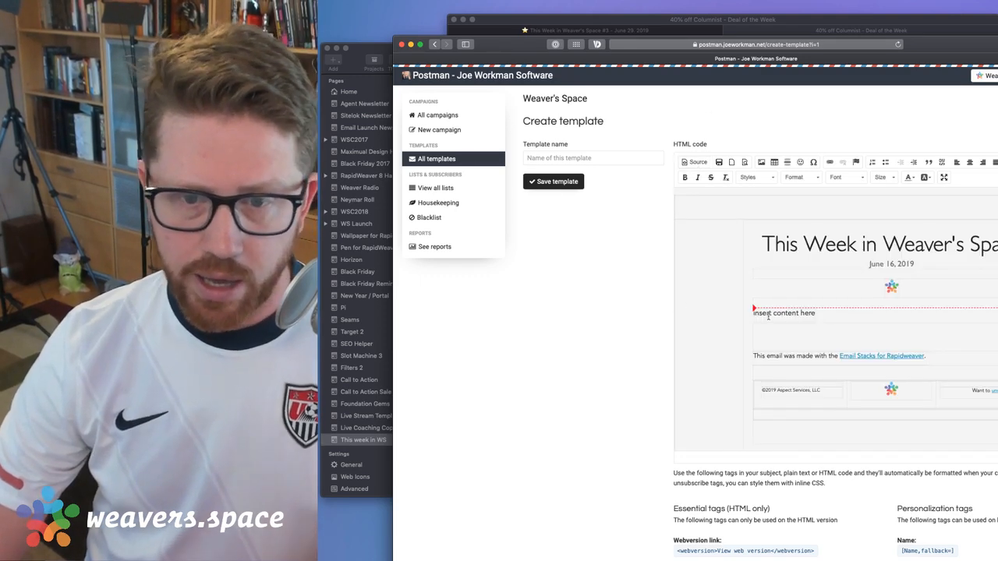
{"action": "scroll", "coordinate": [768, 316], "scroll_direction": "down", "scroll_amount": 1}
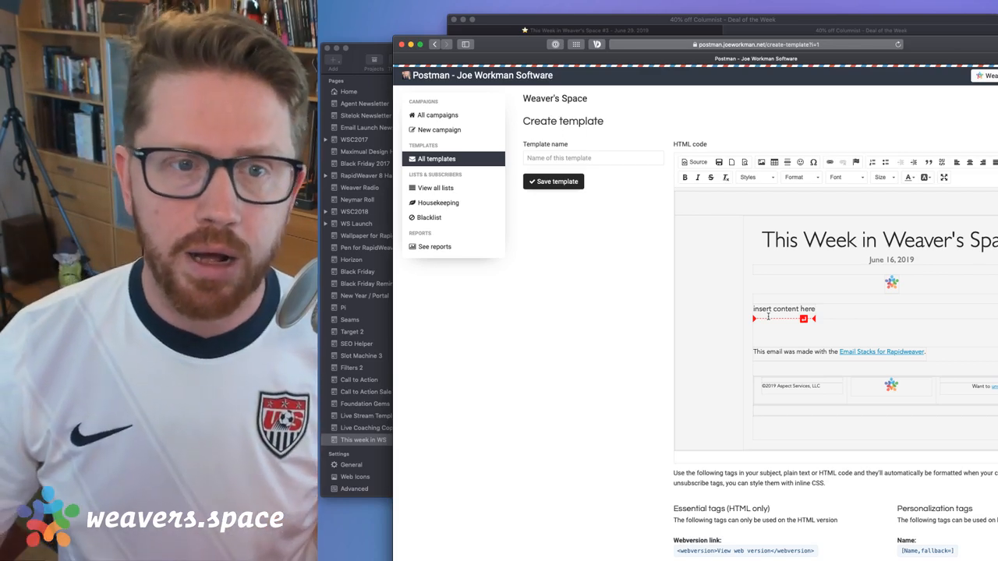
Review the new template's name field and the tag reference below the HTML editor
{"action": "left_click", "coordinate": [592, 159]}
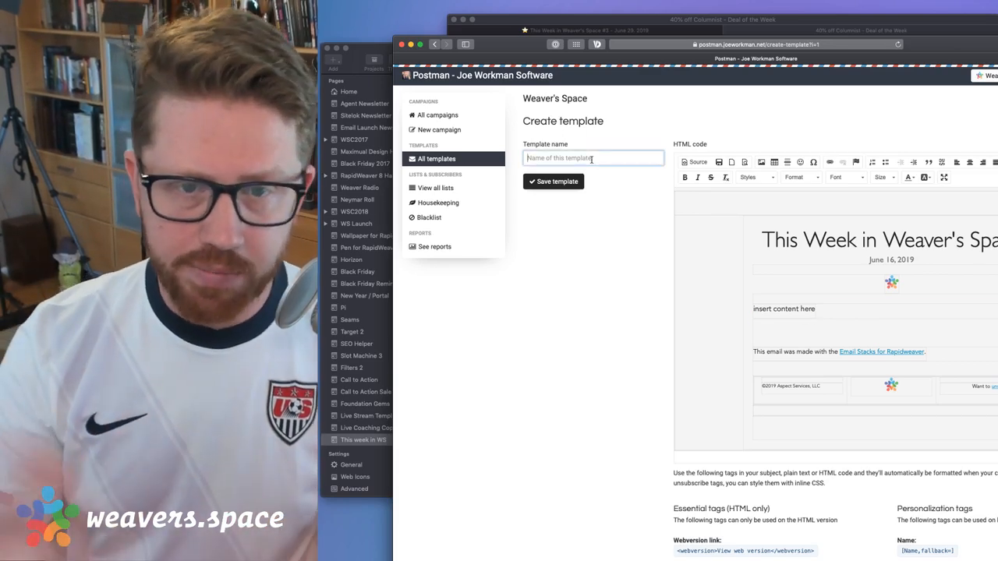
{"action": "scroll", "coordinate": [660, 292], "scroll_direction": "down", "scroll_amount": 10}
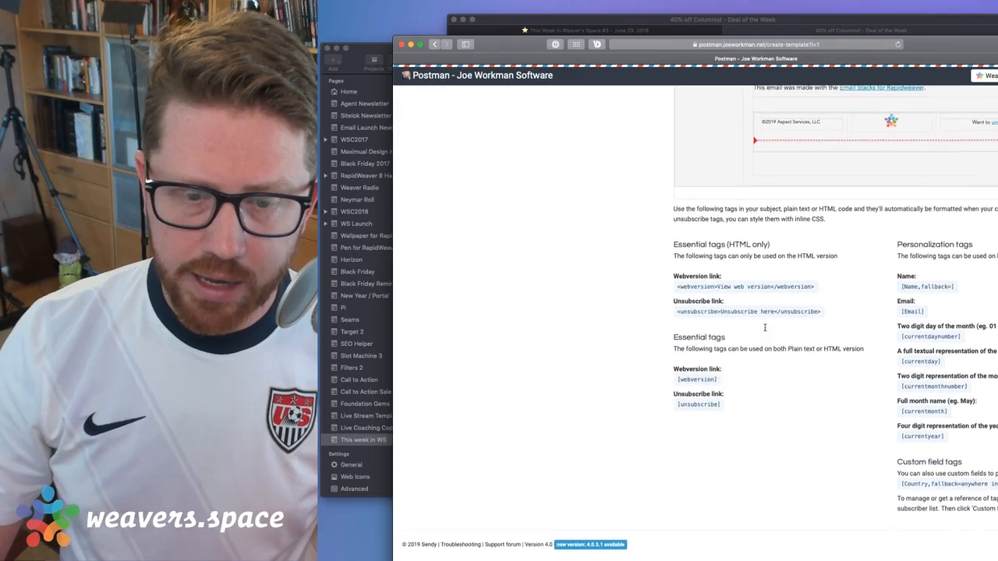
{"action": "scroll", "coordinate": [611, 232], "scroll_direction": "up", "scroll_amount": 10}
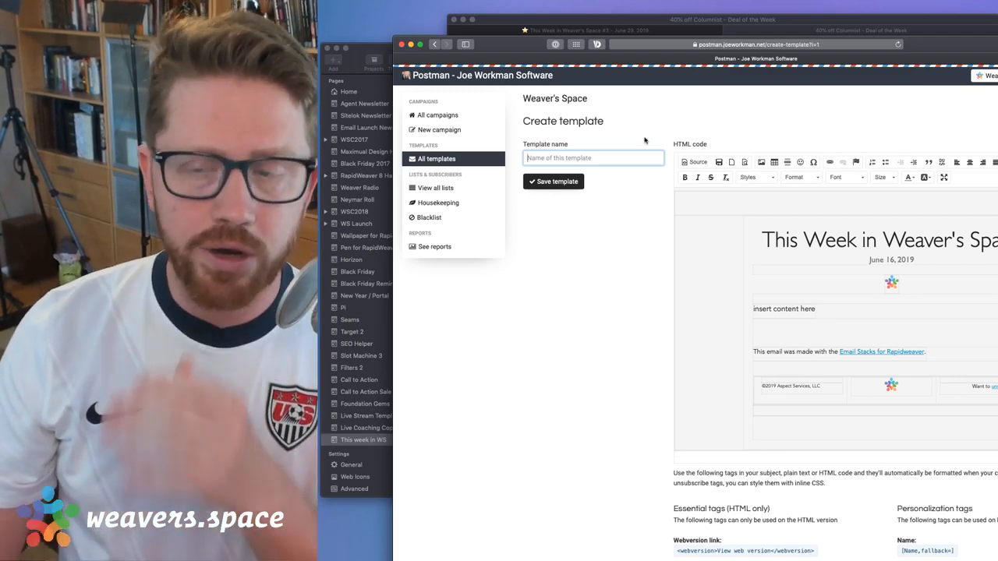
Close the 40% off Columnist email window and open the browser title field of RapidWeaver's This week in WS page
{"action": "left_click", "coordinate": [863, 25]}
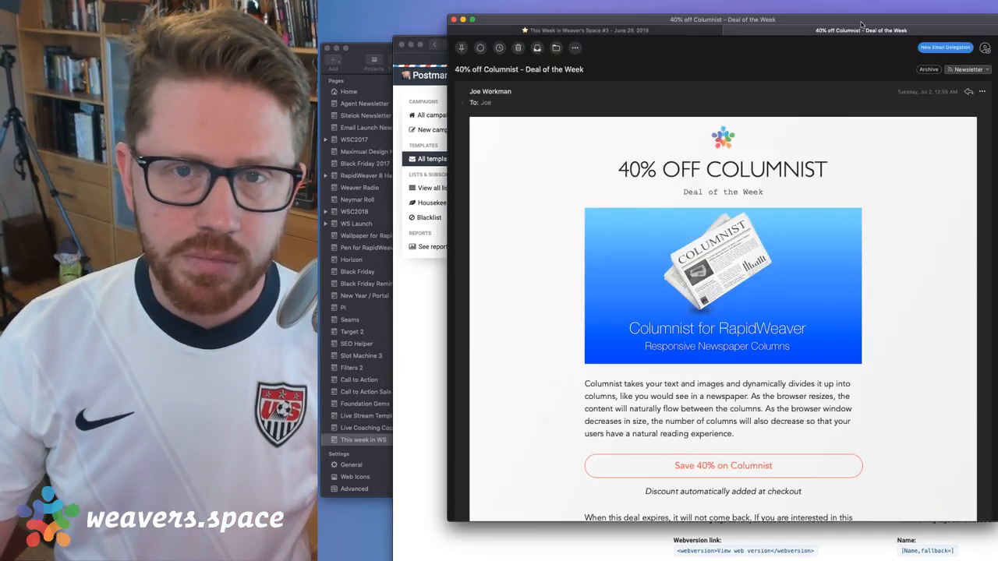
{"action": "left_click", "coordinate": [454, 19]}
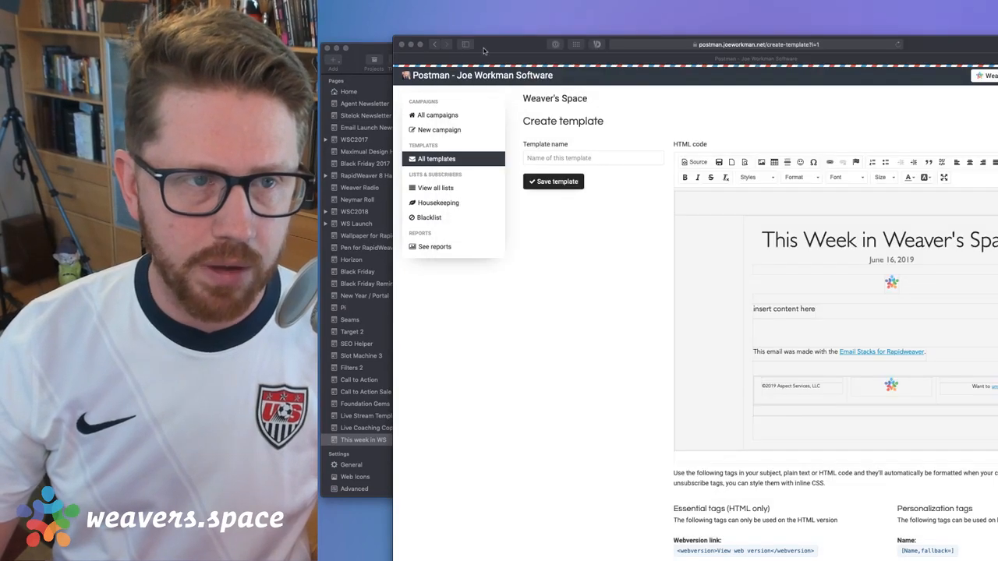
{"action": "left_click", "coordinate": [376, 54]}
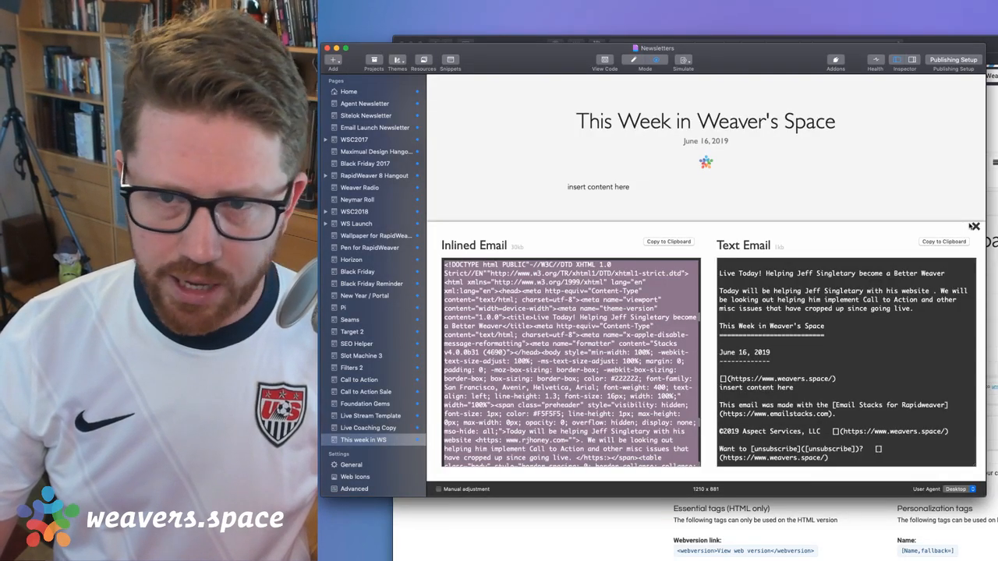
{"action": "left_click", "coordinate": [974, 226]}
{"action": "left_click", "coordinate": [912, 60]}
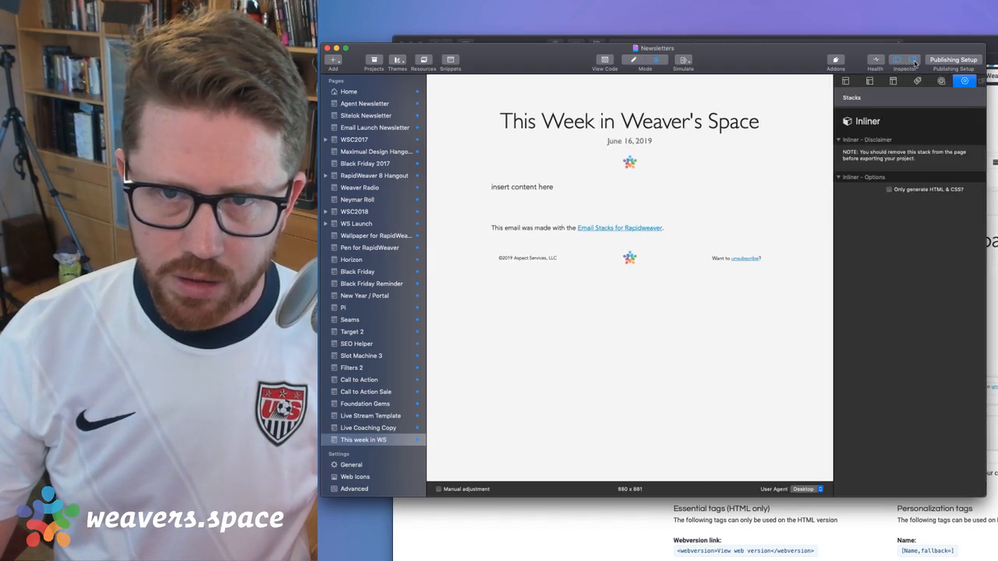
{"action": "left_click", "coordinate": [846, 81]}
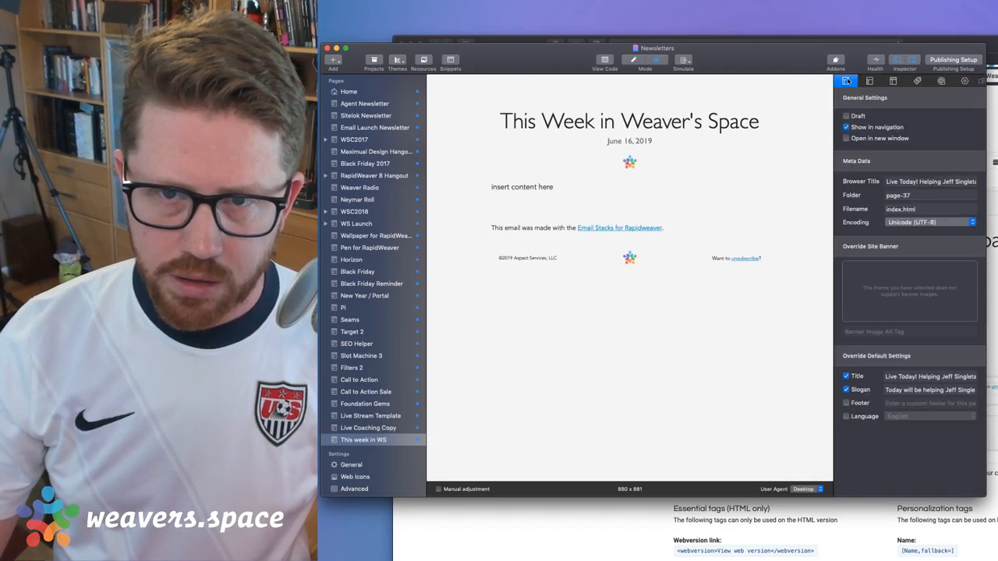
{"action": "left_click", "coordinate": [901, 181]}
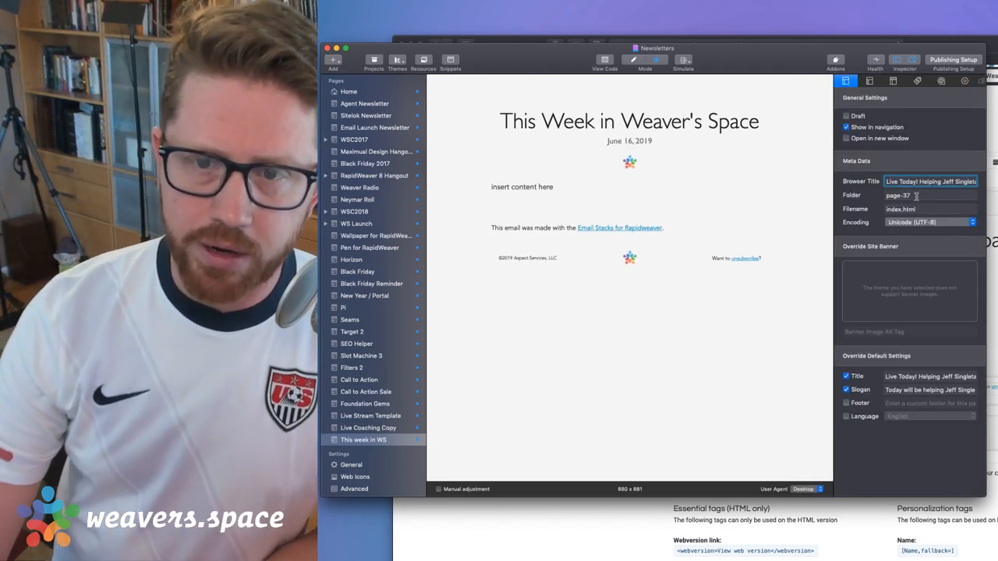
Review the overriding title and slogan of the This week in WS page, checking the slogan text from end to end
{"action": "left_click", "coordinate": [899, 390]}
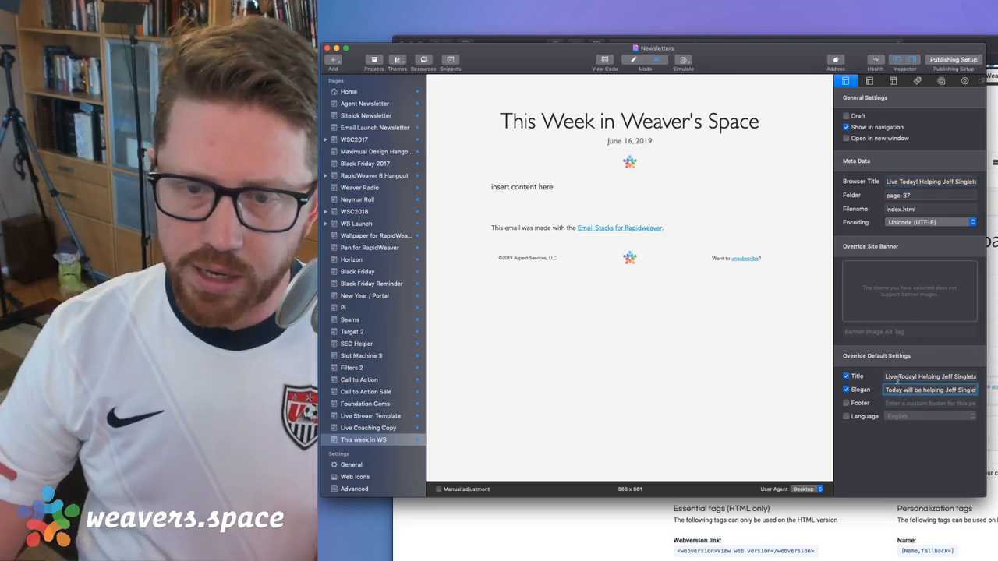
{"action": "left_click", "coordinate": [898, 378]}
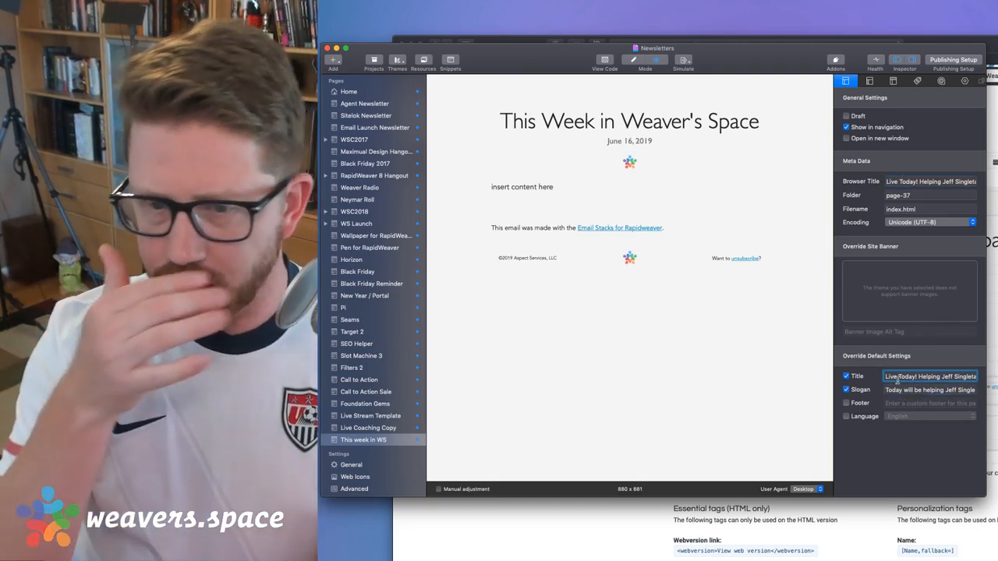
{"action": "key", "text": "Tab"}
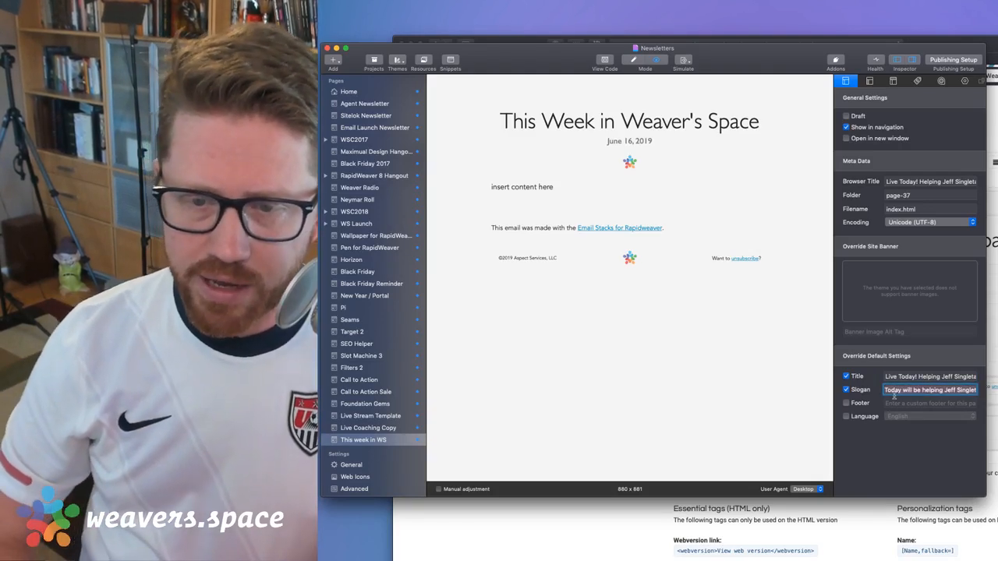
{"action": "left_click", "coordinate": [895, 396]}
{"action": "key", "text": "super+Right"}
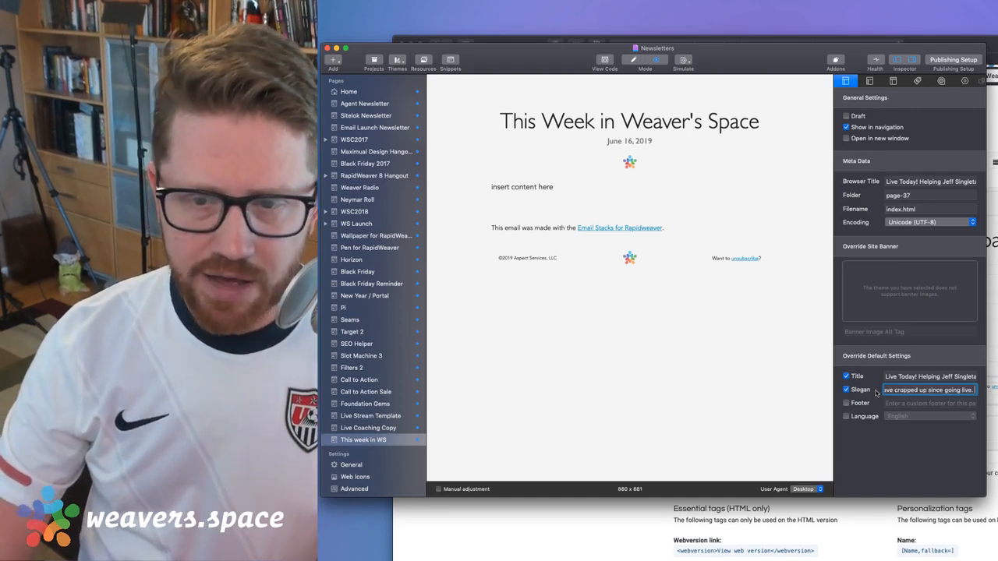
{"action": "key", "text": "super+Left"}
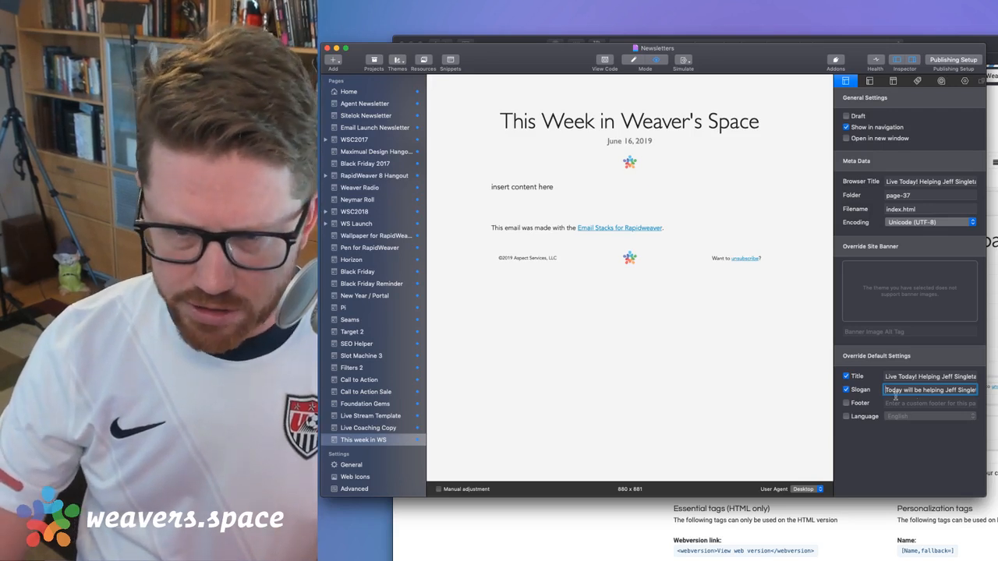
{"action": "key", "text": "super+a"}
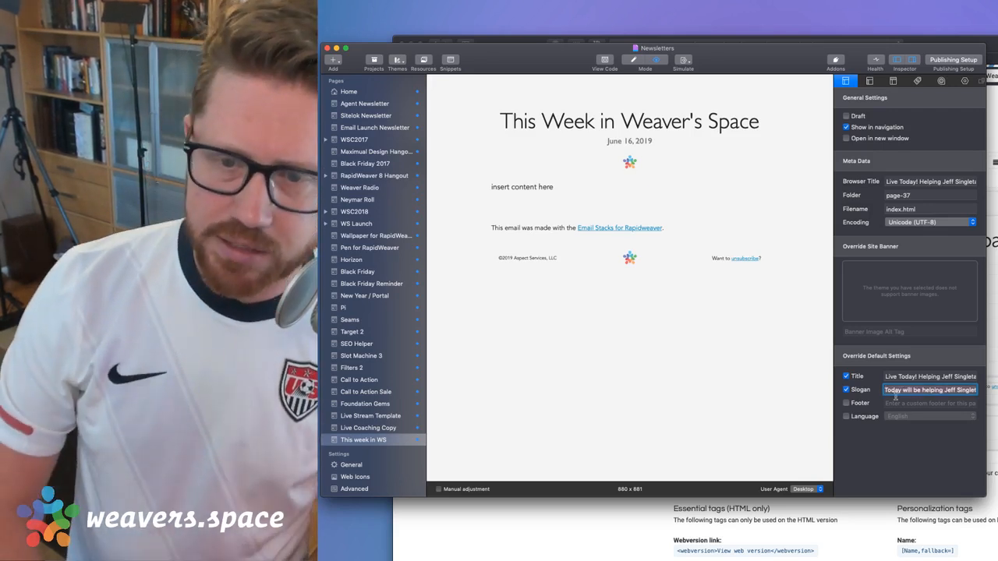
{"action": "key", "text": "Return"}
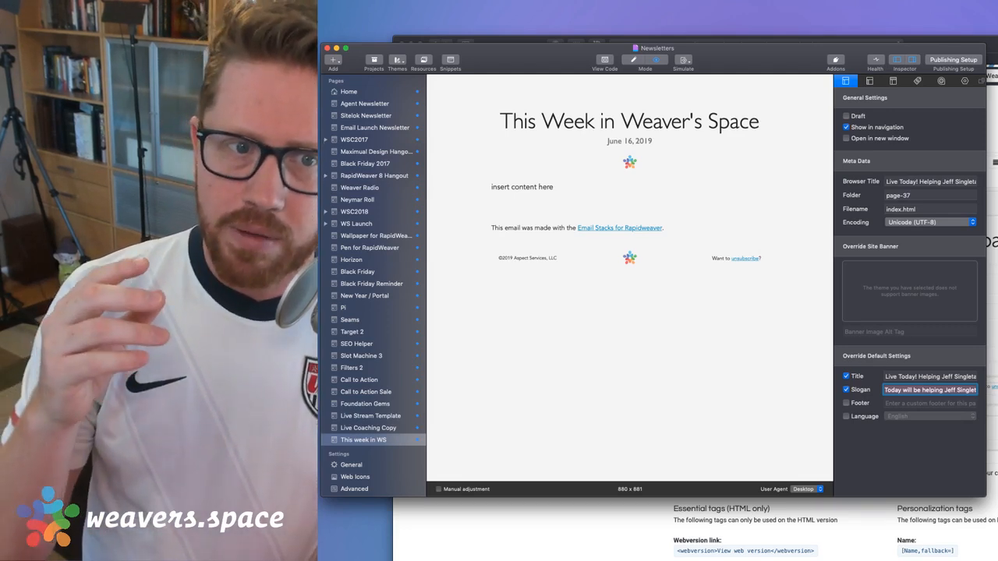
{"action": "left_click", "coordinate": [918, 378]}
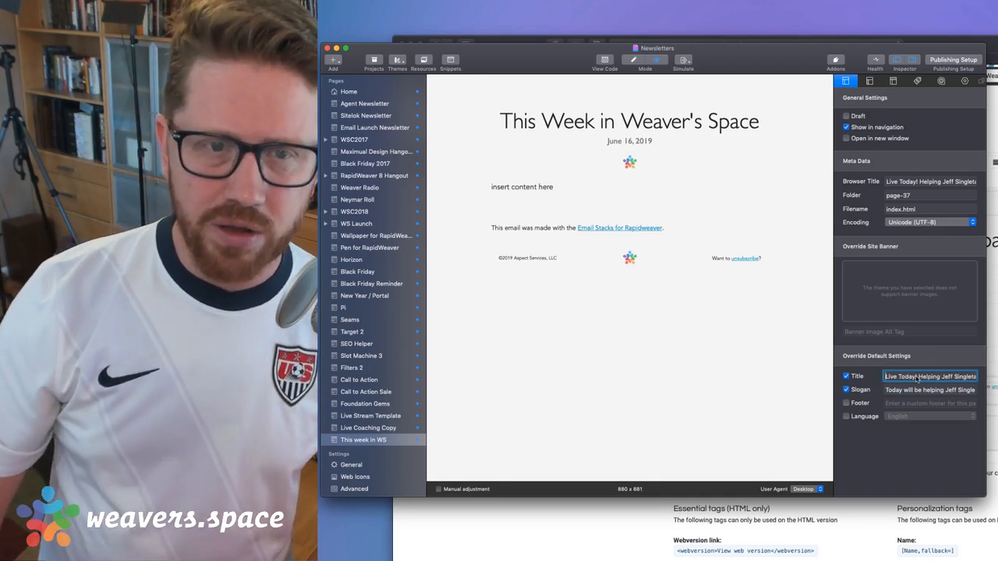
Look through the Live Coaching Copy and Live Stream Template pages, and read the Live Stream Template page's full slogan
{"action": "left_click", "coordinate": [365, 428]}
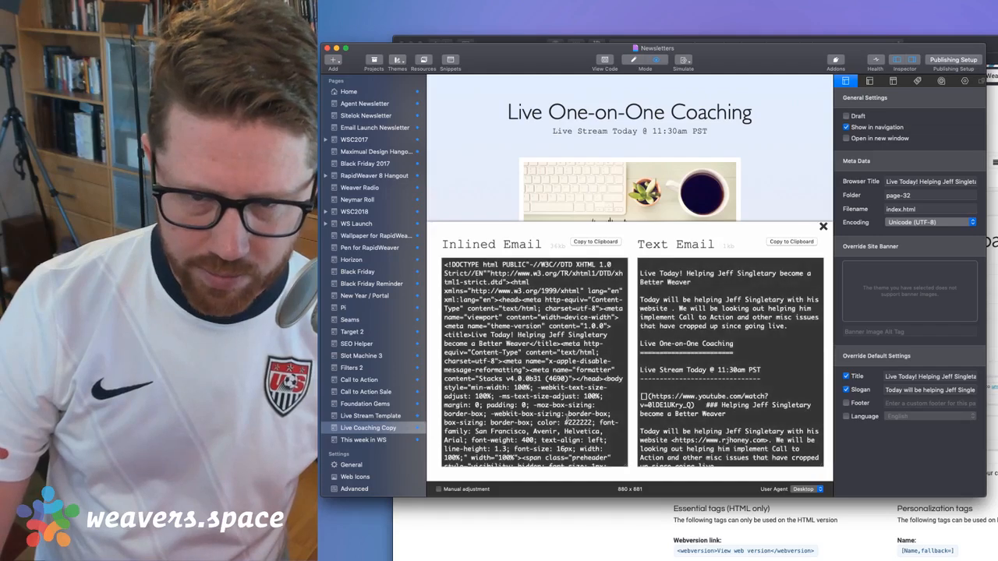
{"action": "left_click", "coordinate": [370, 417]}
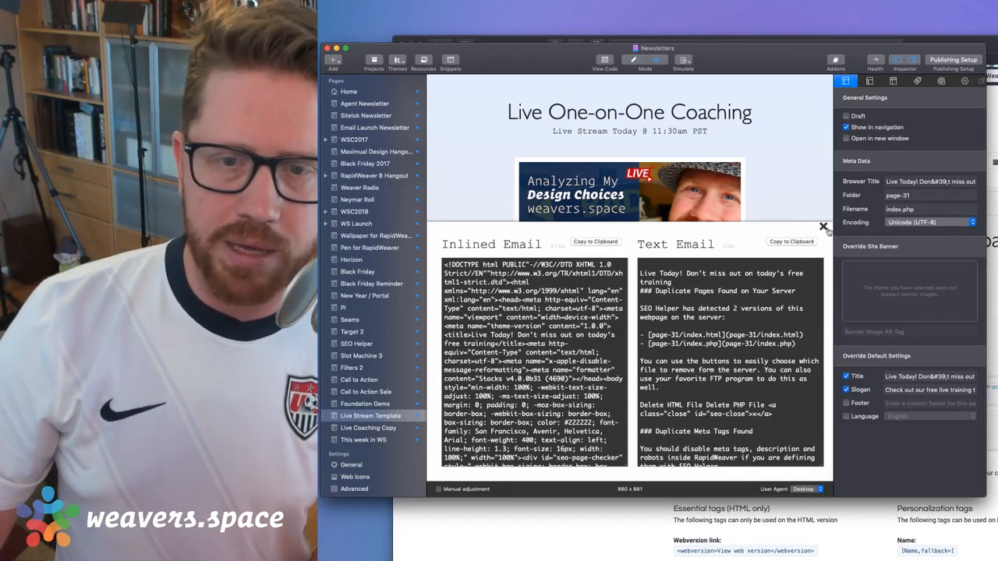
{"action": "left_click", "coordinate": [899, 391]}
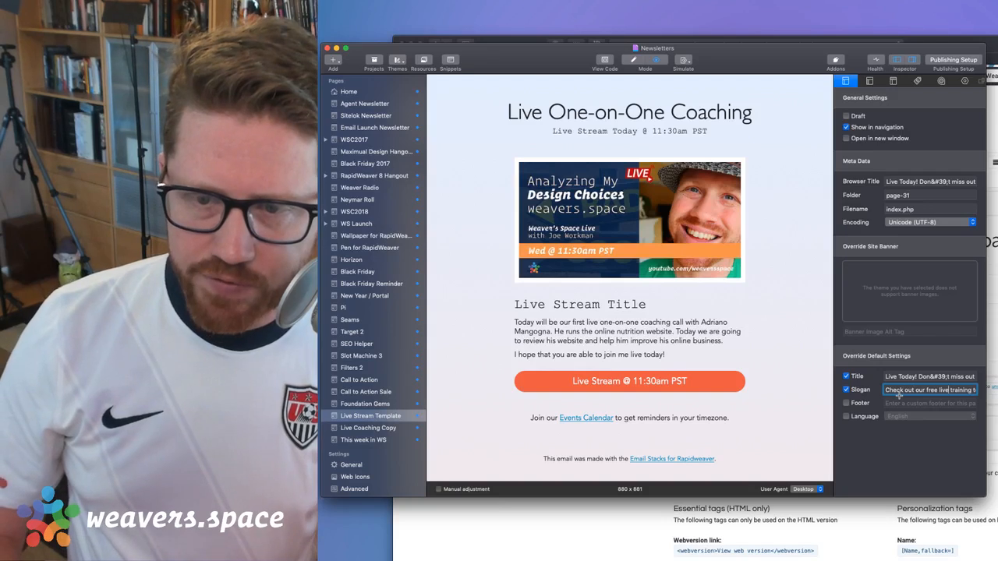
{"action": "key", "text": "alt+Right"}
{"action": "key", "text": "alt+Right"}
{"action": "key", "text": "alt+Right"}
{"action": "key", "text": "alt+Right"}
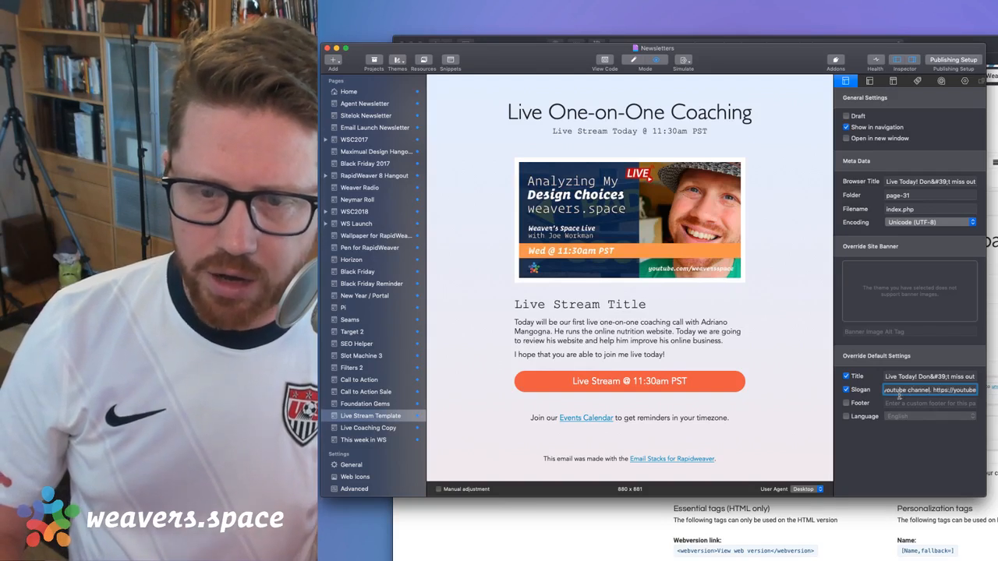
{"action": "key", "text": "alt+Right"}
{"action": "key", "text": "alt+Right"}
{"action": "key", "text": "alt+Right"}
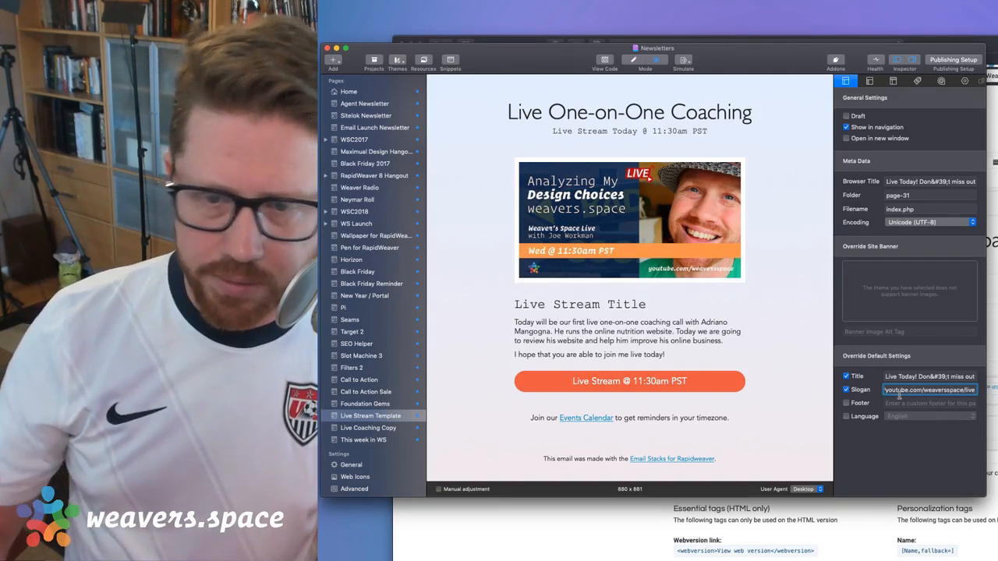
{"action": "key", "text": "super+Left"}
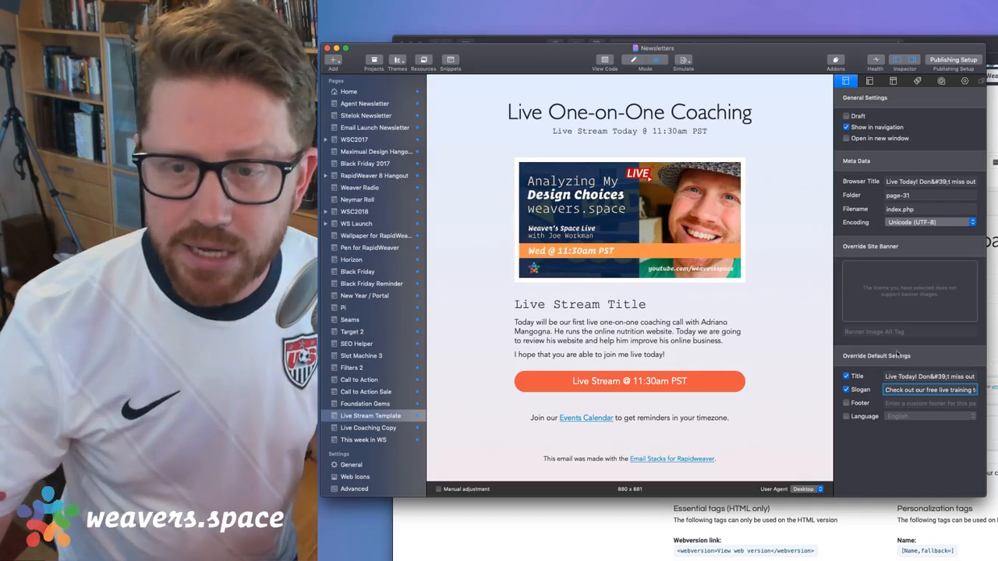
Switch to Sendy, show the HTML source of the saved Live Stream template and highlight its title tag
{"action": "key", "text": "super+Tab"}
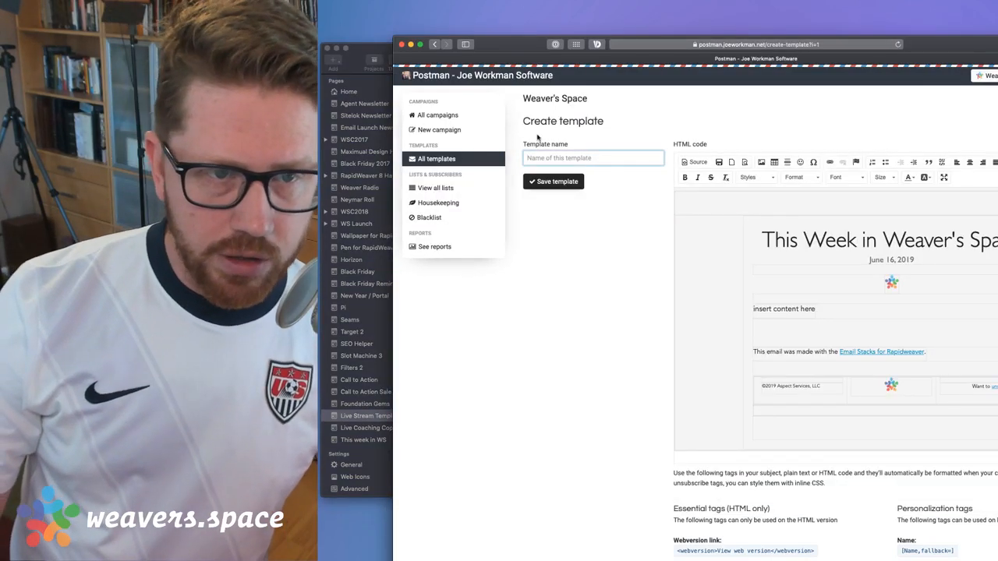
{"action": "left_click", "coordinate": [428, 162]}
{"action": "left_click", "coordinate": [556, 219]}
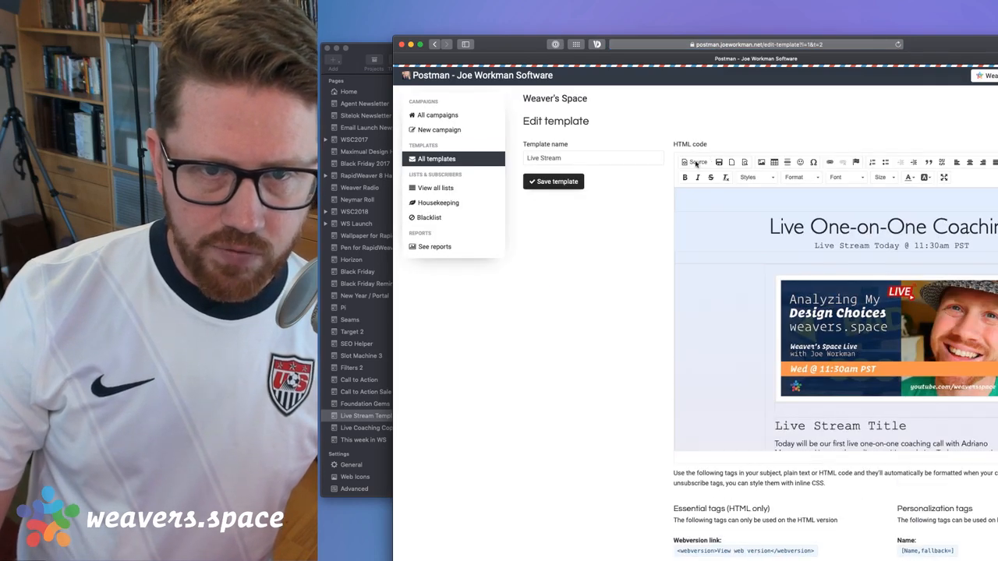
{"action": "left_click", "coordinate": [695, 163]}
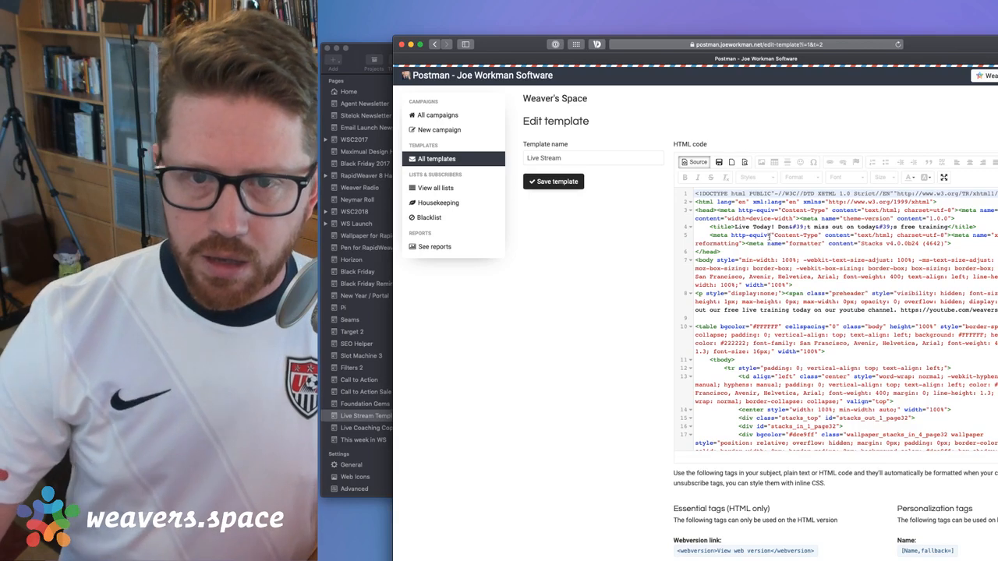
{"action": "left_click", "coordinate": [733, 227]}
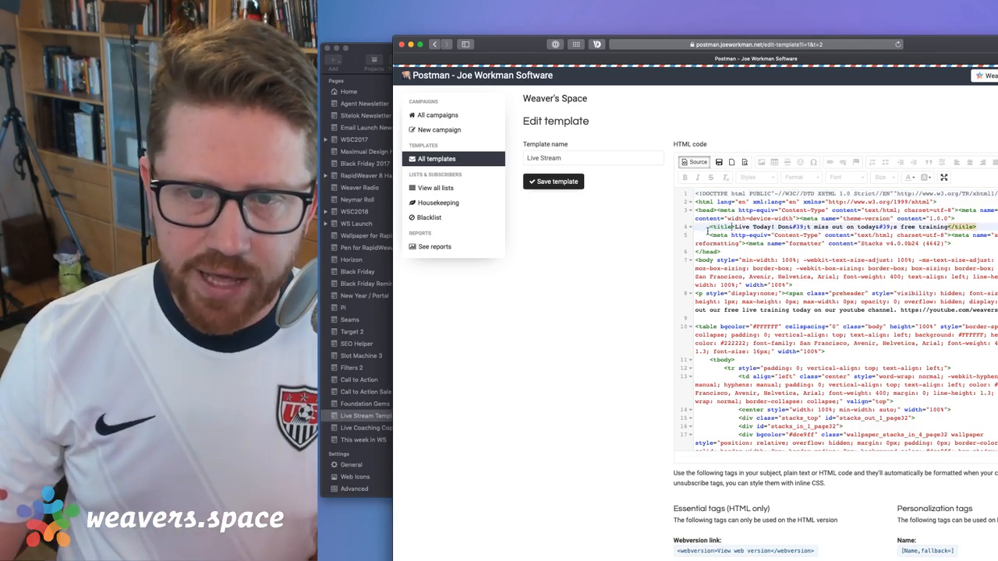
{"action": "left_click_drag", "start_coordinate": [708, 229], "coordinate": [978, 228]}
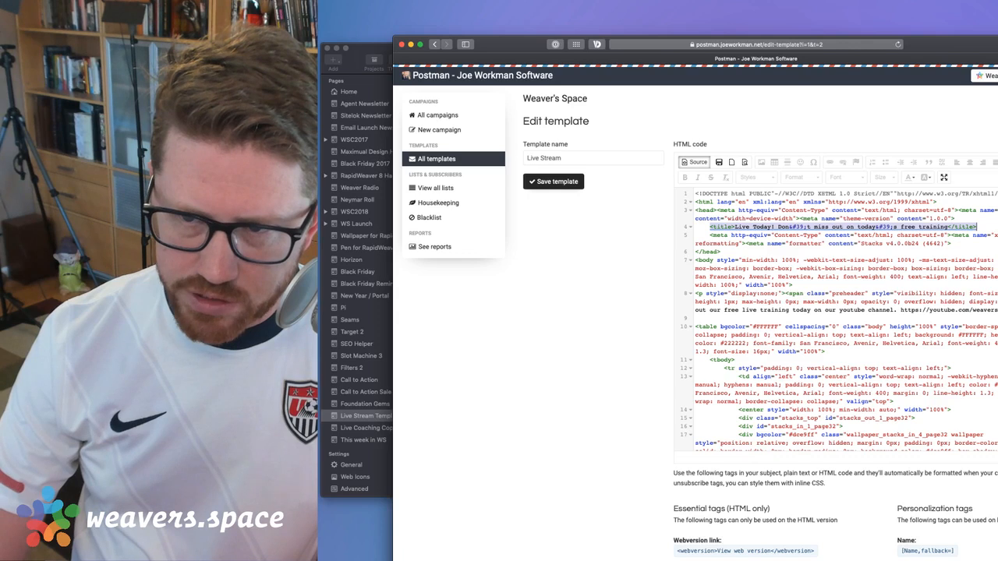
Highlight the hidden preheader paragraph in the Live Stream template's source, then return to the rendered view
{"action": "left_click_drag", "start_coordinate": [997, 311], "coordinate": [997, 302]}
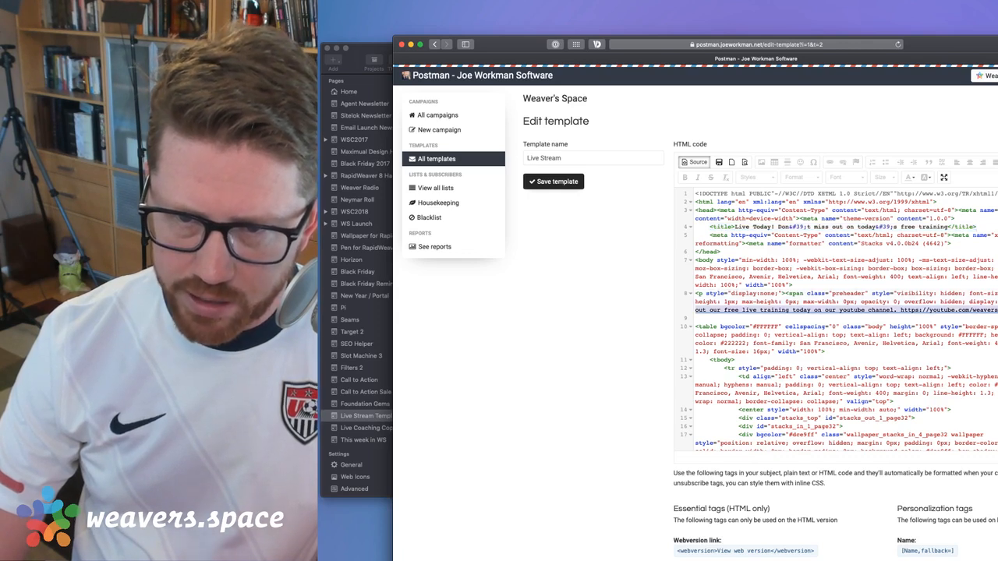
{"action": "left_click", "coordinate": [712, 306]}
{"action": "left_click_drag", "start_coordinate": [696, 294], "coordinate": [997, 310]}
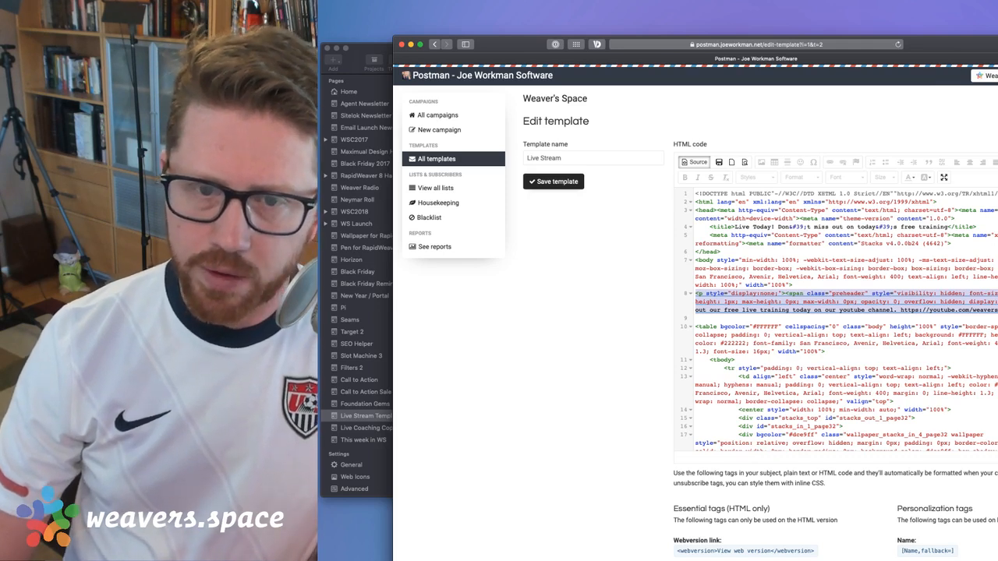
{"action": "left_click", "coordinate": [789, 284]}
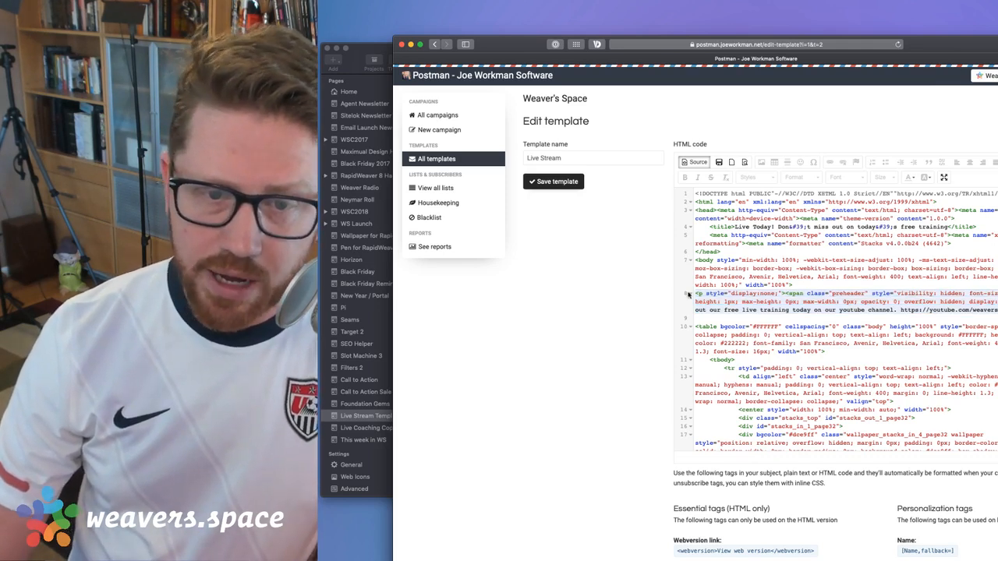
{"action": "left_click_drag", "start_coordinate": [696, 294], "coordinate": [953, 321]}
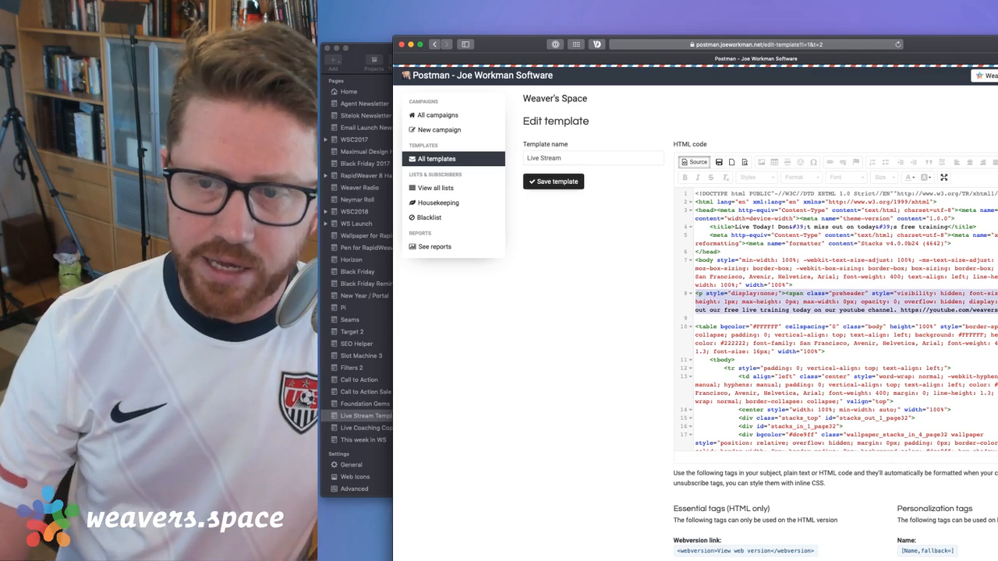
{"action": "key", "text": "shift+Left"}
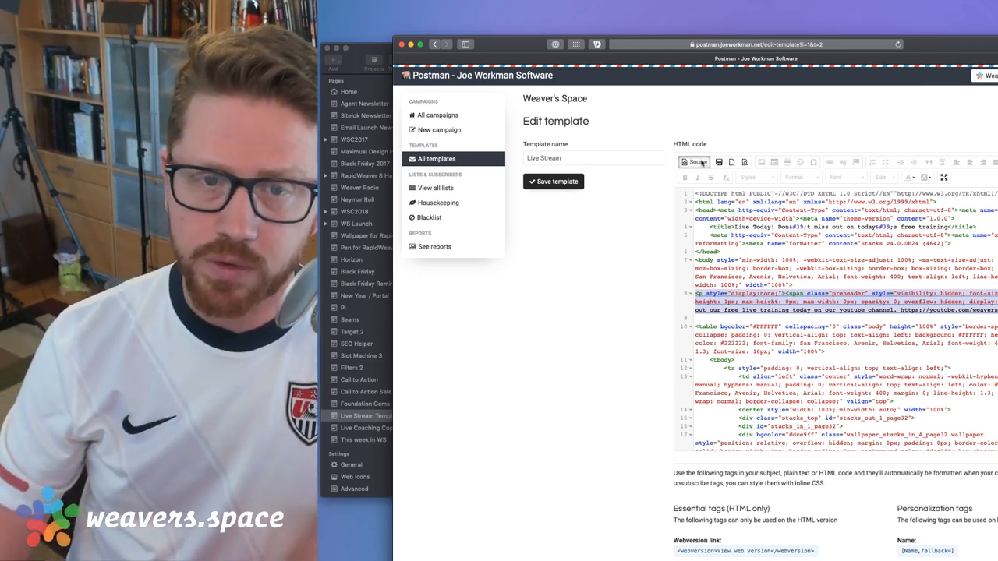
{"action": "left_click", "coordinate": [695, 162]}
Open the Live Stream draft campaign for editing, show its HTML source and select the text inside the title tag
{"action": "left_click", "coordinate": [435, 115]}
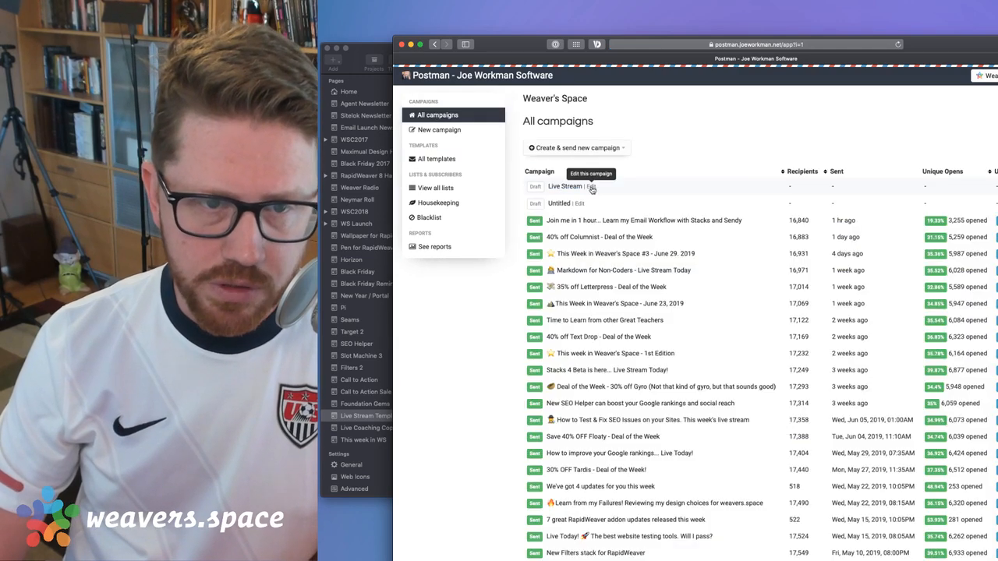
{"action": "left_click", "coordinate": [590, 187]}
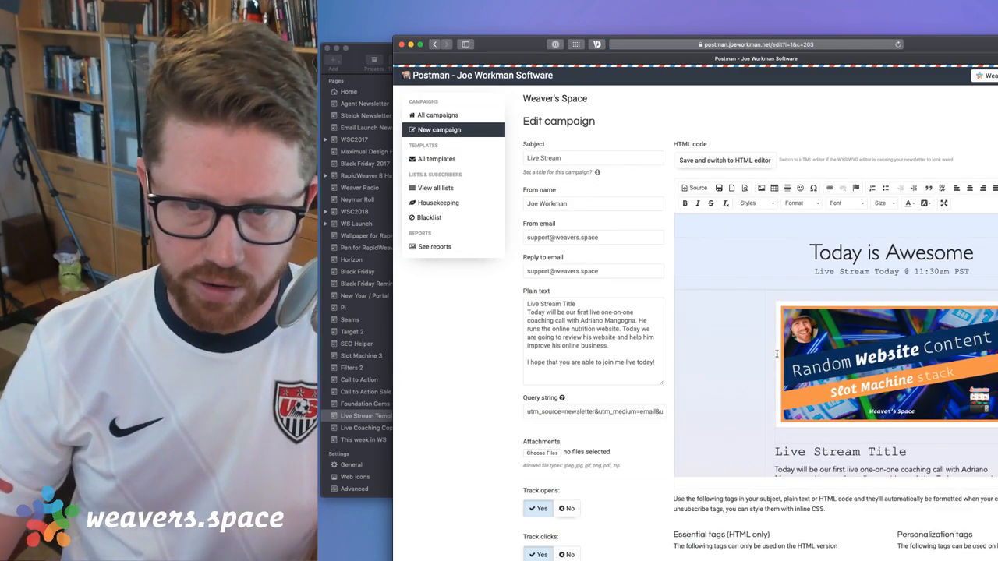
{"action": "left_click", "coordinate": [696, 188]}
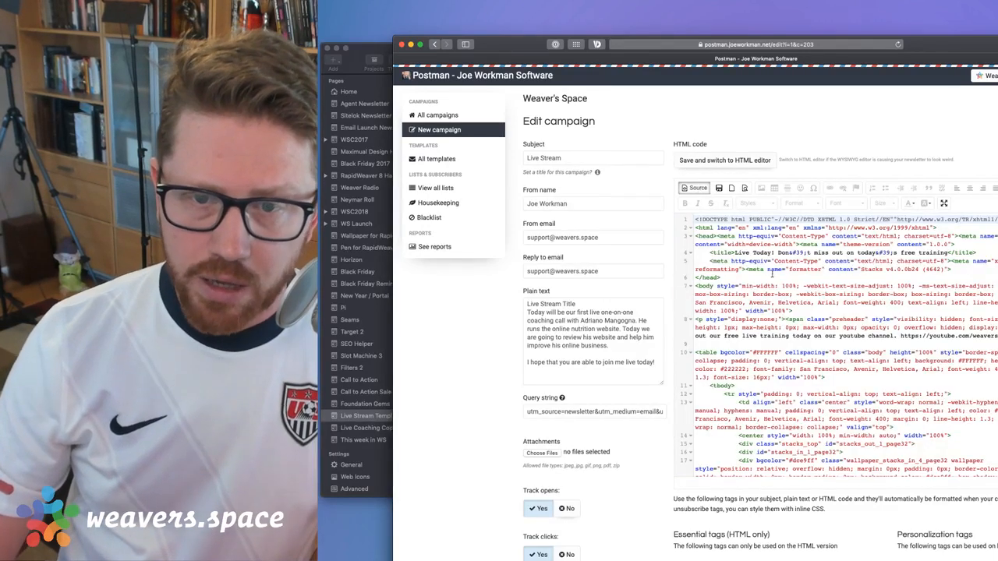
{"action": "left_click", "coordinate": [839, 244]}
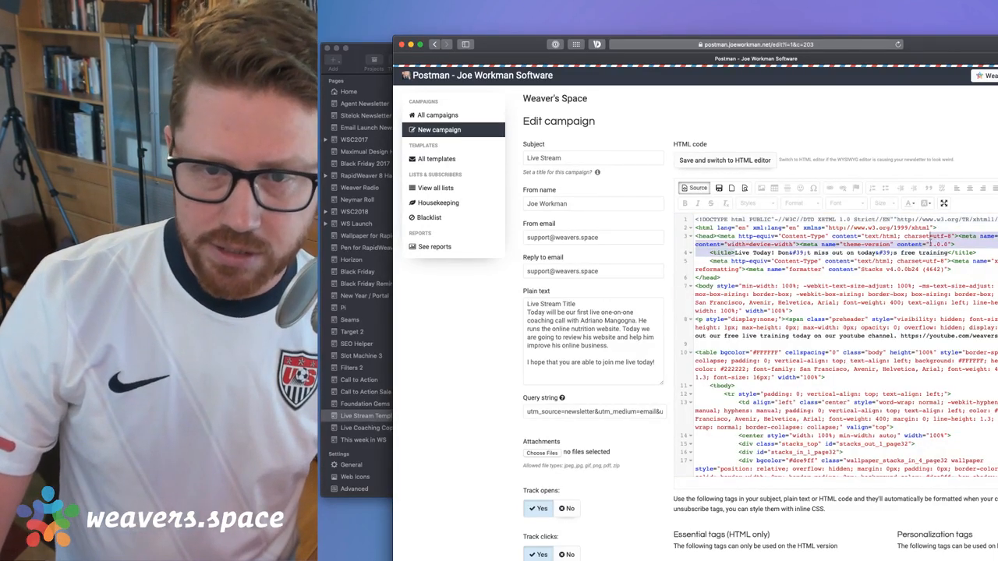
{"action": "left_click_drag", "start_coordinate": [734, 252], "coordinate": [948, 253]}
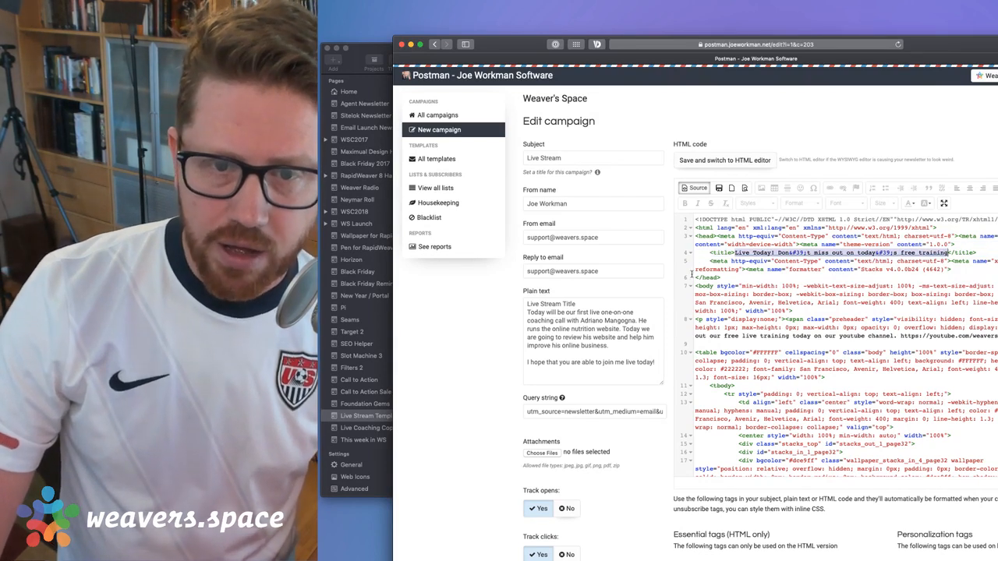
Compare the campaign's subject with the title tag text, and highlight the hidden preheader text in its HTML source
{"action": "left_click_drag", "start_coordinate": [570, 161], "coordinate": [462, 169]}
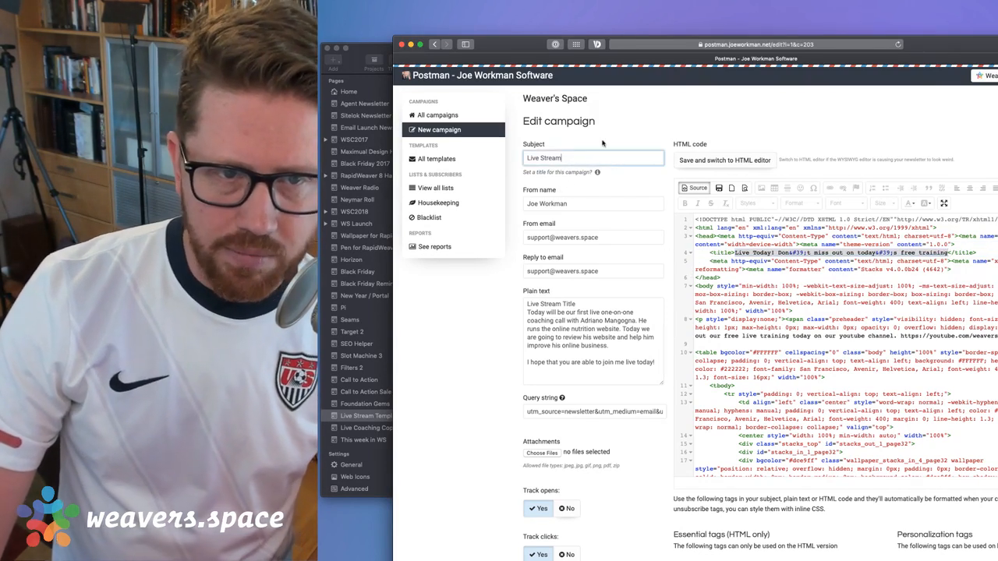
{"action": "left_click_drag", "start_coordinate": [597, 156], "coordinate": [450, 174]}
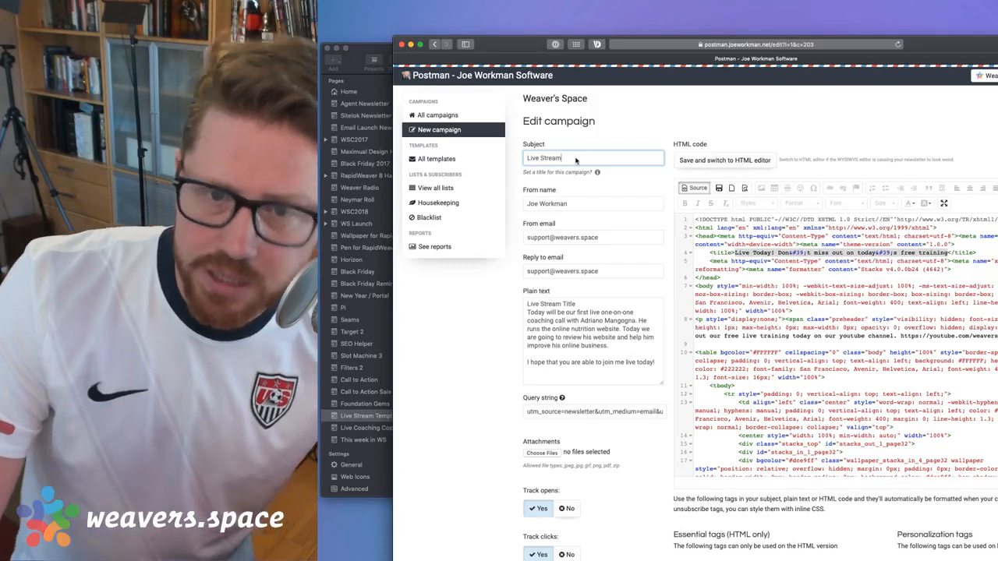
{"action": "left_click", "coordinate": [742, 255]}
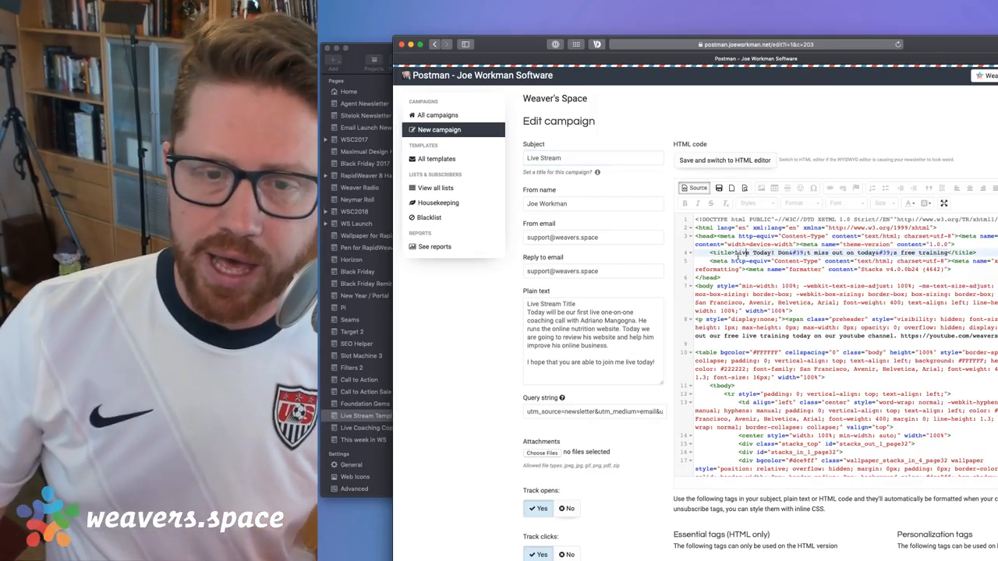
{"action": "left_click_drag", "start_coordinate": [741, 255], "coordinate": [949, 262]}
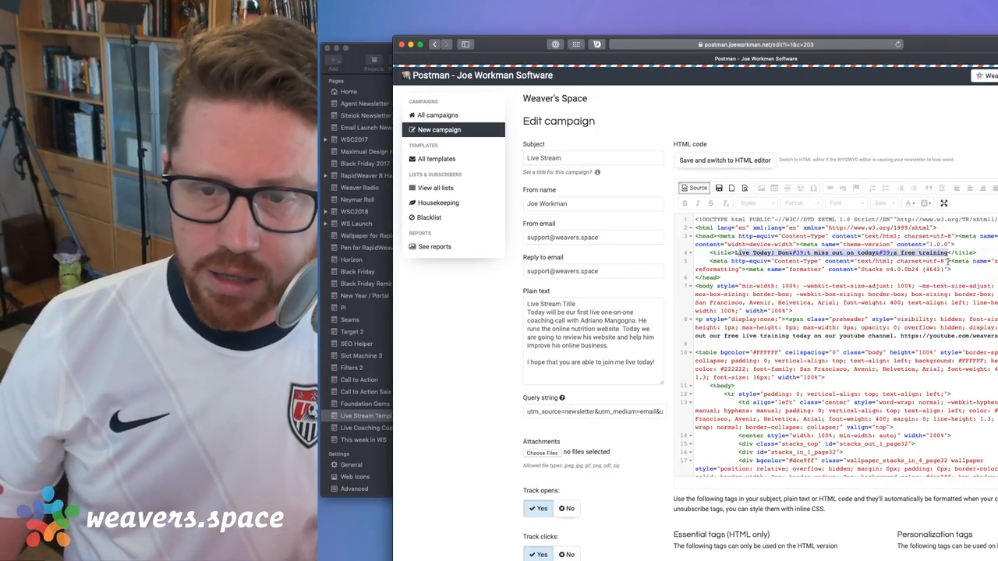
{"action": "left_click", "coordinate": [948, 310]}
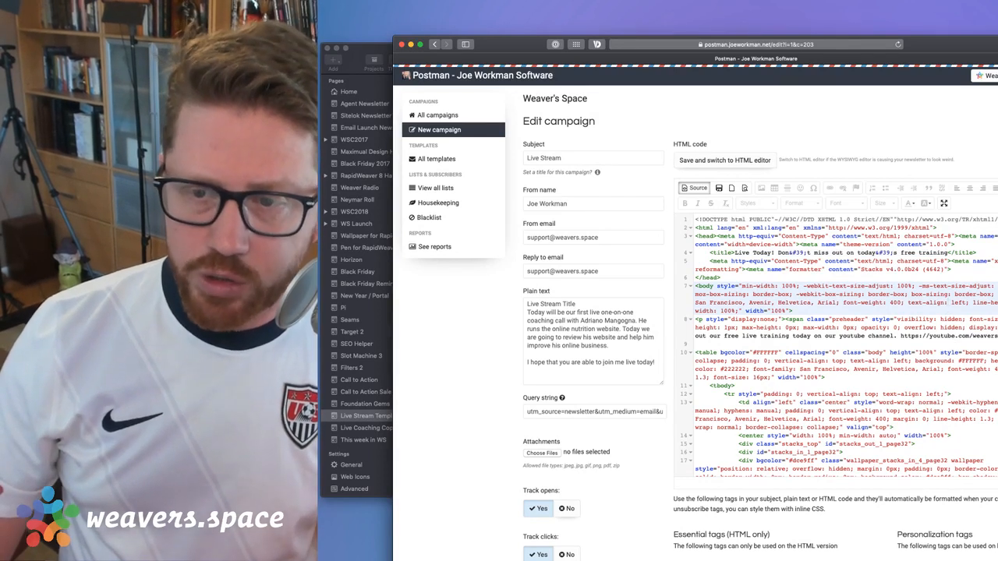
{"action": "left_click_drag", "start_coordinate": [997, 328], "coordinate": [997, 336]}
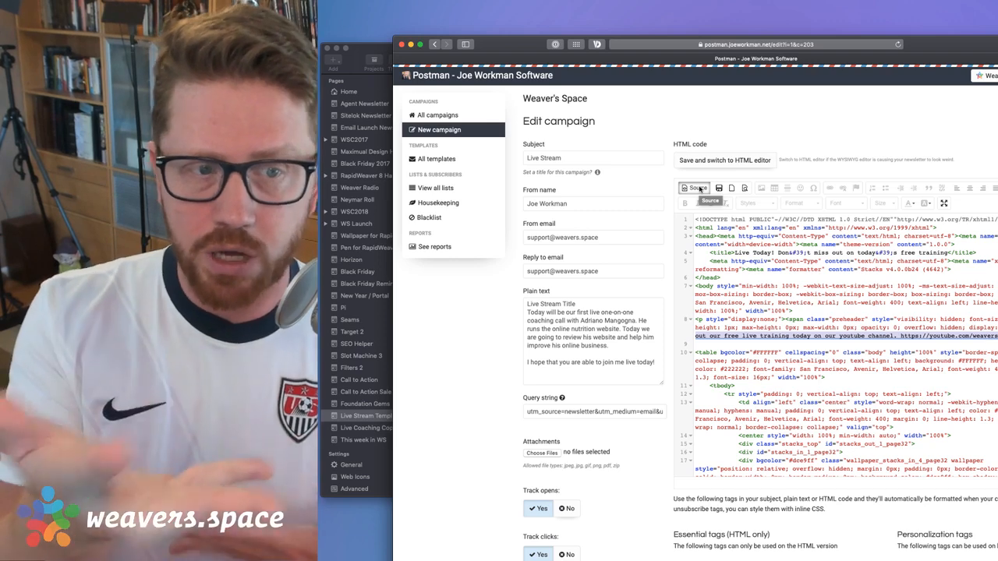
Check the page title and slogan in RapidWeaver, then return the Sendy campaign's HTML source to its rendered view
{"action": "left_click", "coordinate": [378, 53]}
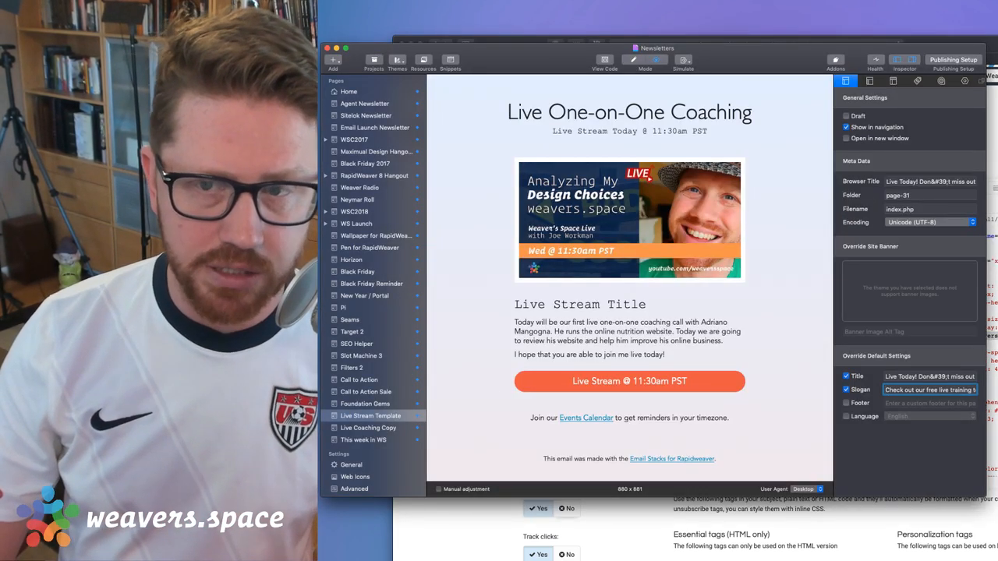
{"action": "left_click", "coordinate": [797, 40]}
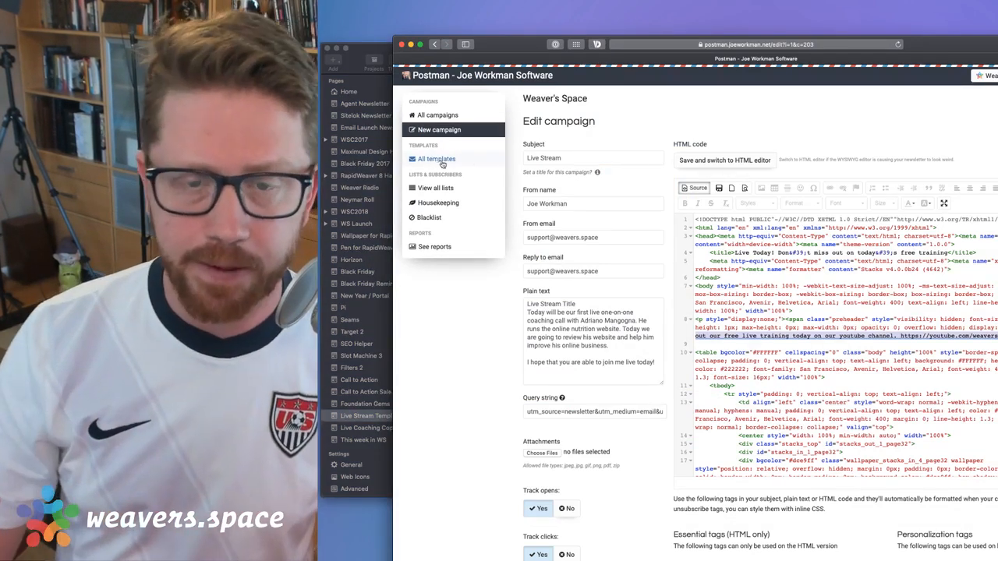
{"action": "left_click", "coordinate": [692, 189]}
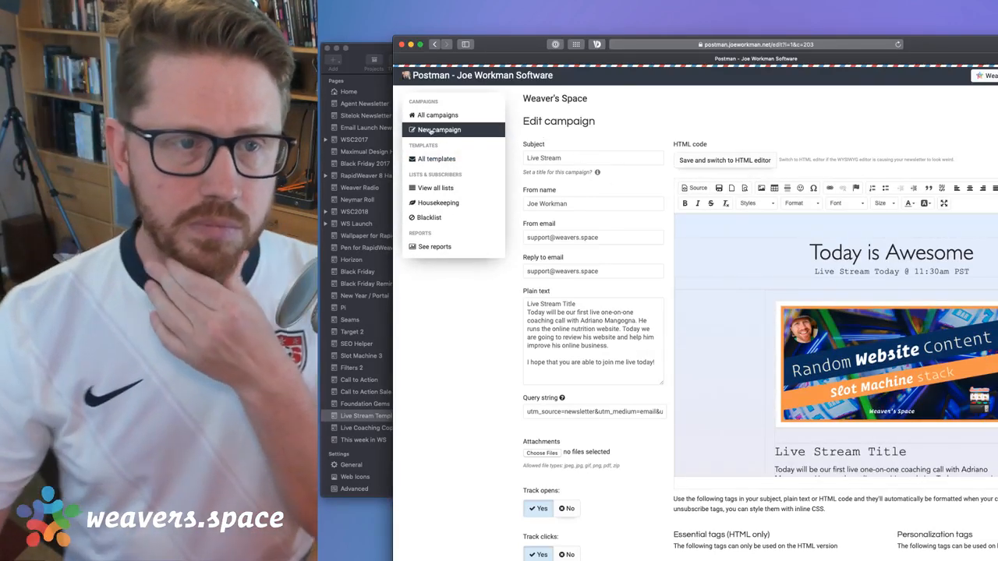
Create a new campaign from the This Week in Weaver's Space template
{"action": "left_click", "coordinate": [432, 115]}
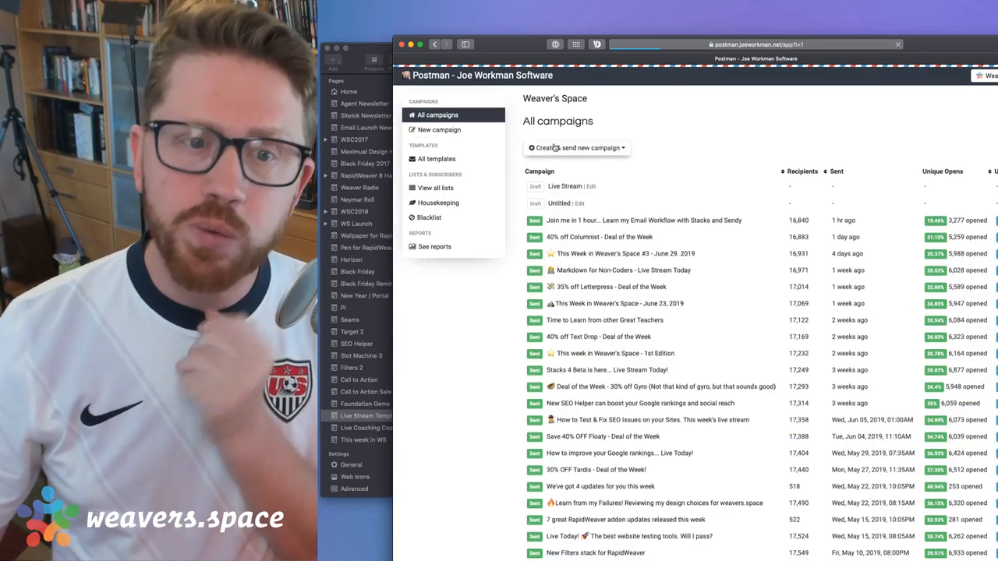
{"action": "left_click", "coordinate": [598, 150]}
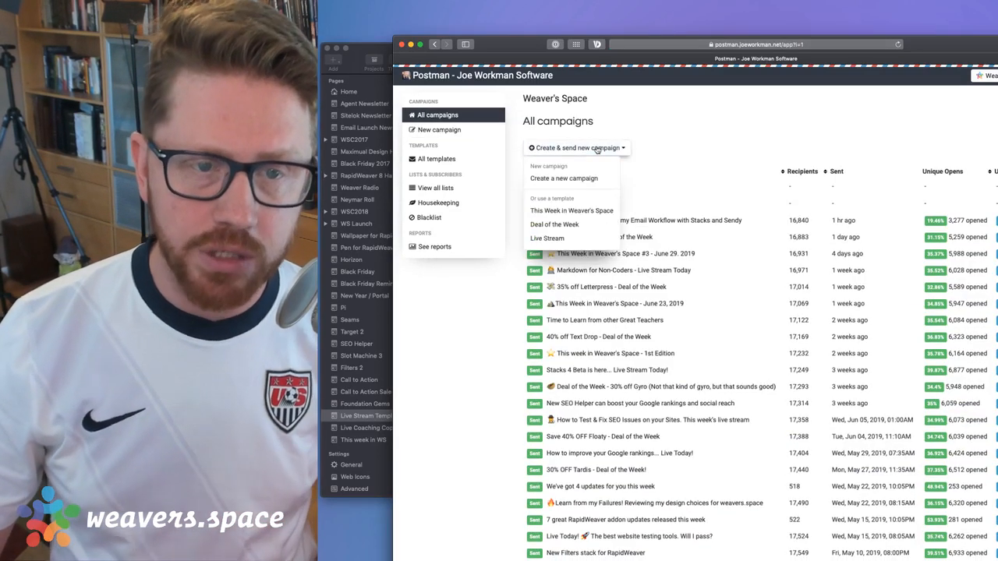
{"action": "left_click", "coordinate": [566, 212]}
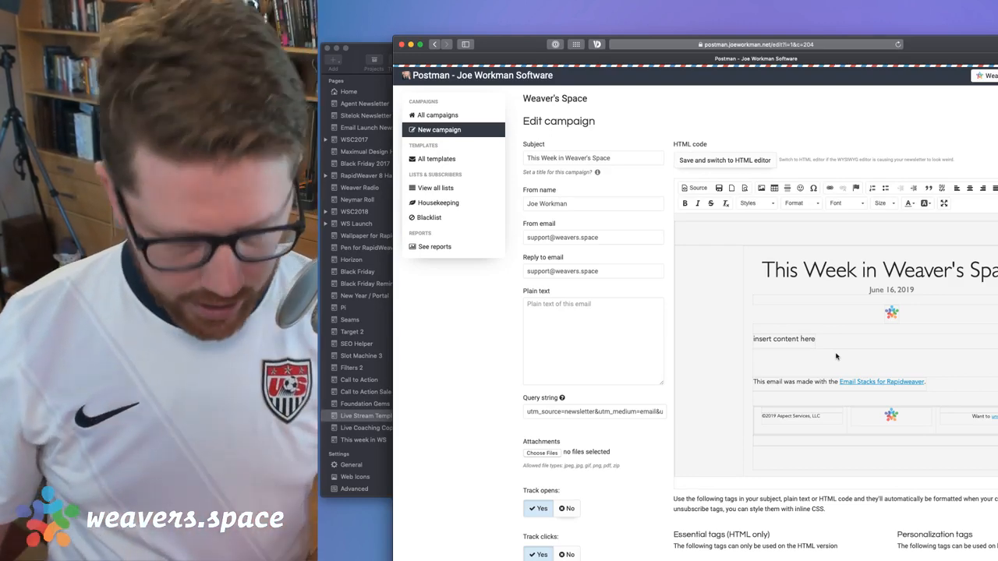
Switch to Drafts, open the June 29, 2019 This Week in Weaver's Space note, enlarge the window and look through the text
{"action": "key", "text": "super+Tab"}
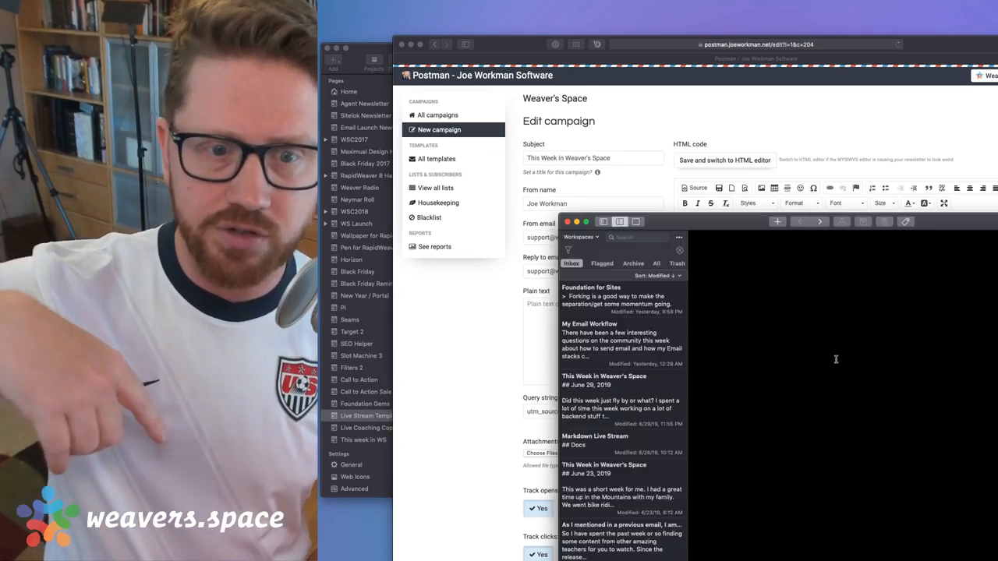
{"action": "left_click", "coordinate": [616, 384]}
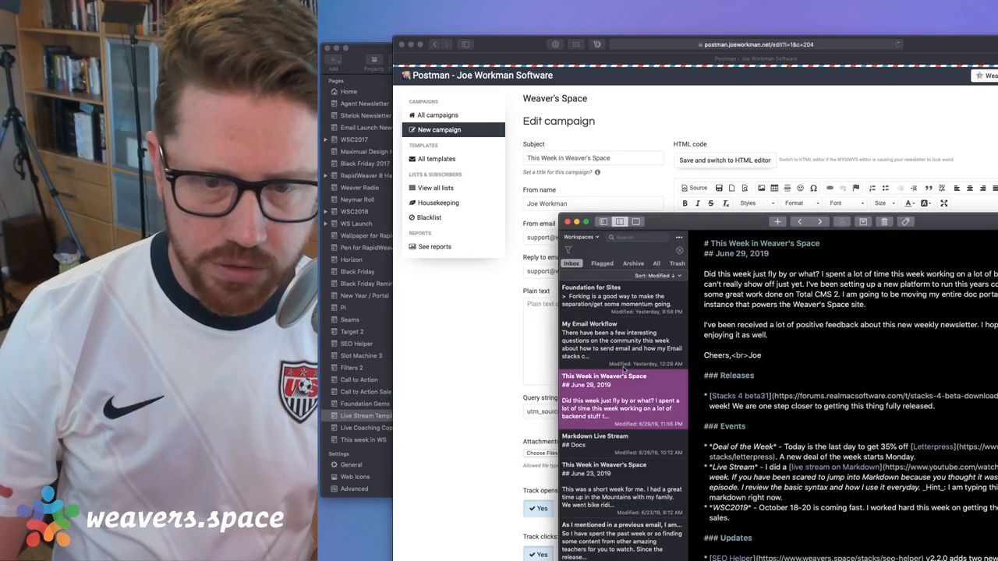
{"action": "left_click_drag", "start_coordinate": [951, 218], "coordinate": [833, 117]}
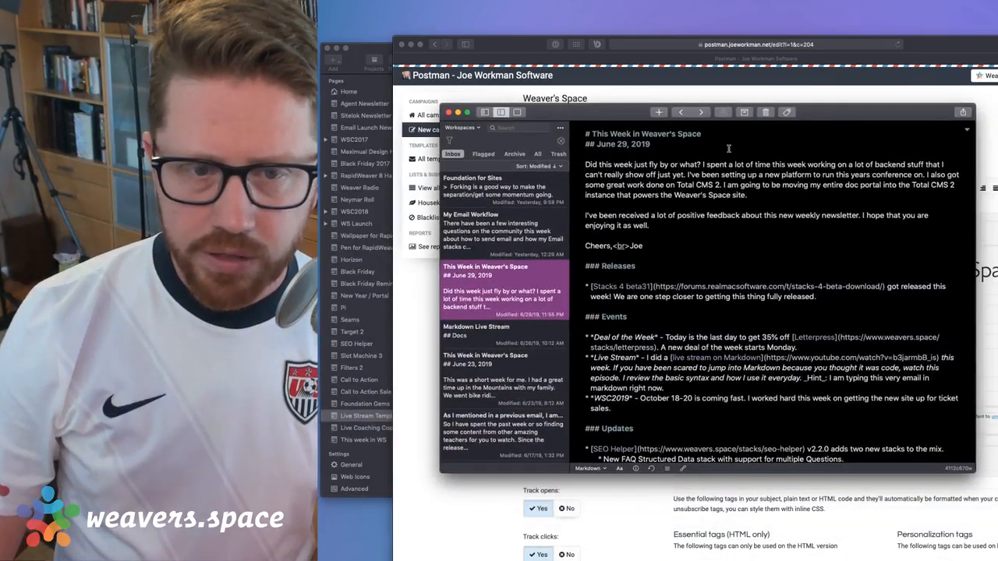
{"action": "double_click", "coordinate": [853, 117]}
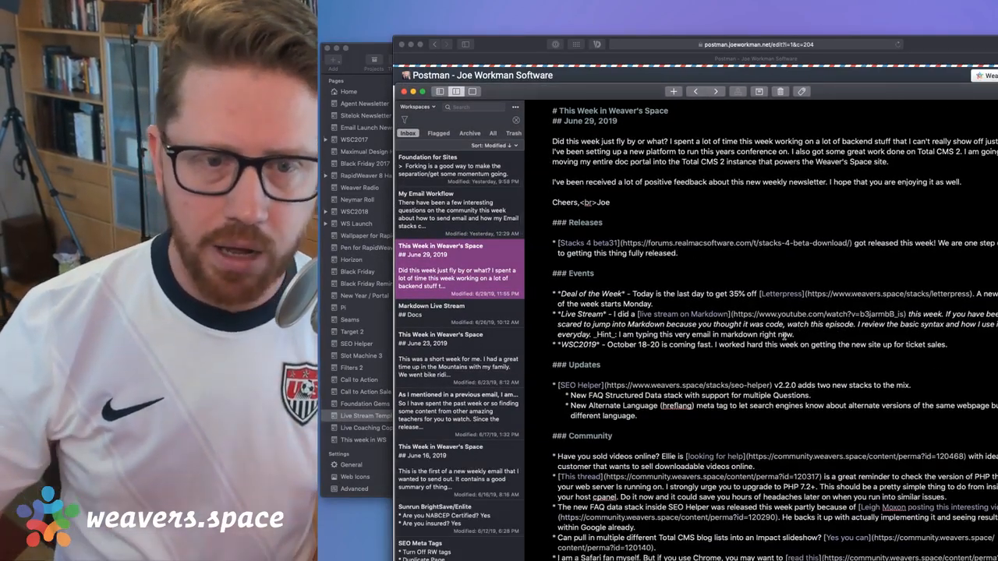
{"action": "scroll", "coordinate": [784, 335], "scroll_direction": "down", "scroll_amount": 10}
{"action": "scroll", "coordinate": [784, 336], "scroll_direction": "up", "scroll_amount": 10}
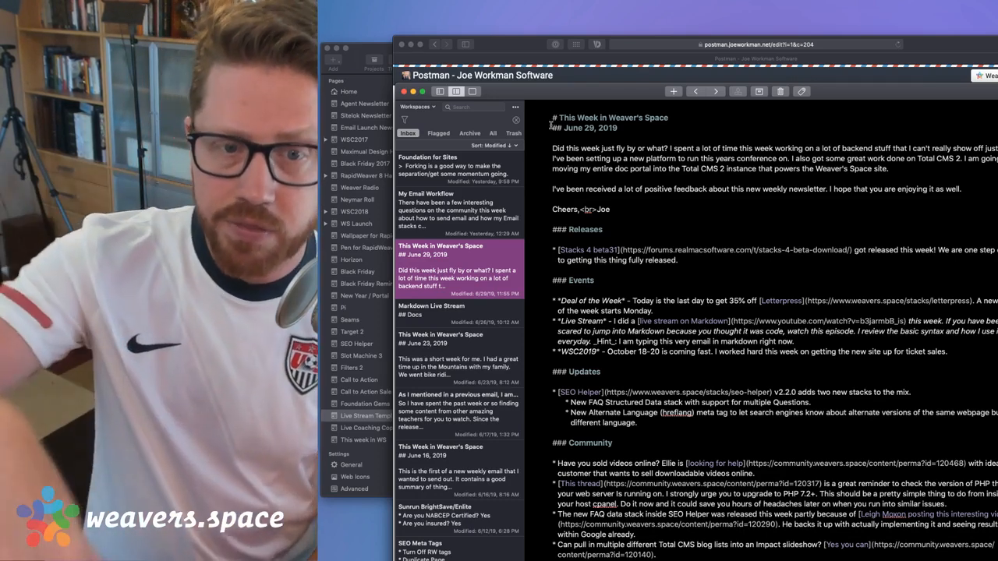
Select the note's body from the opening "Did this week just fly by" paragraph through the closing line, leaving out the two headings
{"action": "left_click", "coordinate": [550, 125]}
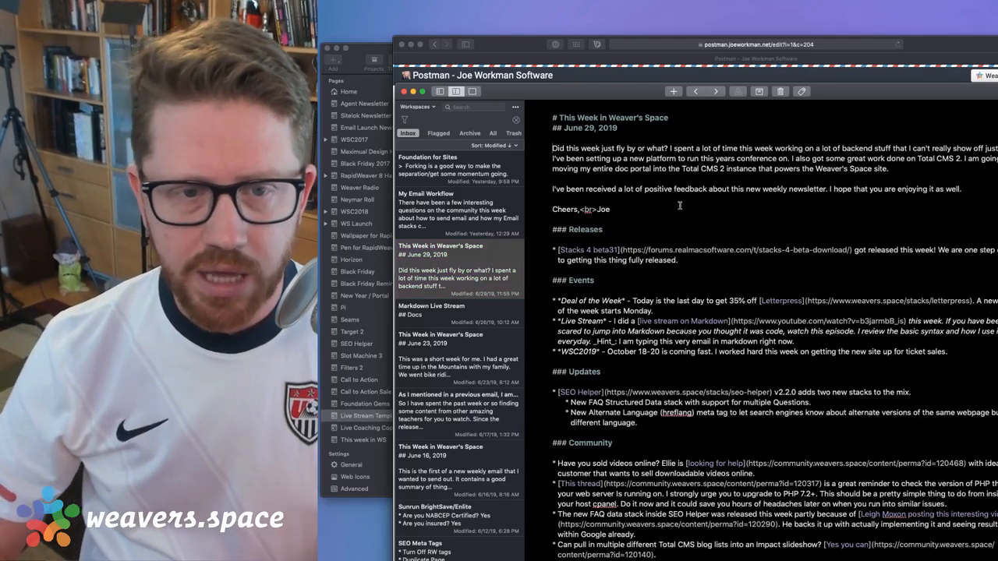
{"action": "scroll", "coordinate": [680, 206], "scroll_direction": "down", "scroll_amount": 10}
{"action": "scroll", "coordinate": [663, 179], "scroll_direction": "up", "scroll_amount": 10}
{"action": "scroll", "coordinate": [656, 158], "scroll_direction": "down", "scroll_amount": 10}
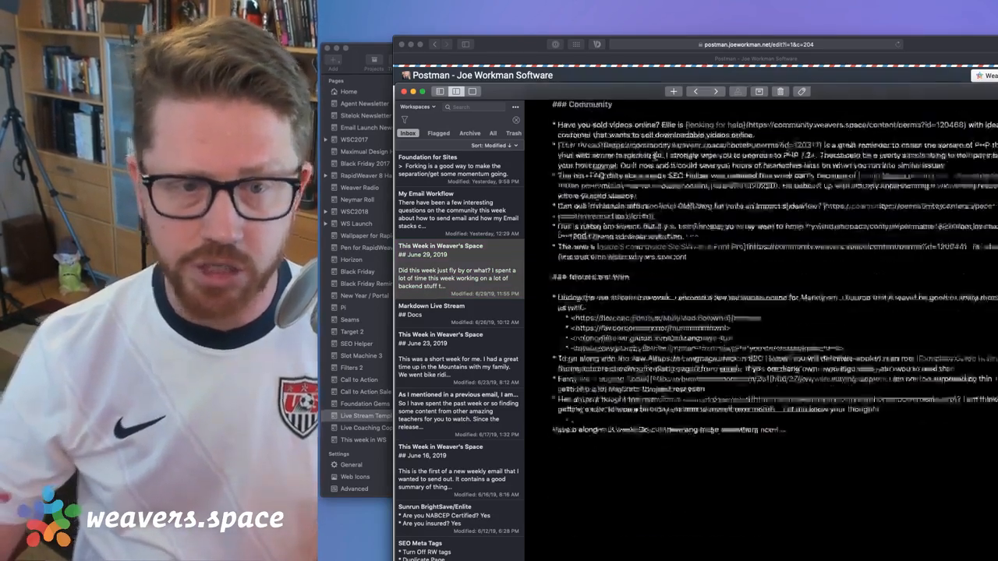
{"action": "scroll", "coordinate": [657, 152], "scroll_direction": "up", "scroll_amount": 10}
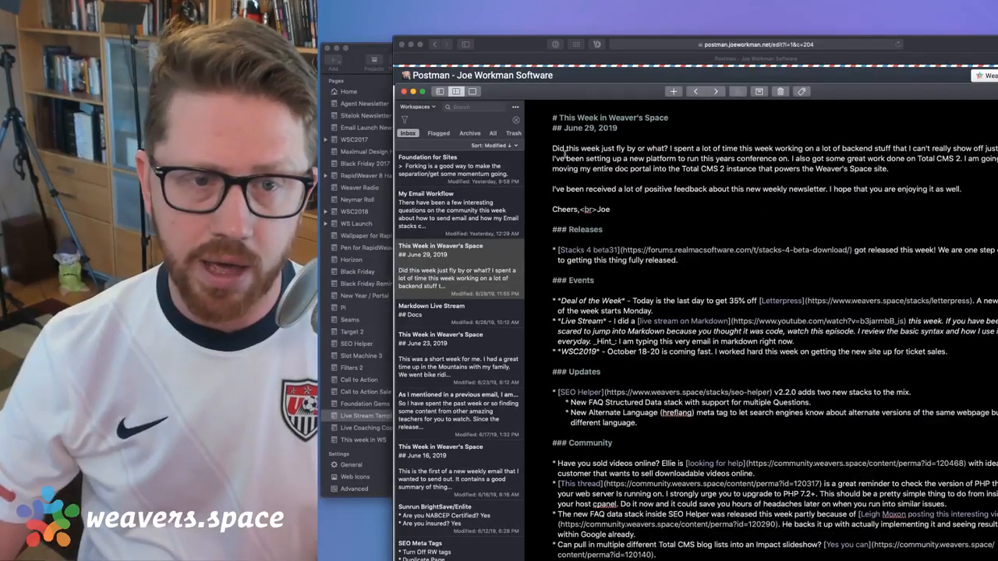
{"action": "scroll", "coordinate": [563, 153], "scroll_direction": "down", "scroll_amount": 10}
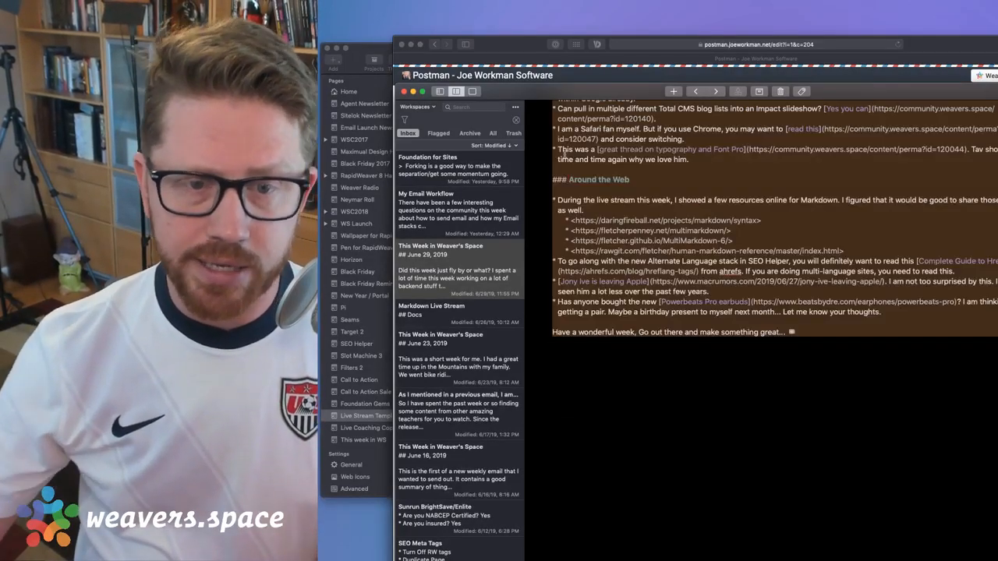
{"action": "scroll", "coordinate": [641, 176], "scroll_direction": "up", "scroll_amount": 3}
{"action": "scroll", "coordinate": [642, 178], "scroll_direction": "up", "scroll_amount": 8}
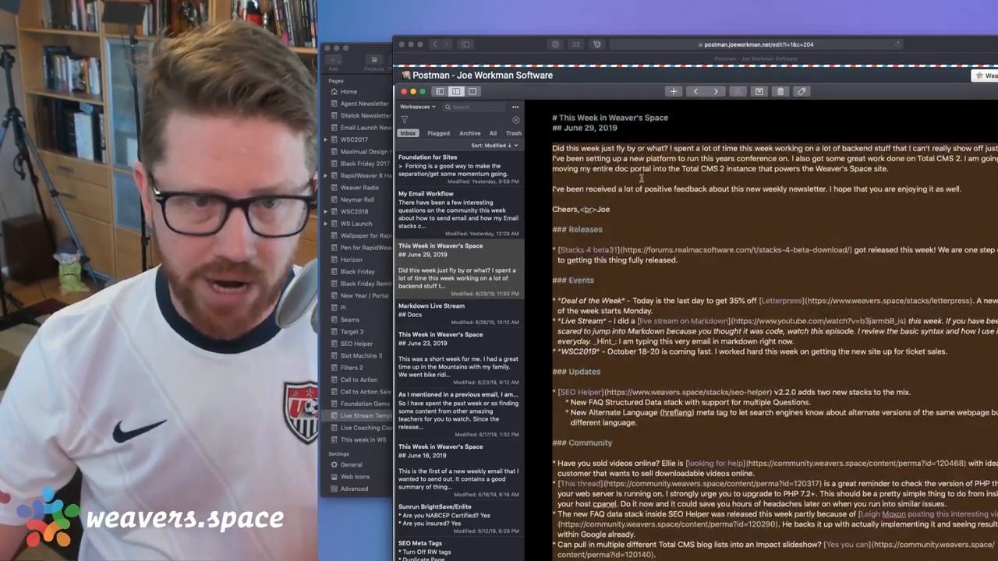
{"action": "right_click", "coordinate": [639, 177]}
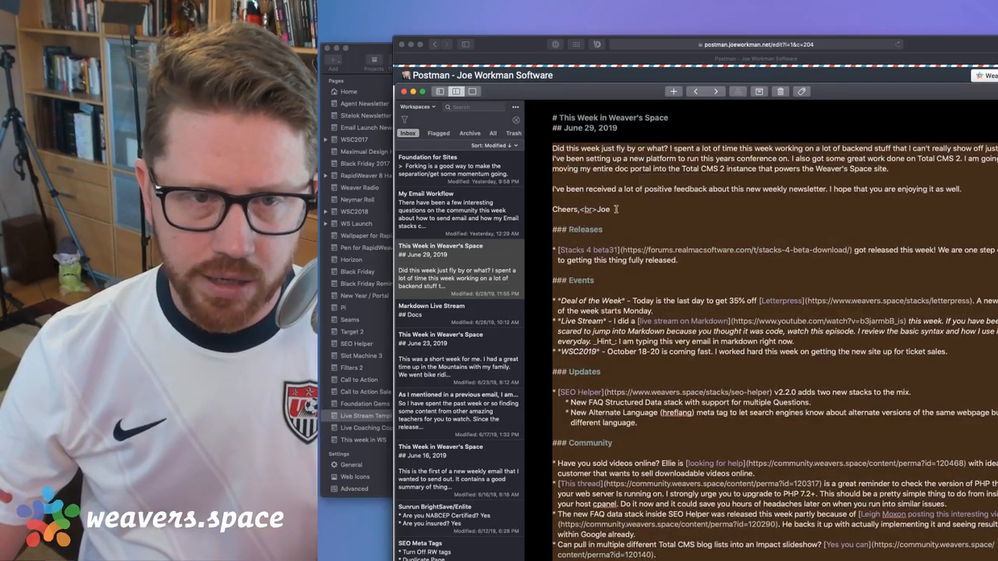
{"action": "right_click", "coordinate": [613, 170]}
{"action": "left_click", "coordinate": [575, 169]}
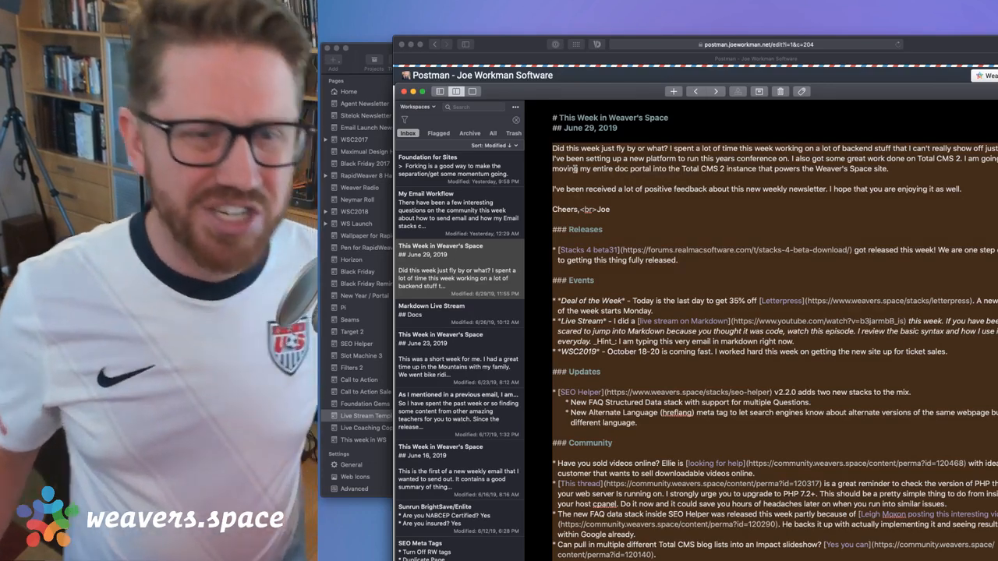
{"action": "right_click", "coordinate": [575, 168]}
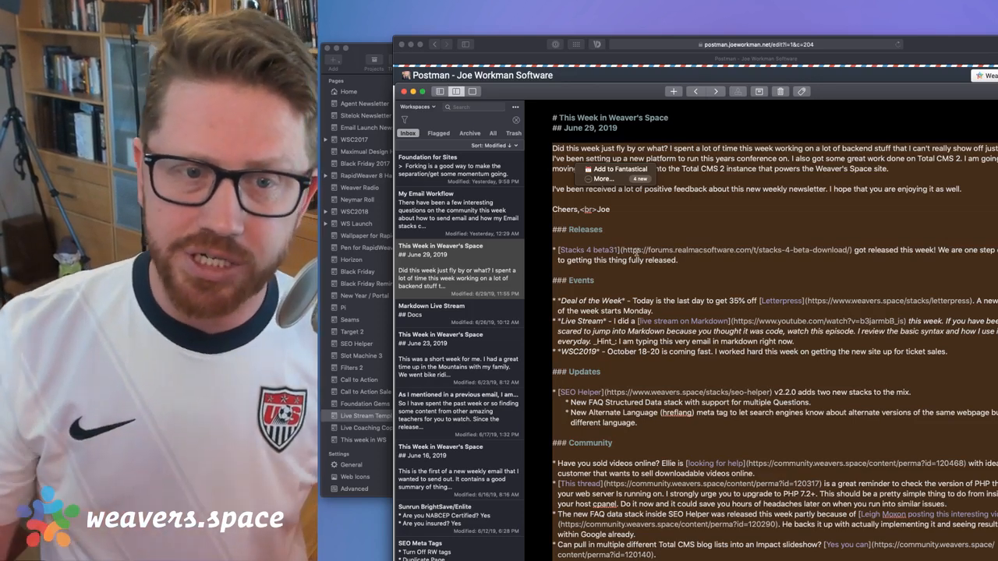
{"action": "left_click", "coordinate": [686, 173]}
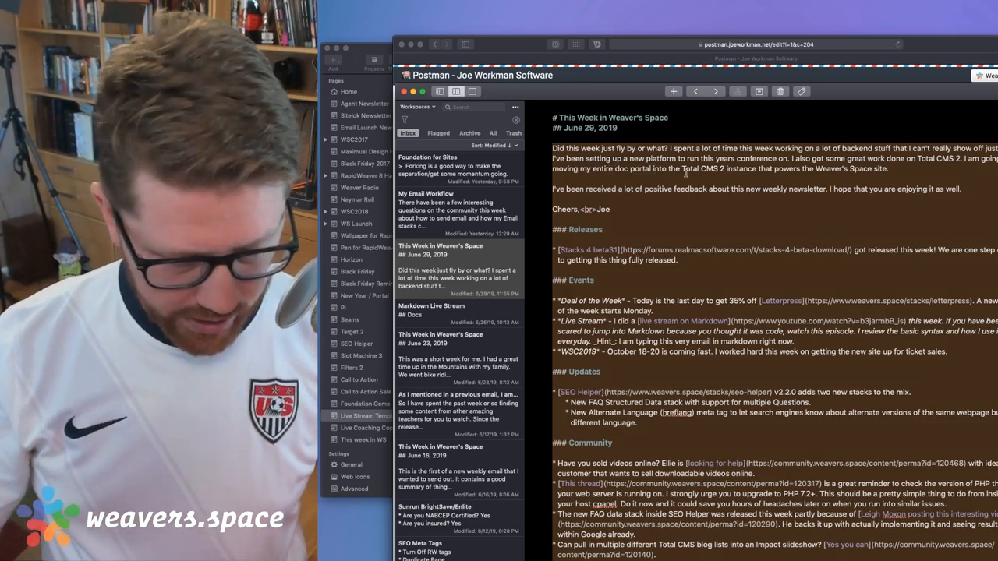
Launch Byword, create a new document and paste the selected newsletter Markdown into it
{"action": "key", "text": "alt+space"}
{"action": "type", "text": "by"}
{"action": "key", "text": "Escape"}
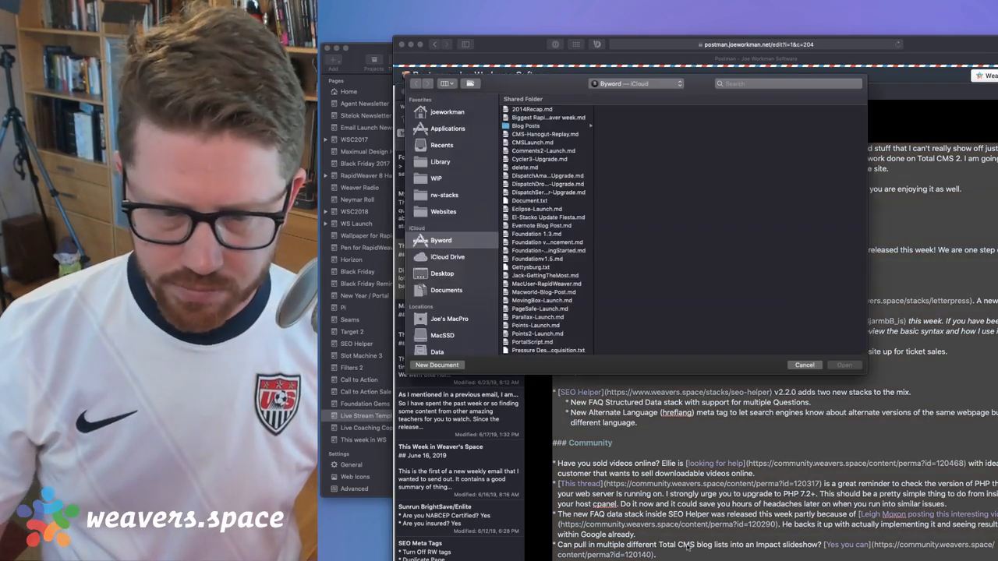
{"action": "left_click", "coordinate": [437, 365]}
{"action": "key", "text": "super+v"}
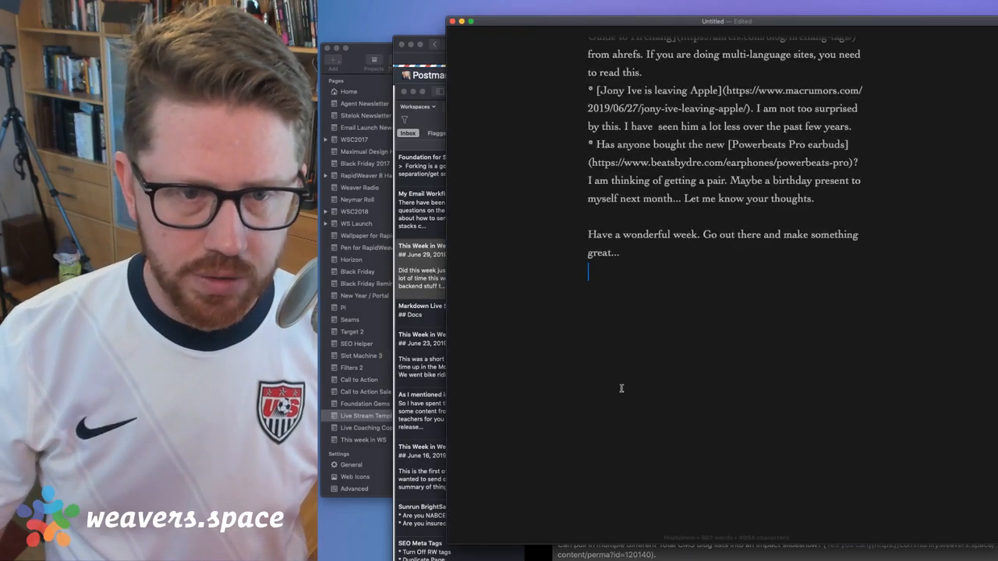
Look through the pasted newsletter in Byword and examine the HTML export options without saving a file
{"action": "scroll", "coordinate": [622, 388], "scroll_direction": "up", "scroll_amount": 10}
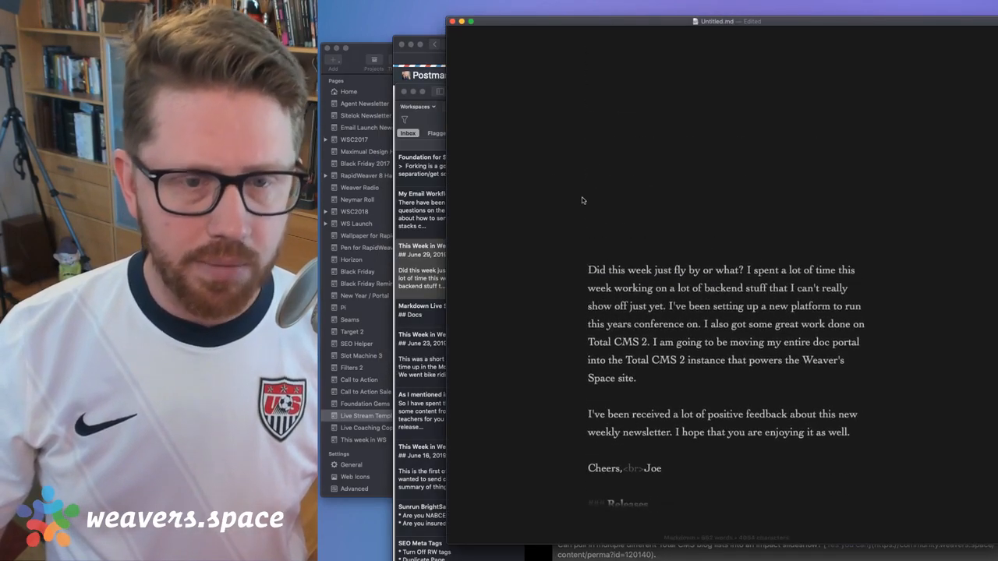
{"action": "scroll", "coordinate": [581, 201], "scroll_direction": "down", "scroll_amount": 5}
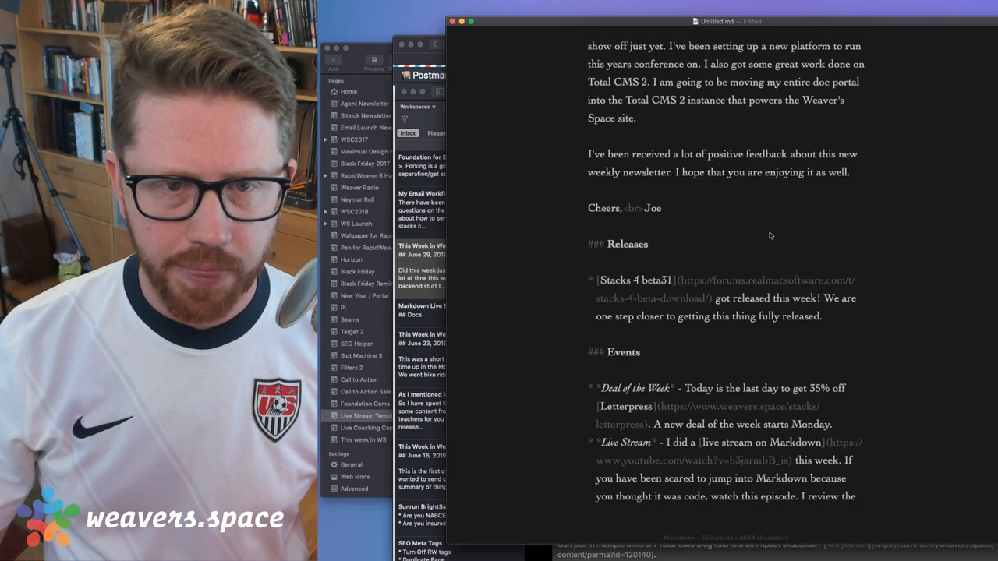
{"action": "key", "text": "alt+super+e"}
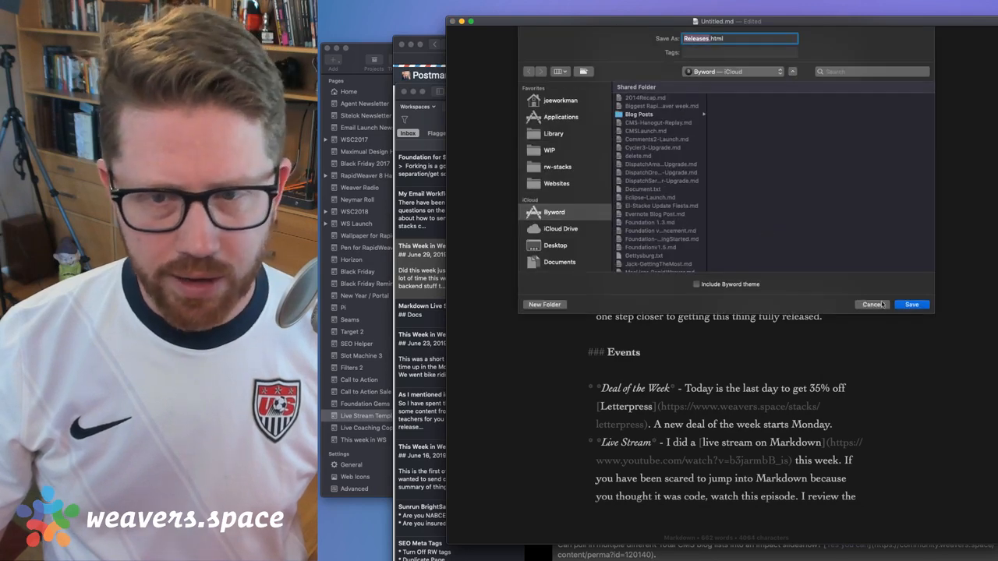
{"action": "left_click", "coordinate": [873, 304]}
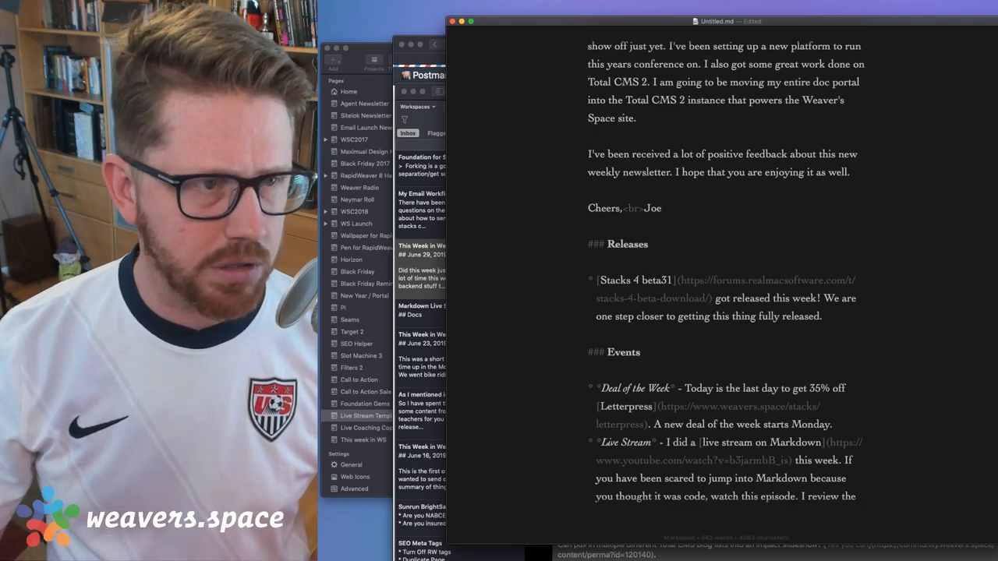
{"action": "scroll", "coordinate": [690, 162], "scroll_direction": "down", "scroll_amount": 3}
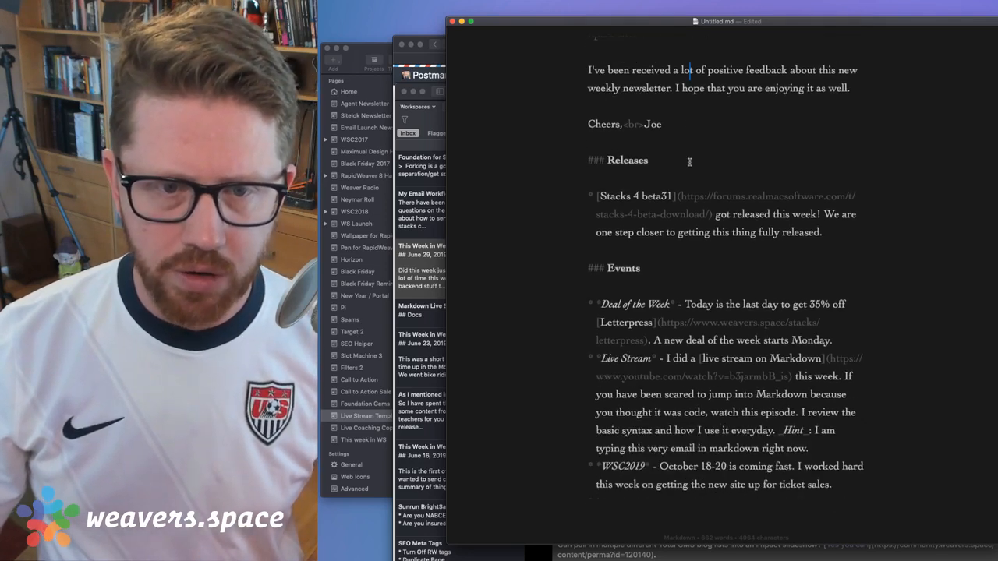
{"action": "scroll", "coordinate": [690, 161], "scroll_direction": "up", "scroll_amount": 4}
{"action": "left_click", "coordinate": [690, 168]}
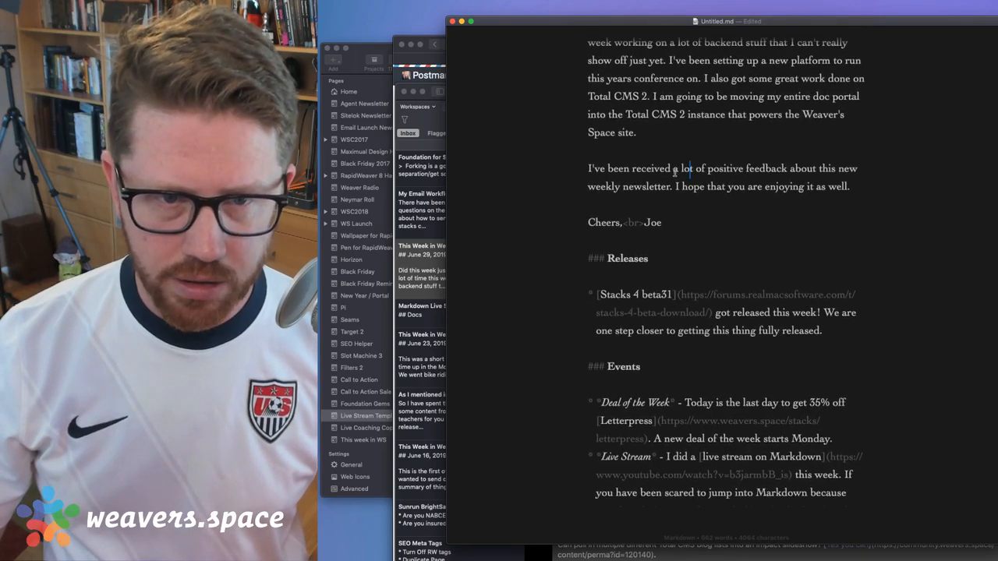
{"action": "scroll", "coordinate": [690, 168], "scroll_direction": "up", "scroll_amount": 1}
Look at the "insert content here" placeholder in the Sendy campaign, then return to the newsletter note in Drafts
{"action": "key", "text": "ctrl+Up"}
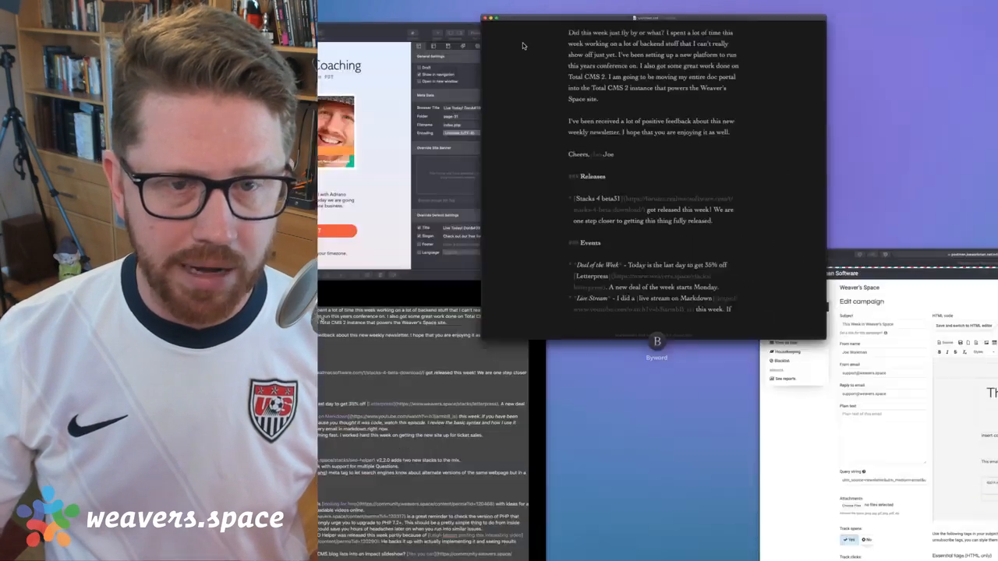
{"action": "left_click", "coordinate": [809, 348]}
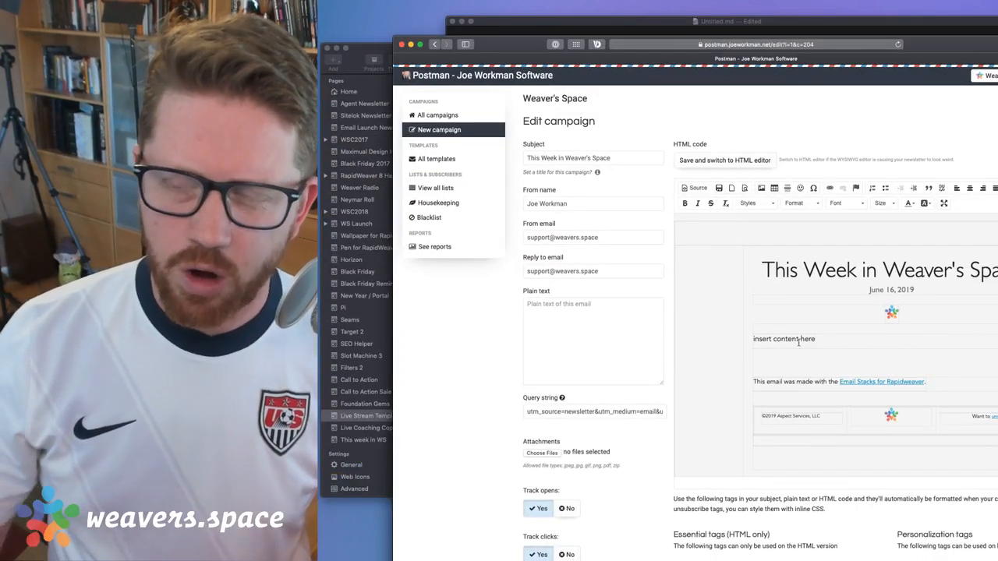
{"action": "key", "text": "ctrl+Up"}
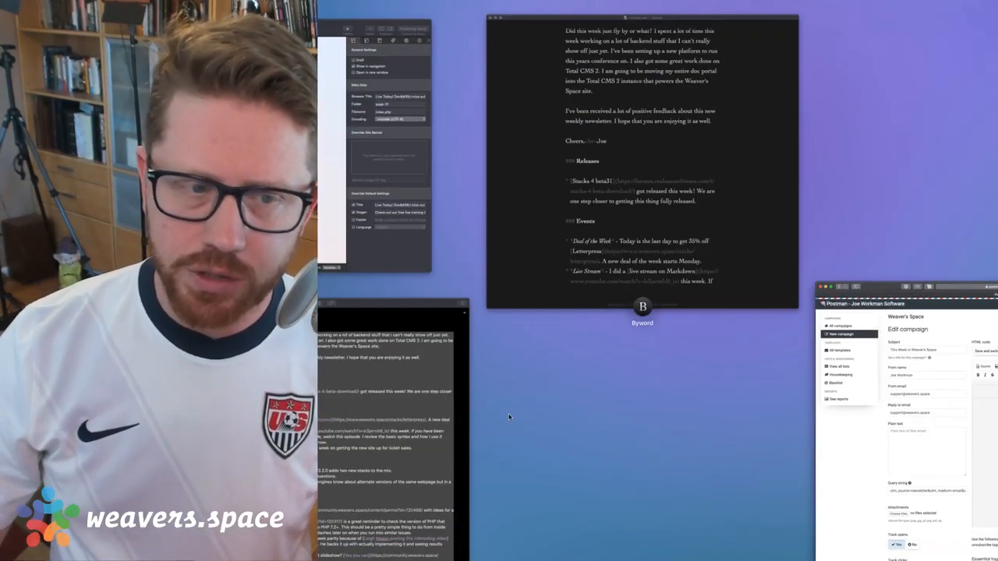
{"action": "left_click", "coordinate": [436, 421]}
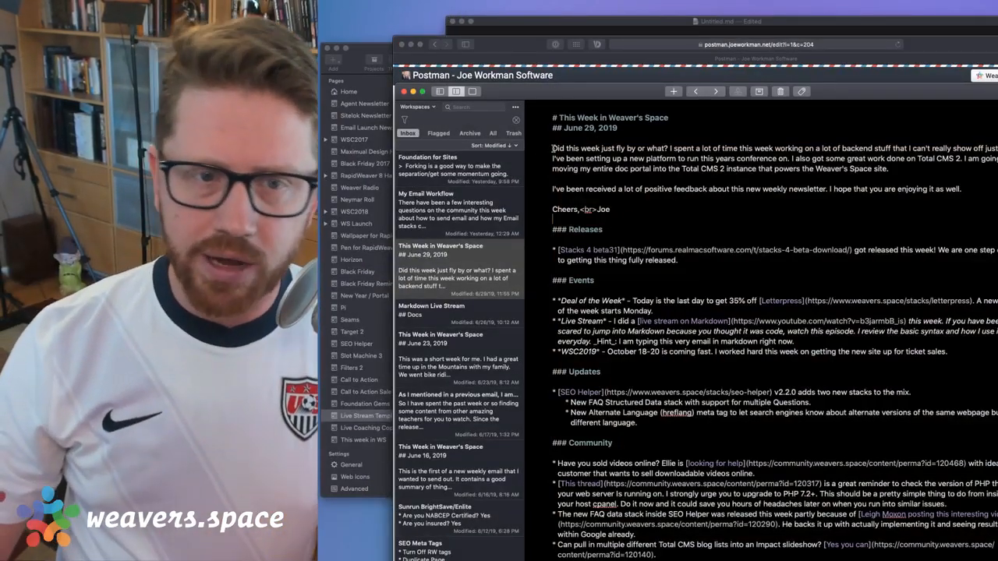
Examine the note's Markdown sections down to Around the Web, and highlight the Releases section
{"action": "scroll", "coordinate": [765, 436], "scroll_direction": "down", "scroll_amount": 5}
{"action": "left_click", "coordinate": [761, 414]}
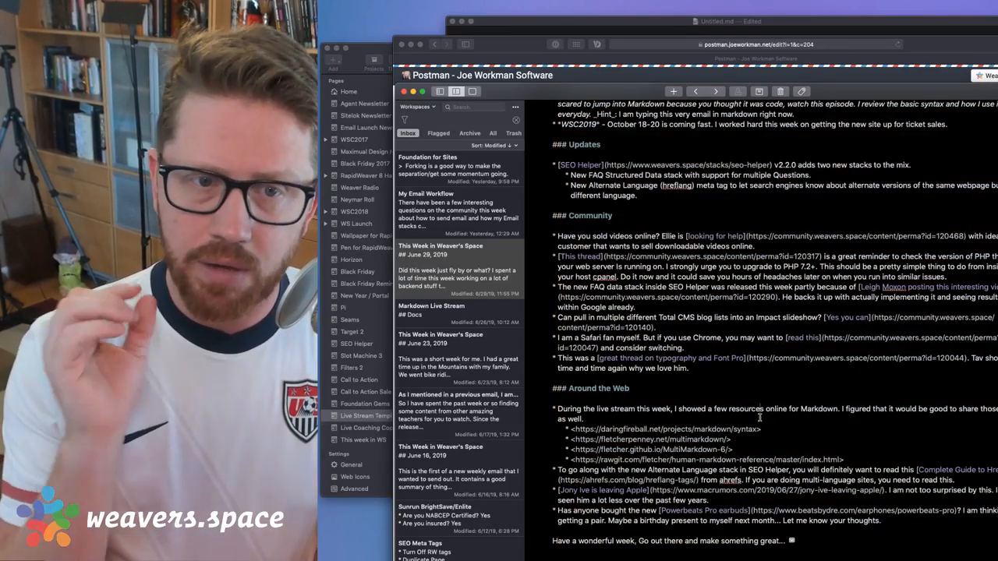
{"action": "scroll", "coordinate": [703, 274], "scroll_direction": "up", "scroll_amount": 5}
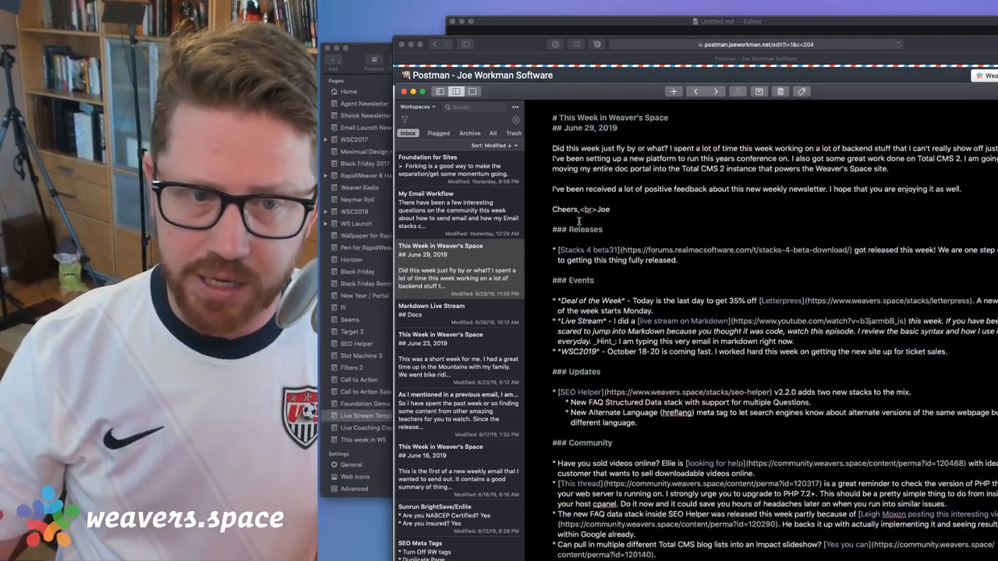
{"action": "left_click_drag", "start_coordinate": [554, 234], "coordinate": [713, 280]}
{"action": "left_click", "coordinate": [658, 254]}
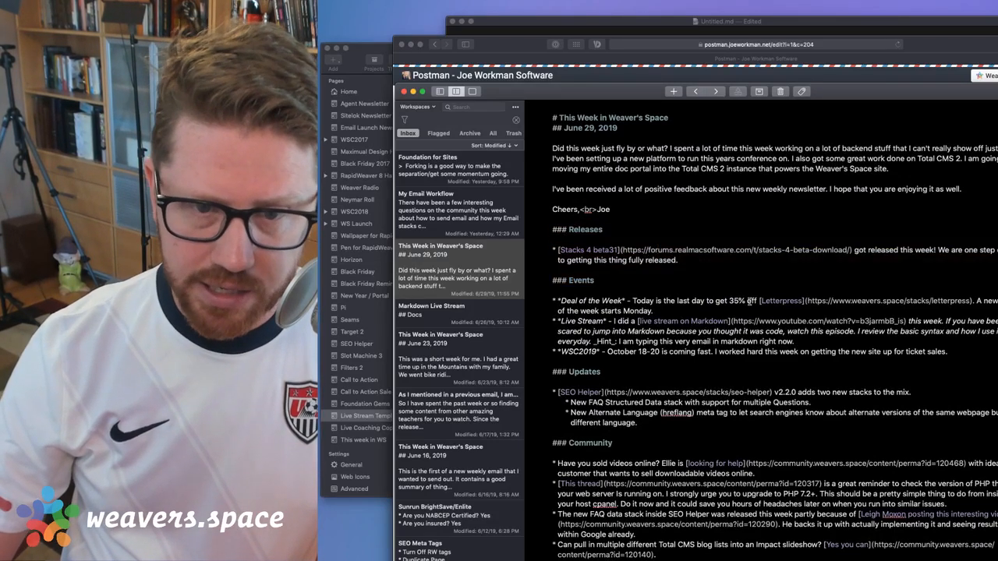
Review the newsletter note's sections and highlight its text from the introduction through the Updates section
{"action": "scroll", "coordinate": [751, 302], "scroll_direction": "down", "scroll_amount": 4}
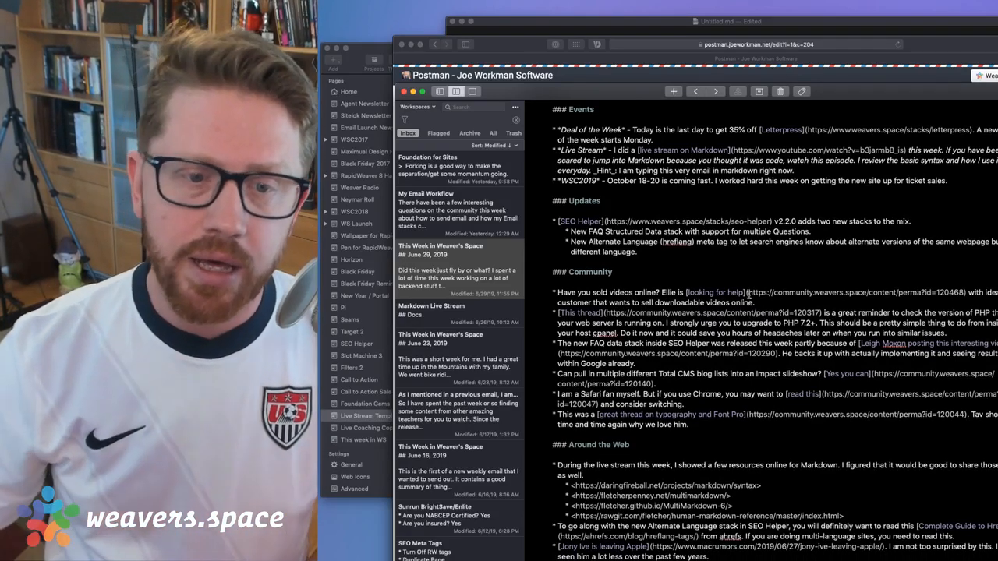
{"action": "scroll", "coordinate": [721, 210], "scroll_direction": "up", "scroll_amount": 1}
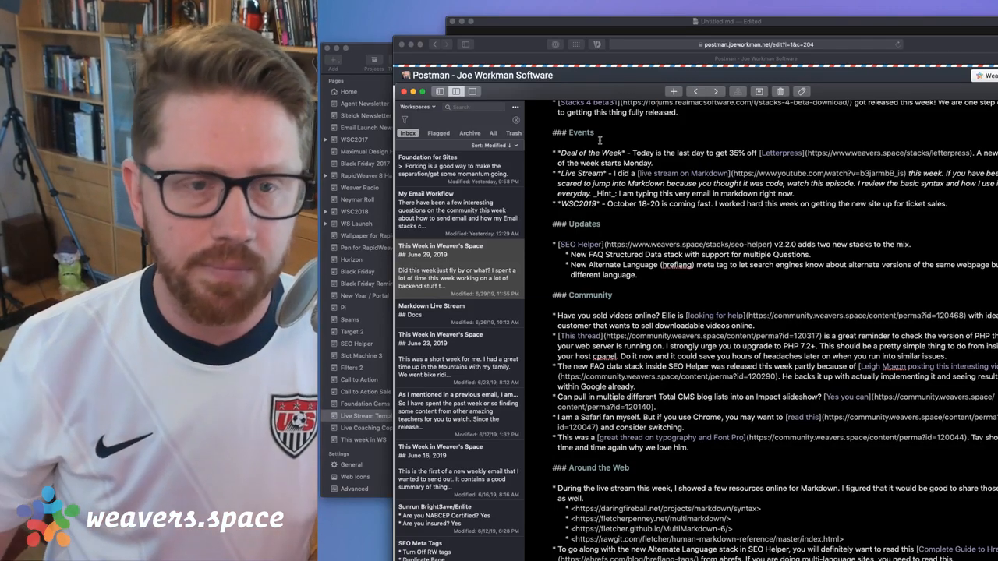
{"action": "scroll", "coordinate": [589, 164], "scroll_direction": "up", "scroll_amount": 5}
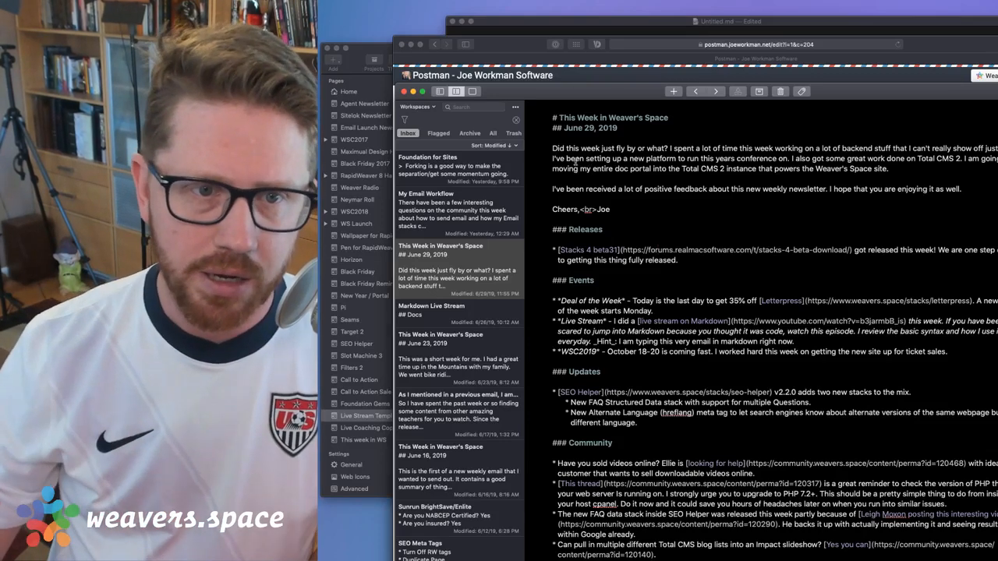
{"action": "left_click_drag", "start_coordinate": [553, 150], "coordinate": [761, 436]}
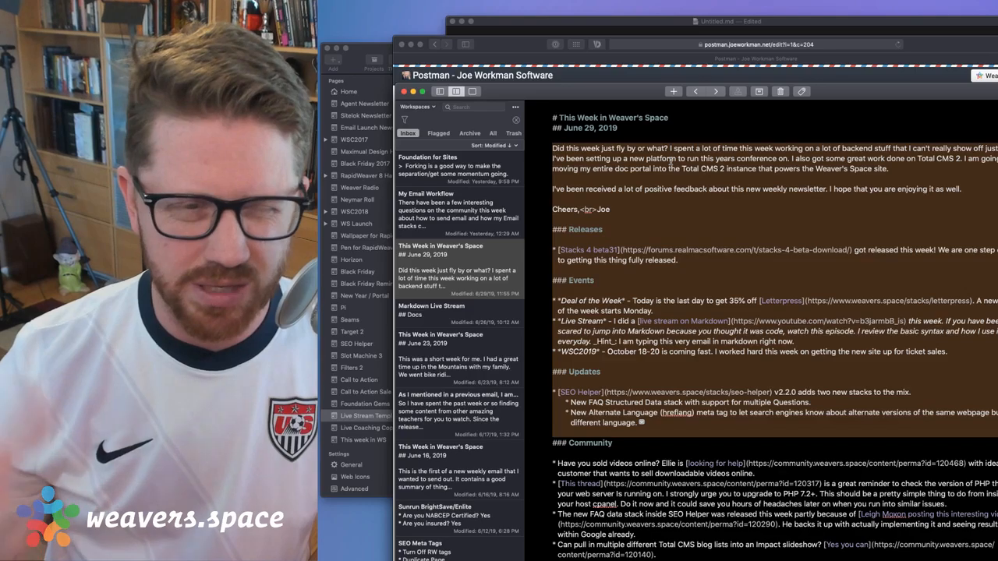
Switch to Byword to look at the opening of the newsletter document, and return to the Sendy campaign
{"action": "key", "text": "ctrl+Up"}
{"action": "left_click", "coordinate": [698, 304]}
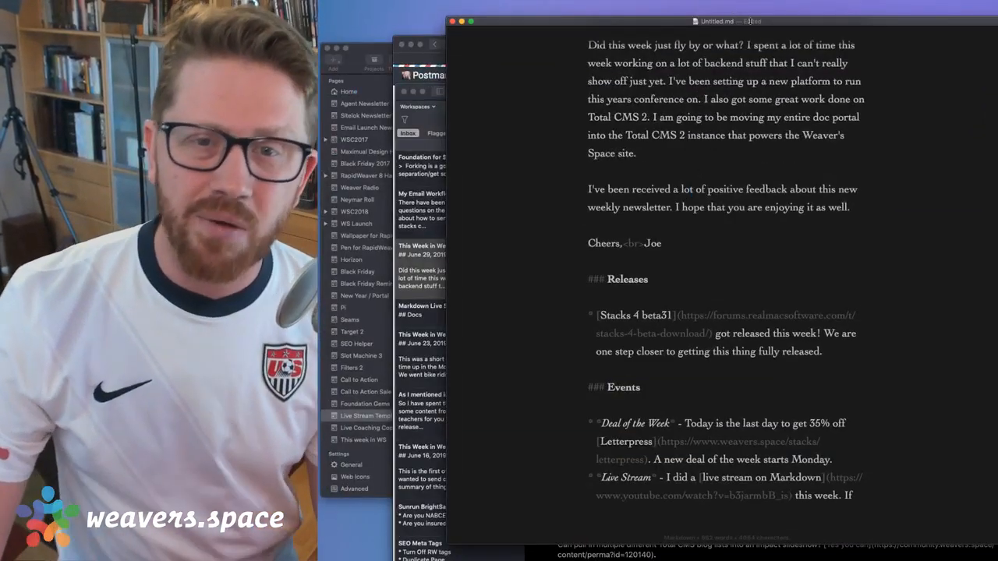
{"action": "scroll", "coordinate": [730, 209], "scroll_direction": "up", "scroll_amount": 2}
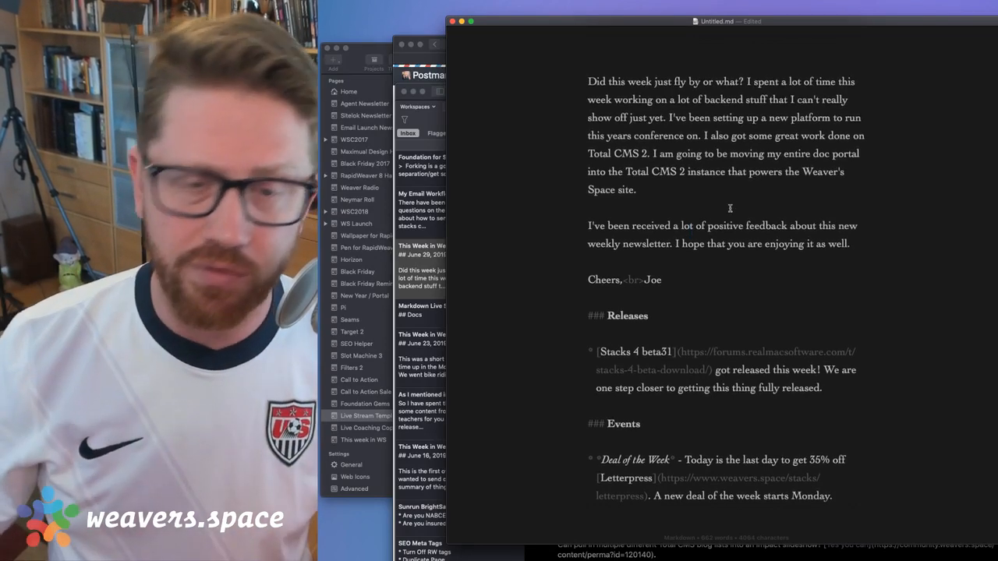
{"action": "key", "text": "super+Tab"}
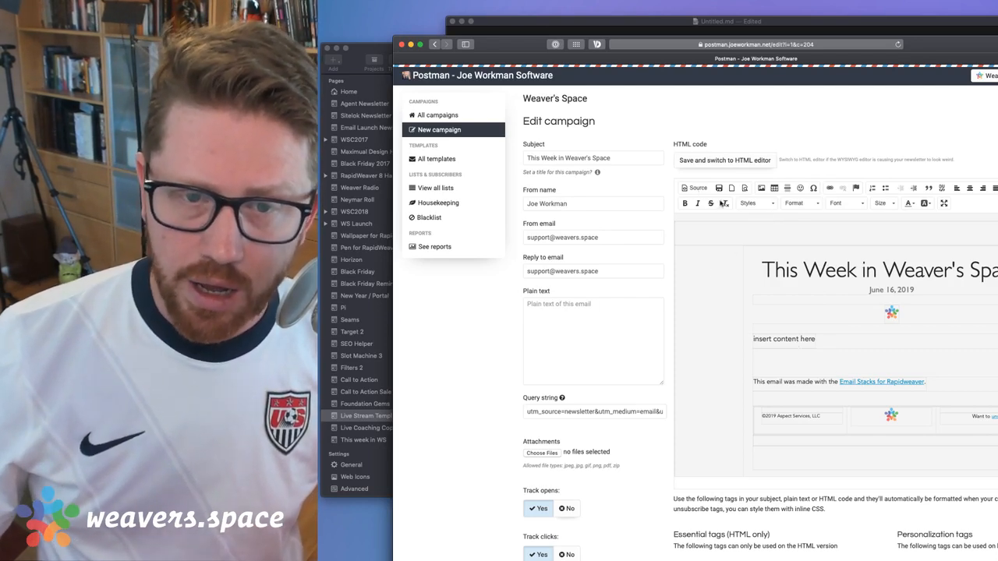
Display the campaign's HTML source and open a text search in it
{"action": "left_click", "coordinate": [689, 190]}
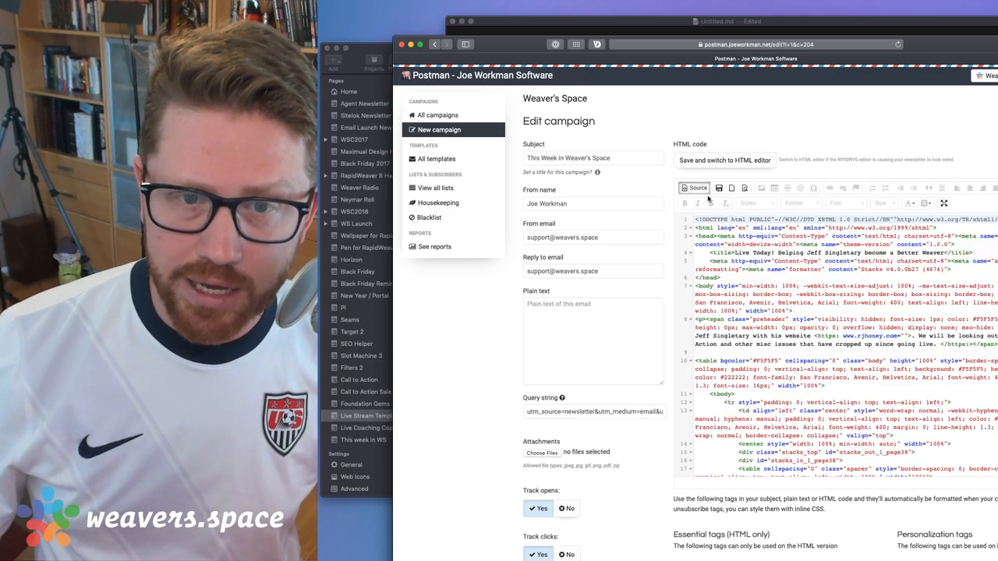
{"action": "scroll", "coordinate": [733, 312], "scroll_direction": "down", "scroll_amount": 3}
{"action": "left_click", "coordinate": [738, 320]}
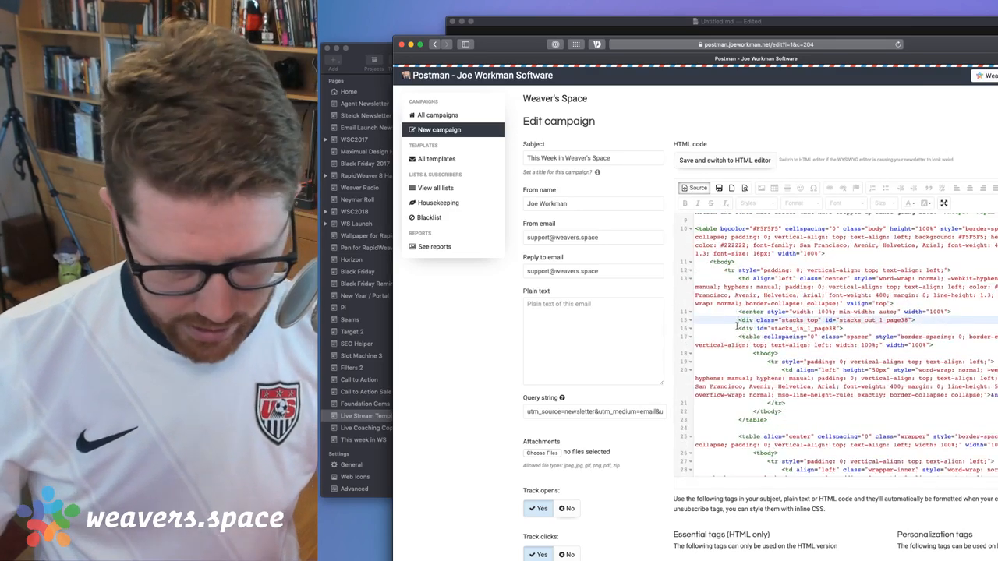
{"action": "key", "text": "super+f"}
{"action": "type", "text": "livdce"}
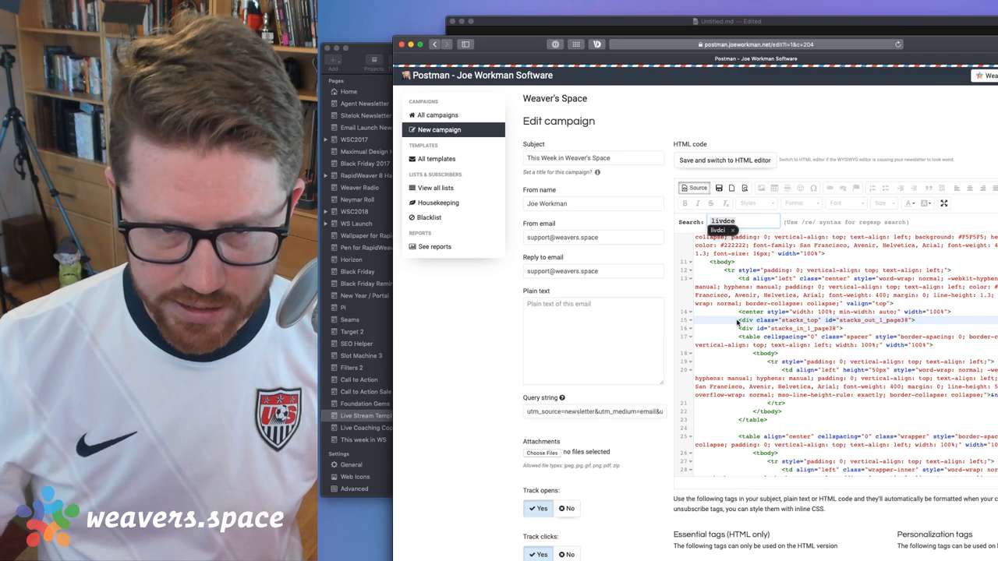
{"action": "key", "text": "BackSpace"}
{"action": "key", "text": "BackSpace"}
{"action": "key", "text": "BackSpace"}
{"action": "type", "text": "e"}
{"action": "key", "text": "super+a"}
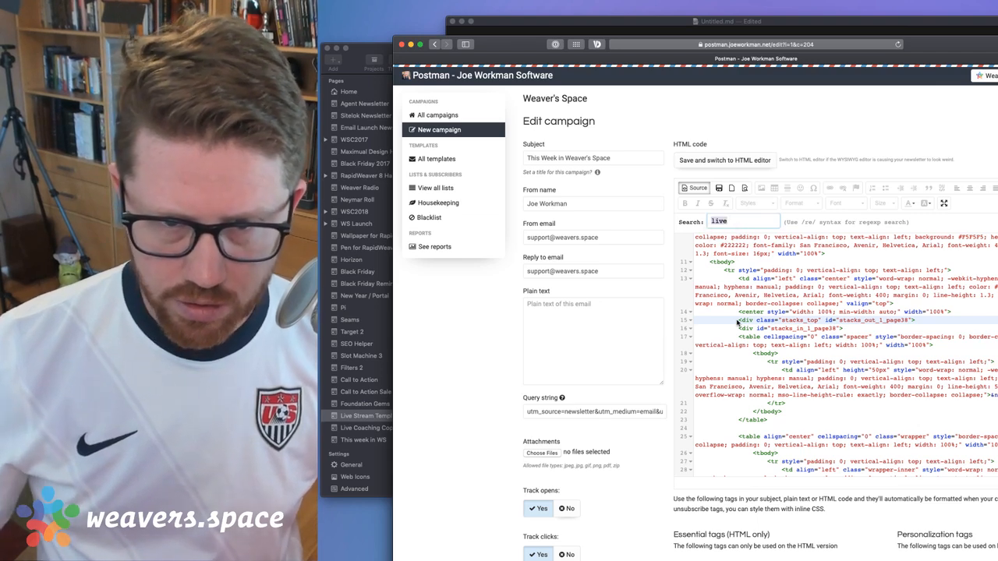
{"action": "key", "text": "BackSpace"}
Search the campaign's HTML source for "content" to locate the placeholder paragraph
{"action": "type", "text": "content"}
{"action": "key", "text": "Return"}
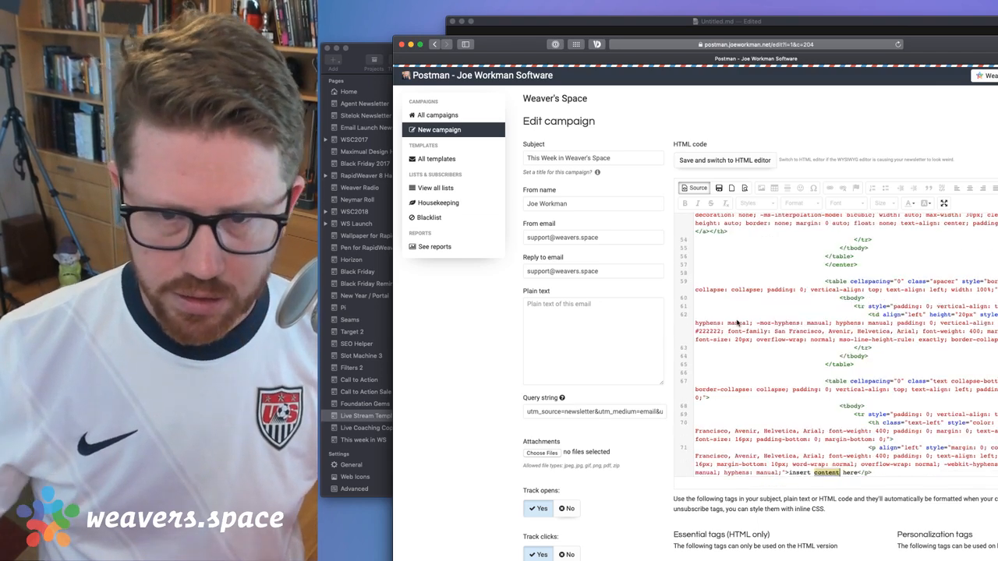
{"action": "scroll", "coordinate": [766, 406], "scroll_direction": "down", "scroll_amount": 3}
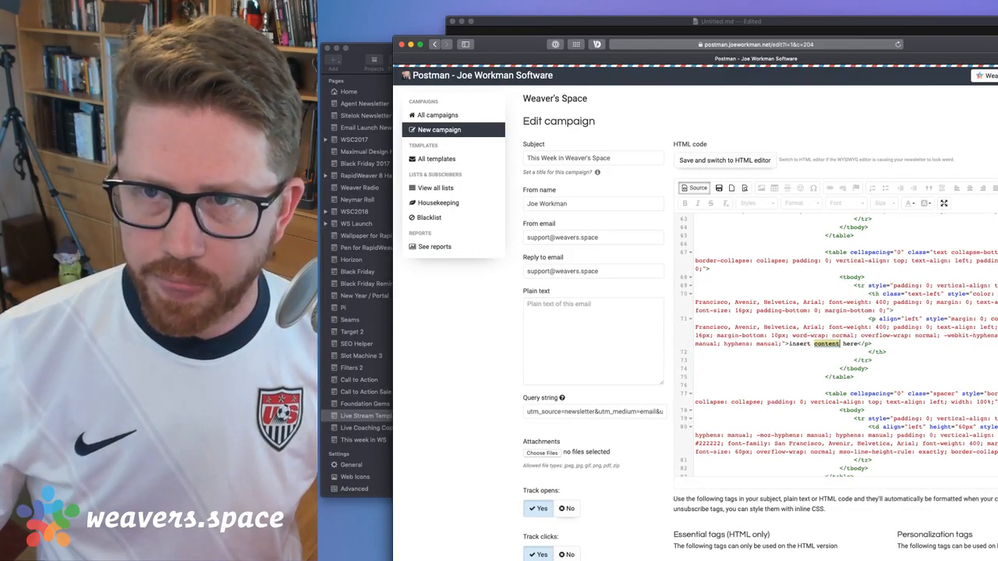
{"action": "scroll", "coordinate": [908, 316], "scroll_direction": "down", "scroll_amount": 1}
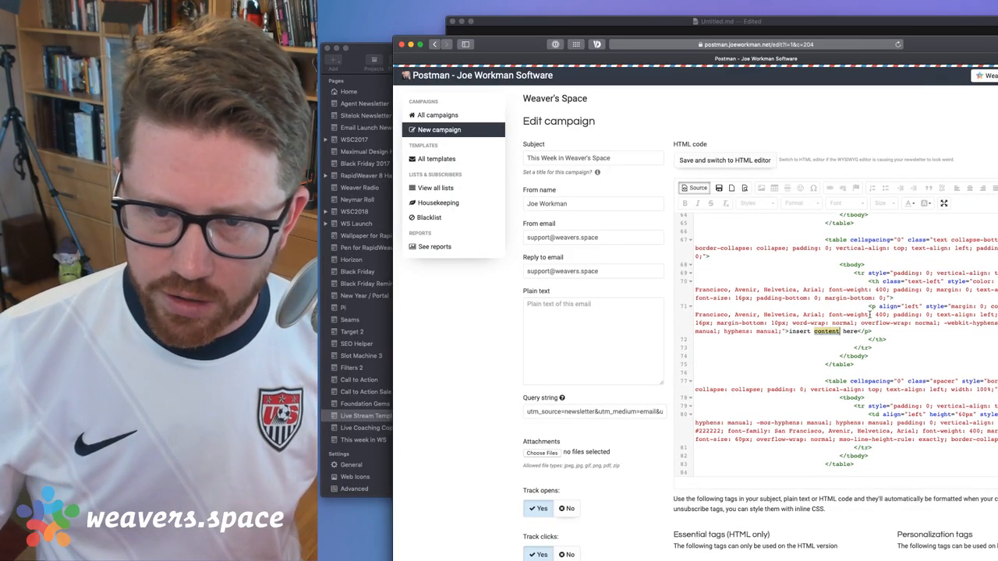
Replace the whole "insert content here" paragraph in the HTML source with the copied newsletter HTML
{"action": "left_click_drag", "start_coordinate": [868, 306], "coordinate": [879, 333]}
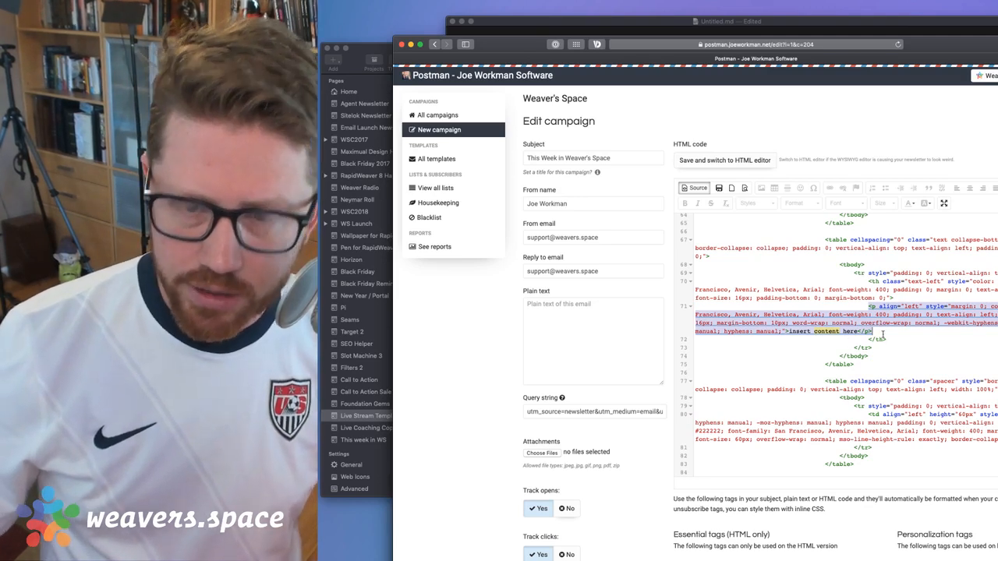
{"action": "key", "text": "BackSpace"}
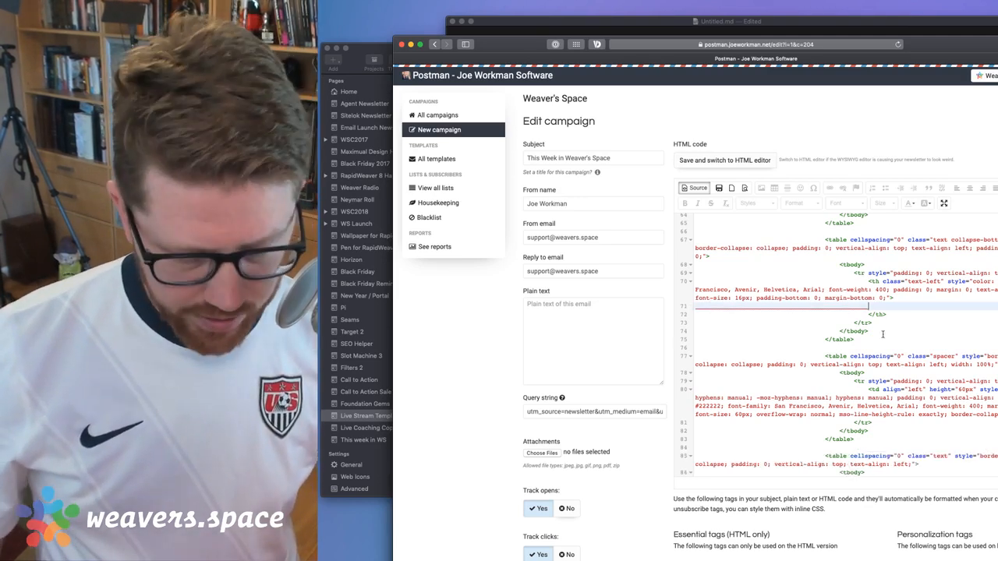
{"action": "key", "text": "super+v"}
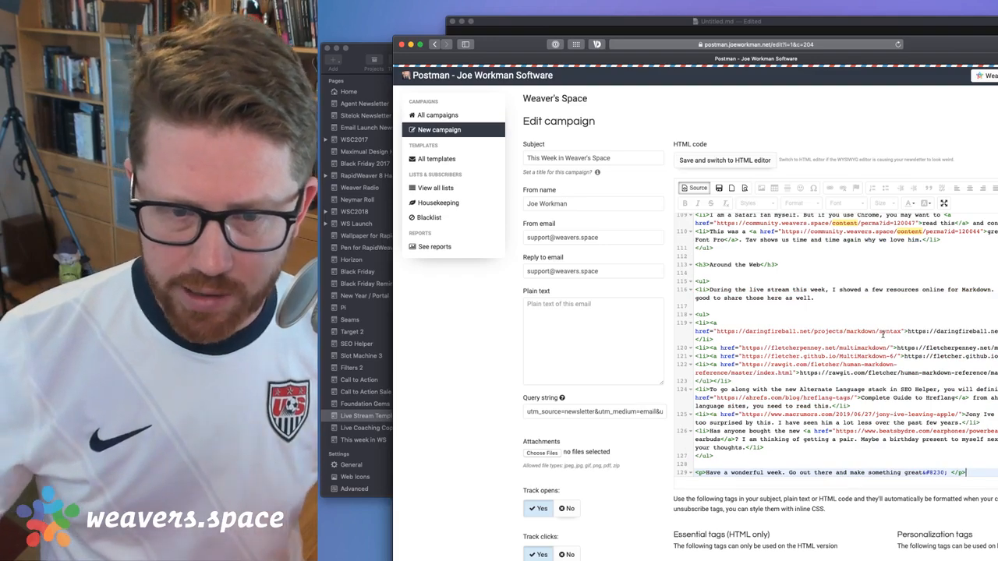
Look through the inserted newsletter HTML, and examine how its sections render in the campaign's visual editor
{"action": "scroll", "coordinate": [892, 387], "scroll_direction": "down", "scroll_amount": 3}
{"action": "scroll", "coordinate": [892, 387], "scroll_direction": "up", "scroll_amount": 6}
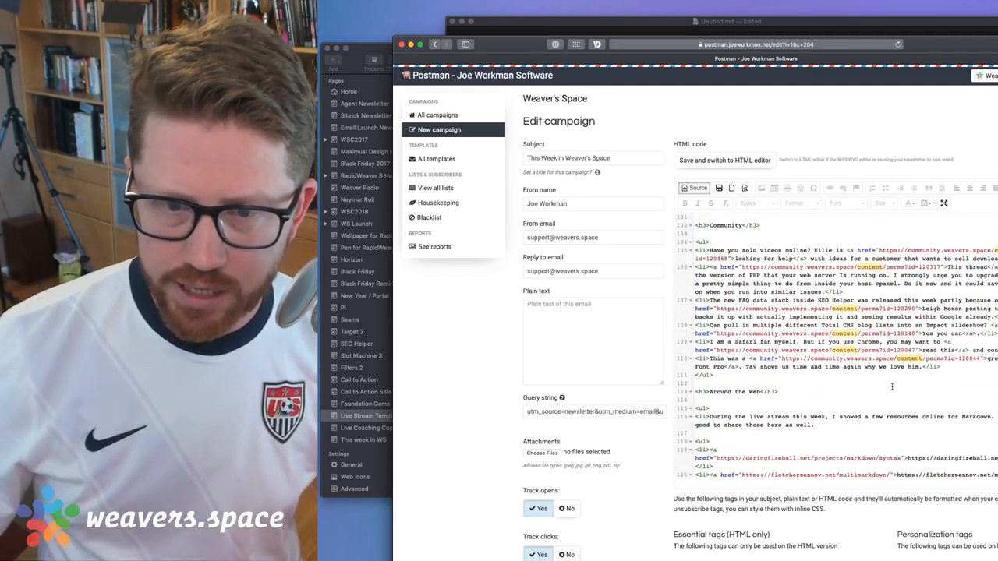
{"action": "scroll", "coordinate": [893, 386], "scroll_direction": "up", "scroll_amount": 10}
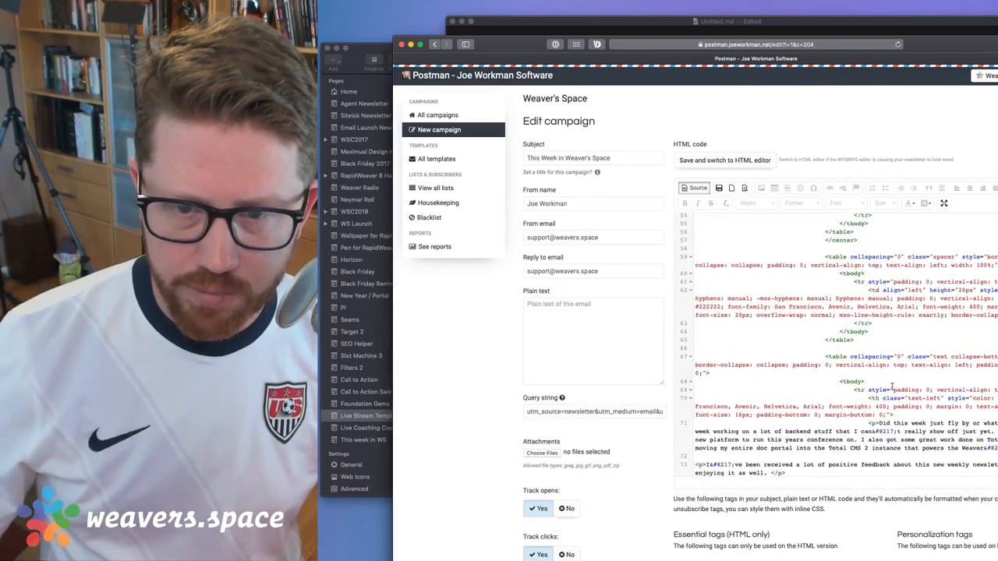
{"action": "left_click", "coordinate": [693, 189]}
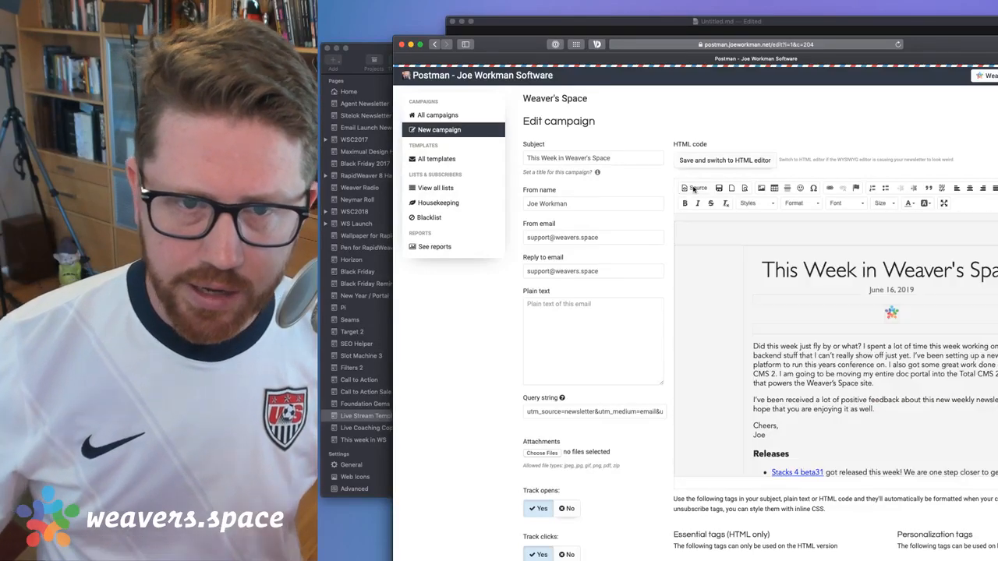
{"action": "scroll", "coordinate": [819, 376], "scroll_direction": "down", "scroll_amount": 15}
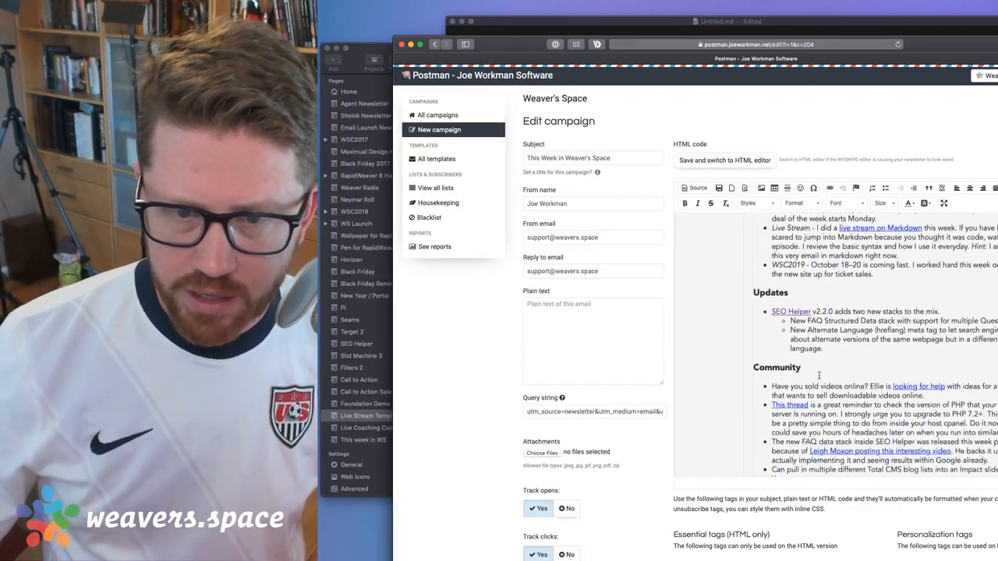
{"action": "scroll", "coordinate": [818, 377], "scroll_direction": "up", "scroll_amount": 15}
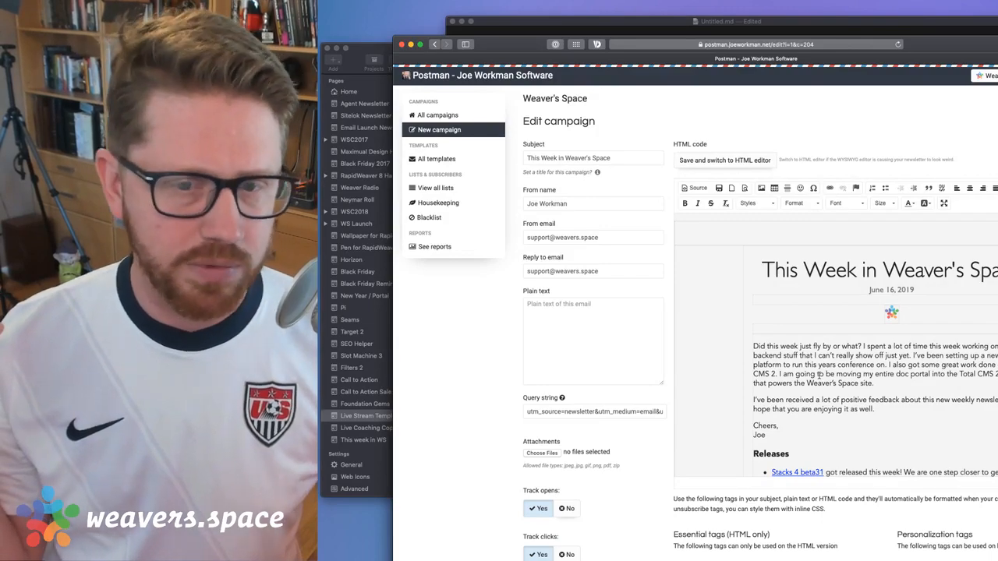
{"action": "scroll", "coordinate": [819, 375], "scroll_direction": "down", "scroll_amount": 10}
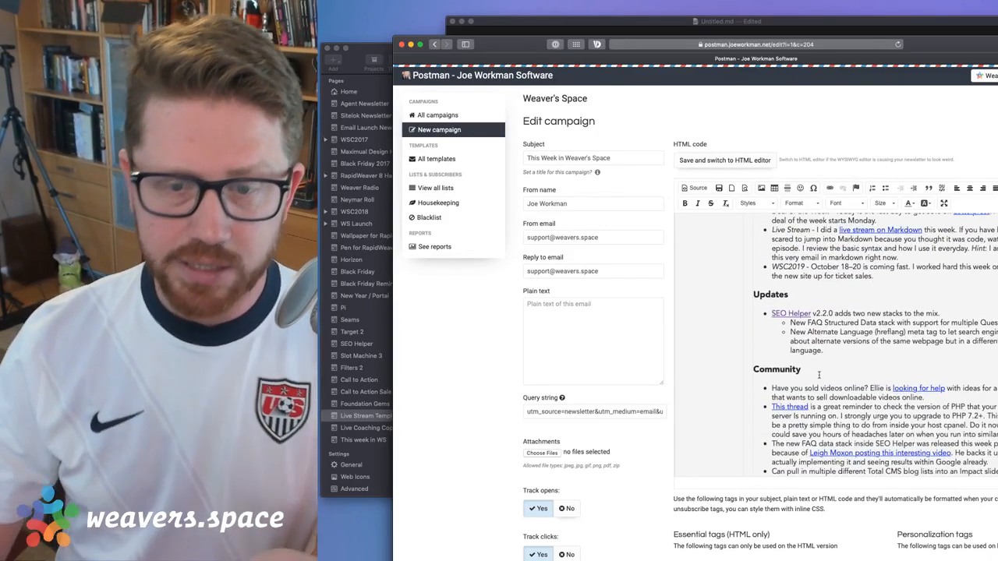
{"action": "scroll", "coordinate": [819, 333], "scroll_direction": "down", "scroll_amount": 3}
{"action": "scroll", "coordinate": [819, 343], "scroll_direction": "up", "scroll_amount": 15}
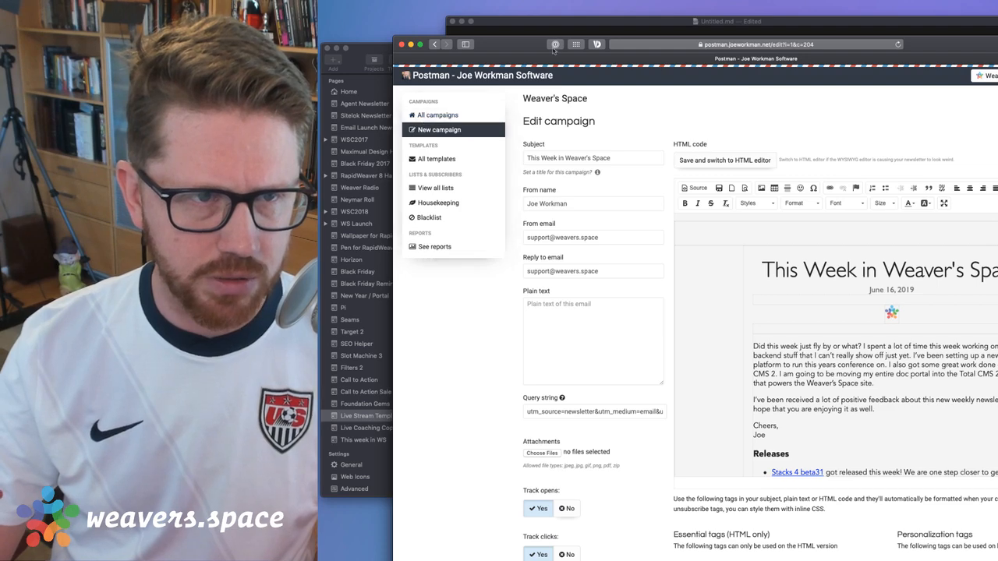
Reload the campaign to discard the pasted content and replace "insert content here" with "This is my email" and a bullet "This is more"
{"action": "left_click", "coordinate": [899, 45]}
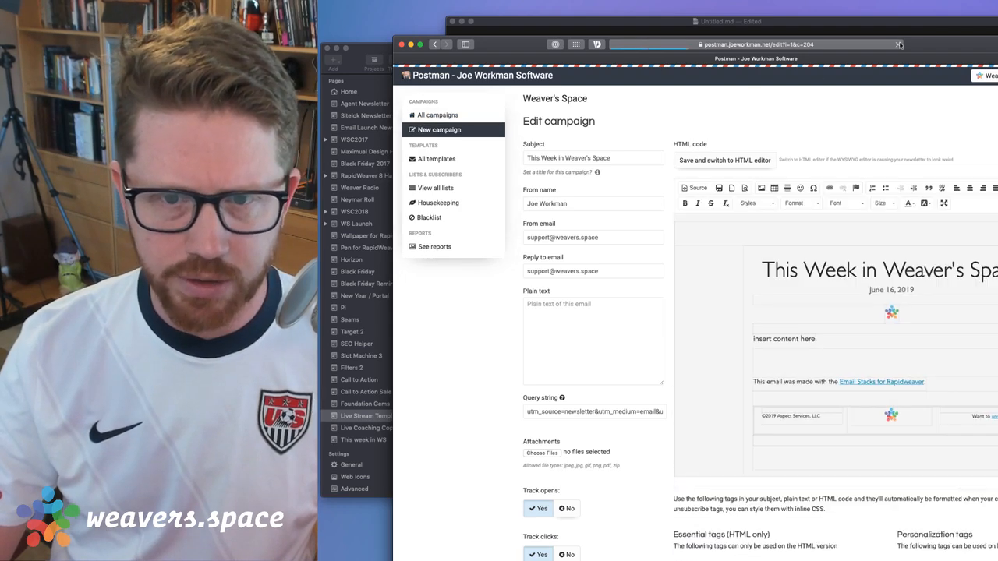
{"action": "triple_click", "coordinate": [772, 347]}
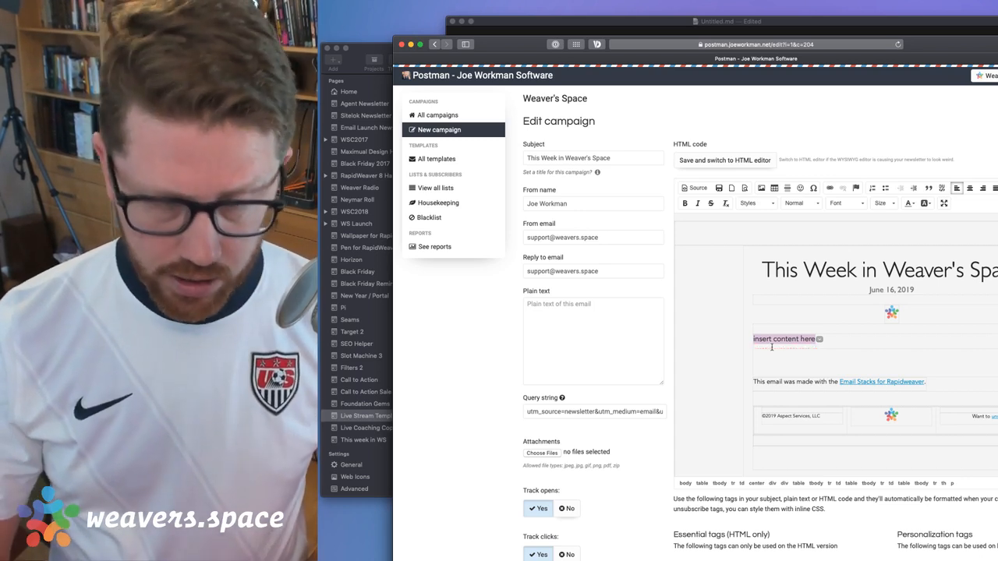
{"action": "type", "text": "This is my "}
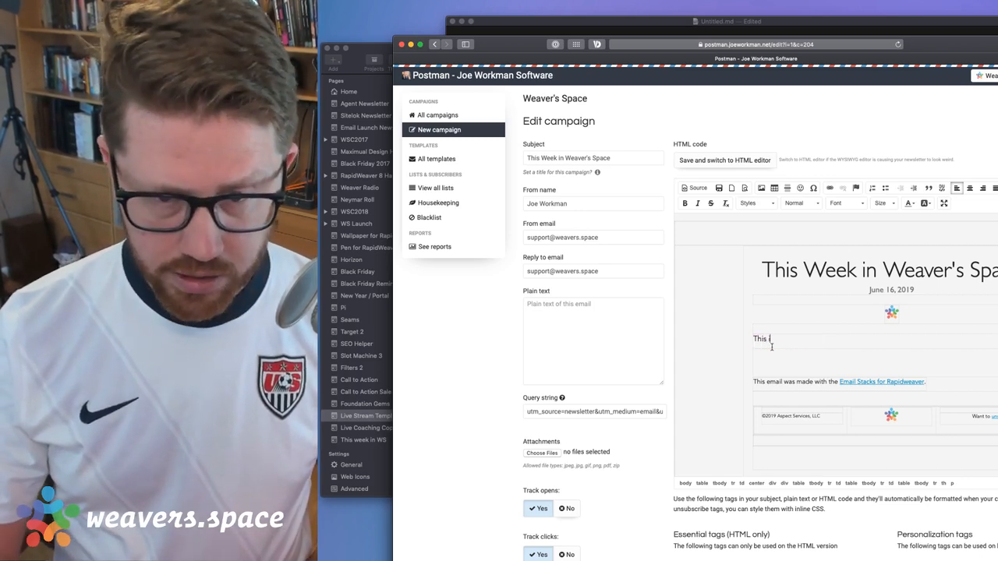
{"action": "type", "text": "email"}
{"action": "key", "text": "Return"}
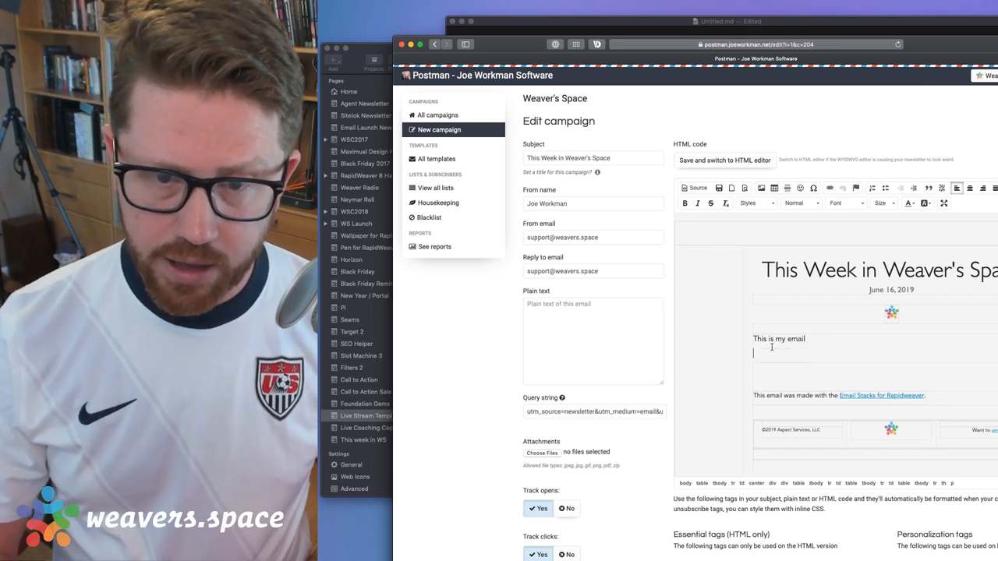
{"action": "left_click", "coordinate": [886, 189]}
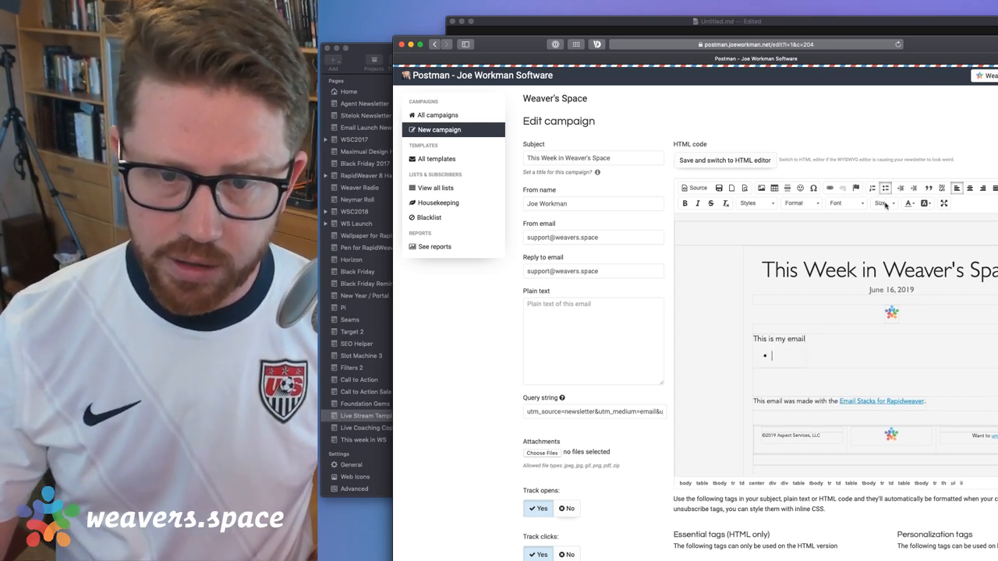
{"action": "type", "text": "This is more"}
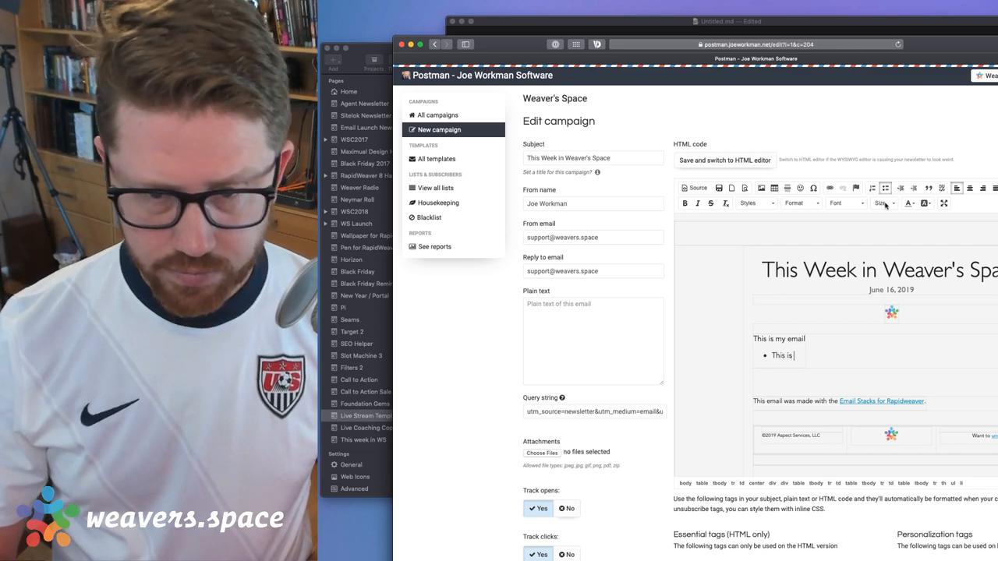
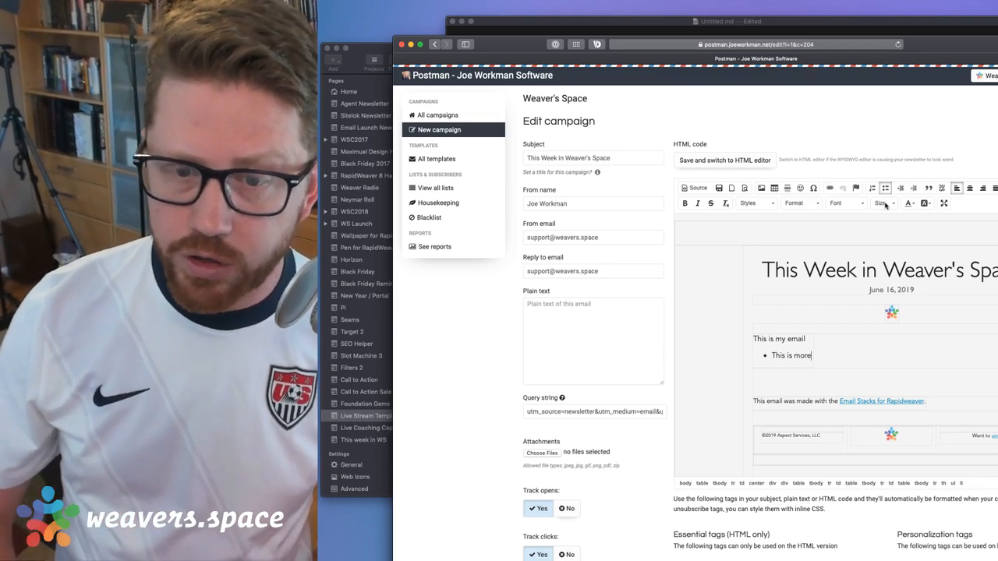
Examine the link settings for the word "more" in the bullet without adding a link
{"action": "key", "text": "alt+shift+Left"}
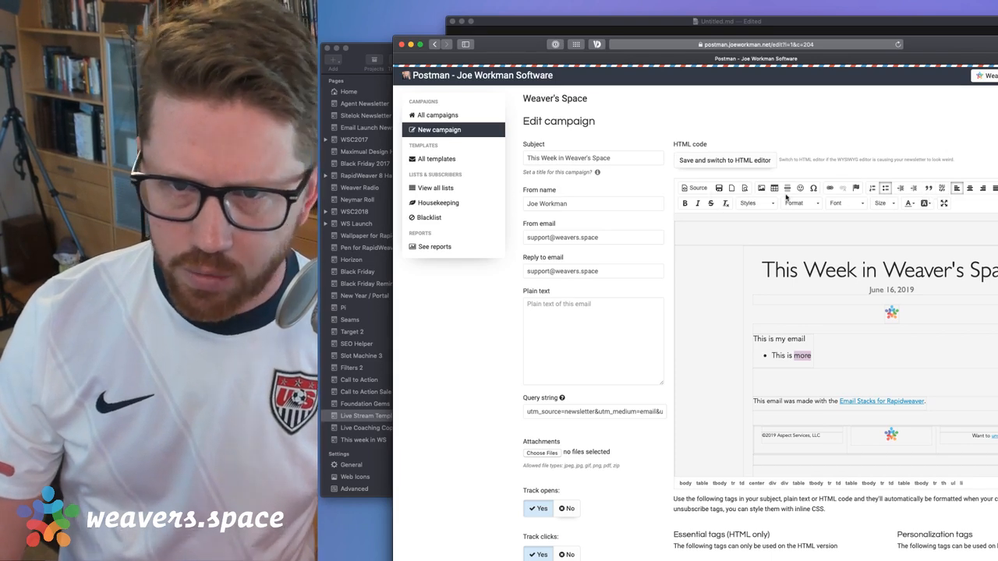
{"action": "left_click", "coordinate": [830, 188]}
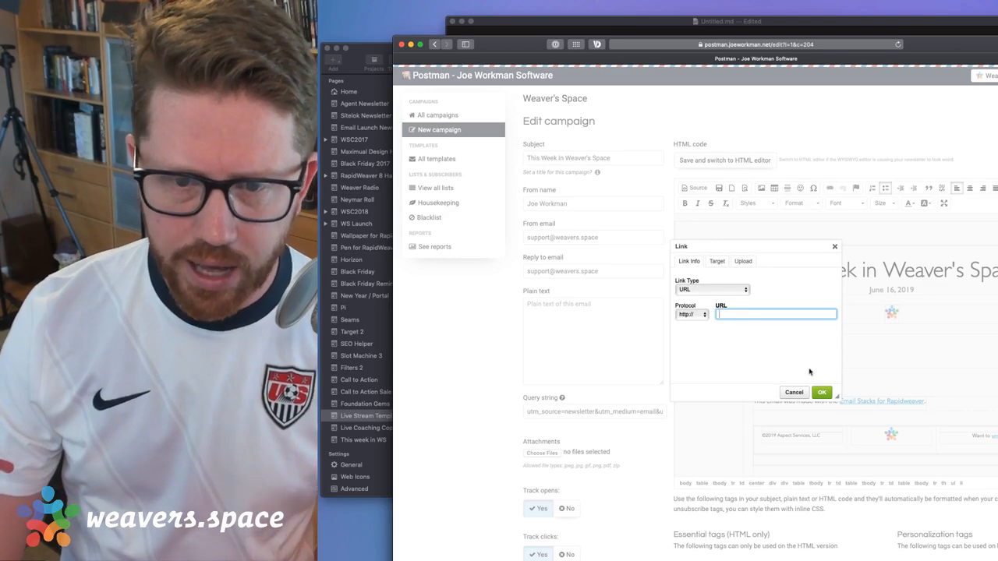
{"action": "left_click", "coordinate": [794, 392]}
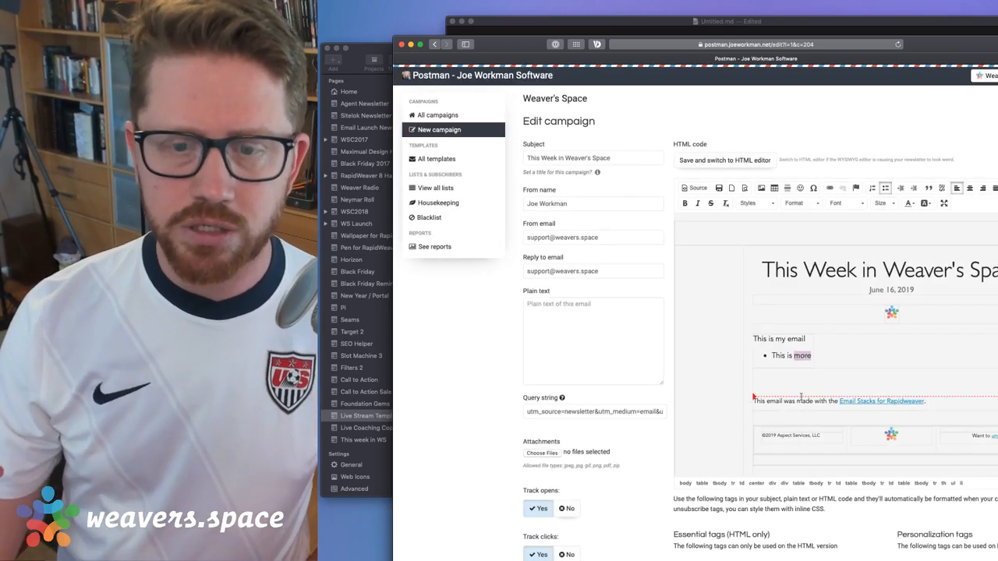
{"action": "left_click", "coordinate": [828, 372]}
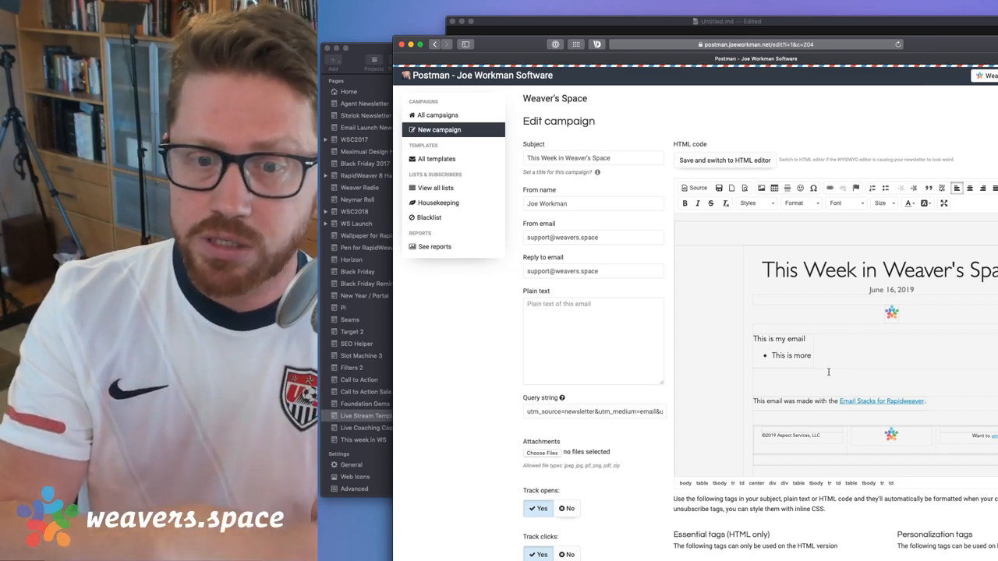
Add a line reading "Header" above "This is my email" in the campaign body
{"action": "key", "text": "Return"}
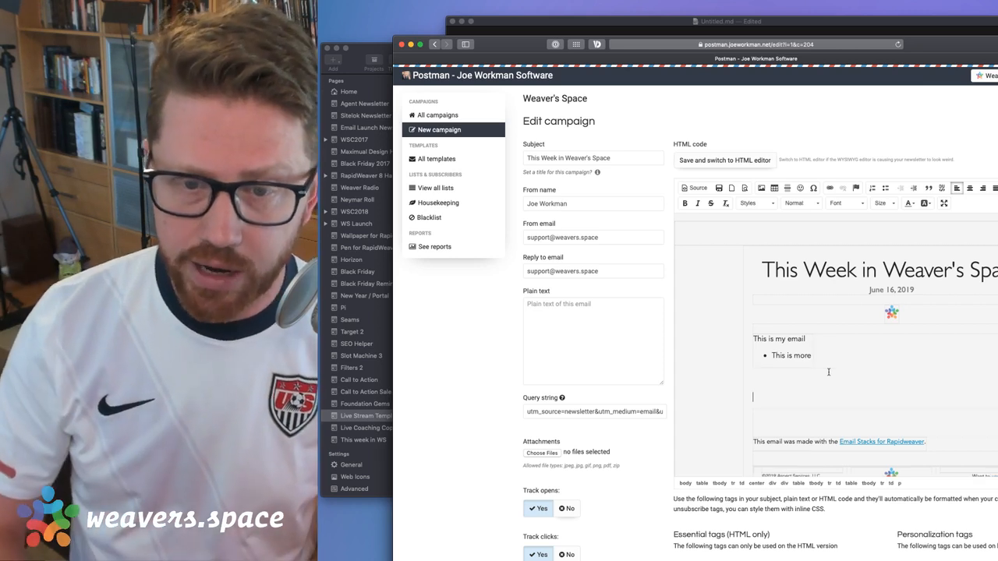
{"action": "left_click", "coordinate": [829, 345]}
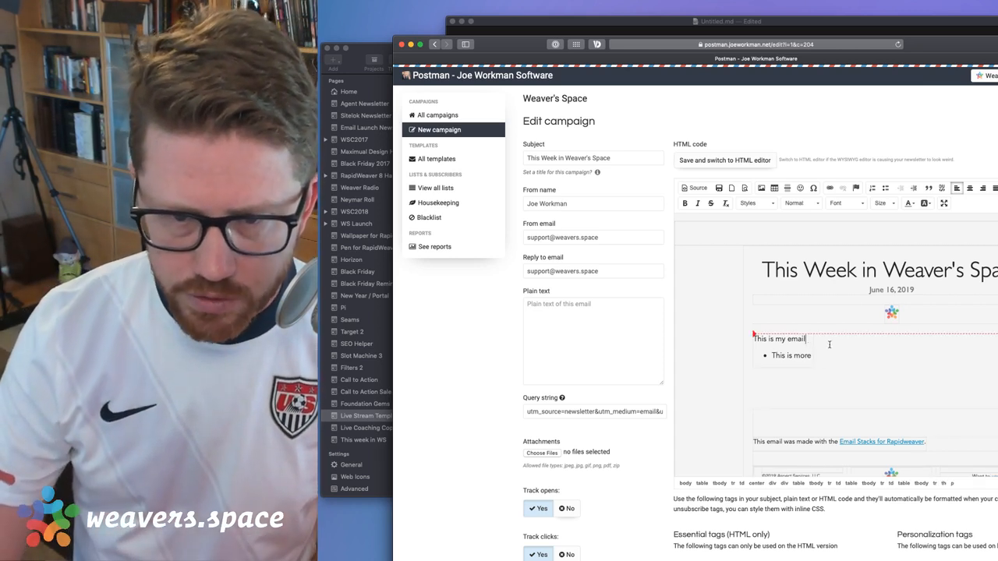
{"action": "key", "text": "super+Left"}
{"action": "key", "text": "Return"}
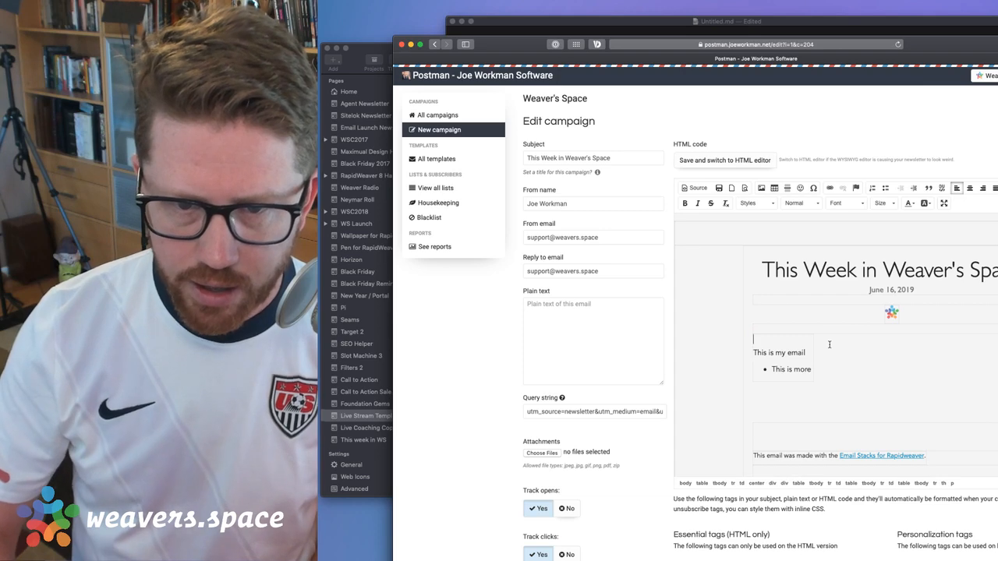
{"action": "scroll", "coordinate": [780, 289], "scroll_direction": "down", "scroll_amount": 1}
{"action": "type", "text": "Header"}
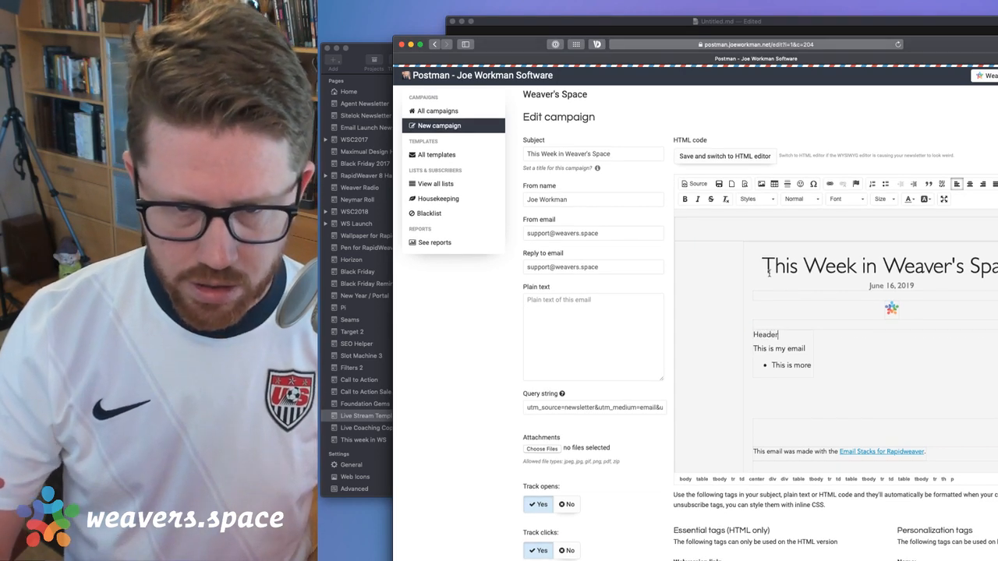
Format the "Header" line as Heading 3 after looking through the text styles and trying Heading 1
{"action": "key", "text": "shift+super+Left"}
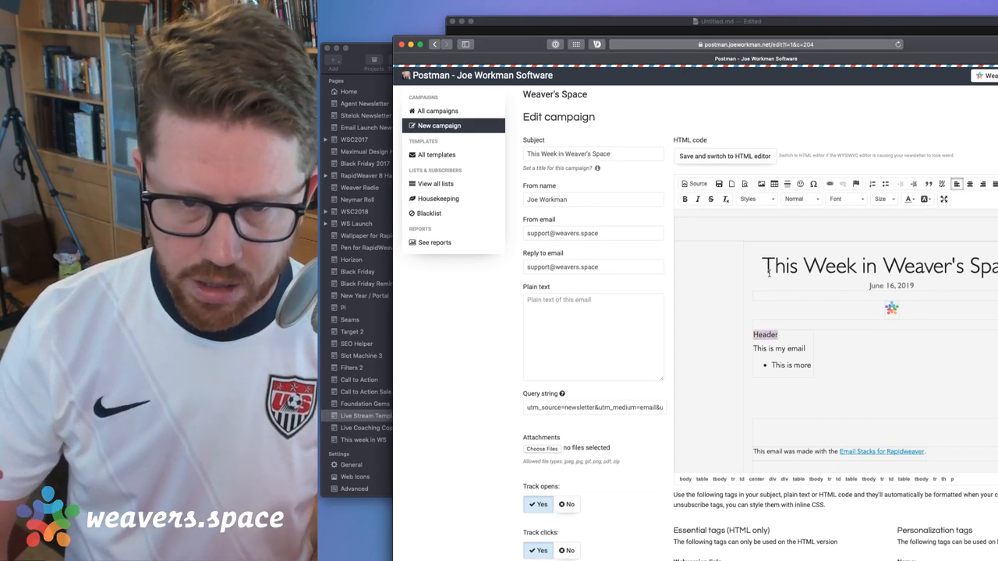
{"action": "left_click", "coordinate": [757, 199]}
{"action": "scroll", "coordinate": [762, 262], "scroll_direction": "down", "scroll_amount": 5}
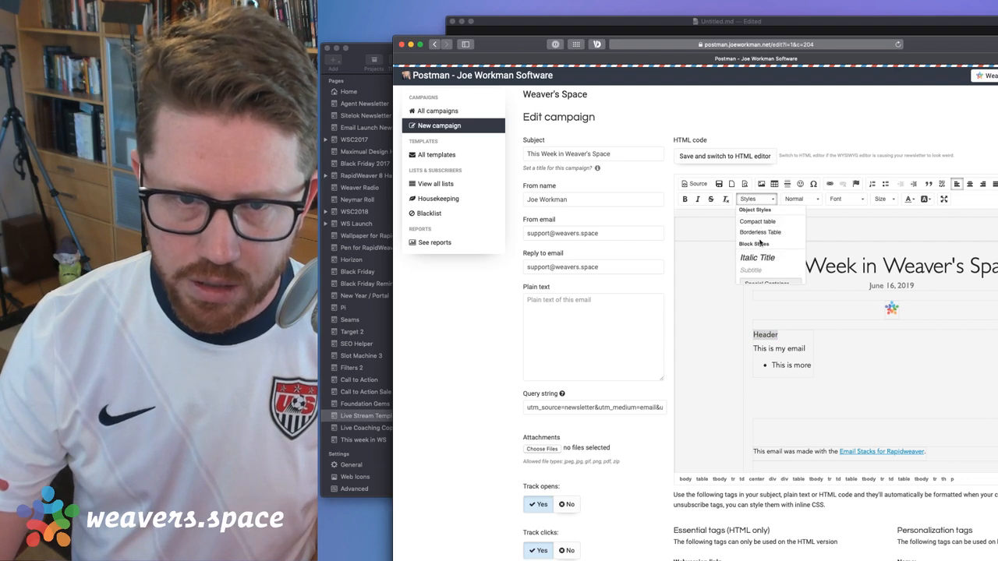
{"action": "scroll", "coordinate": [760, 243], "scroll_direction": "up", "scroll_amount": 5}
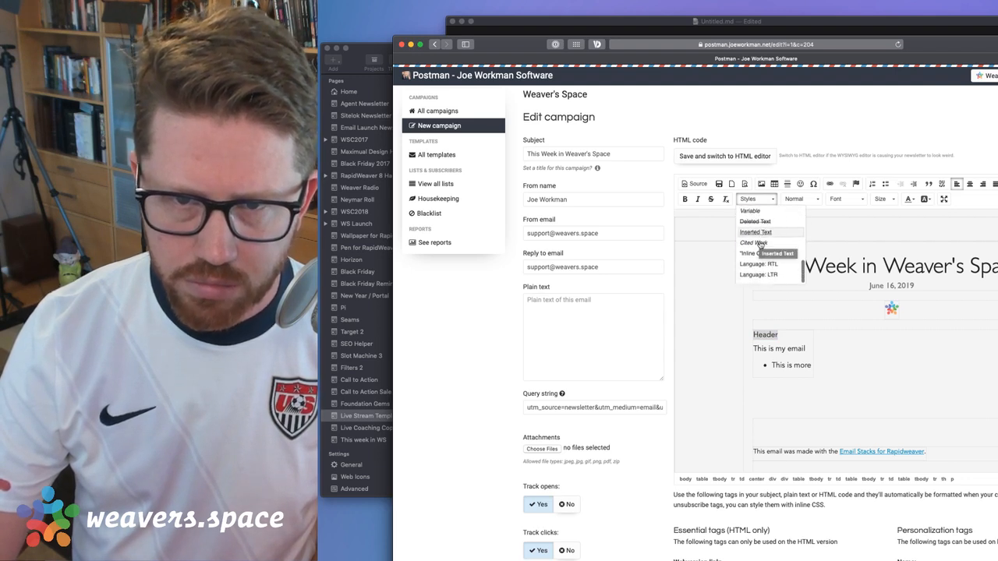
{"action": "left_click", "coordinate": [812, 199]}
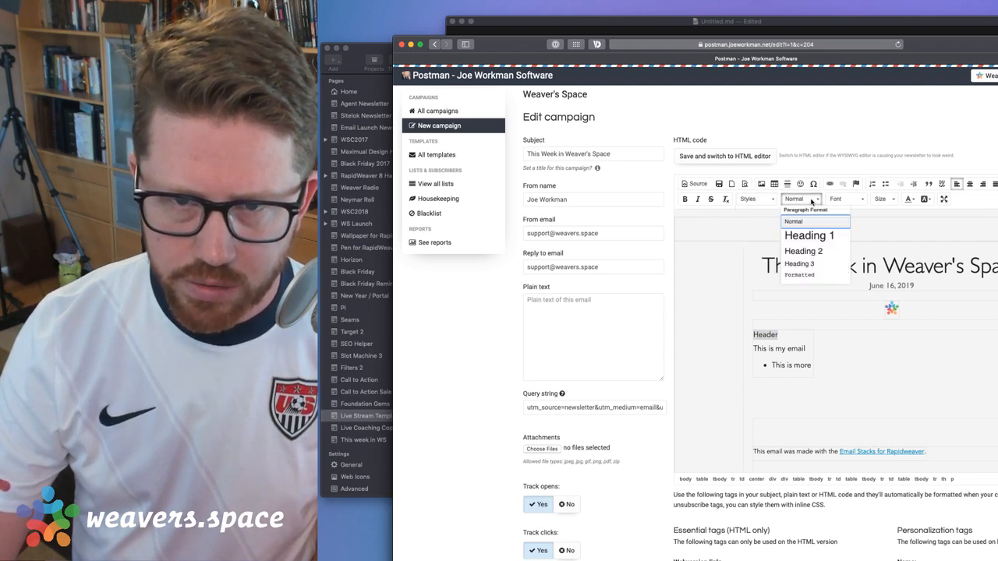
{"action": "left_click", "coordinate": [809, 236]}
{"action": "left_click", "coordinate": [809, 199]}
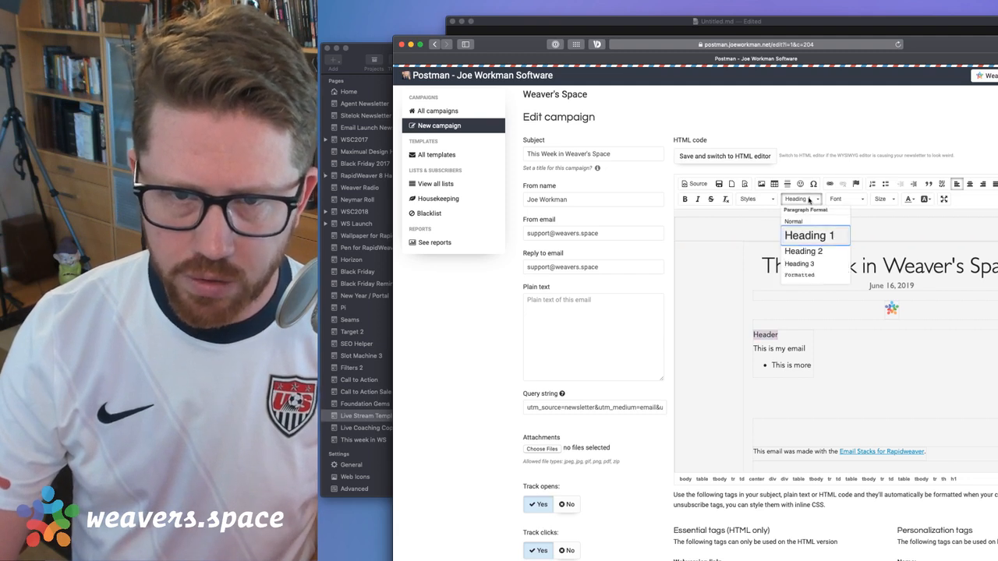
{"action": "left_click", "coordinate": [800, 264]}
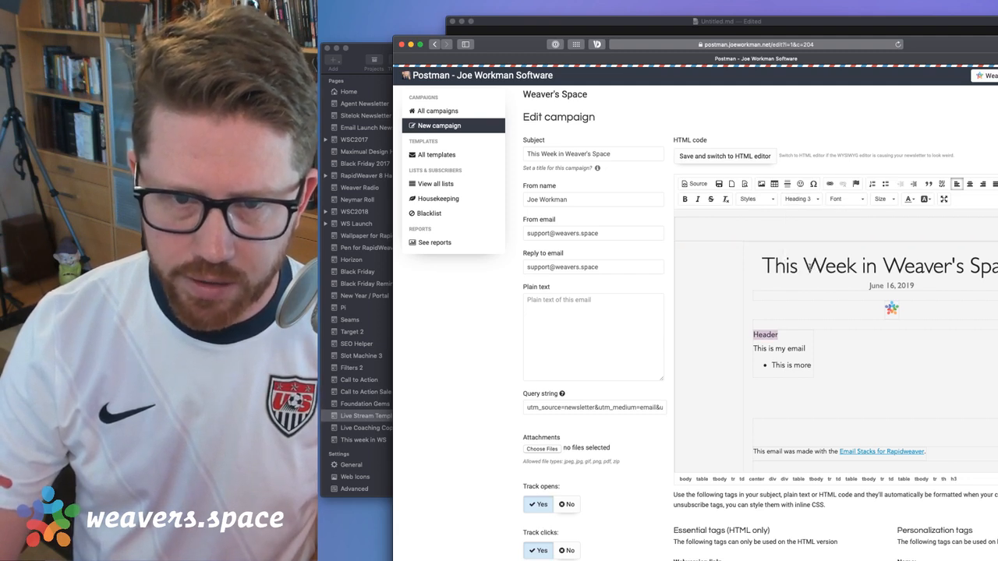
Examine the fonts available for the "Header" text without changing its font
{"action": "double_click", "coordinate": [765, 334]}
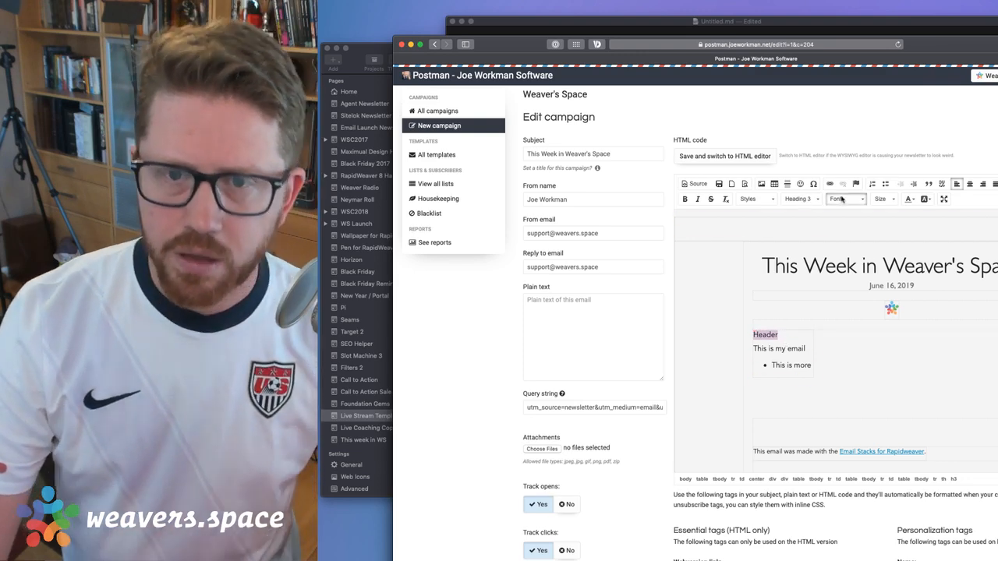
{"action": "left_click", "coordinate": [841, 199]}
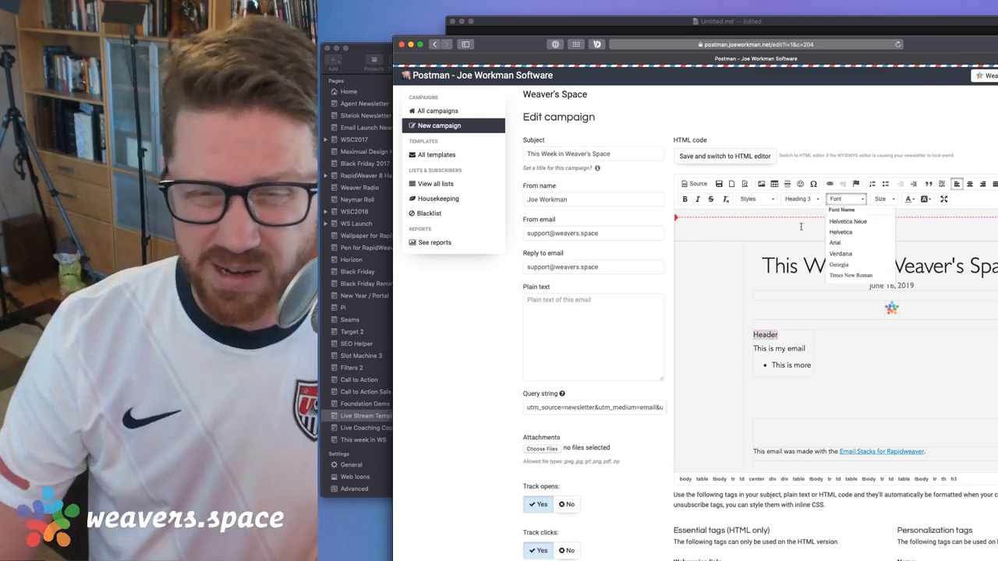
{"action": "left_click", "coordinate": [859, 200]}
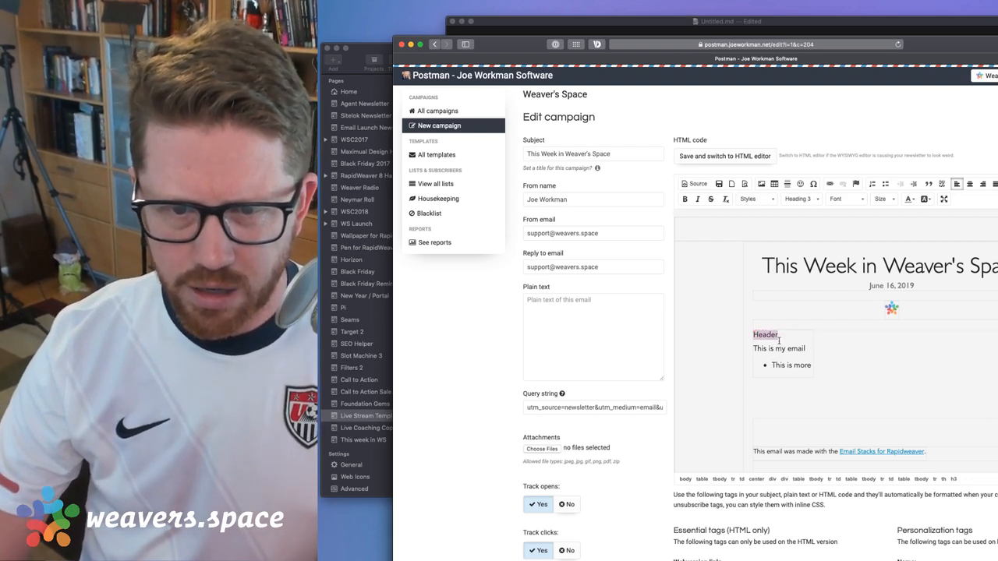
Try the Heading 1 and Heading 2 formats on the "Header" line, and set it back to Heading 3
{"action": "left_click", "coordinate": [807, 202]}
{"action": "left_click", "coordinate": [803, 237]}
{"action": "left_click", "coordinate": [802, 199]}
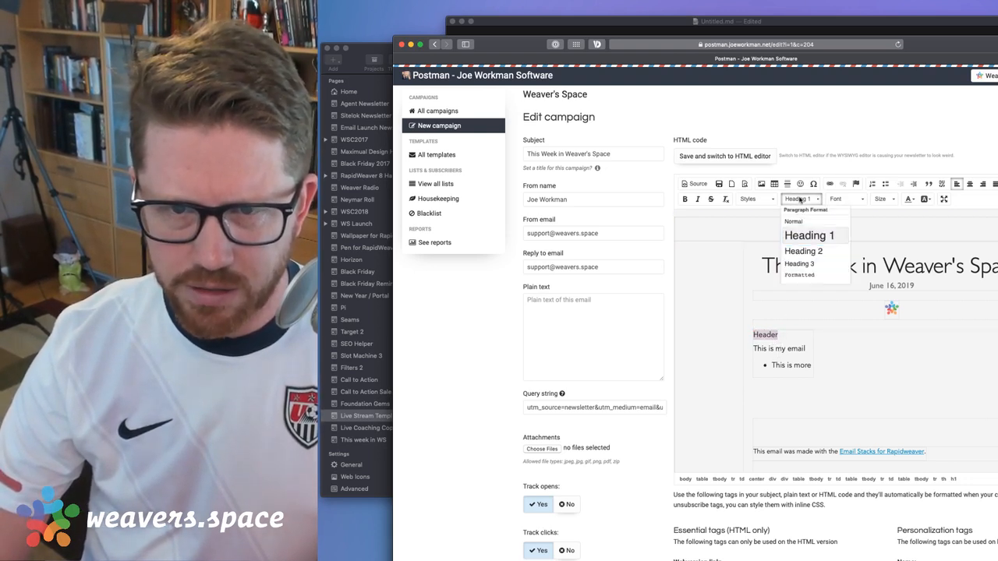
{"action": "left_click", "coordinate": [798, 253]}
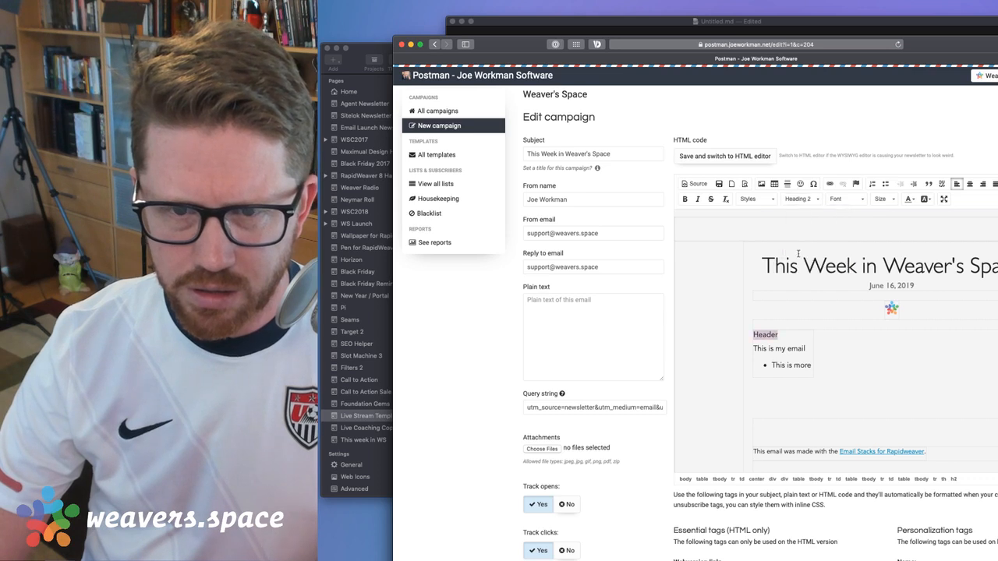
{"action": "double_click", "coordinate": [766, 339]}
{"action": "key", "text": "Left"}
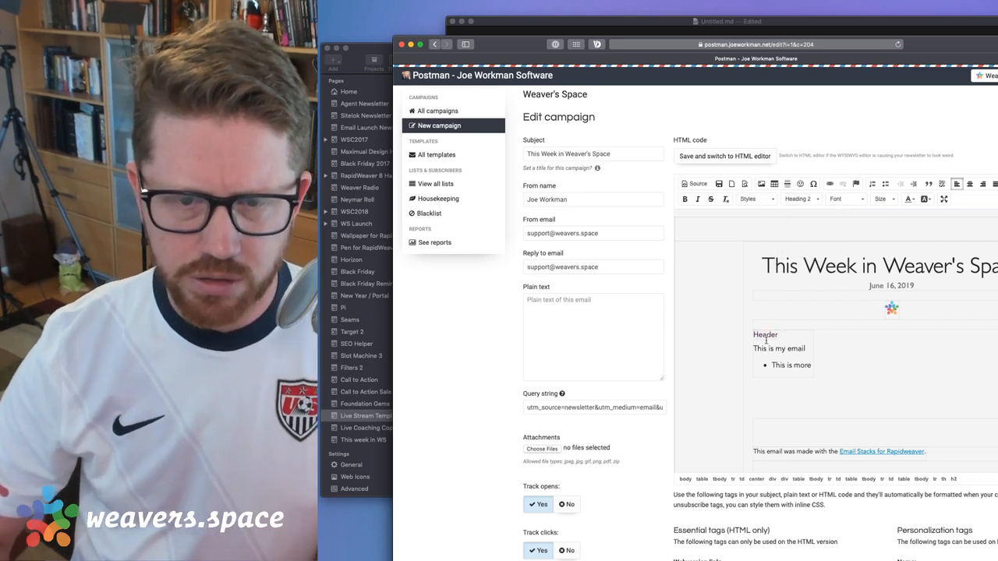
{"action": "triple_click", "coordinate": [766, 337]}
{"action": "left_click", "coordinate": [797, 200]}
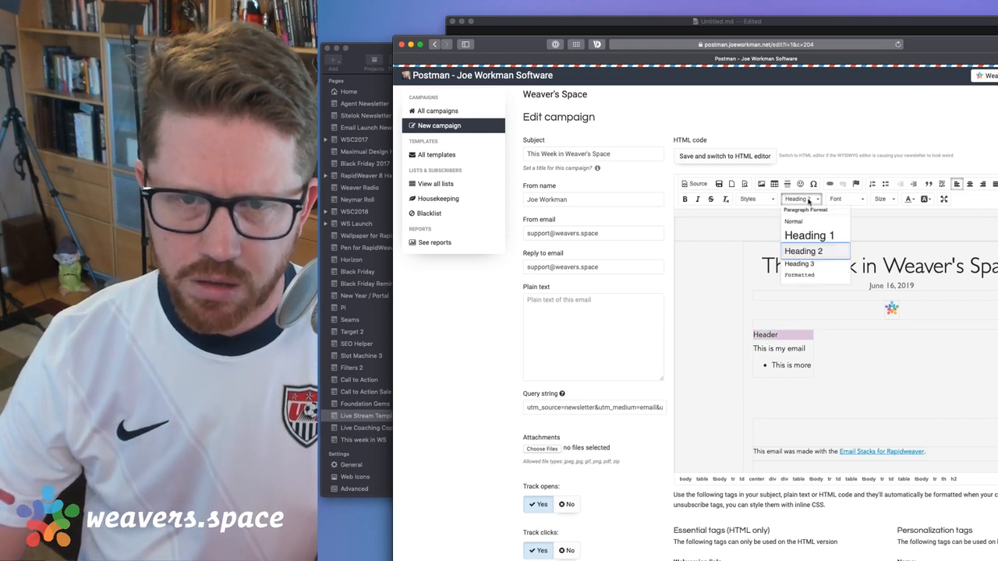
{"action": "left_click", "coordinate": [808, 269]}
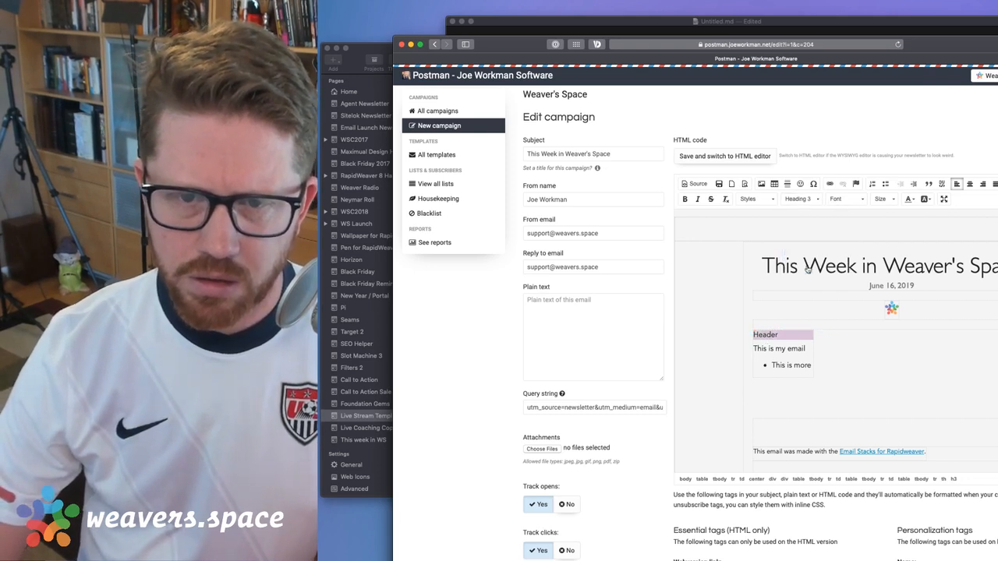
Compare the paragraph formats of the newsletter title and the "Header" line, and look through the available text styles
{"action": "left_click", "coordinate": [776, 337]}
{"action": "left_click", "coordinate": [786, 269]}
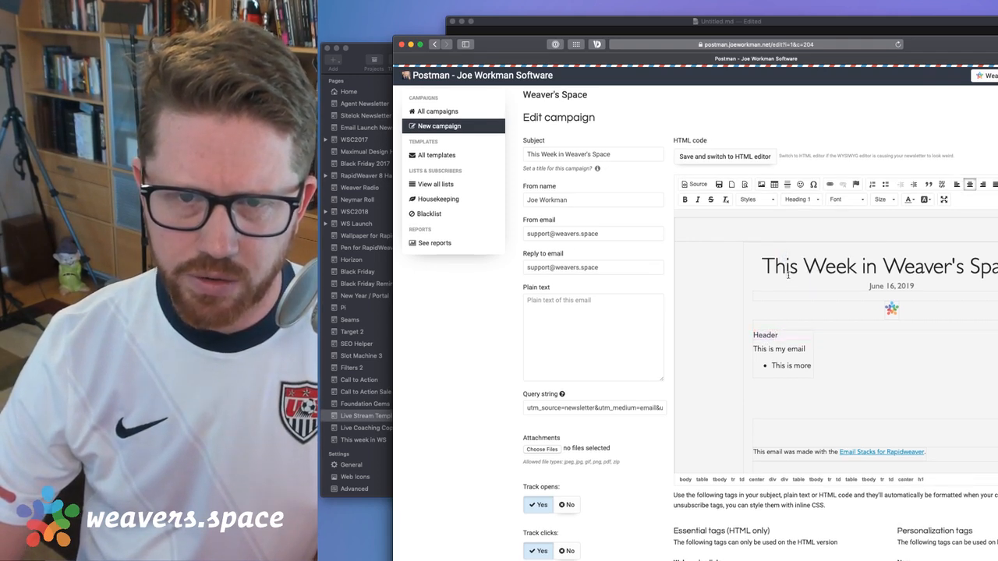
{"action": "left_click", "coordinate": [765, 346]}
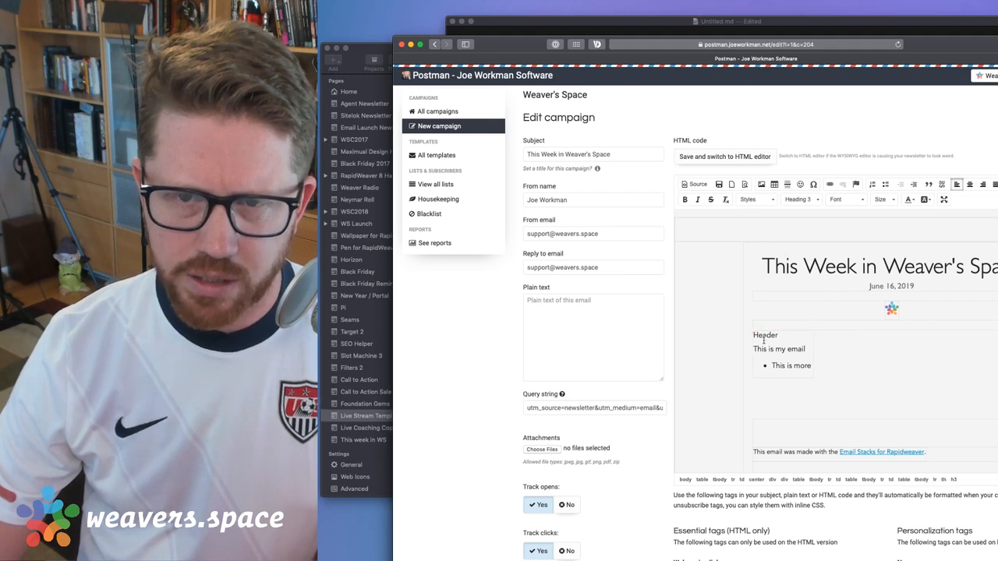
{"action": "double_click", "coordinate": [764, 338]}
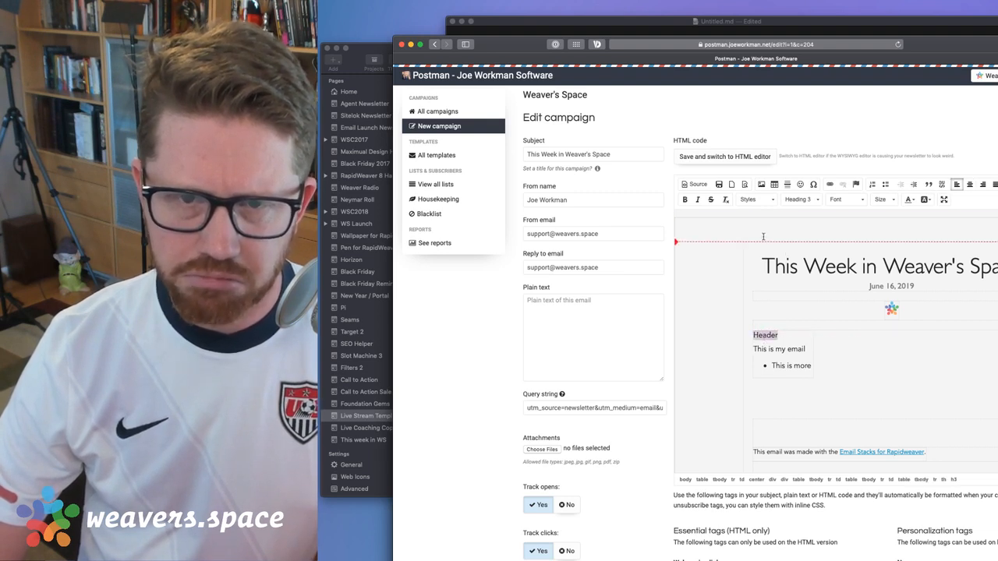
{"action": "left_click", "coordinate": [755, 200]}
{"action": "scroll", "coordinate": [760, 227], "scroll_direction": "down", "scroll_amount": 10}
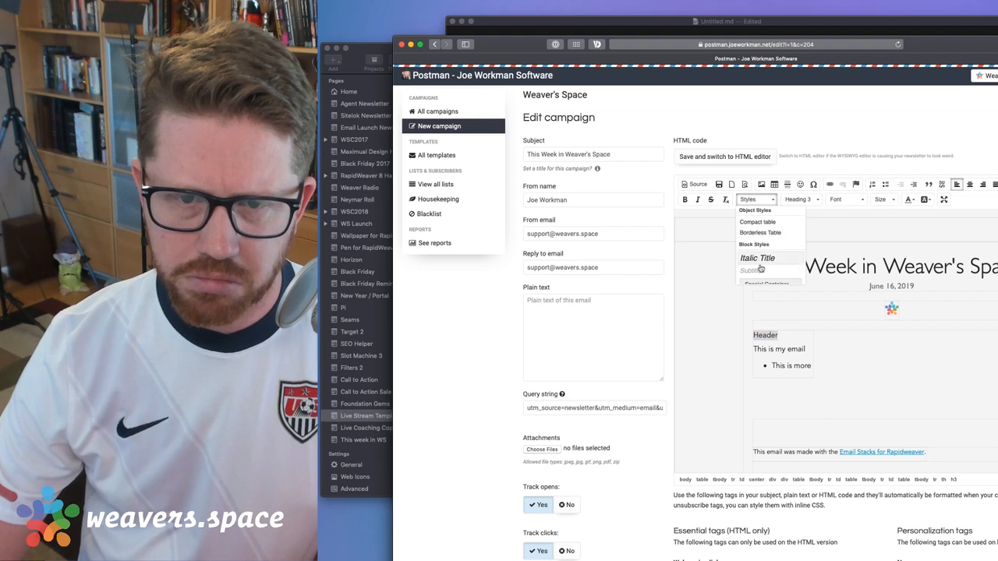
{"action": "key", "text": "Escape"}
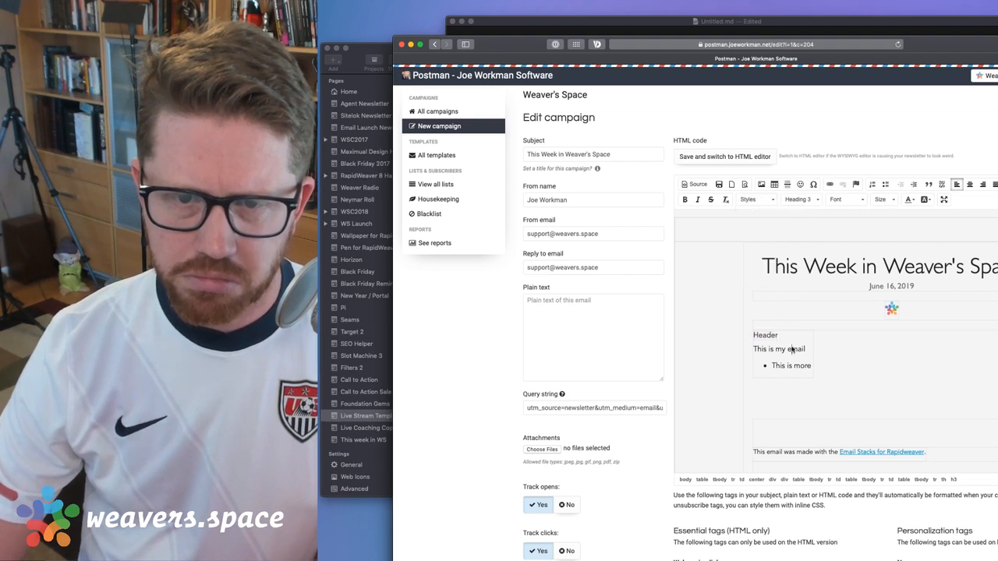
{"action": "left_click", "coordinate": [775, 343]}
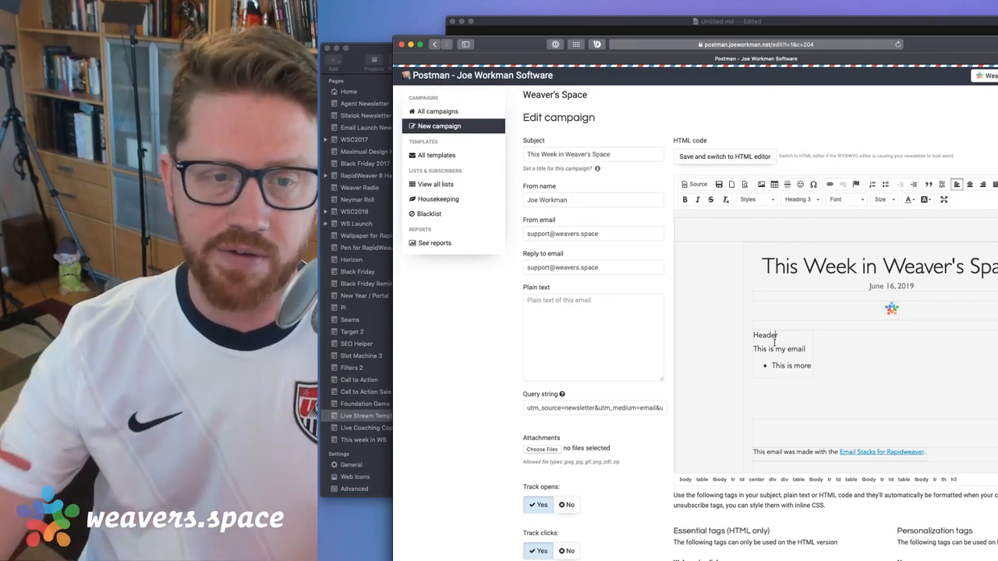
Leave the campaign editor for the list of all campaigns and open the Live Stream draft's recipients and send page
{"action": "key", "text": "Tab"}
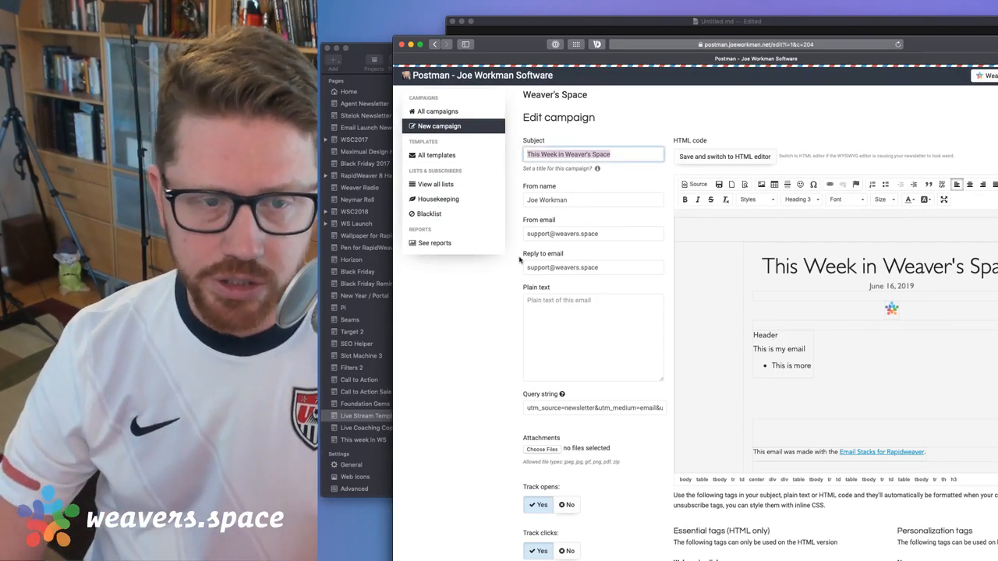
{"action": "left_click", "coordinate": [553, 332]}
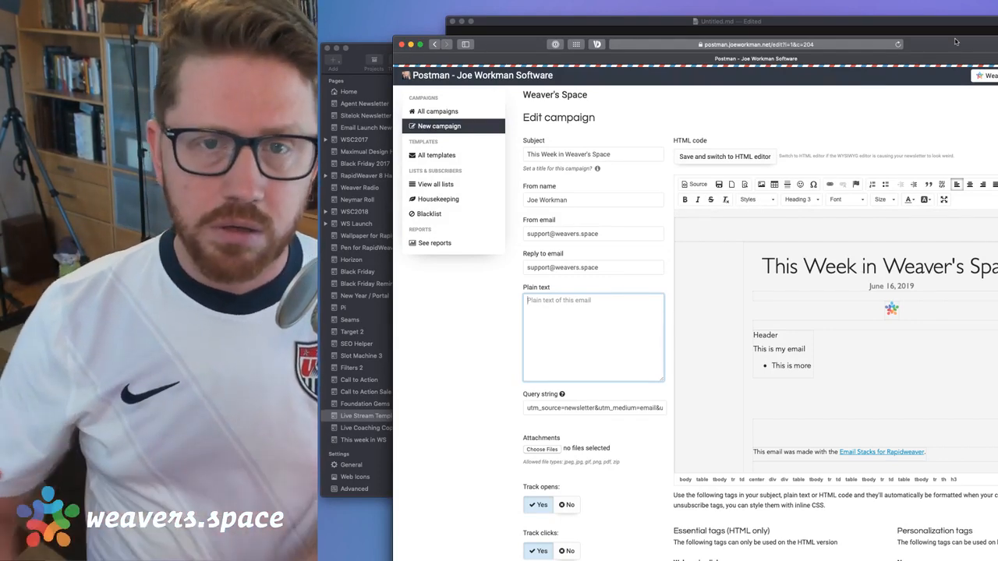
{"action": "left_click_drag", "start_coordinate": [956, 41], "coordinate": [926, 58]}
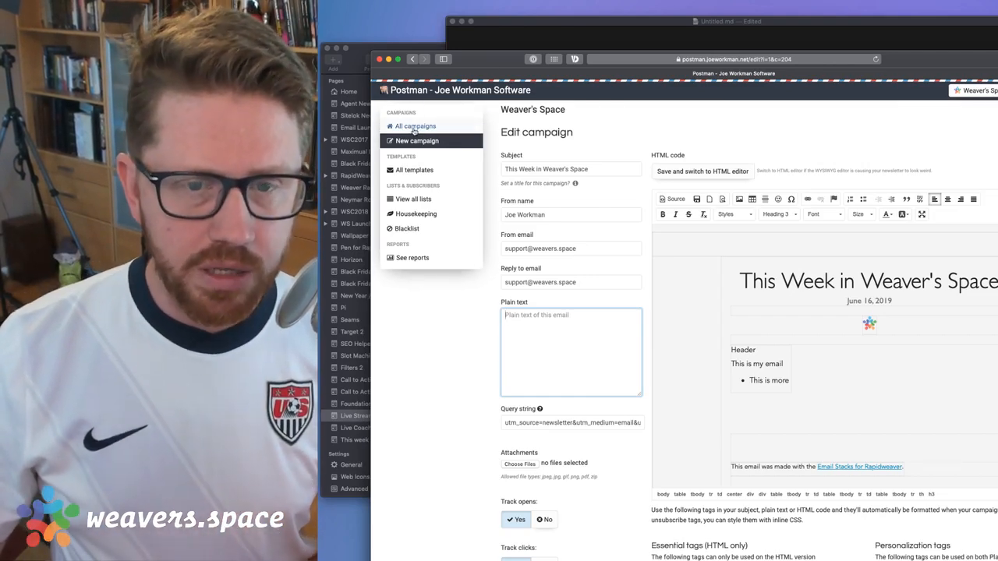
{"action": "left_click", "coordinate": [414, 128]}
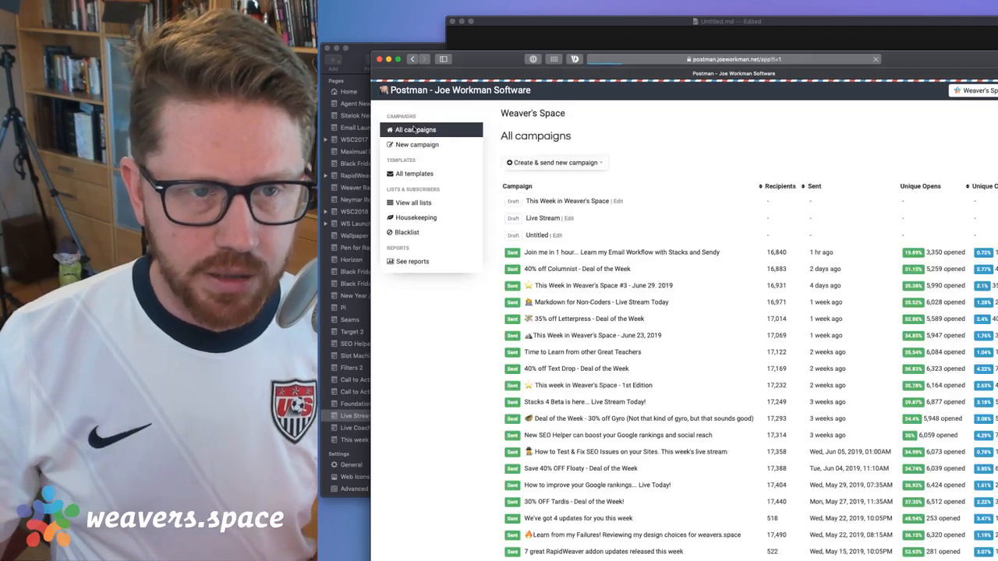
{"action": "left_click", "coordinate": [541, 220]}
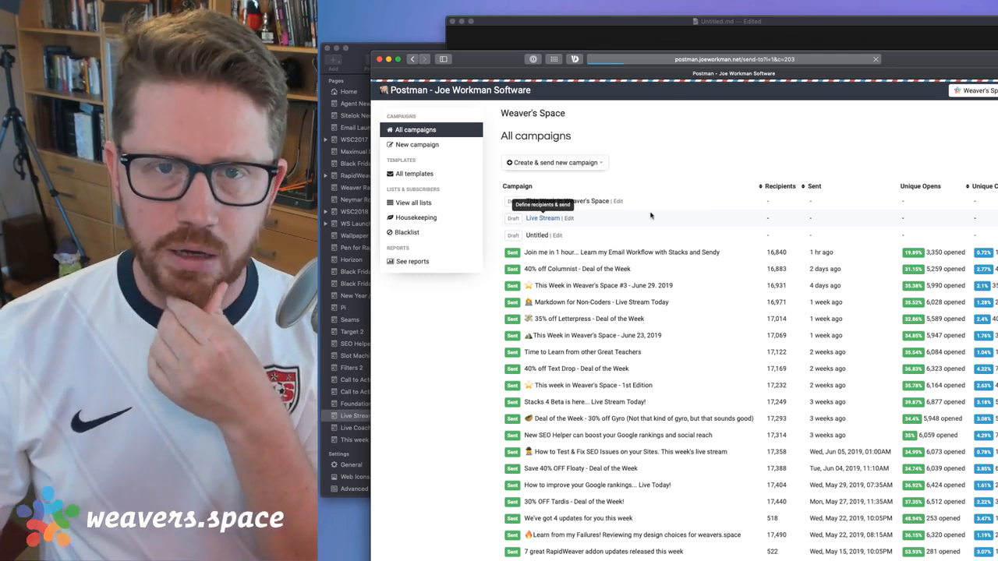
Close the Untitled.md Markdown document in Byword and delete it instead of saving it
{"action": "left_click", "coordinate": [453, 22]}
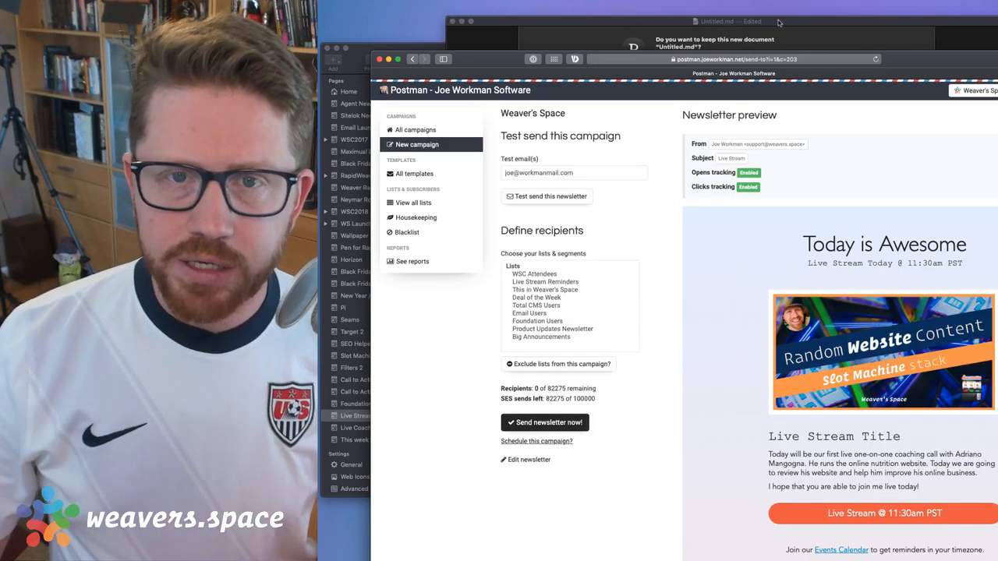
{"action": "left_click", "coordinate": [779, 21]}
{"action": "left_click", "coordinate": [872, 302]}
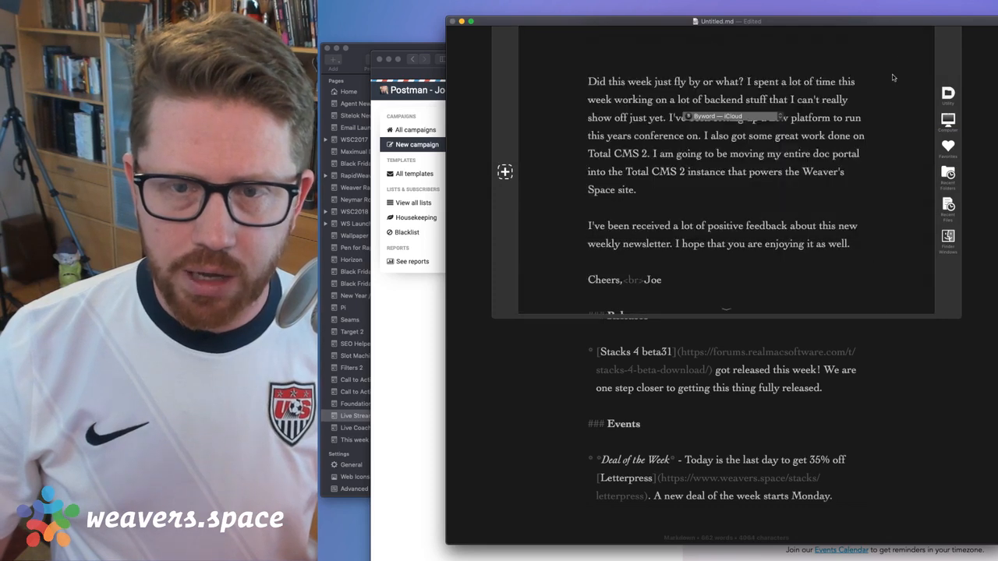
{"action": "left_click", "coordinate": [456, 21]}
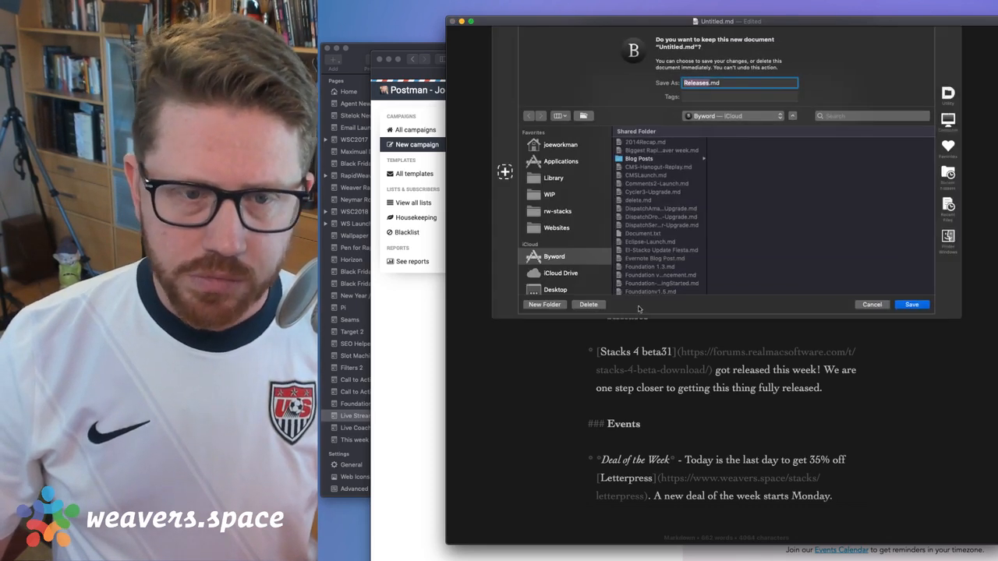
{"action": "left_click", "coordinate": [588, 304]}
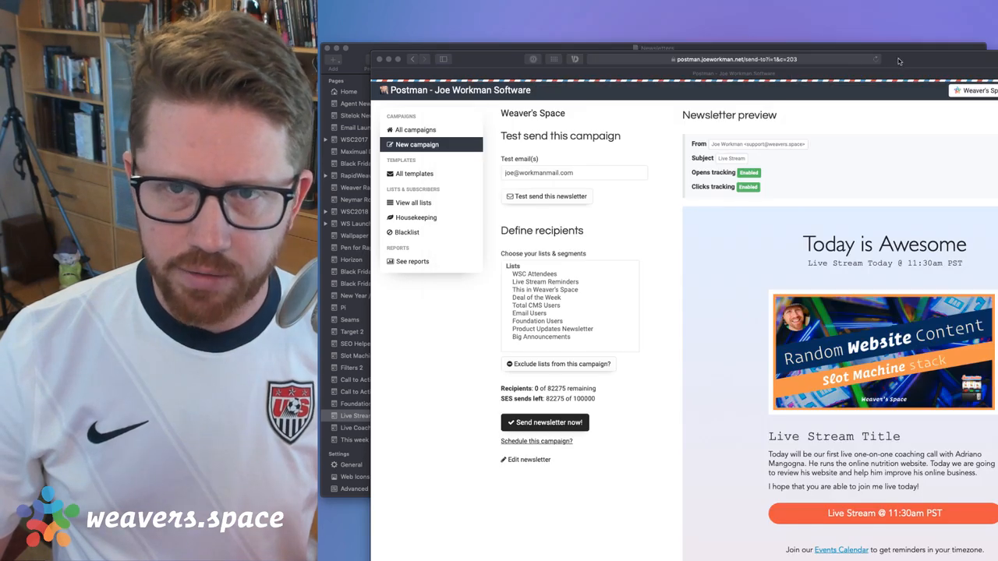
{"action": "left_click_drag", "start_coordinate": [898, 61], "coordinate": [898, 29]}
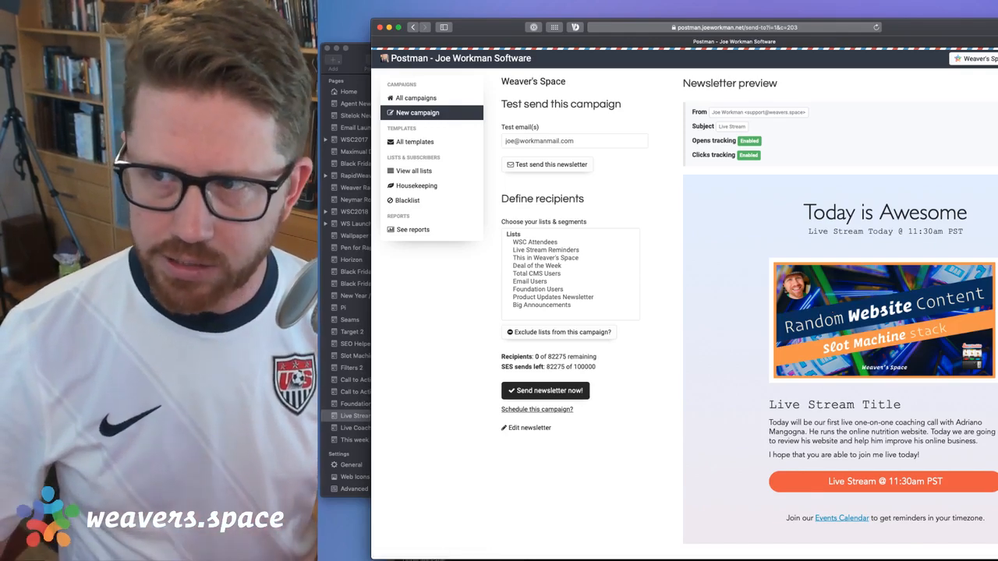
{"action": "key", "text": "super+Tab"}
{"action": "left_click", "coordinate": [404, 92]}
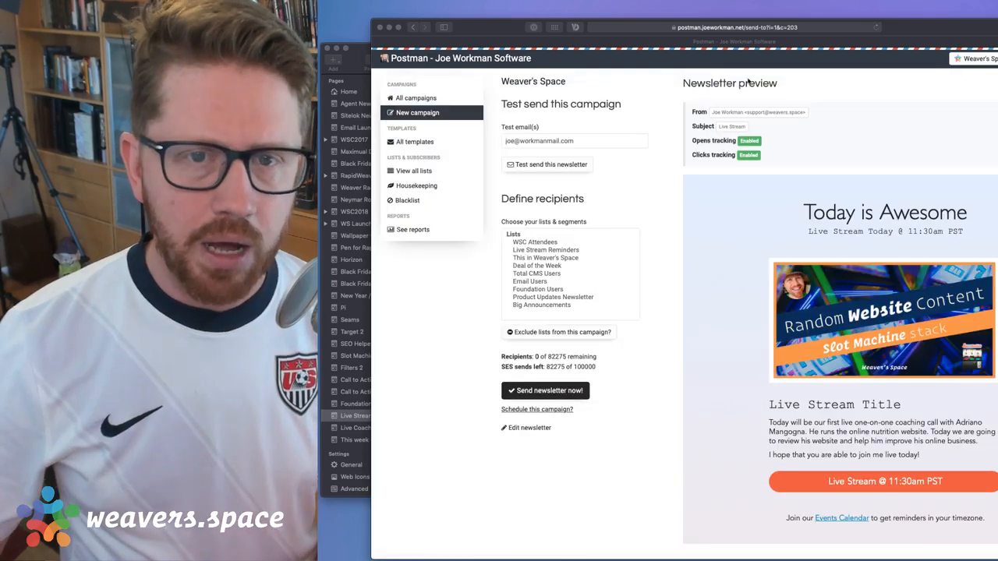
Switch to Google Chrome and open the RelayThat web app at app.relaythat.com in a new tab
{"action": "left_click", "coordinate": [854, 66]}
{"action": "left_click_drag", "start_coordinate": [896, 28], "coordinate": [903, 28]}
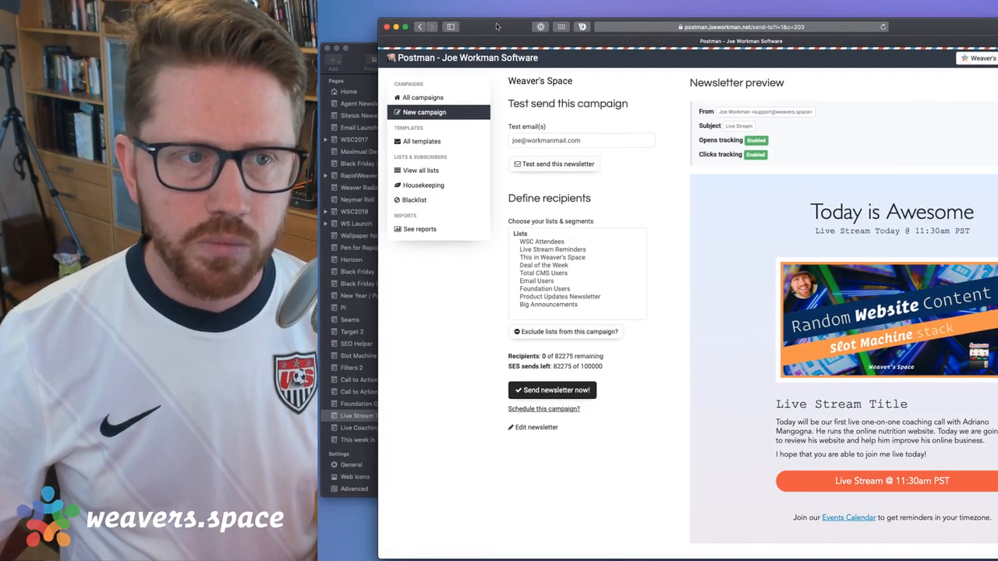
{"action": "key", "text": "alt+space"}
{"action": "type", "text": "goo"}
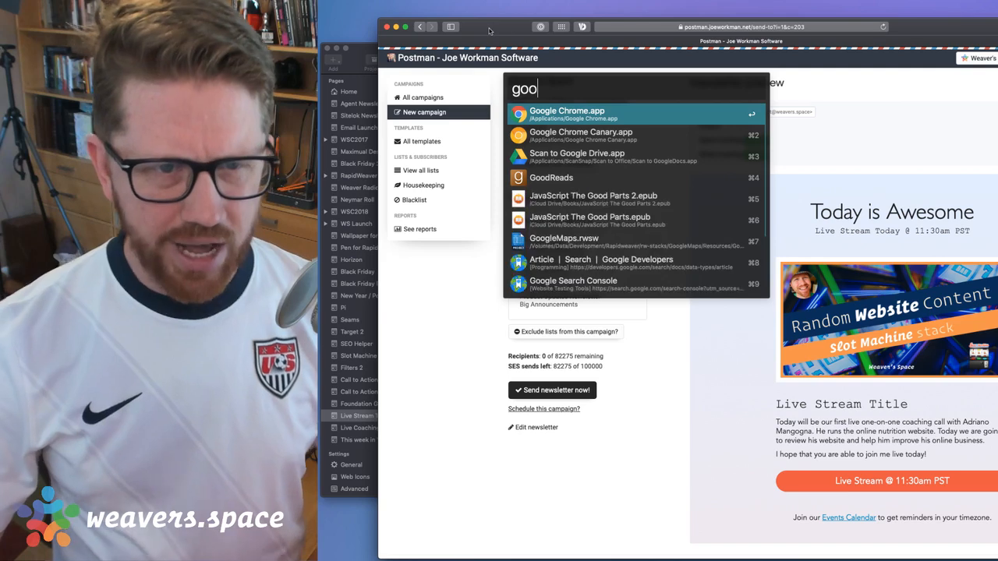
{"action": "key", "text": "Return"}
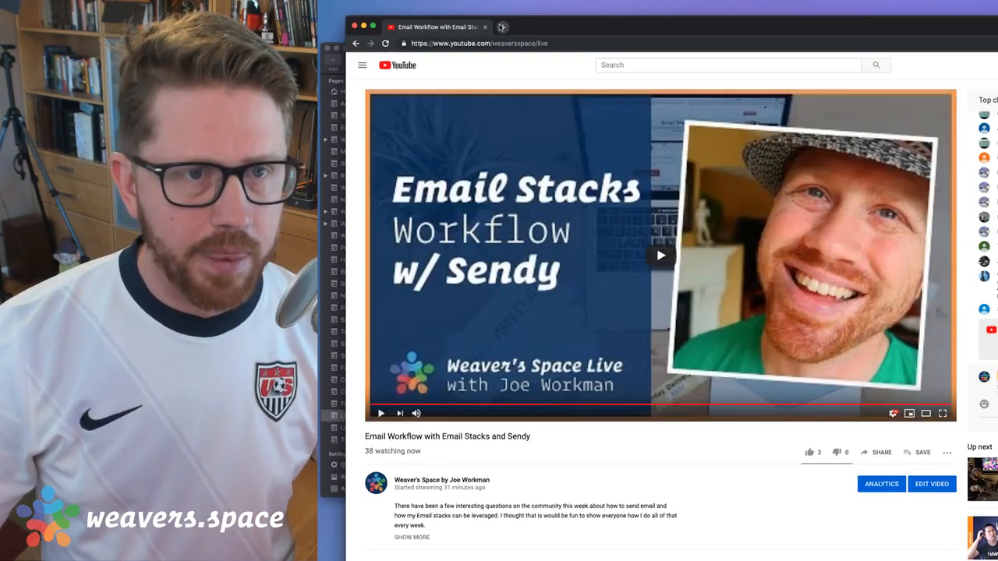
{"action": "left_click", "coordinate": [501, 27]}
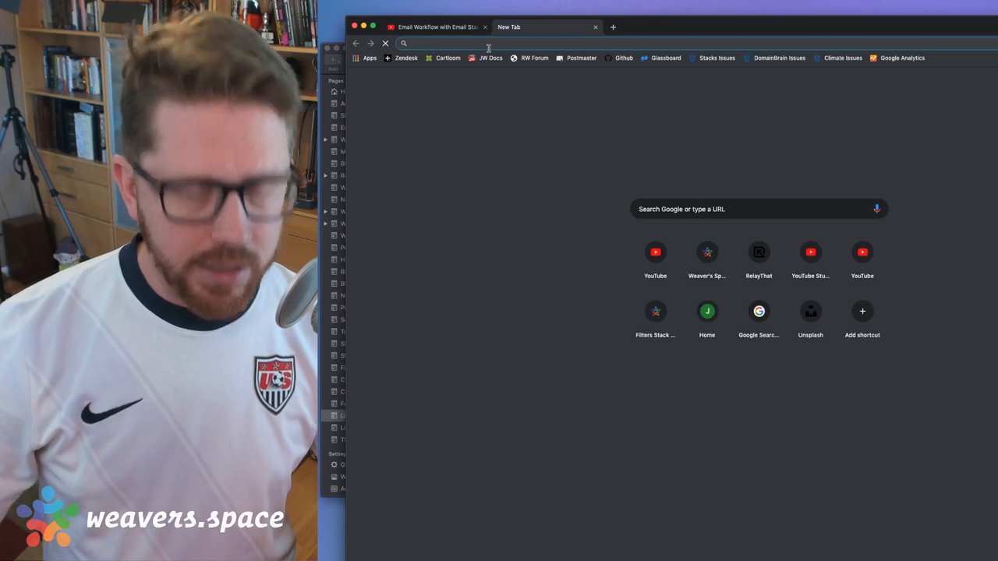
{"action": "type", "text": "relay"}
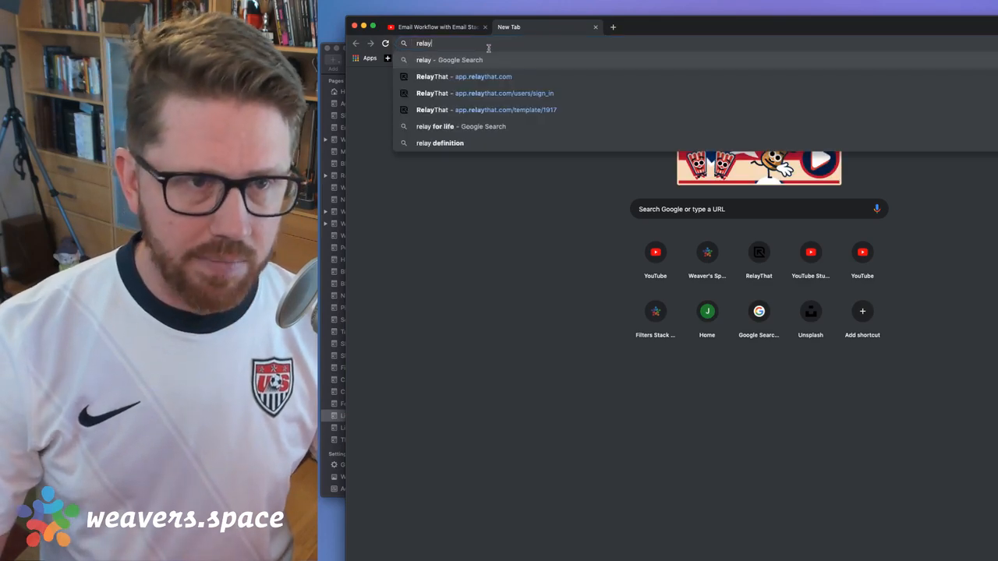
{"action": "left_click", "coordinate": [482, 78]}
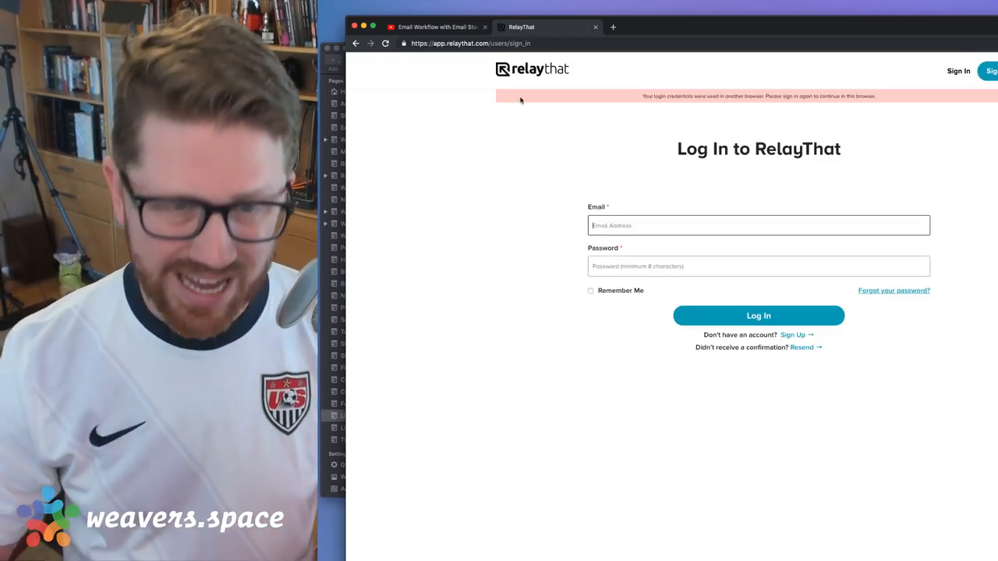
Fill in the saved account e-mail and password, turn on Remember Me, and log in to RelayThat
{"action": "key", "text": "super+backslash"}
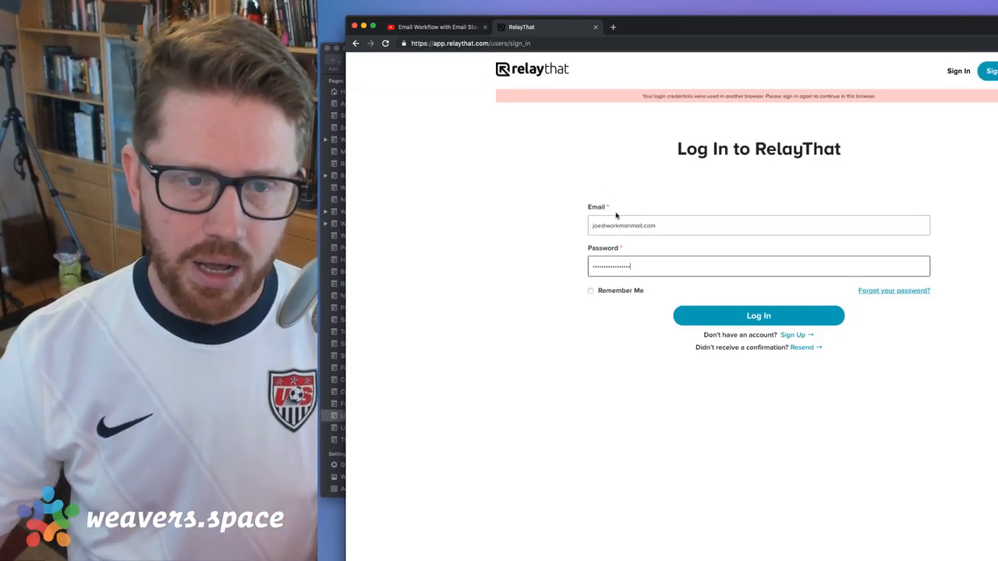
{"action": "left_click", "coordinate": [591, 291]}
{"action": "left_click", "coordinate": [726, 318]}
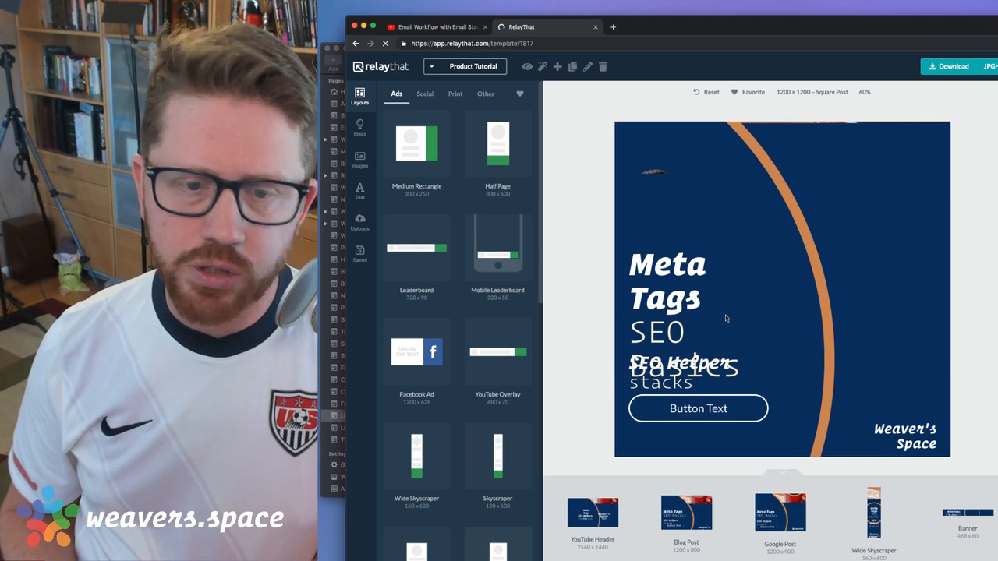
Show the favourite layouts of the Product Tutorial workspace and open the 1200 × 628 wide post, followed by the 1920 × 1080 video still
{"action": "left_click", "coordinate": [520, 95]}
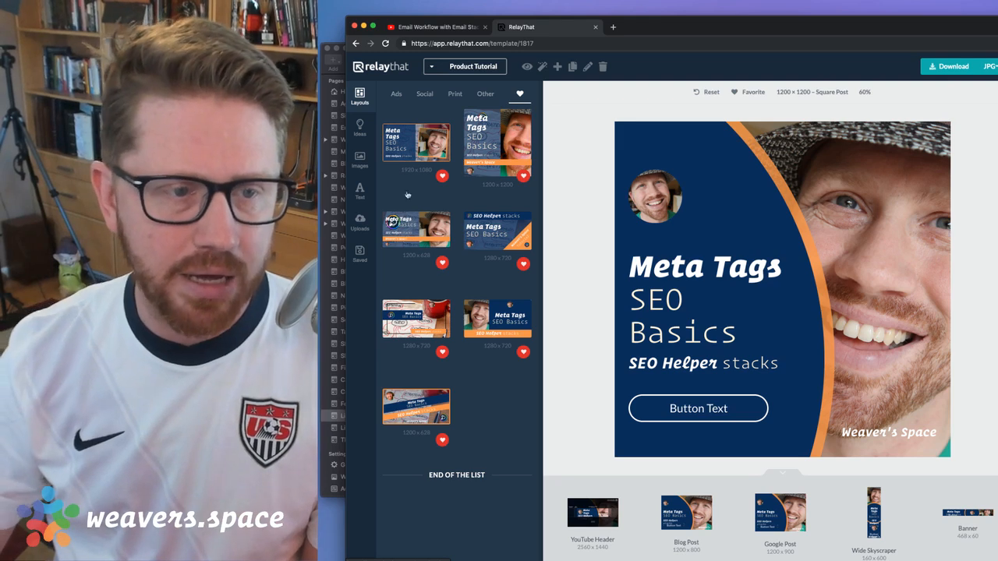
{"action": "left_click", "coordinate": [414, 235]}
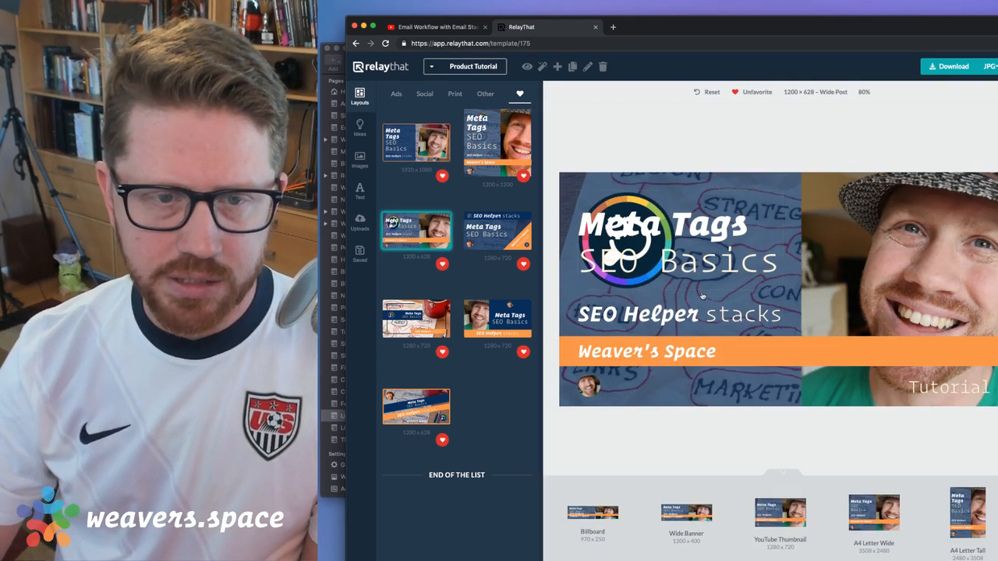
{"action": "left_click", "coordinate": [406, 144]}
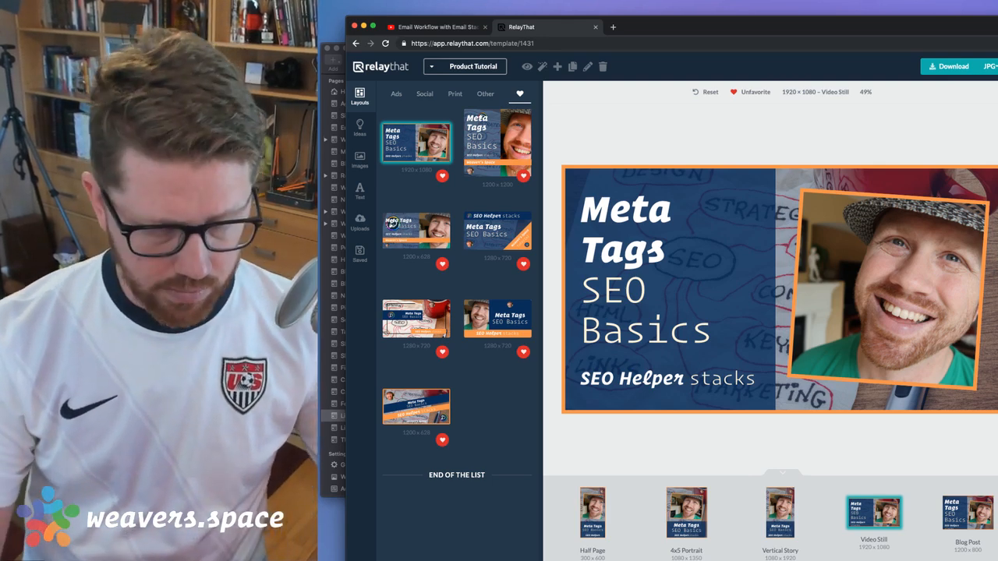
Replace the "Meta Tags" heading in the video still with "New Title"
{"action": "type", "text": "New Tital"}
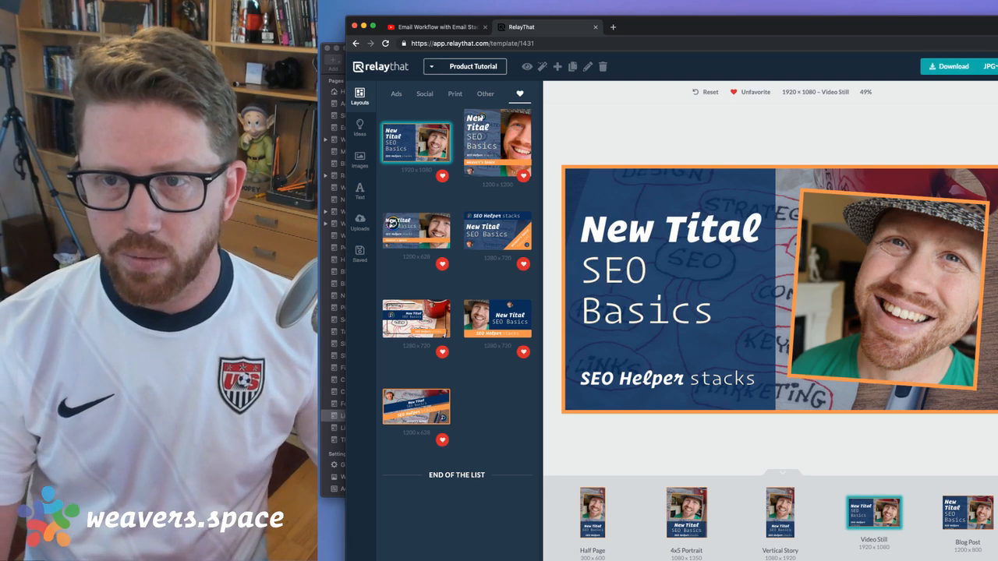
{"action": "key", "text": "BackSpace"}
{"action": "key", "text": "BackSpace"}
{"action": "type", "text": "le"}
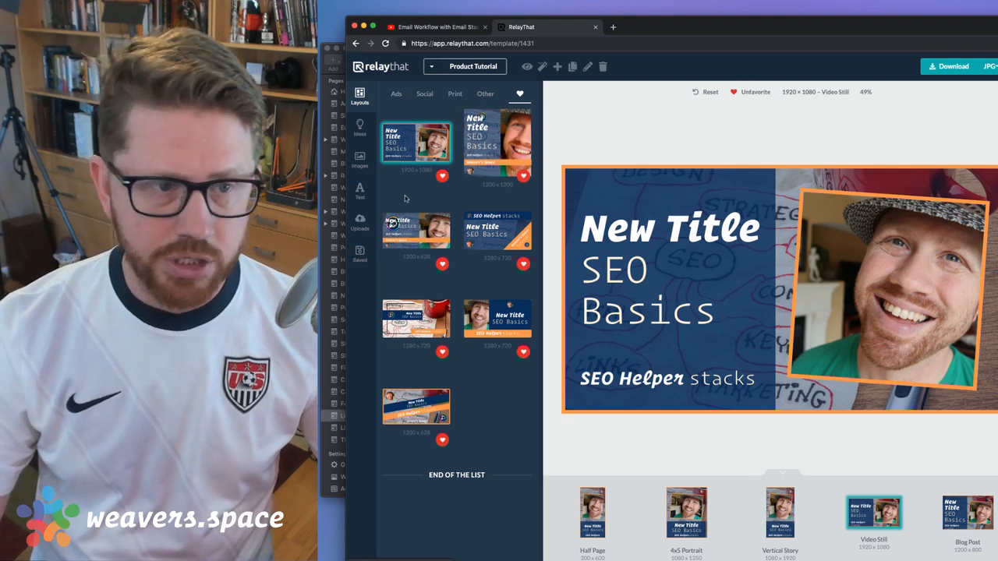
Replace the design's background picture with the blue and purple light-trails image from the workspace uploads
{"action": "left_click", "coordinate": [360, 222]}
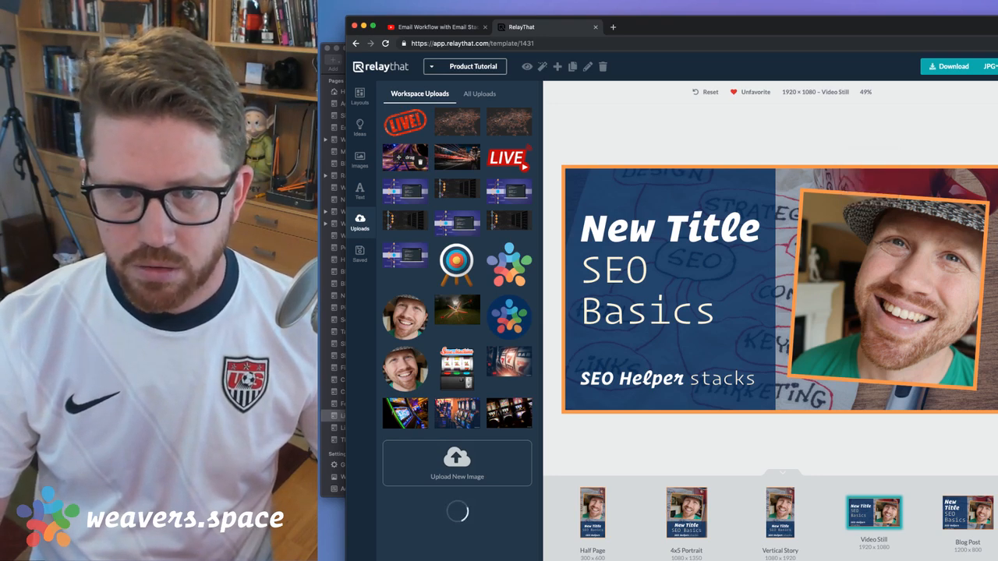
{"action": "left_click", "coordinate": [405, 158]}
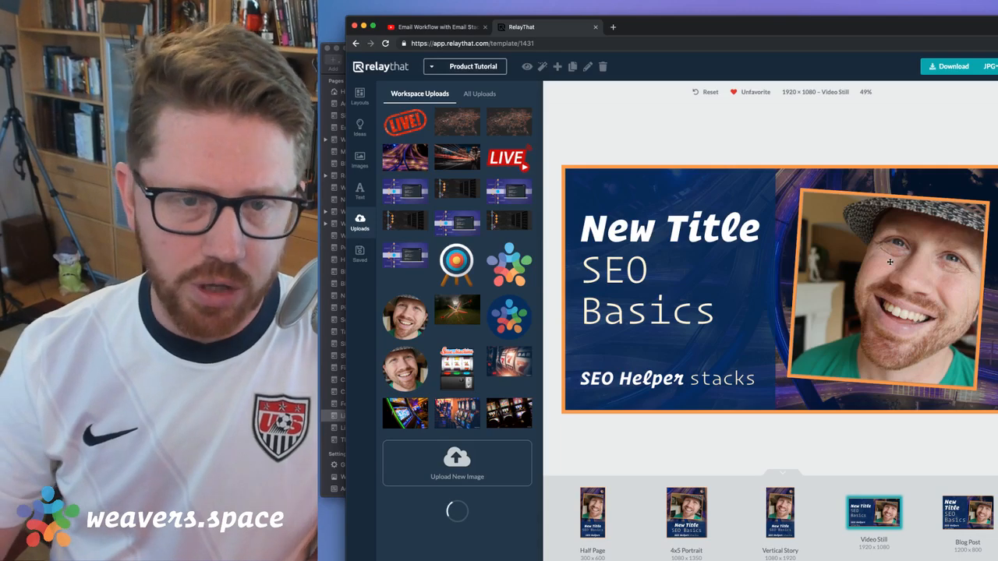
{"action": "left_click", "coordinate": [891, 262]}
Return to the favourite layouts and check the new title and background in the 1200 × 1200 square post and 1200 × 628 wide post
{"action": "left_click", "coordinate": [360, 97]}
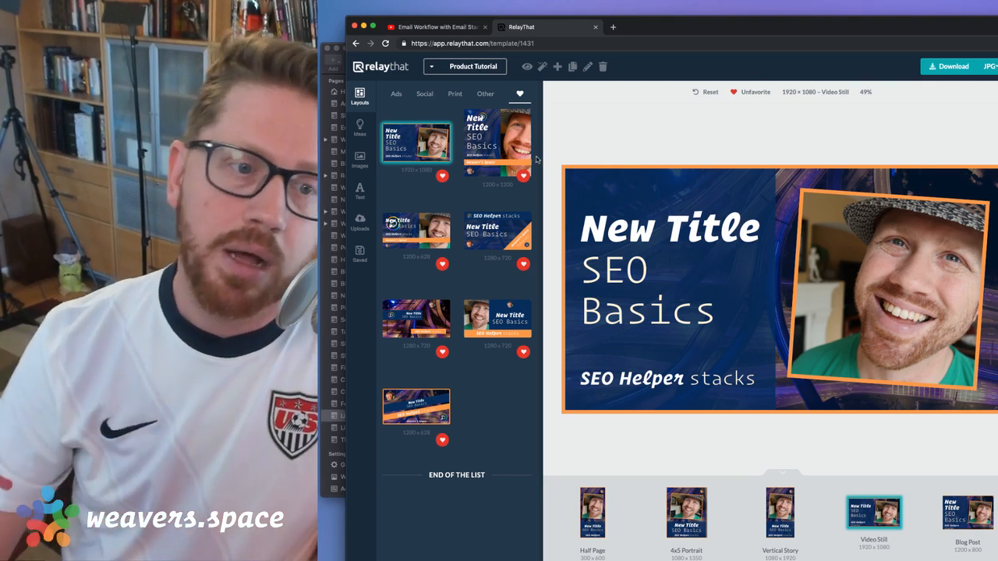
{"action": "left_click", "coordinate": [479, 148]}
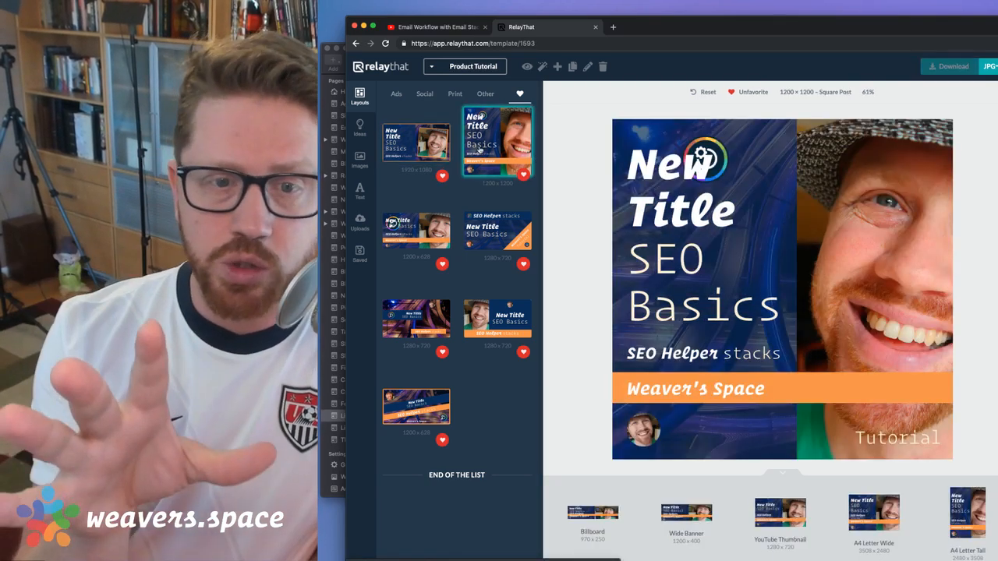
{"action": "left_click", "coordinate": [409, 238]}
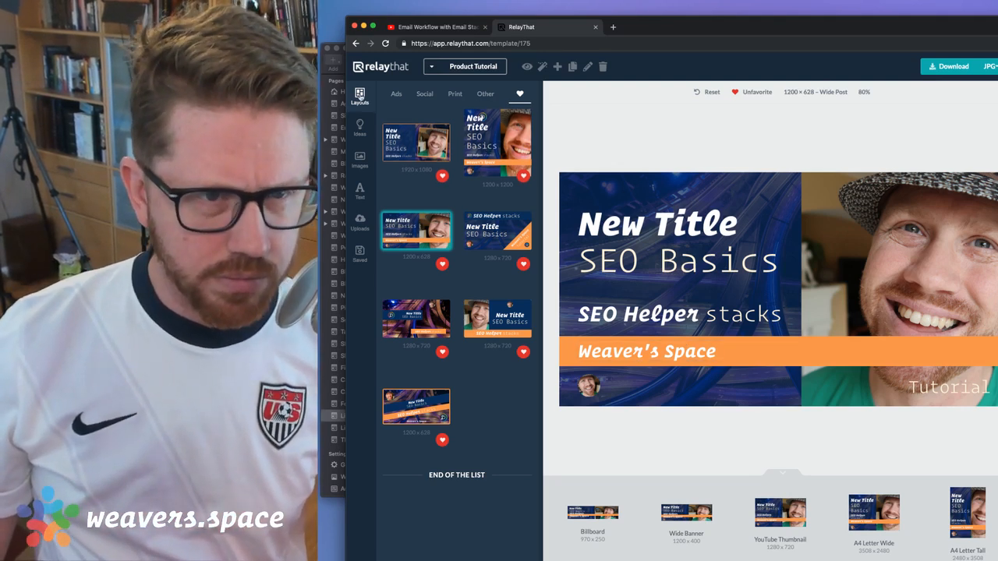
Switch to the Live Stream workspace and open its favourite 1200 × 1200 square post layout
{"action": "left_click", "coordinate": [488, 67]}
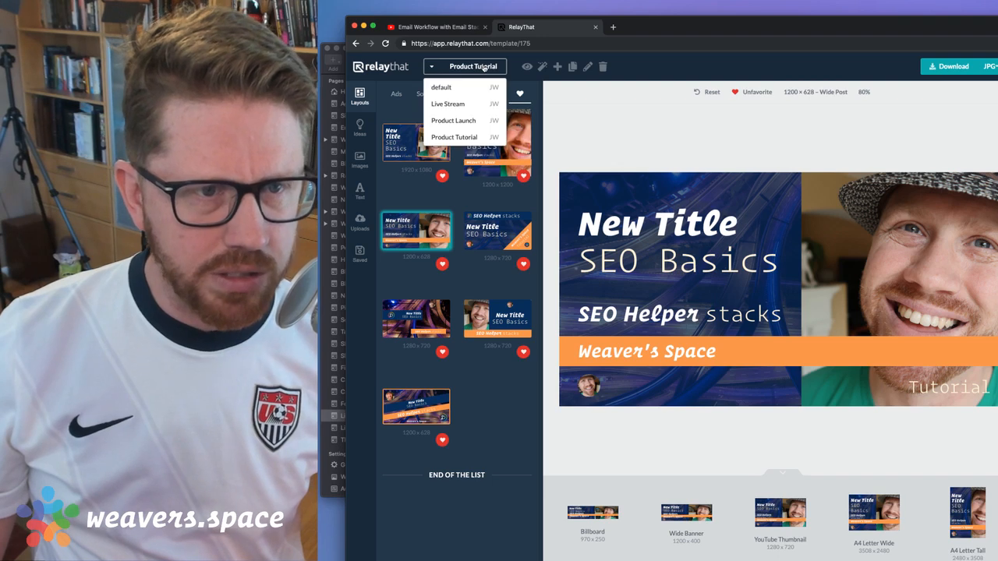
{"action": "left_click", "coordinate": [458, 105]}
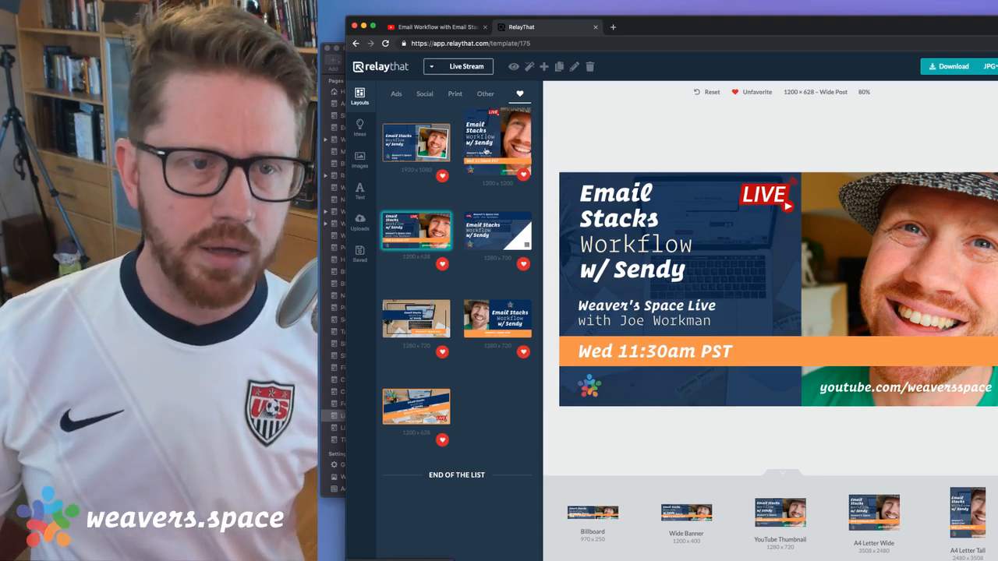
{"action": "left_click", "coordinate": [494, 139]}
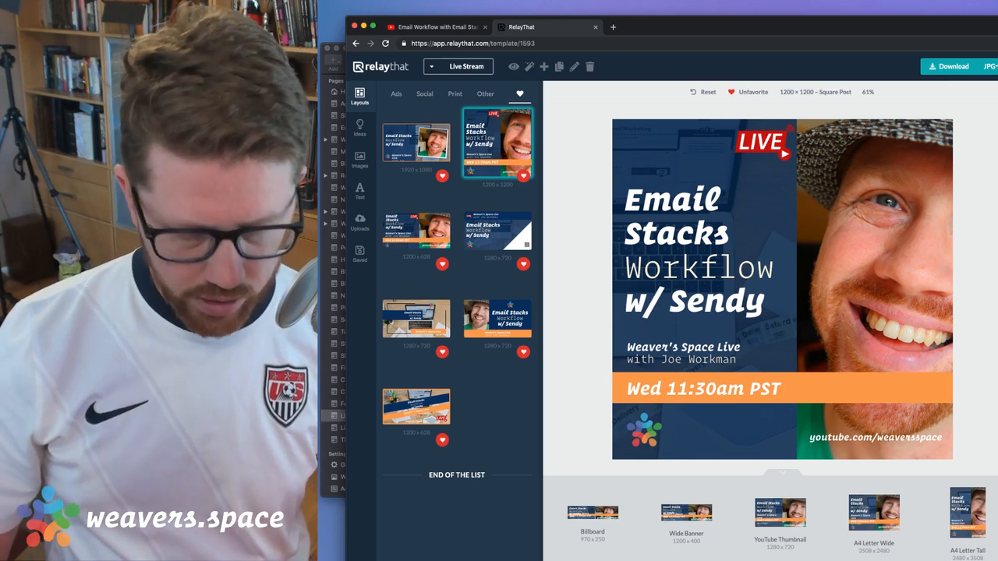
Change the orange banner text of the square post to "Replay Available Now"
{"action": "type", "text": "Raplay"}
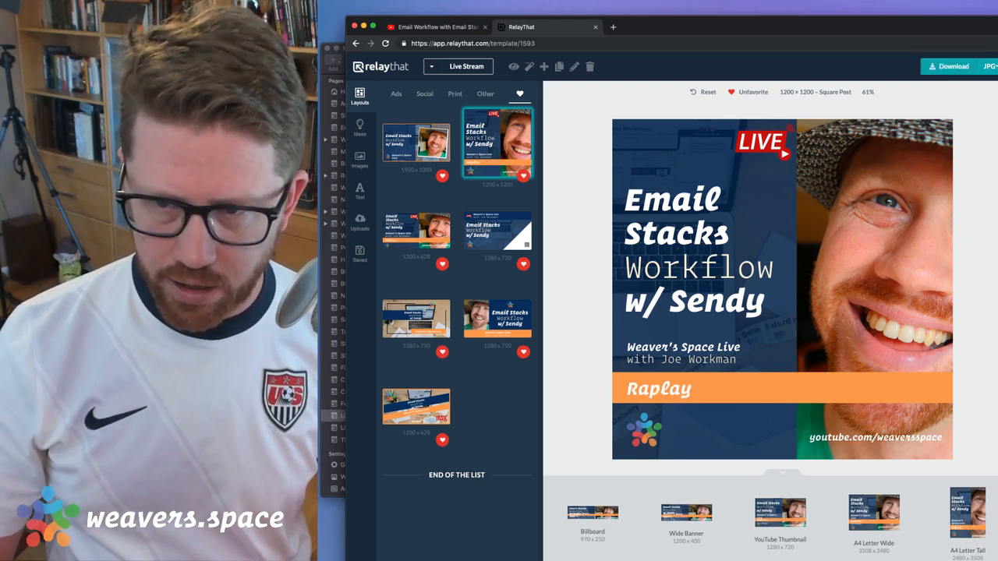
{"action": "key", "text": "BackSpace"}
{"action": "key", "text": "BackSpace"}
{"action": "key", "text": "BackSpace"}
{"action": "key", "text": "BackSpace"}
{"action": "key", "text": "BackSpace"}
{"action": "type", "text": "epl"}
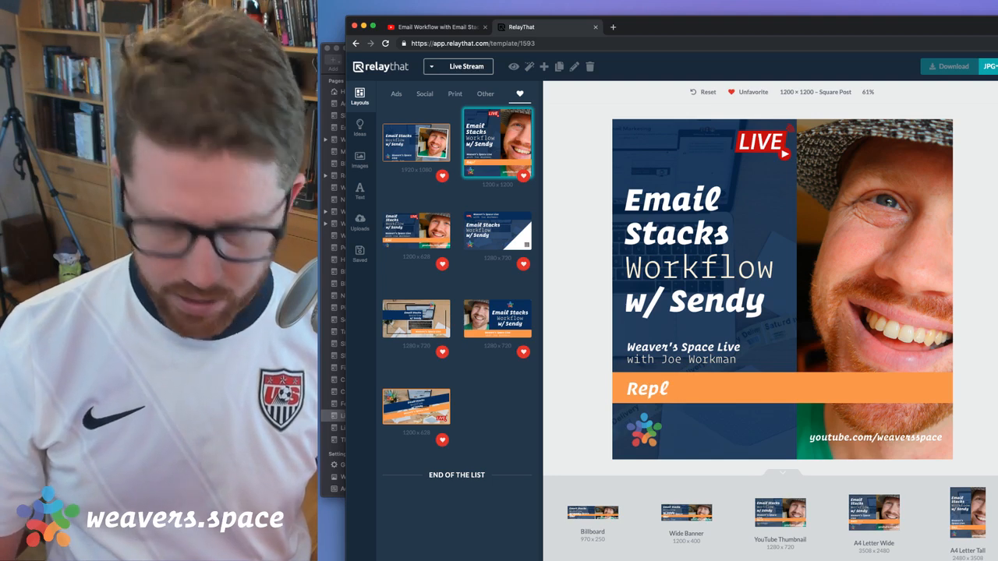
{"action": "type", "text": "ay"}
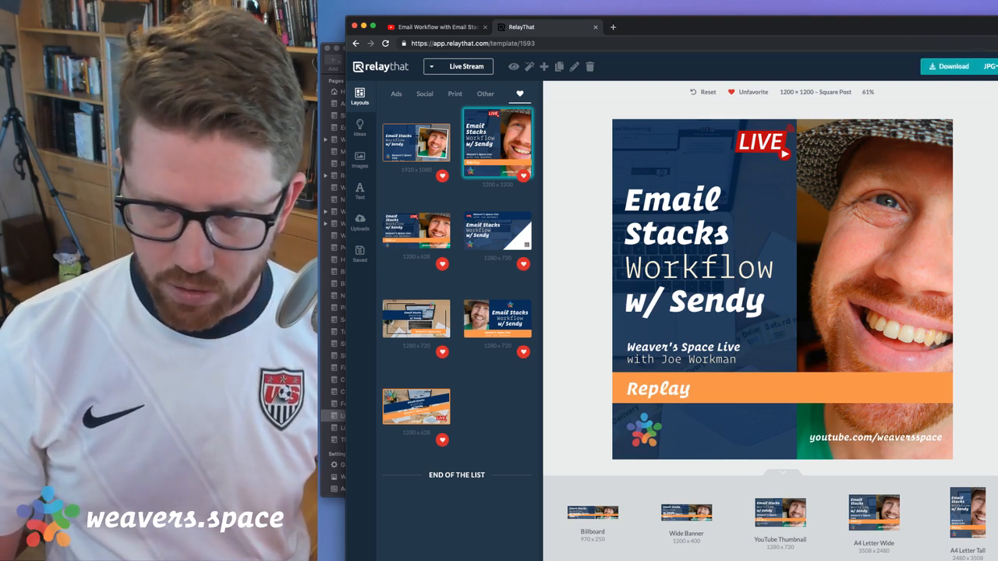
{"action": "type", "text": " Available Now"}
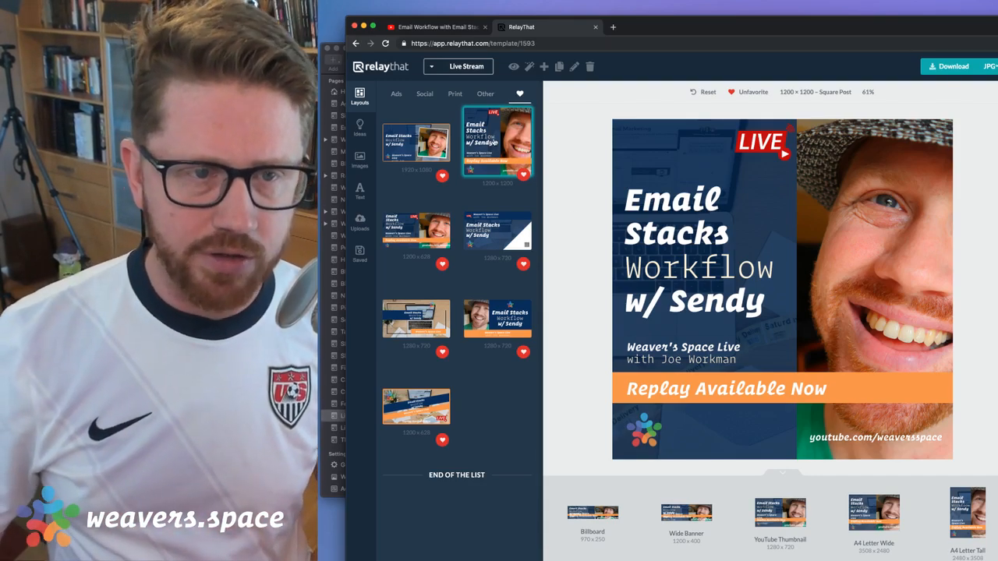
Check the edited design in the 1200 × 628 wide post and the video still, and look through the Medium Rectangle ad layouts
{"action": "left_click", "coordinate": [423, 227]}
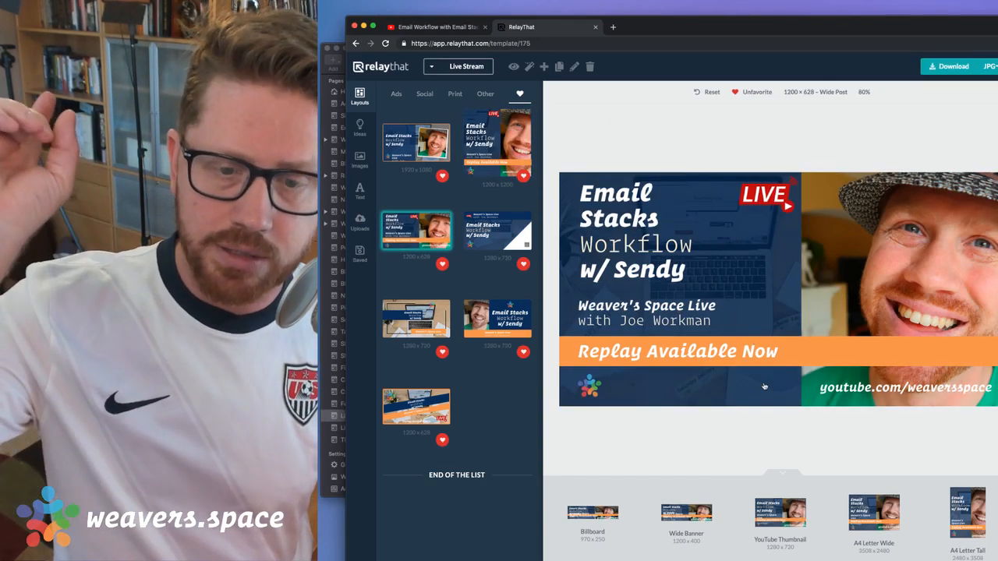
{"action": "left_click", "coordinate": [422, 137]}
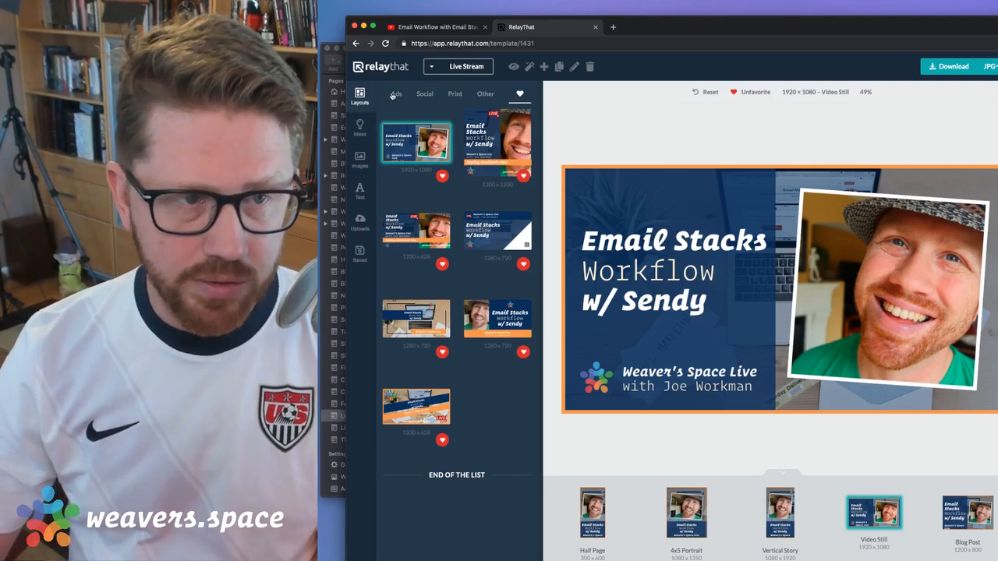
{"action": "left_click", "coordinate": [396, 95]}
{"action": "left_click", "coordinate": [446, 187]}
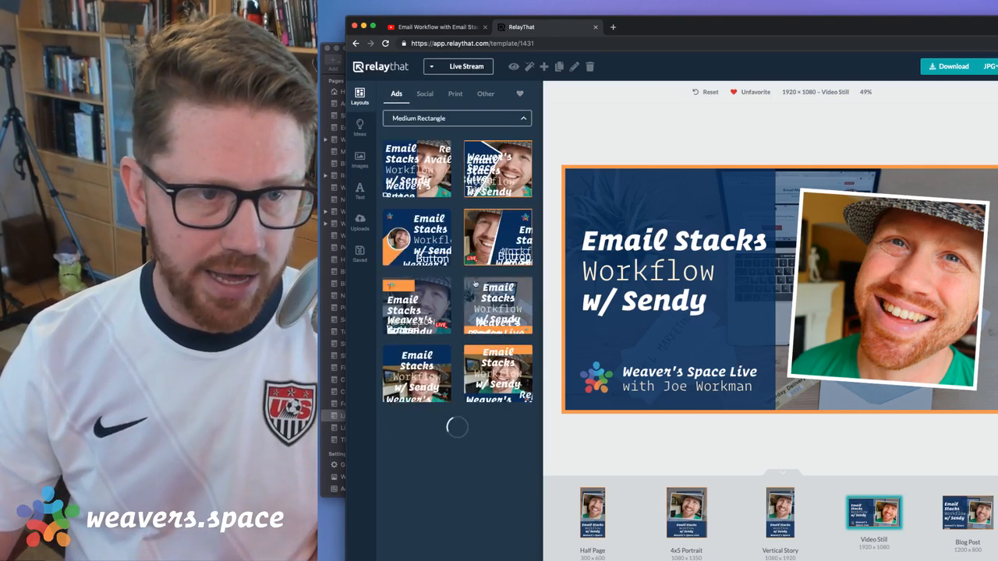
{"action": "scroll", "coordinate": [477, 298], "scroll_direction": "down", "scroll_amount": 5}
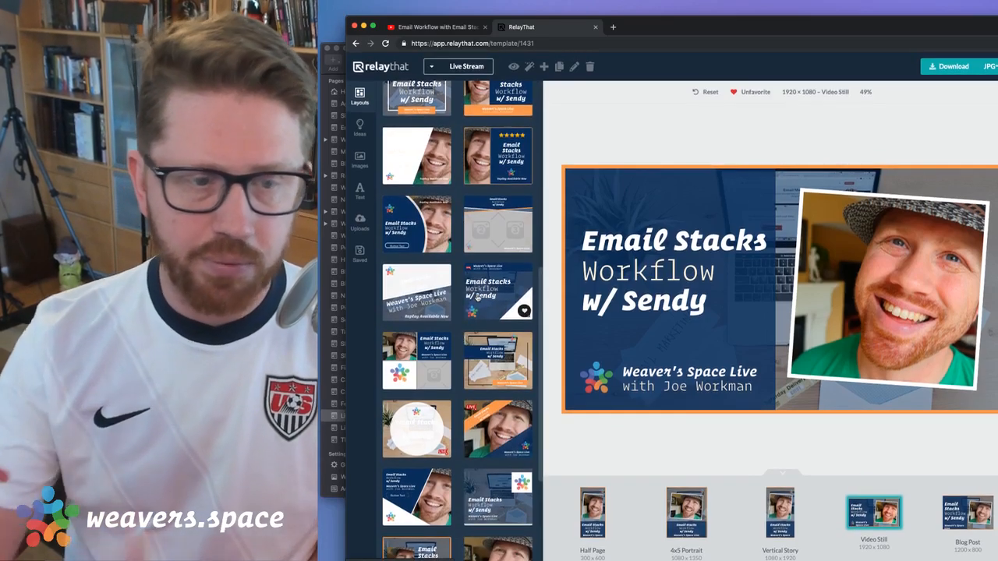
{"action": "scroll", "coordinate": [477, 298], "scroll_direction": "down", "scroll_amount": 5}
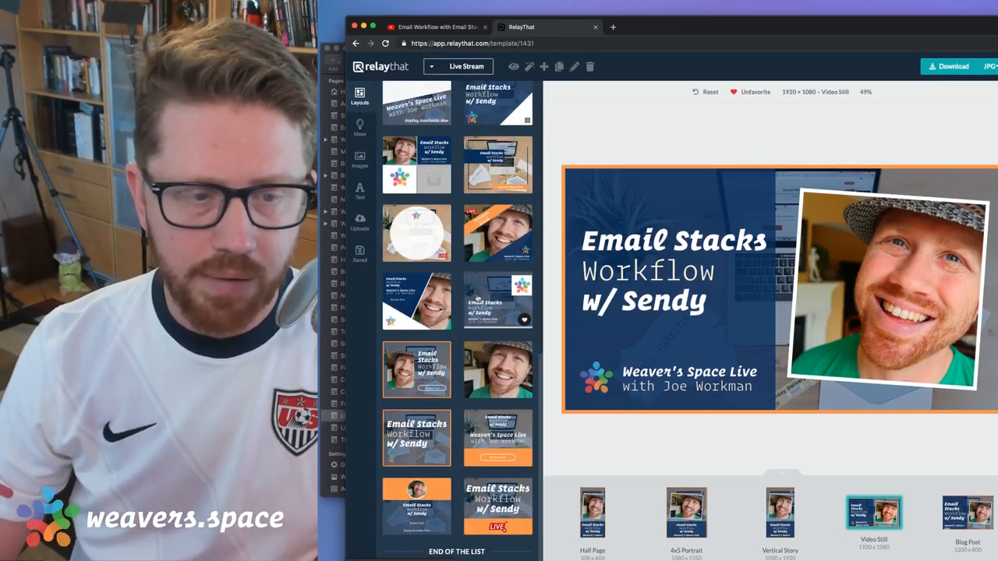
{"action": "scroll", "coordinate": [477, 297], "scroll_direction": "up", "scroll_amount": 15}
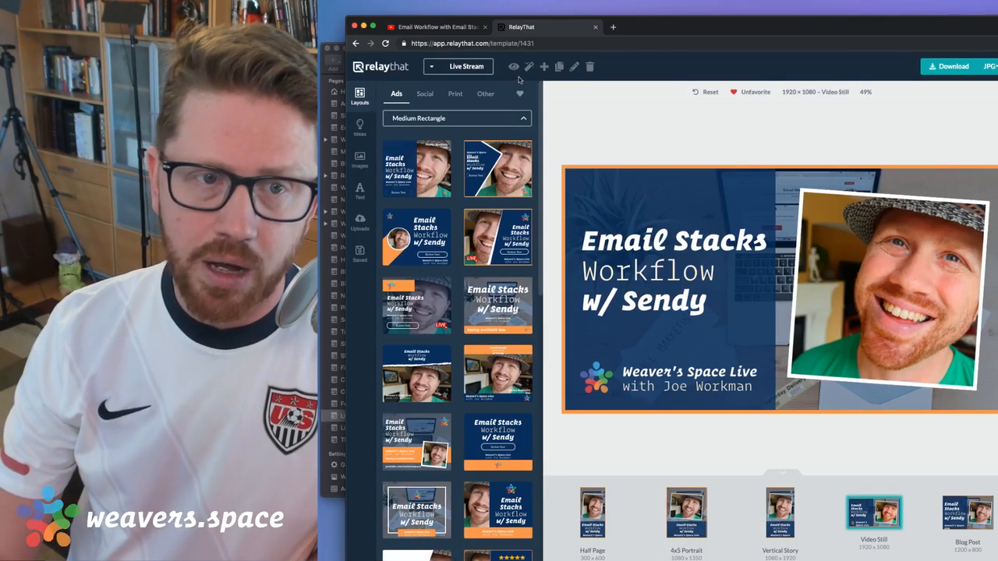
Reopen the 1200 × 1200 square post from the favourites, and close the Chrome window to return to the Sendy campaign page
{"action": "left_click", "coordinate": [521, 94]}
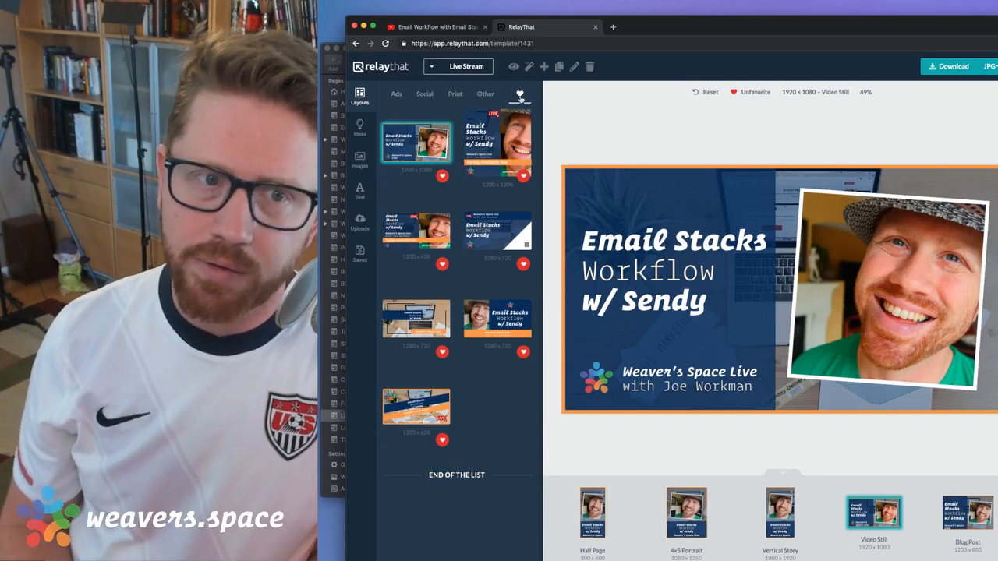
{"action": "left_click", "coordinate": [499, 144]}
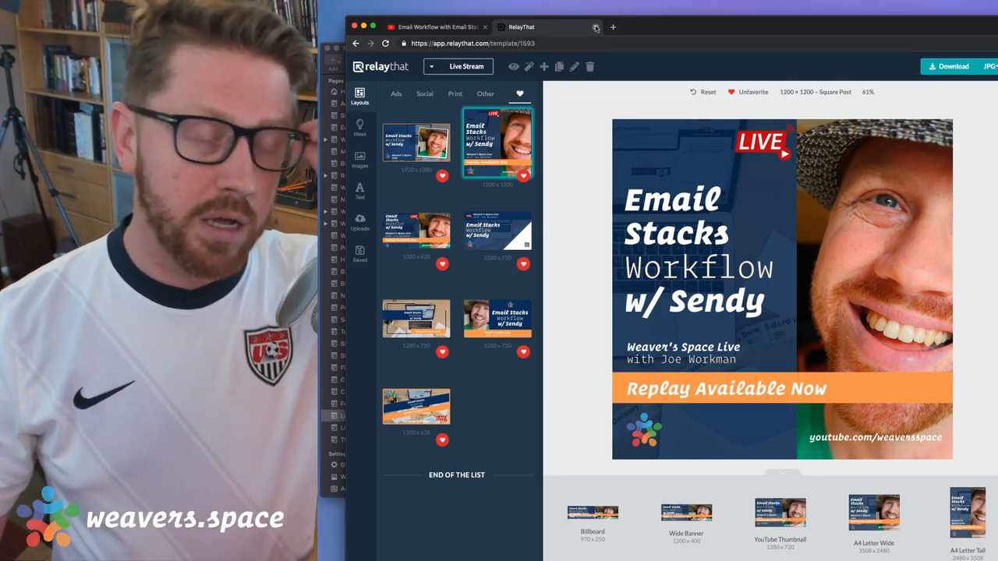
{"action": "left_click", "coordinate": [355, 27]}
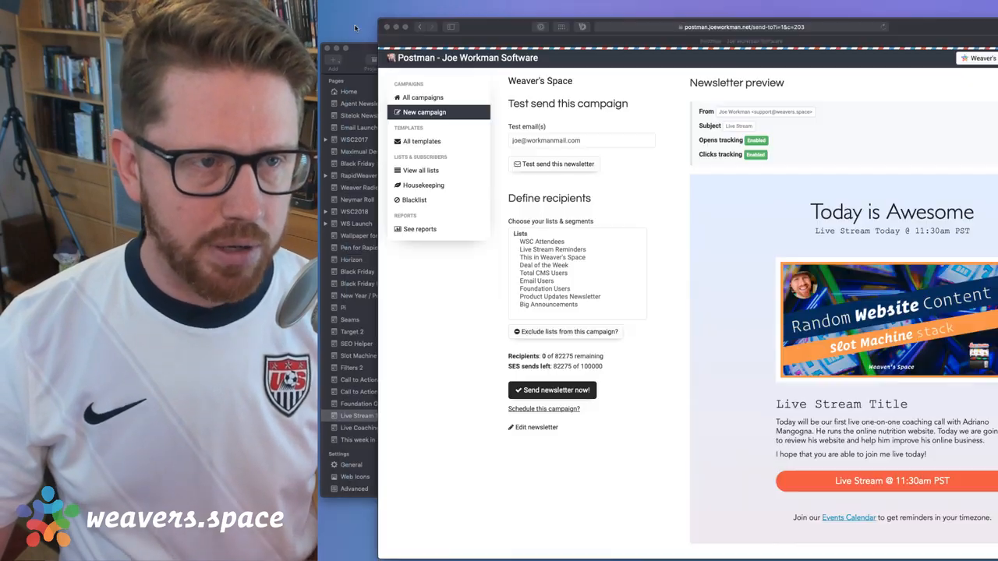
{"action": "left_click", "coordinate": [663, 148]}
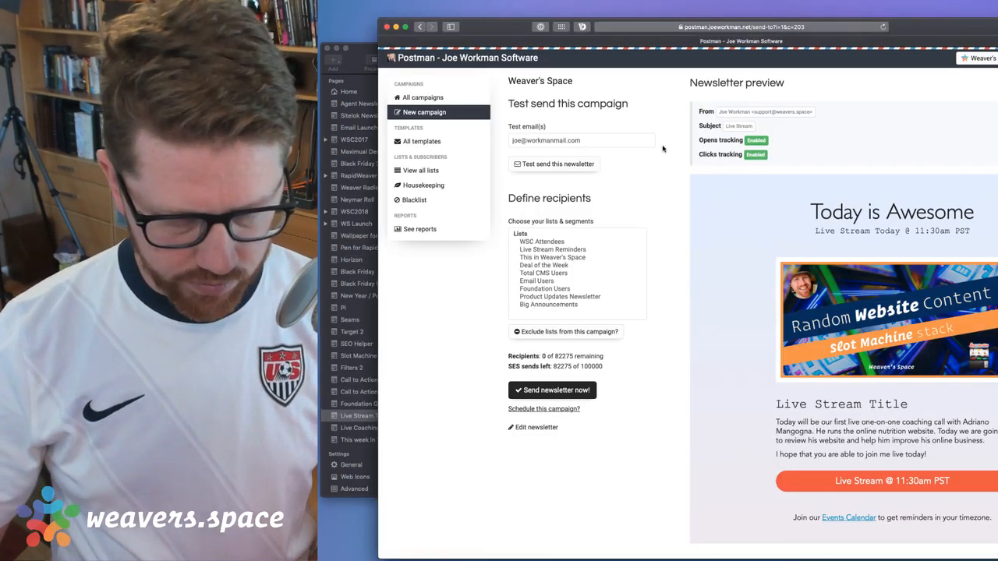
Open buffer.com in a new browser tab and log in by filling the saved account email address and password
{"action": "key", "text": "super+t"}
{"action": "type", "text": "buffer.com"}
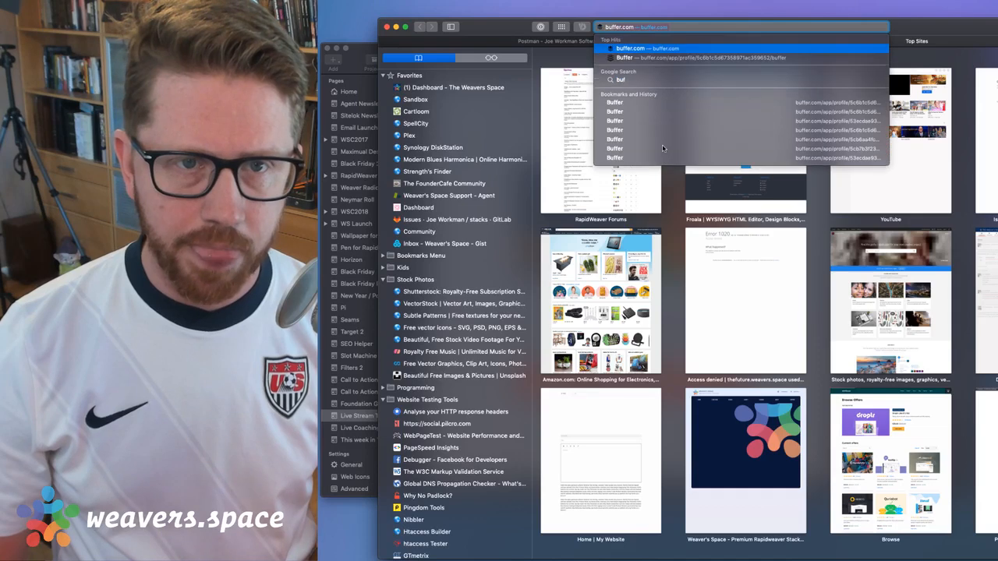
{"action": "key", "text": "Return"}
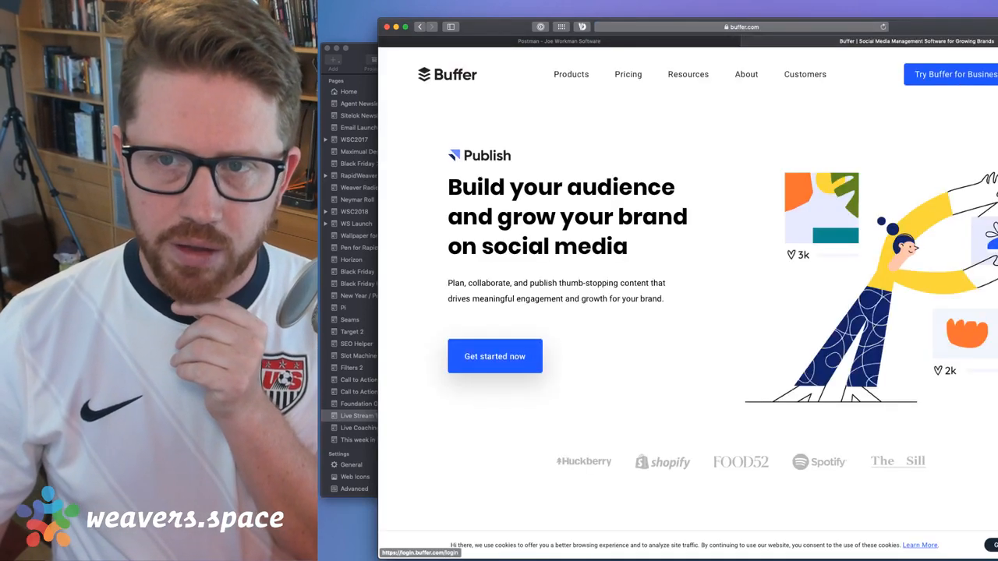
{"action": "left_click", "coordinate": [997, 74]}
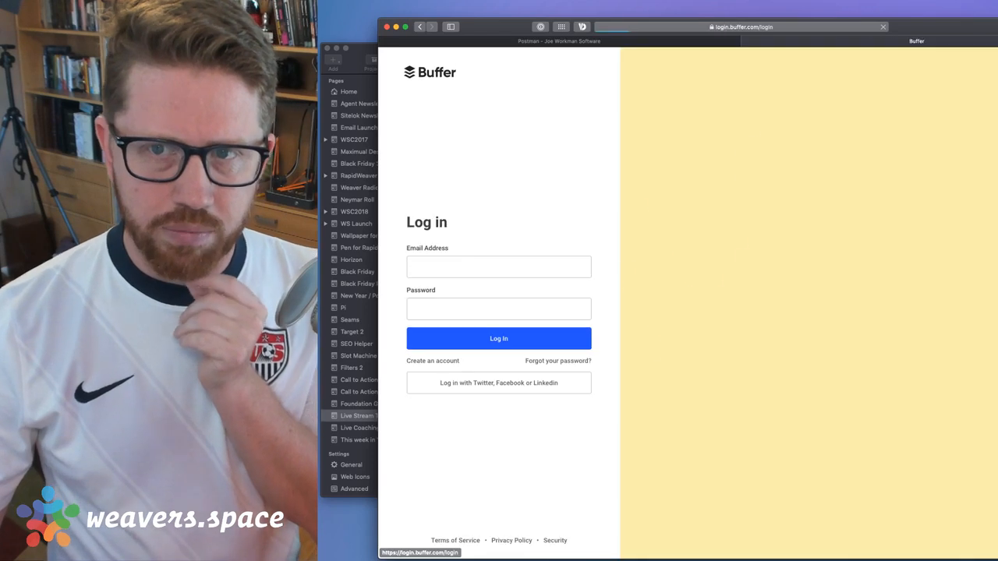
{"action": "left_click", "coordinate": [441, 276]}
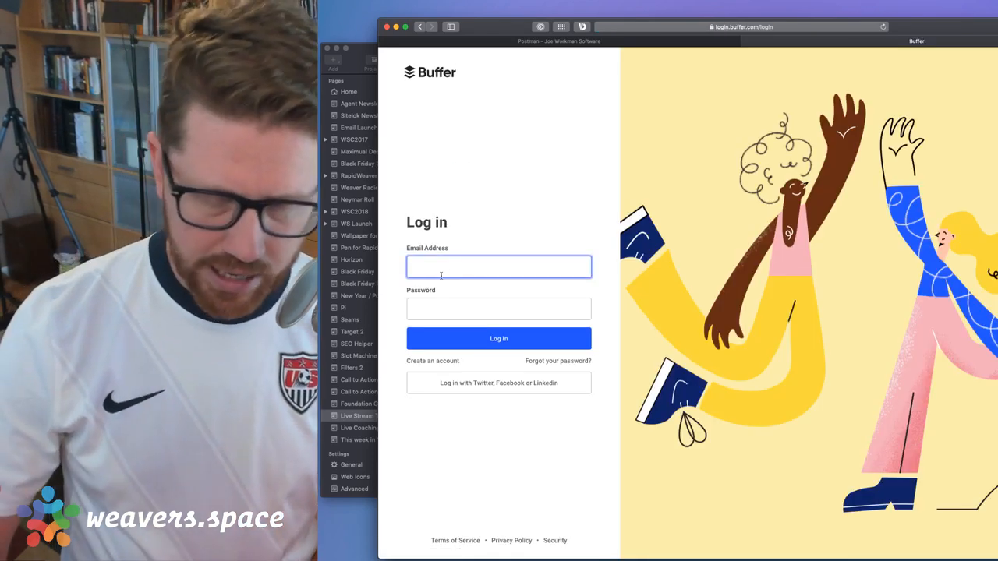
{"action": "key", "text": "super+backslash"}
{"action": "left_click", "coordinate": [479, 341]}
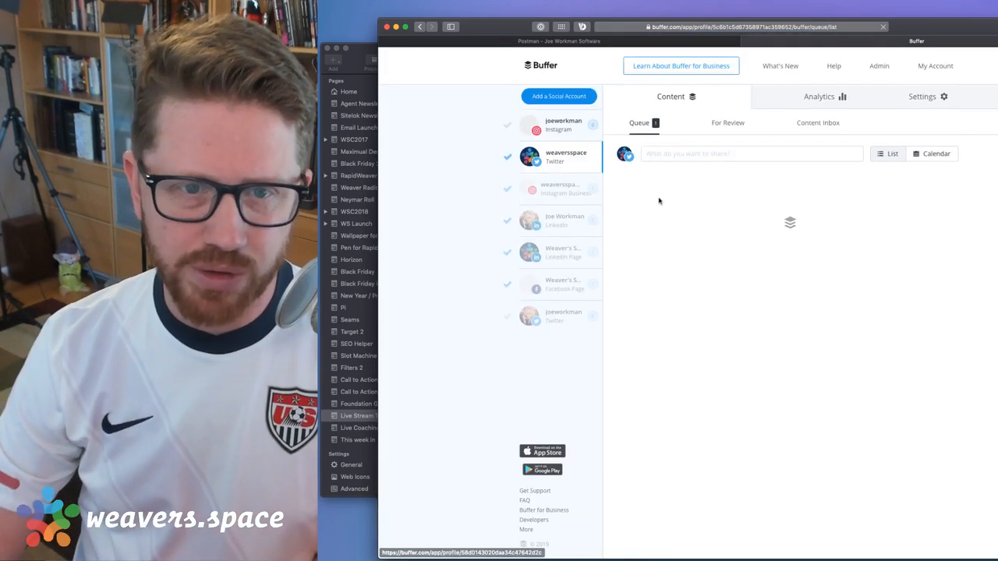
Review the queued posts for the weaversspace Twitter account, the personal LinkedIn profile, and the Weaver's Space LinkedIn and Facebook pages
{"action": "scroll", "coordinate": [710, 382], "scroll_direction": "down", "scroll_amount": 2}
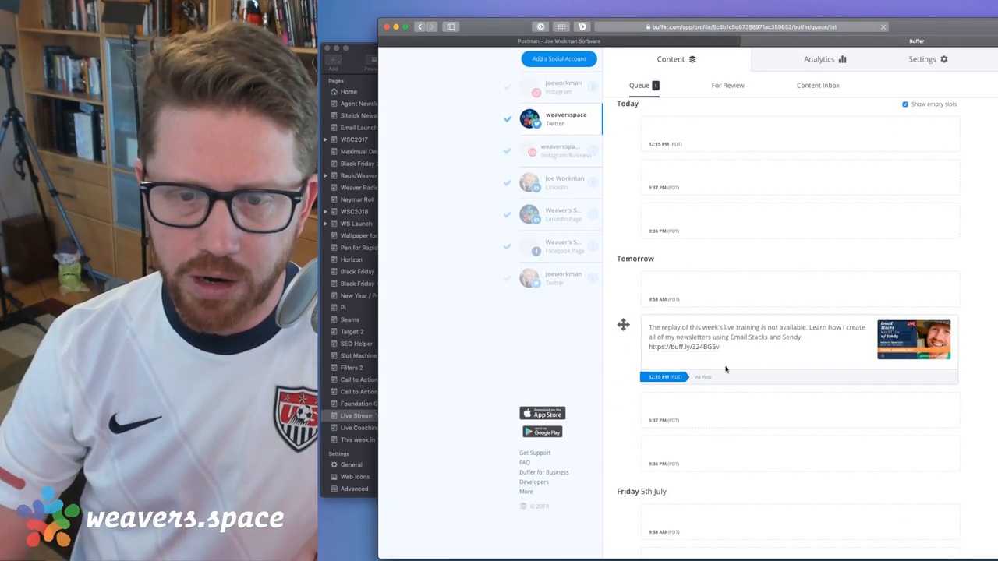
{"action": "scroll", "coordinate": [765, 336], "scroll_direction": "down", "scroll_amount": 4}
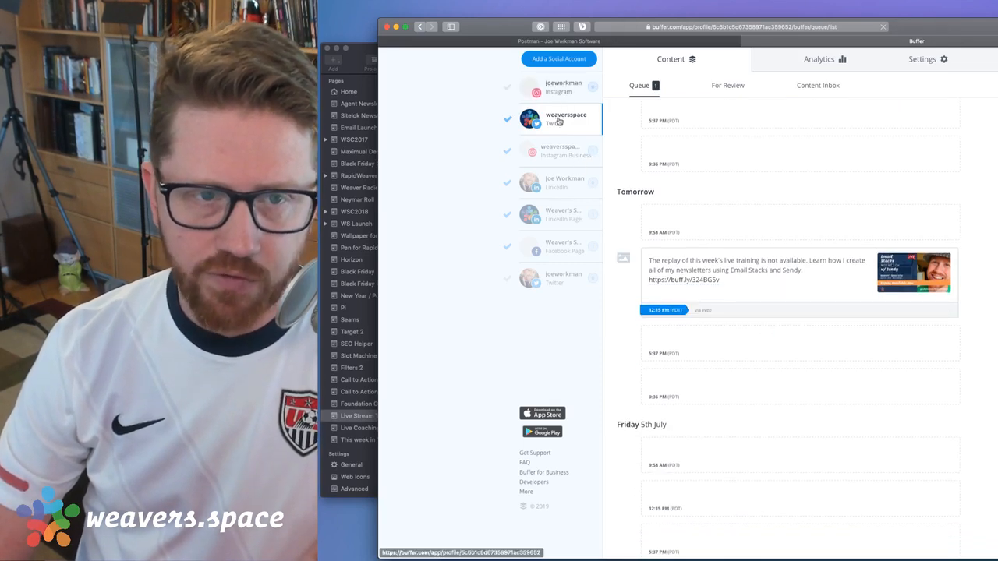
{"action": "left_click", "coordinate": [556, 185]}
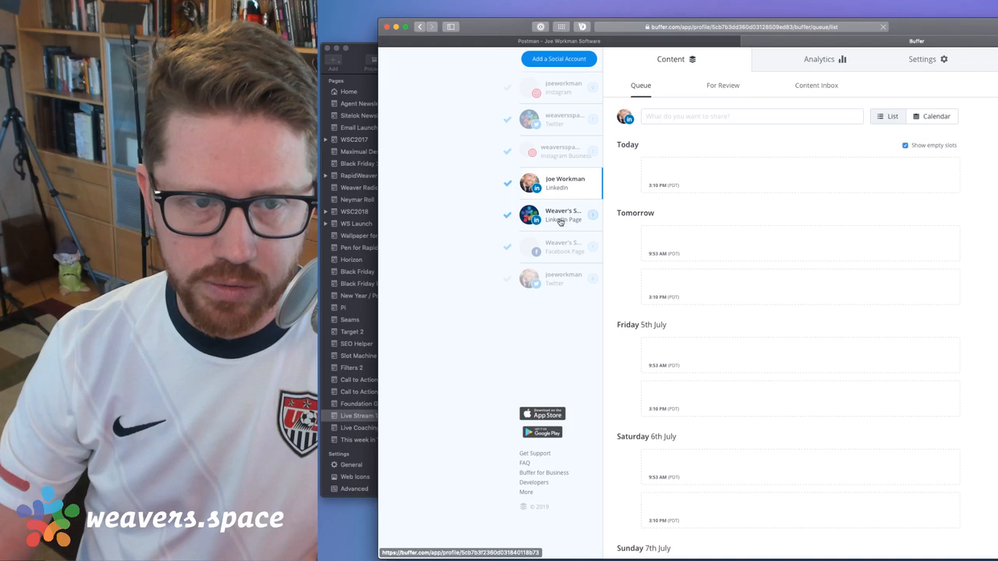
{"action": "left_click", "coordinate": [560, 219]}
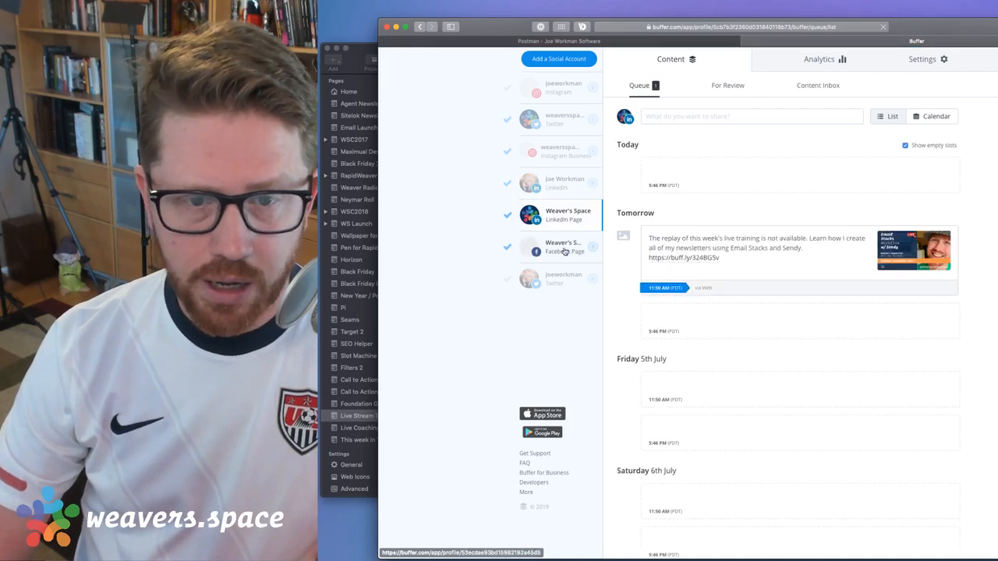
{"action": "left_click", "coordinate": [564, 248]}
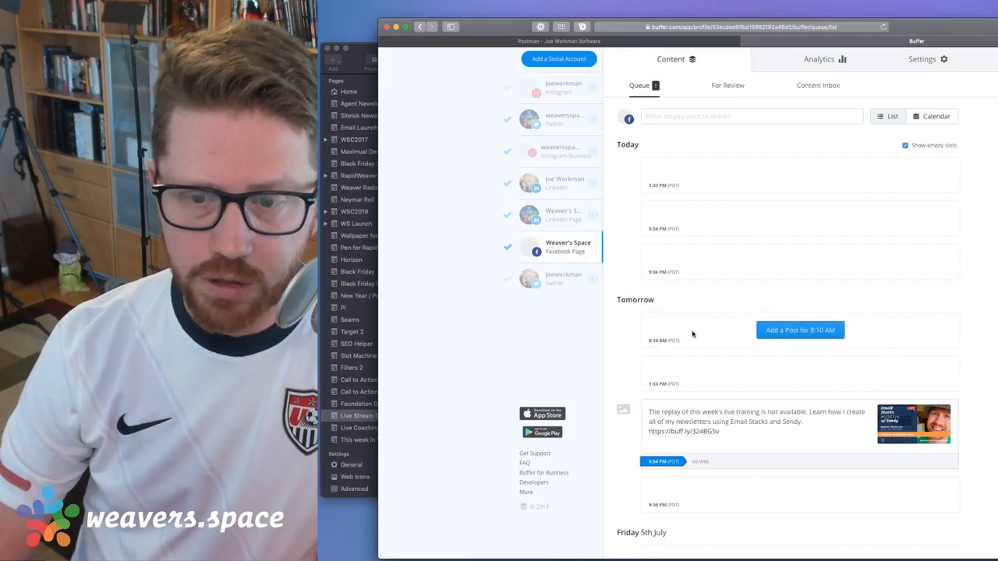
Examine the queued replay post of the weaversspace Instagram Business account, and close the Buffer tab to return to the Sendy campaign page
{"action": "scroll", "coordinate": [692, 334], "scroll_direction": "up", "scroll_amount": 1}
{"action": "scroll", "coordinate": [693, 335], "scroll_direction": "up", "scroll_amount": 2}
{"action": "left_click", "coordinate": [558, 192]}
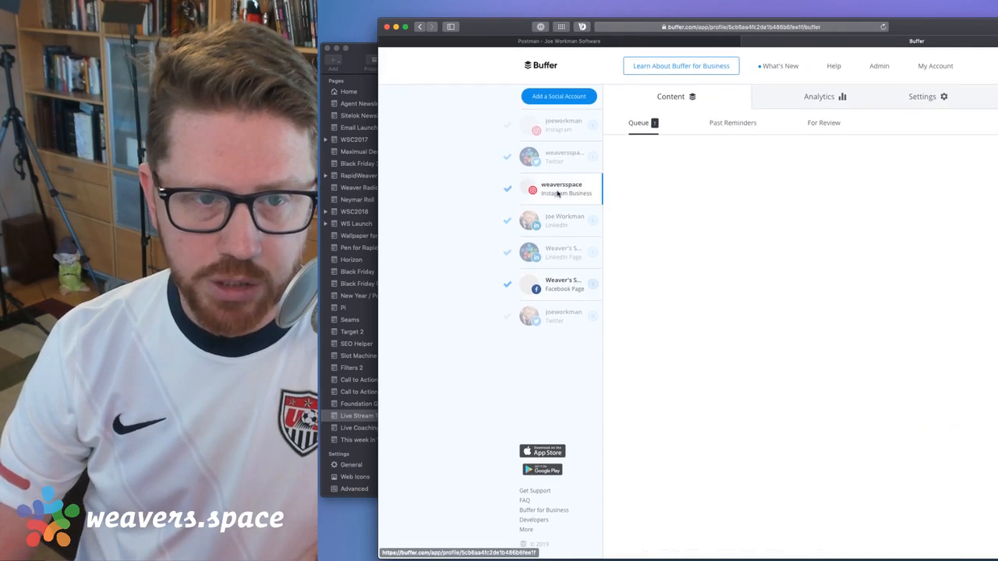
{"action": "scroll", "coordinate": [746, 329], "scroll_direction": "down", "scroll_amount": 1}
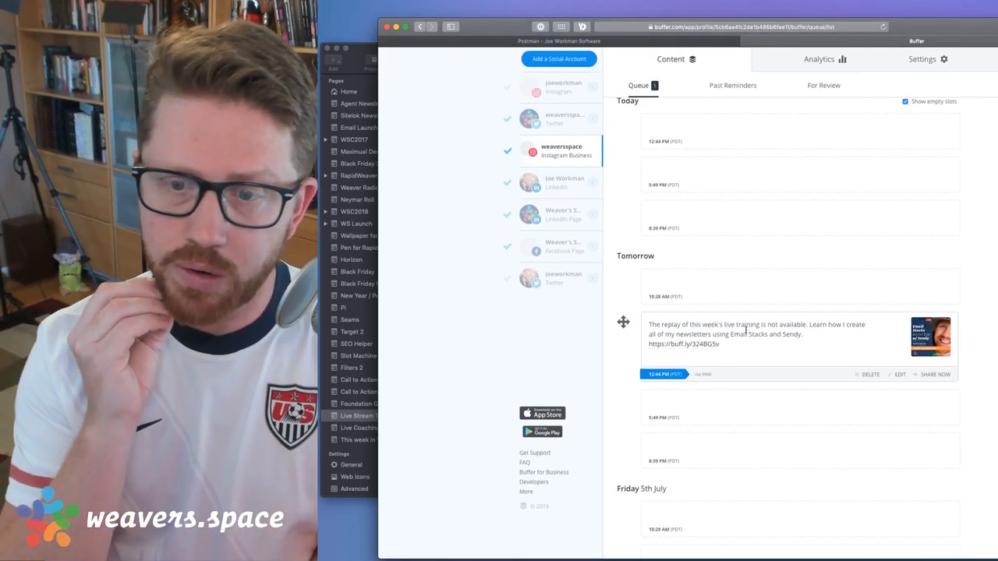
{"action": "scroll", "coordinate": [734, 289], "scroll_direction": "up", "scroll_amount": 2}
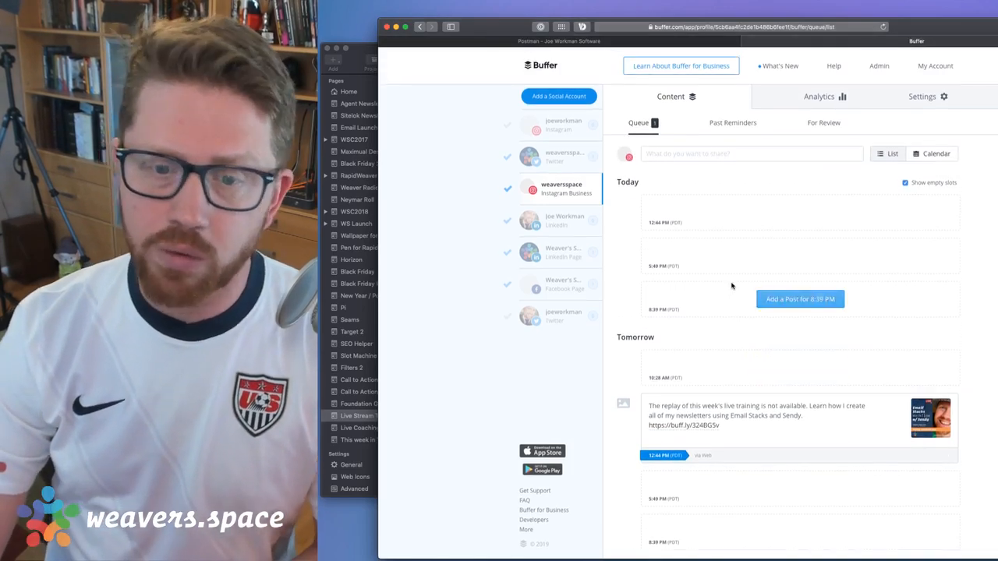
{"action": "scroll", "coordinate": [763, 319], "scroll_direction": "down", "scroll_amount": 3}
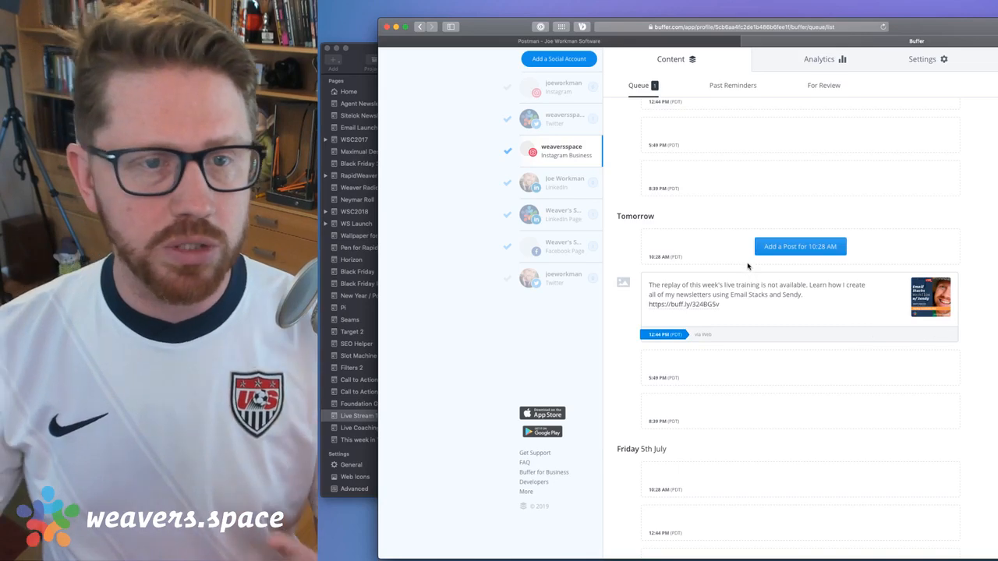
{"action": "scroll", "coordinate": [695, 206], "scroll_direction": "up", "scroll_amount": 3}
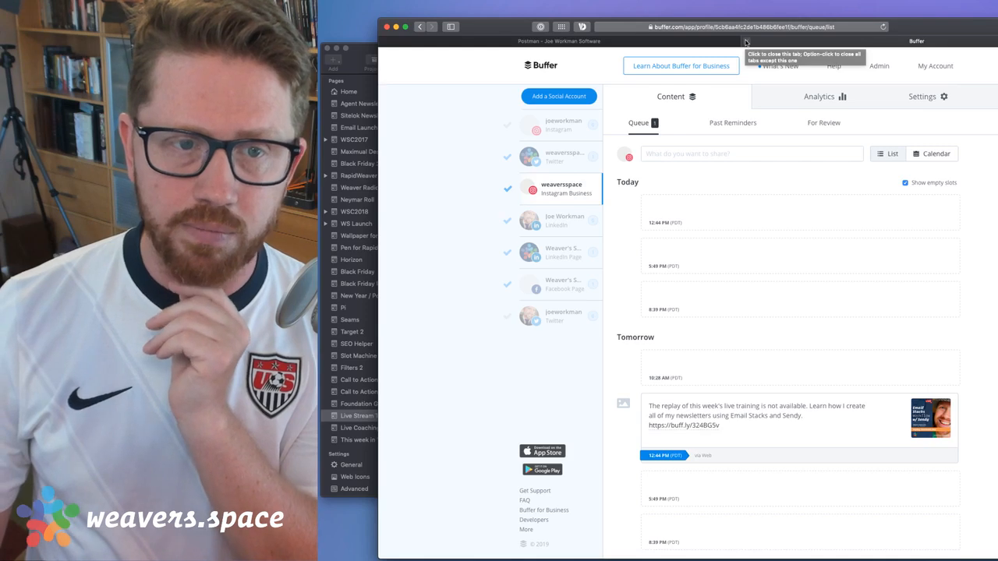
{"action": "left_click", "coordinate": [746, 43]}
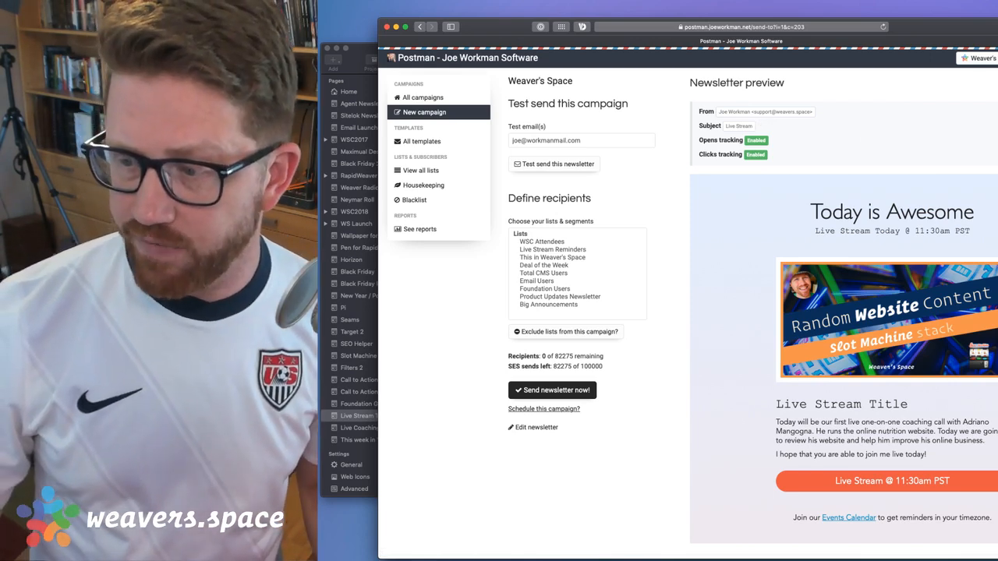
{"action": "key", "text": "super+Tab"}
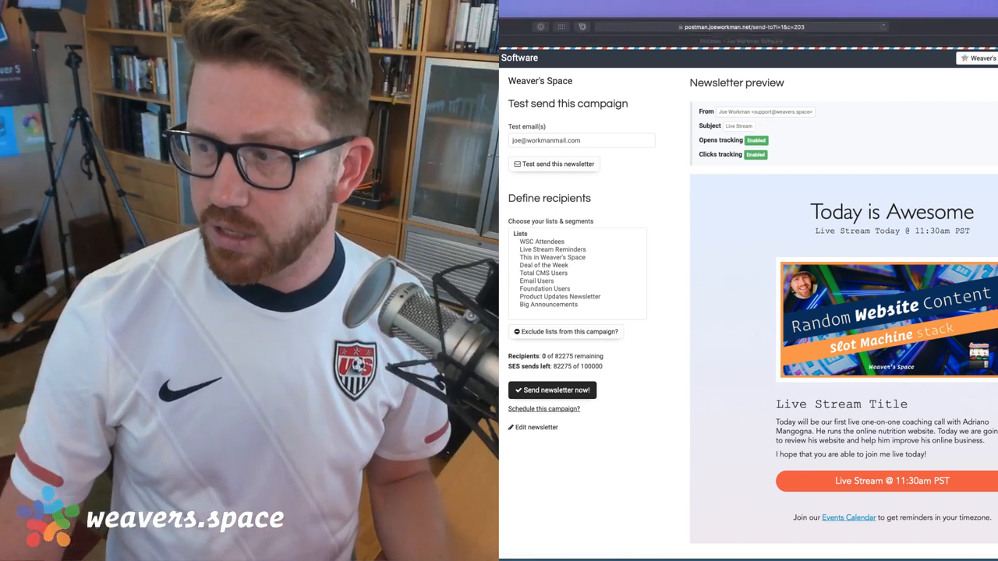